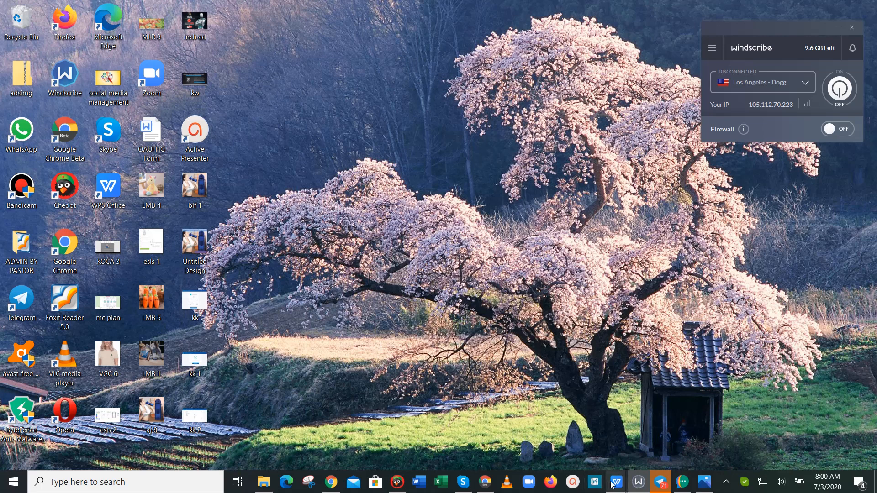
- Switch to Document2 in WPS Office and look over its Facebook ads requirements and setup steps
{"action": "mouse_move", "coordinate": [613, 484]}
{"action": "left_click", "coordinate": [815, 427]}
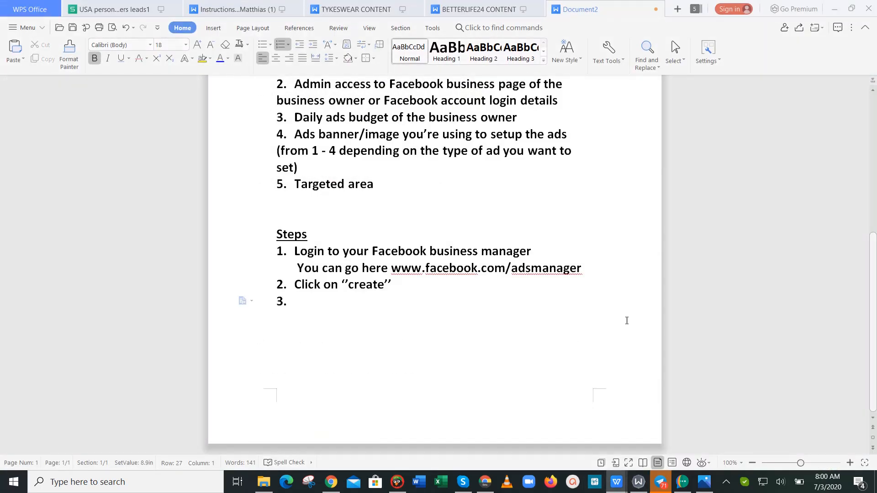
{"action": "left_click_drag", "start_coordinate": [873, 282], "coordinate": [873, 137]}
{"action": "left_click_drag", "start_coordinate": [875, 168], "coordinate": [876, 303]}
{"action": "left_click", "coordinate": [835, 6]}
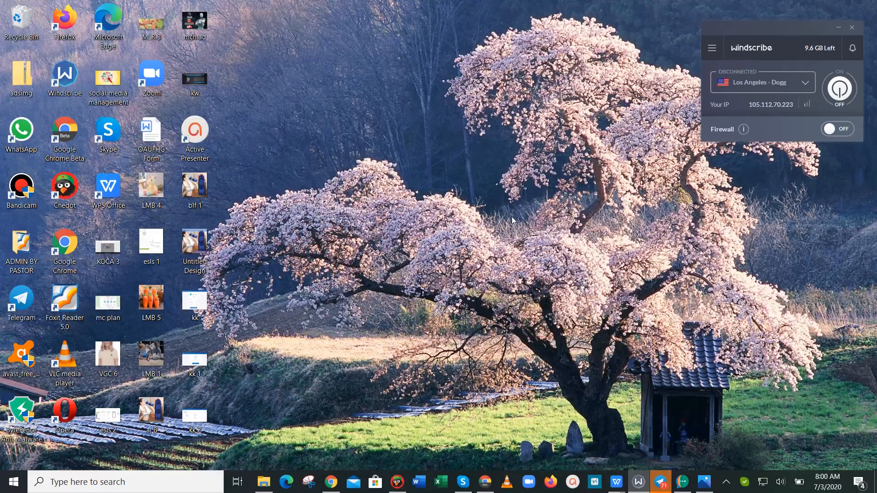
- Switch to Chrome and look at the gym yoga water bottle product page on betterlife24.net
{"action": "left_click", "coordinate": [340, 481]}
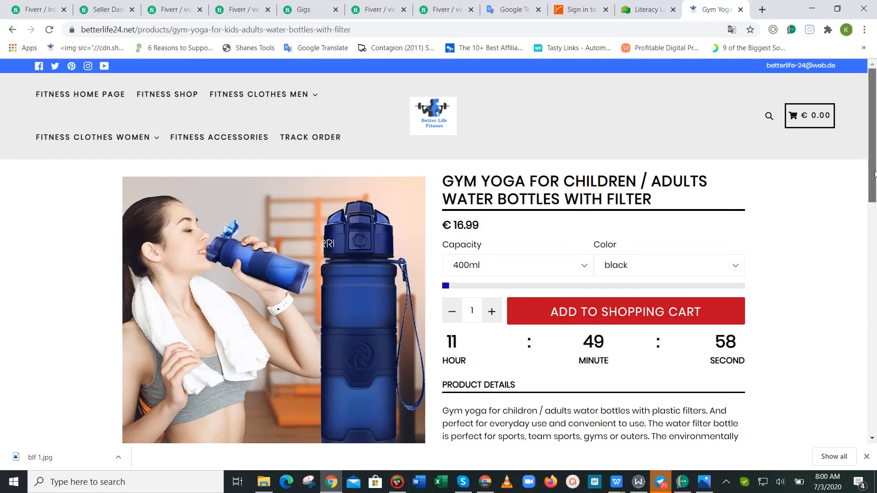
{"action": "left_click_drag", "start_coordinate": [876, 174], "coordinate": [875, 182]}
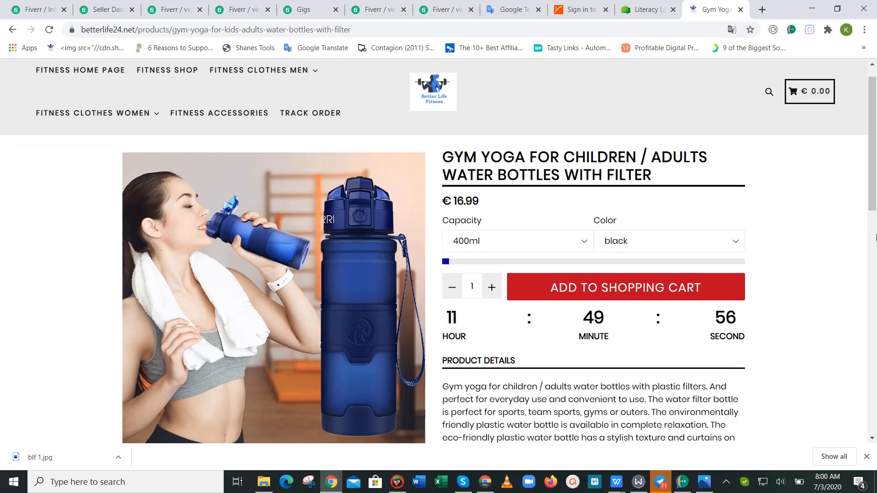
{"action": "left_click", "coordinate": [876, 238]}
{"action": "left_click_drag", "start_coordinate": [875, 242], "coordinate": [874, 114]}
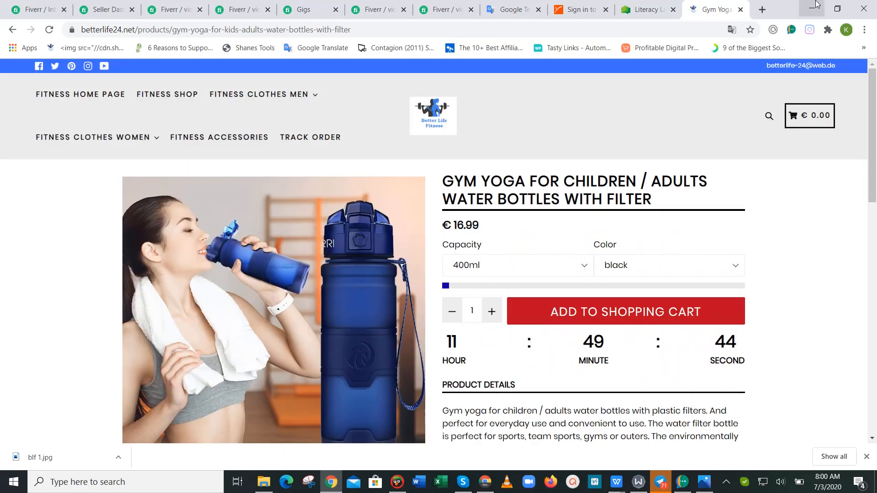
{"action": "left_click", "coordinate": [816, 3]}
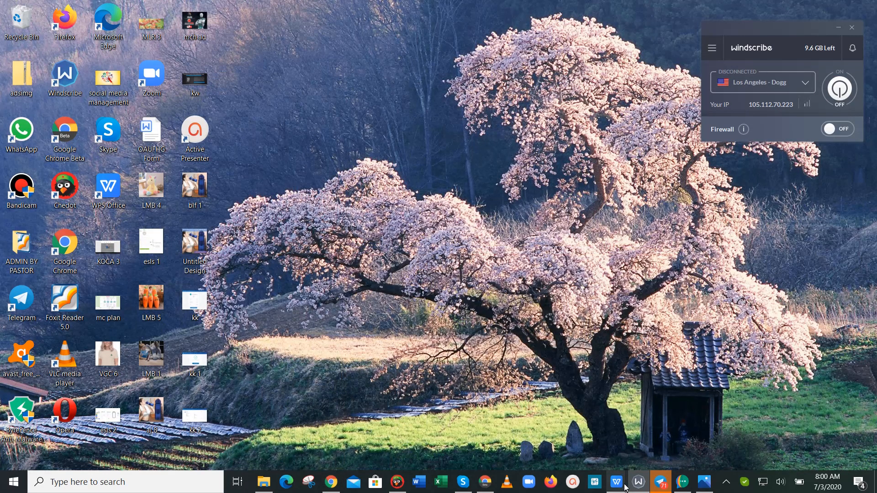
- Return to Document2 in WPS Office and read it from the title through the requirements to set up Facebook ads
{"action": "mouse_move", "coordinate": [625, 486]}
{"action": "left_click", "coordinate": [780, 426]}
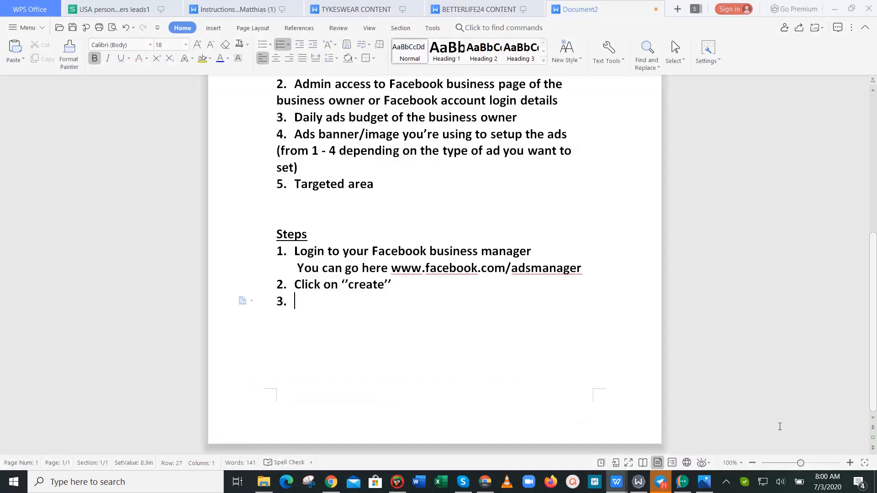
{"action": "left_click_drag", "start_coordinate": [874, 316], "coordinate": [876, 195]}
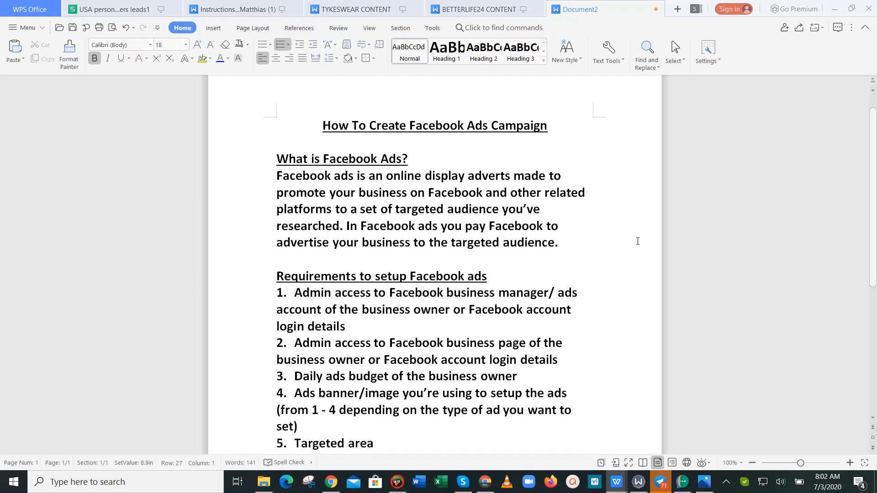
- Return to the water bottle page in Chrome, browse down to Similar Products, and dismiss the downloads bar
{"action": "left_click", "coordinate": [331, 482]}
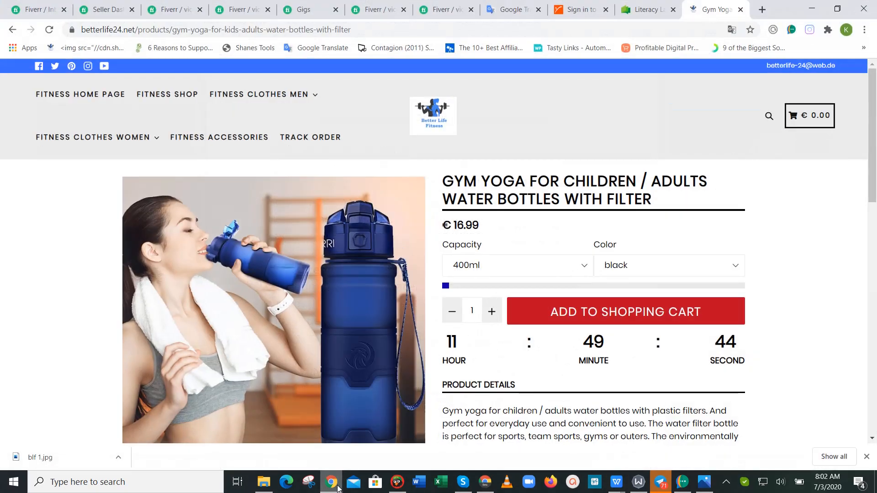
{"action": "mouse_move", "coordinate": [873, 105]}
{"action": "left_mouse_down"}
{"action": "mouse_move", "coordinate": [873, 310]}
{"action": "mouse_move", "coordinate": [873, 106]}
{"action": "left_mouse_up"}
{"action": "left_click", "coordinate": [812, 9]}
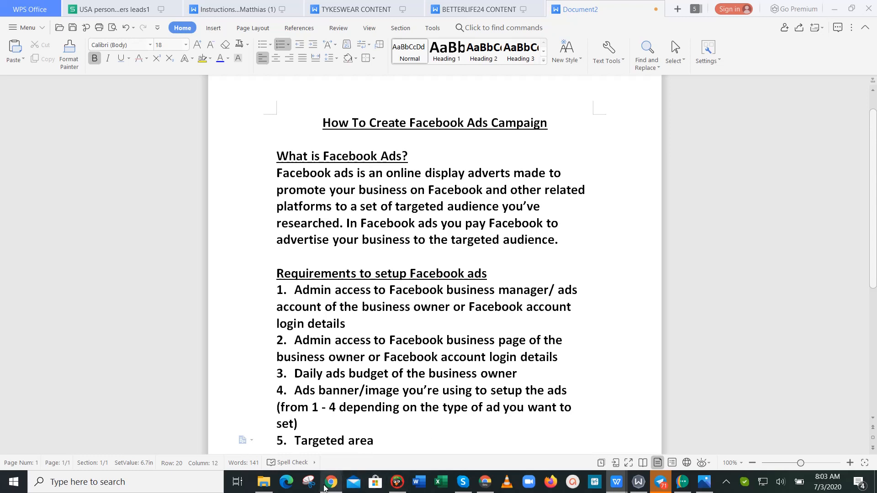
{"action": "mouse_move", "coordinate": [331, 482]}
{"action": "left_click", "coordinate": [343, 455]}
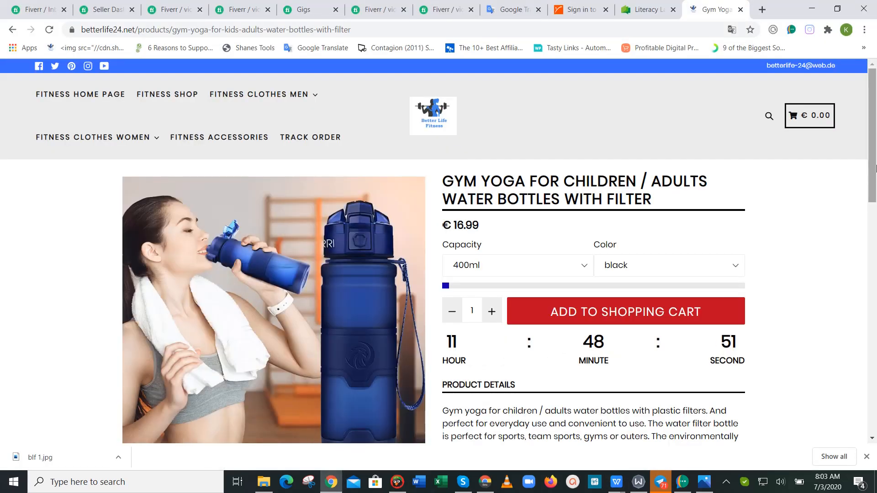
{"action": "left_click_drag", "start_coordinate": [869, 164], "coordinate": [868, 278]}
{"action": "mouse_move", "coordinate": [867, 307]}
{"action": "left_mouse_down"}
{"action": "mouse_move", "coordinate": [869, 337]}
{"action": "mouse_move", "coordinate": [874, 204]}
{"action": "mouse_move", "coordinate": [872, 308]}
{"action": "left_mouse_up"}
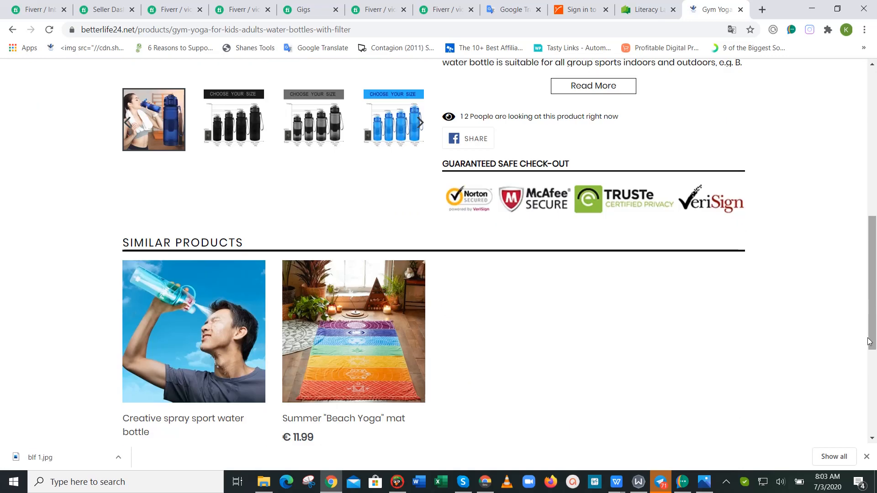
{"action": "left_click", "coordinate": [866, 457]}
{"action": "scroll", "coordinate": [664, 267], "scroll_direction": "up", "scroll_amount": 10}
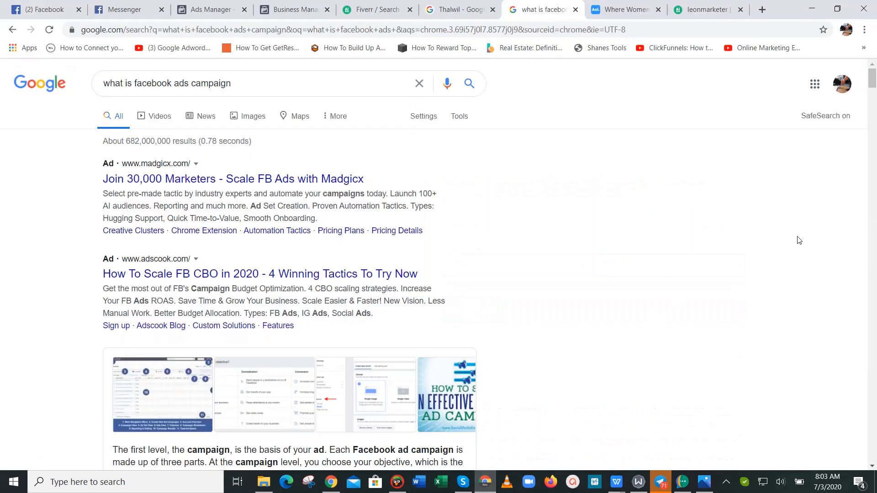
- View the water bottle ad banner in Snappa and the Campaigns page of Facebook Ads Manager
{"action": "left_click", "coordinate": [398, 482]}
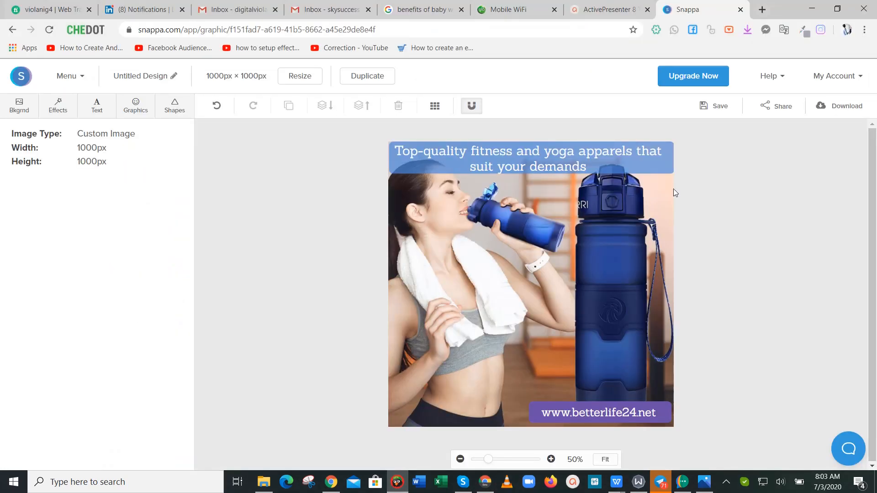
{"action": "left_click", "coordinate": [804, 4]}
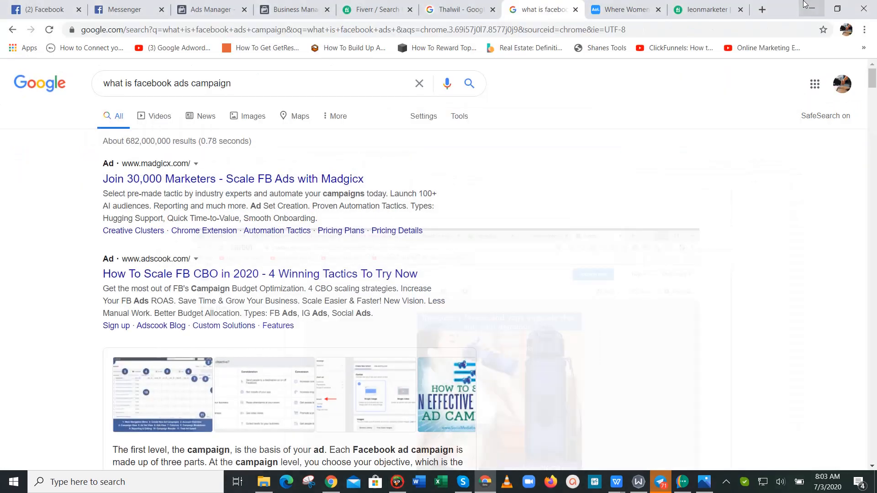
{"action": "left_click", "coordinate": [189, 3]}
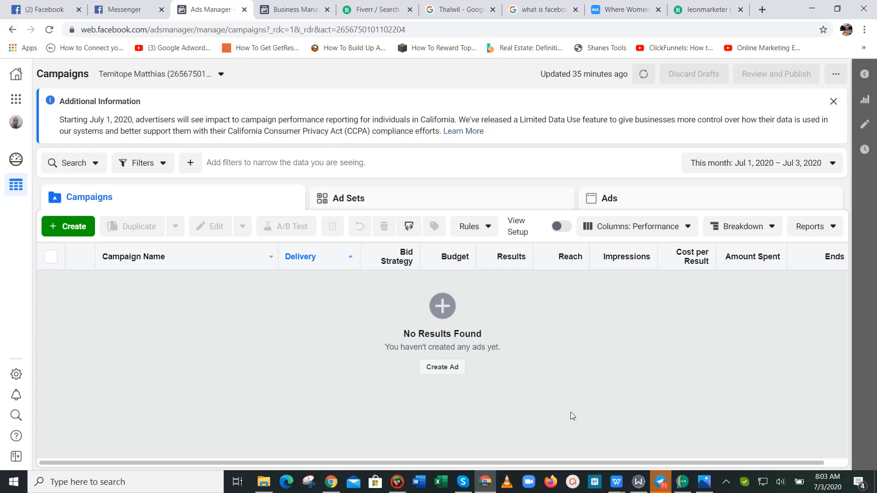
{"action": "left_click", "coordinate": [805, 6]}
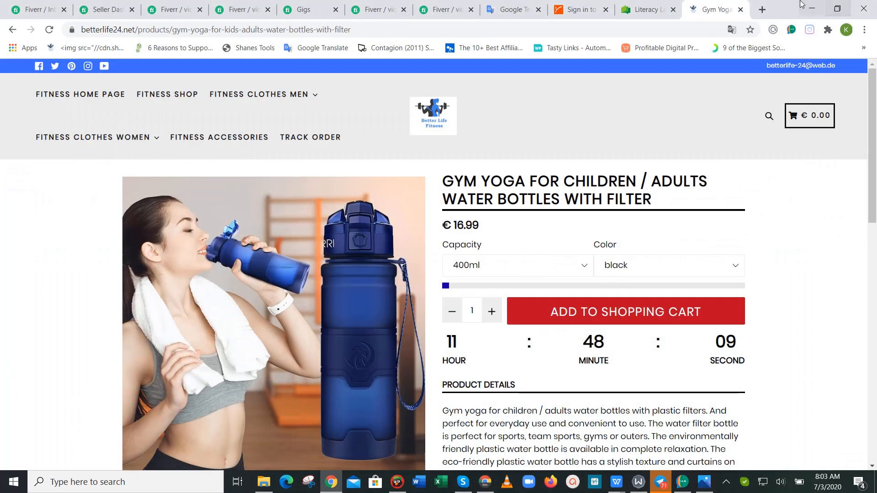
{"action": "left_click", "coordinate": [811, 8]}
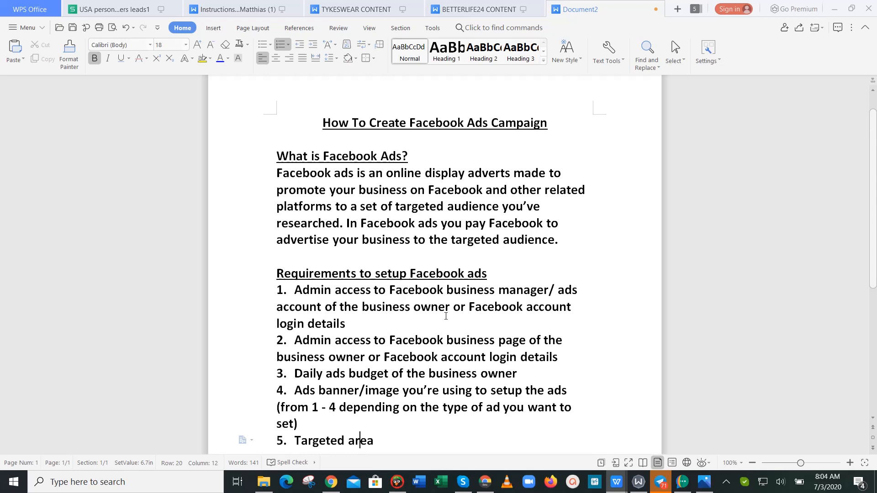
- Switch to Chrome Beta and go from Ads Manager to the Business Manager page for selecting a business
{"action": "left_click", "coordinate": [397, 482]}
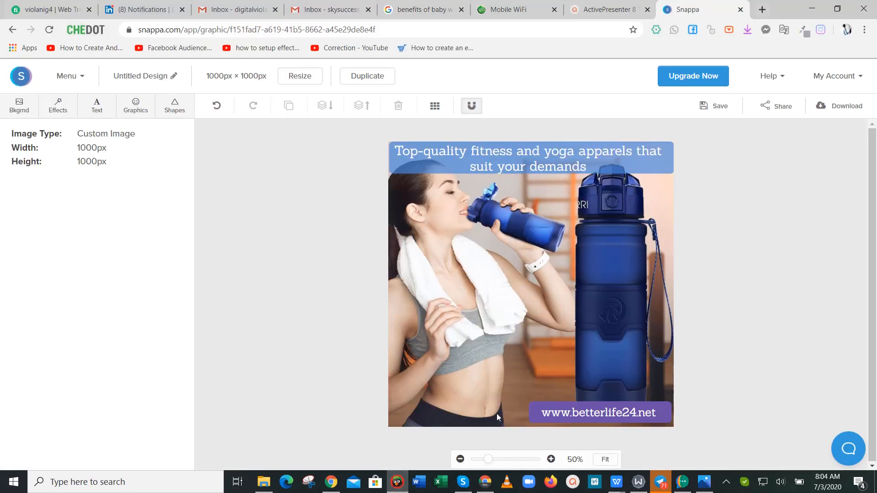
{"action": "left_click", "coordinate": [485, 482]}
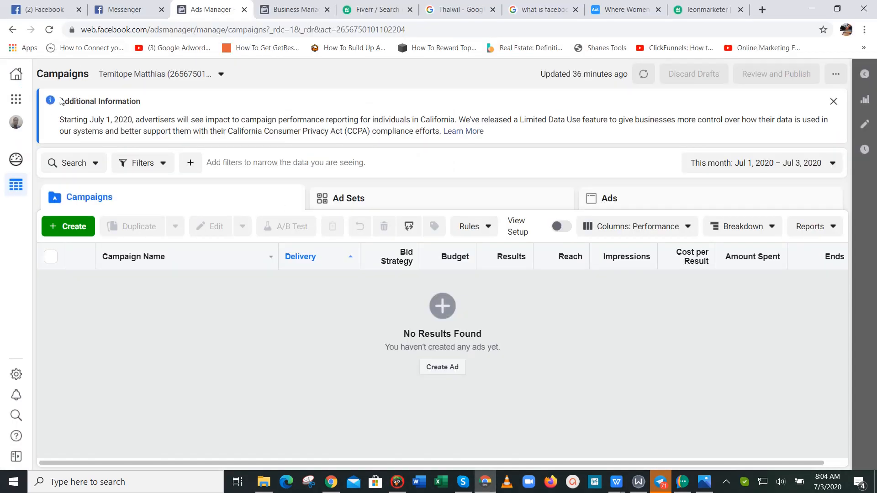
{"action": "left_click", "coordinate": [14, 77]}
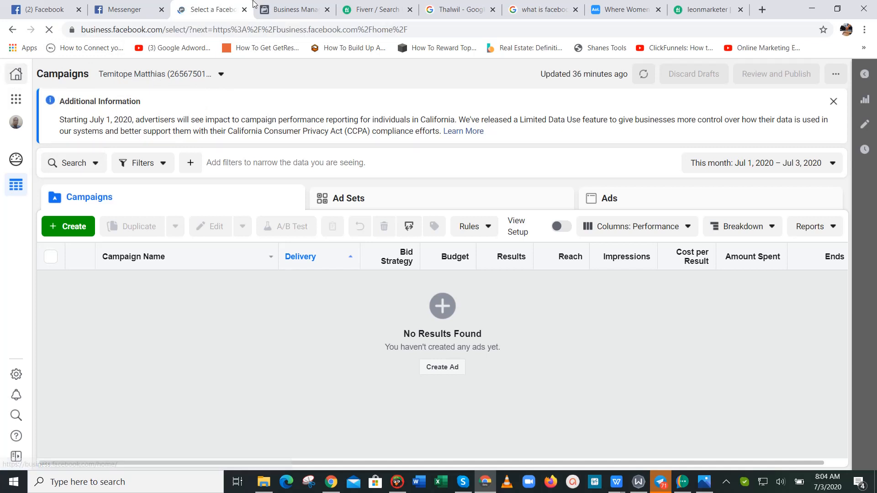
{"action": "left_click", "coordinate": [278, 4]}
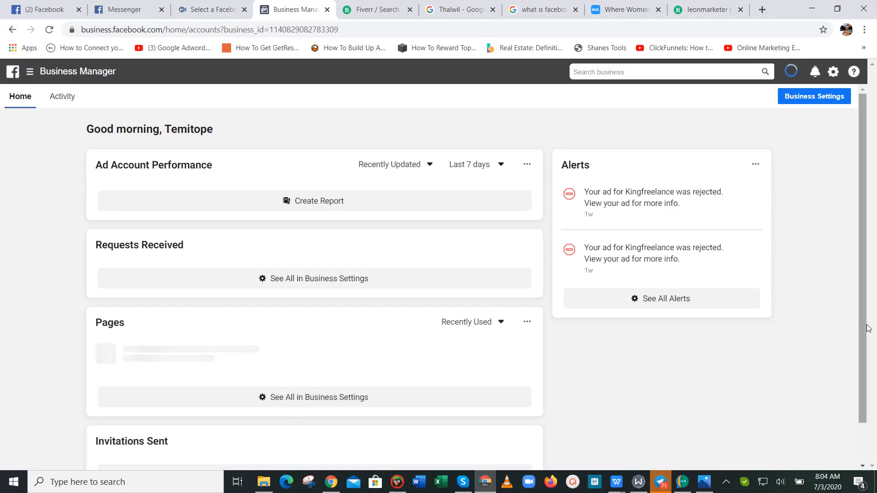
{"action": "left_click_drag", "start_coordinate": [863, 326], "coordinate": [872, 213]}
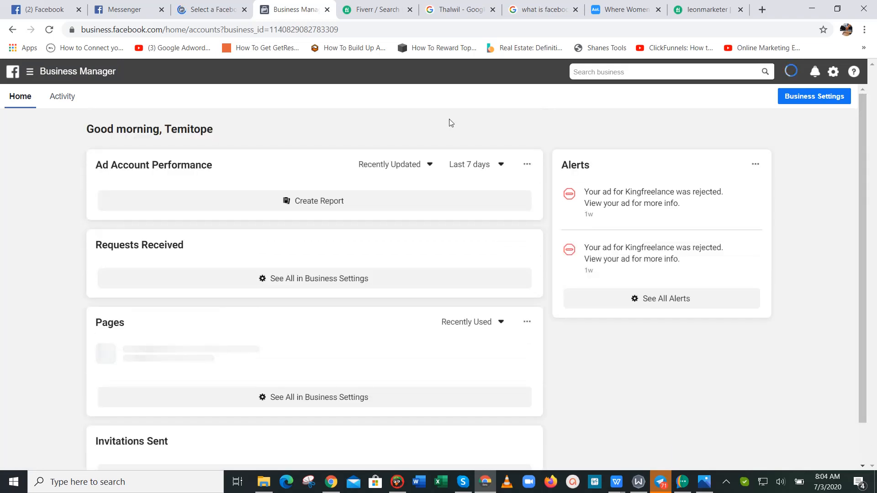
{"action": "left_click", "coordinate": [213, 10]}
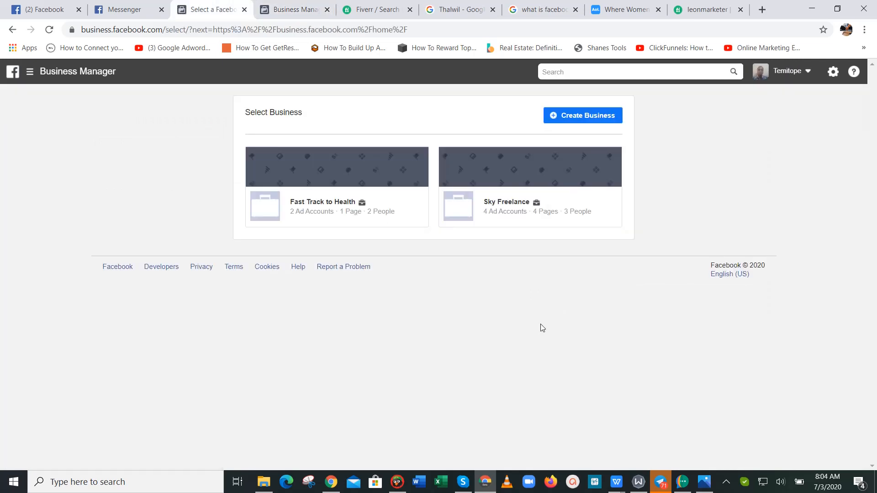
- Display the Business Manager tool list and look through it from Shortcuts to Sell Products and Services
{"action": "left_click", "coordinate": [63, 71]}
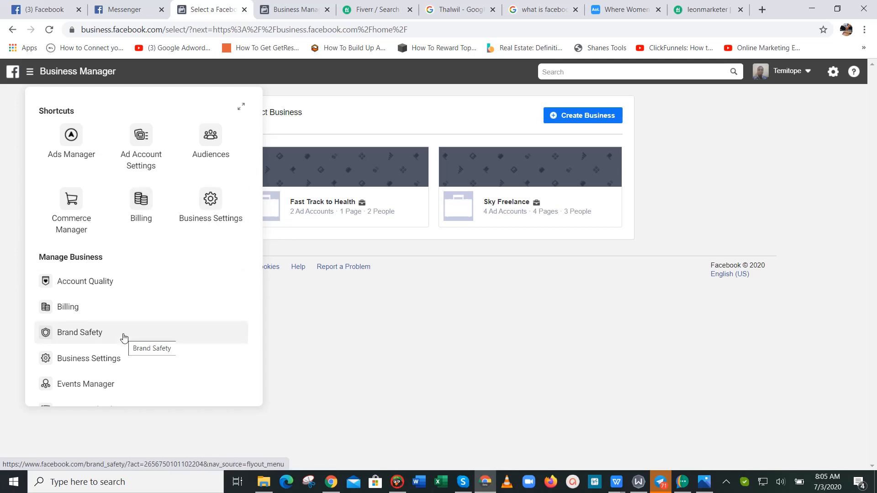
{"action": "scroll", "coordinate": [123, 338], "scroll_direction": "down", "scroll_amount": 10}
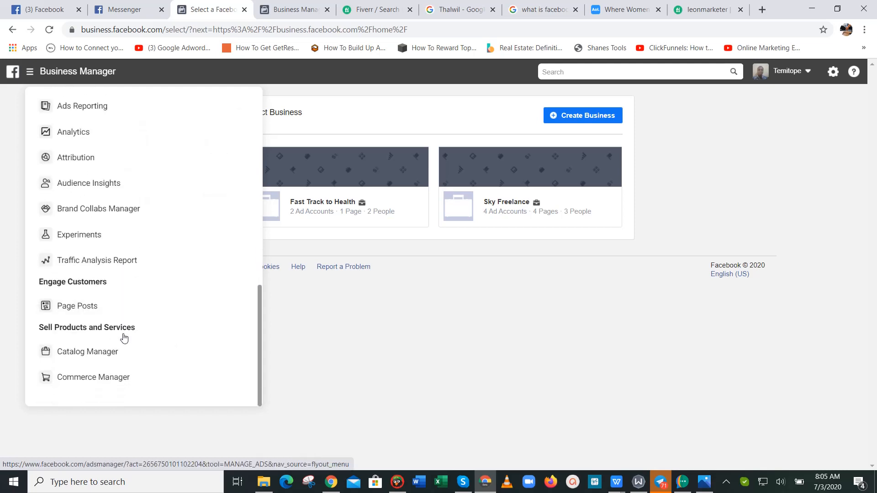
{"action": "scroll", "coordinate": [123, 338], "scroll_direction": "up", "scroll_amount": 10}
{"action": "scroll", "coordinate": [123, 338], "scroll_direction": "down", "scroll_amount": 10}
{"action": "scroll", "coordinate": [123, 338], "scroll_direction": "up", "scroll_amount": 2}
{"action": "scroll", "coordinate": [123, 338], "scroll_direction": "down", "scroll_amount": 2}
{"action": "scroll", "coordinate": [123, 338], "scroll_direction": "up", "scroll_amount": 10}
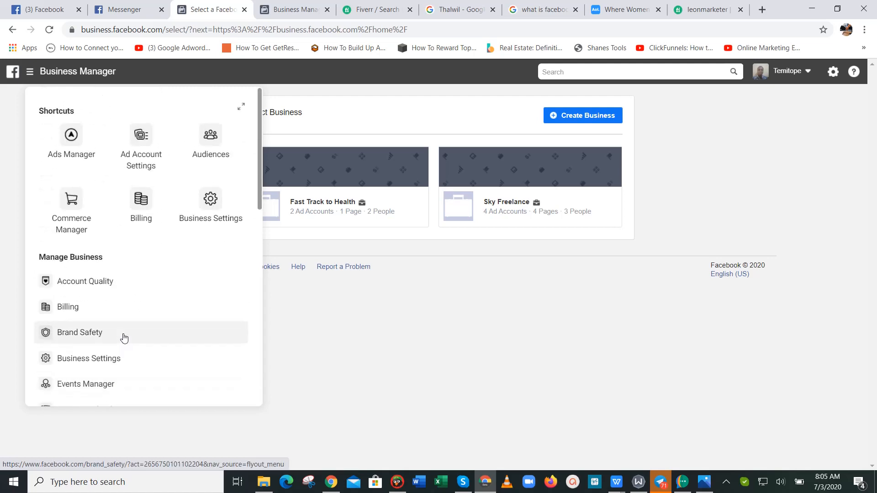
- Open Events Manager in a new browser tab and switch to that tab
{"action": "right_click", "coordinate": [119, 382]}
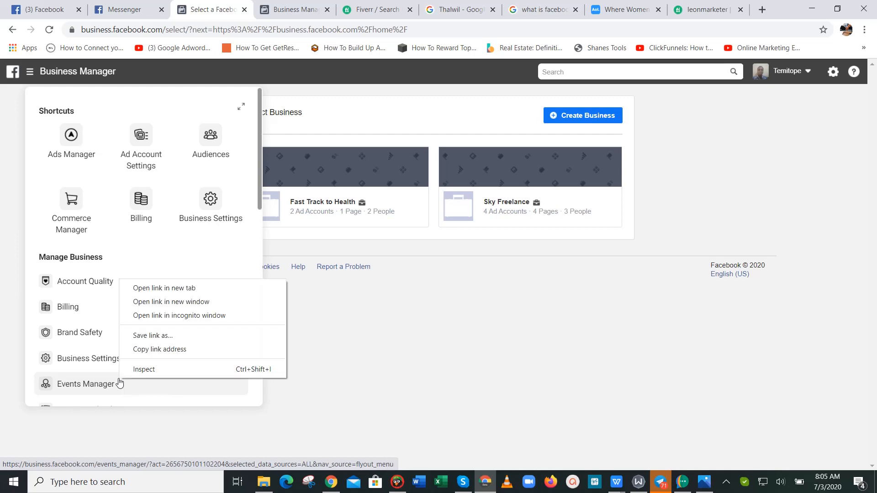
{"action": "left_click", "coordinate": [176, 289]}
{"action": "left_click", "coordinate": [269, 9]}
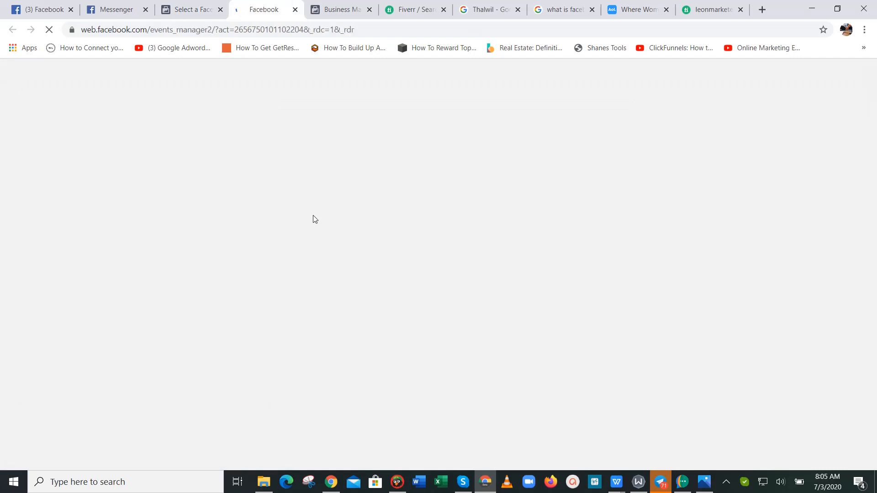
- While Events Manager loads, review the product page, the Snappa ad banner, and the ad requirements in Document2
{"action": "mouse_move", "coordinate": [333, 489]}
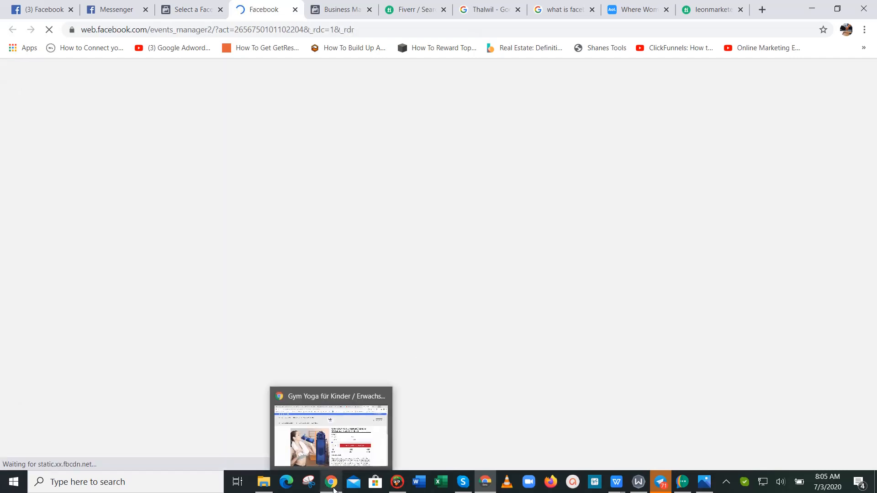
{"action": "left_click", "coordinate": [354, 449]}
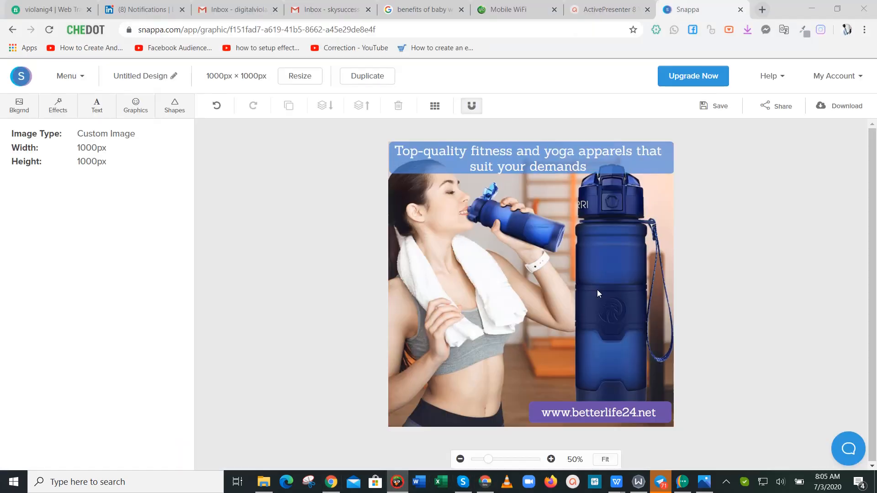
{"action": "mouse_move", "coordinate": [624, 491]}
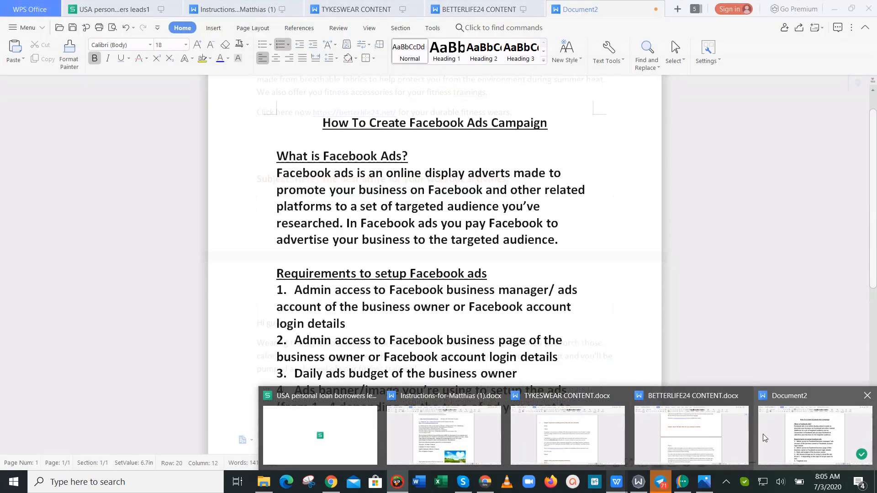
{"action": "left_click", "coordinate": [762, 434]}
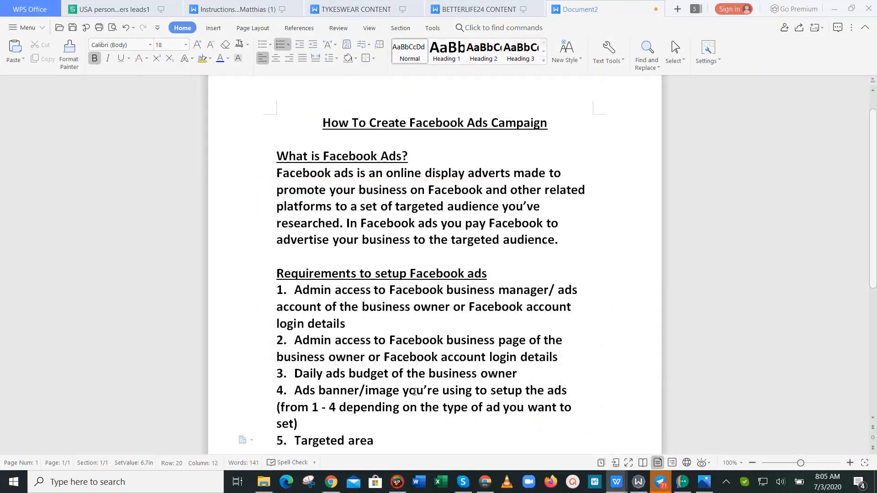
- Return to Events Manager in Chrome Beta and start the introduction to the new way to access accounts
{"action": "left_click", "coordinate": [486, 482]}
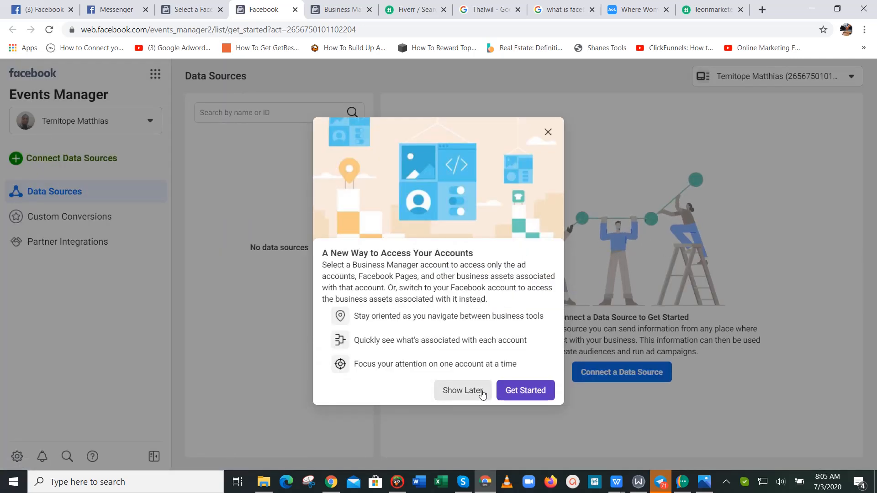
{"action": "left_click", "coordinate": [526, 391]}
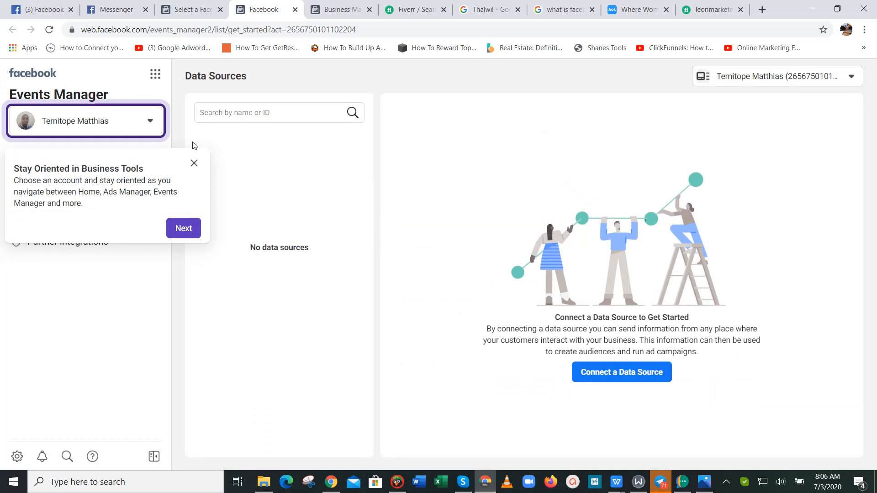
- Finish the Events Manager introduction to business tools and close its browser tab
{"action": "left_click", "coordinate": [183, 228]}
{"action": "left_click", "coordinate": [218, 313]}
{"action": "left_click", "coordinate": [237, 248]}
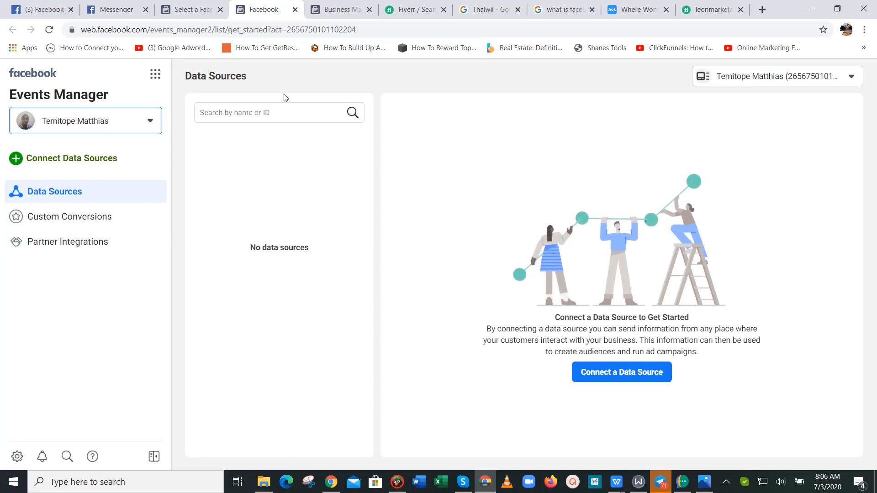
{"action": "left_click", "coordinate": [295, 10]}
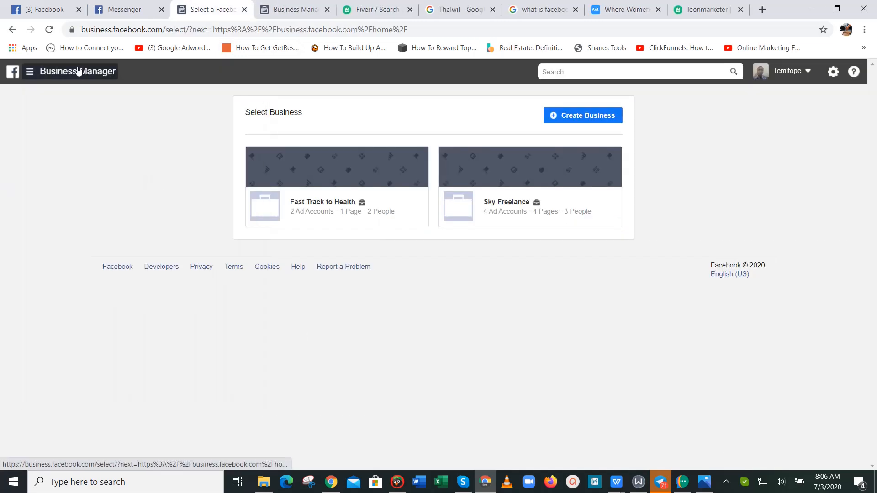
- Open Ads Manager from the Business Manager tool list and look through the available ad accounts without switching account
{"action": "left_click", "coordinate": [79, 71]}
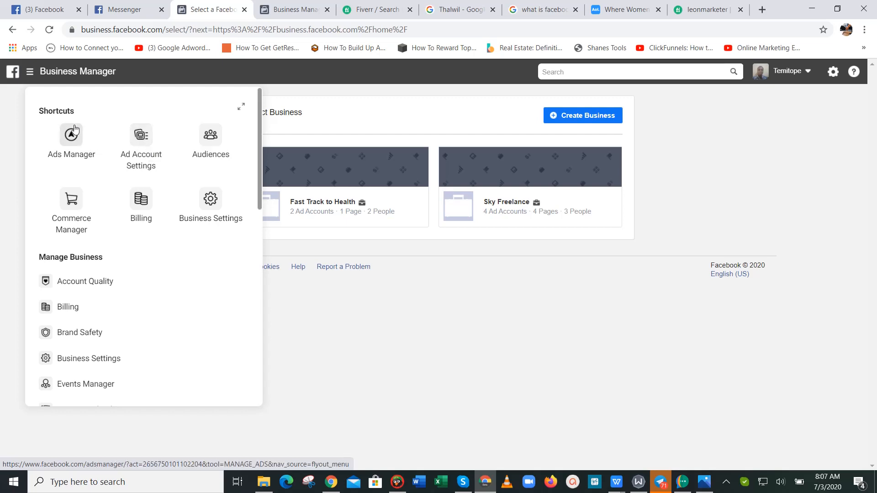
{"action": "left_click", "coordinate": [72, 133]}
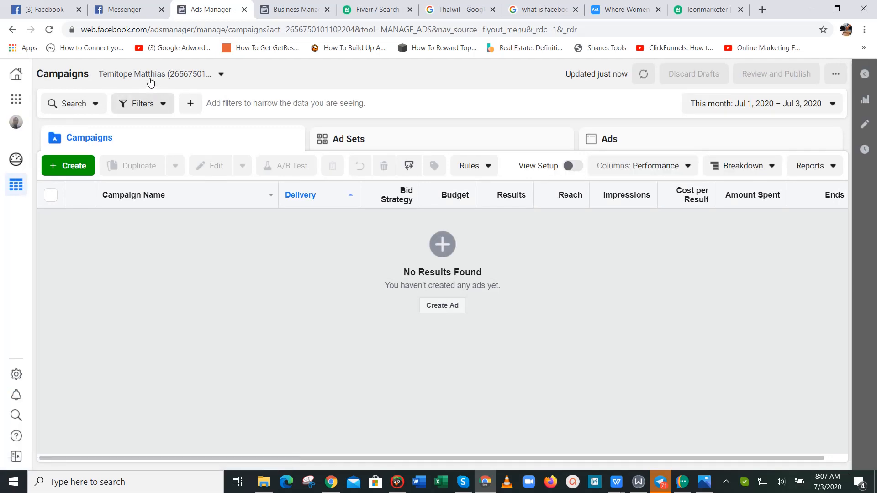
{"action": "left_click", "coordinate": [149, 76]}
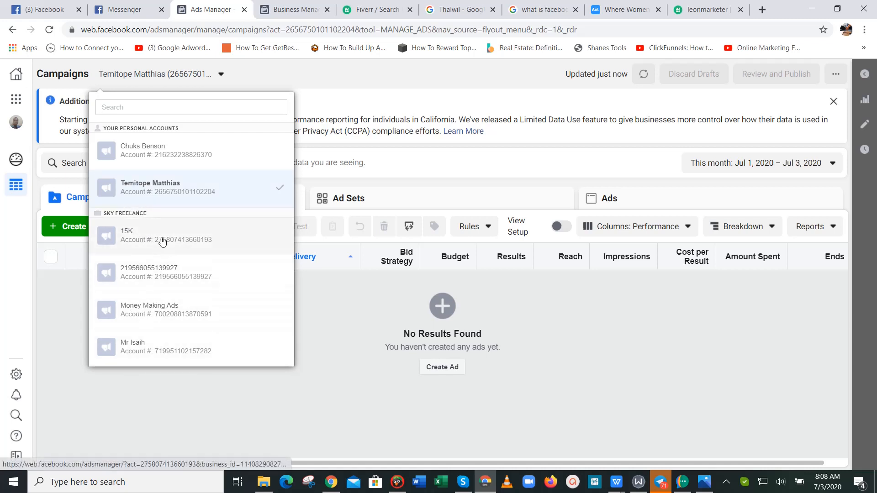
{"action": "left_click", "coordinate": [332, 316]}
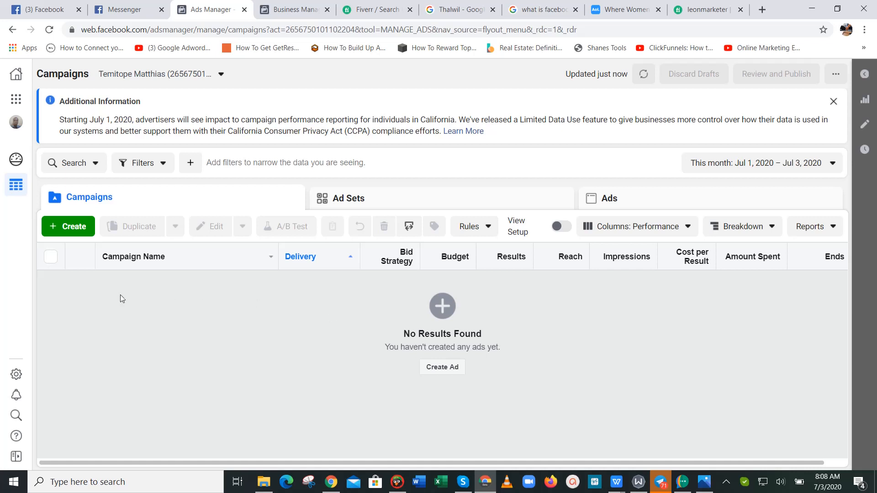
- Review the ad requirements and steps in Document2 and the water bottle product page in Chrome, ending back in Ads Manager in Chrome Beta
{"action": "mouse_move", "coordinate": [635, 480]}
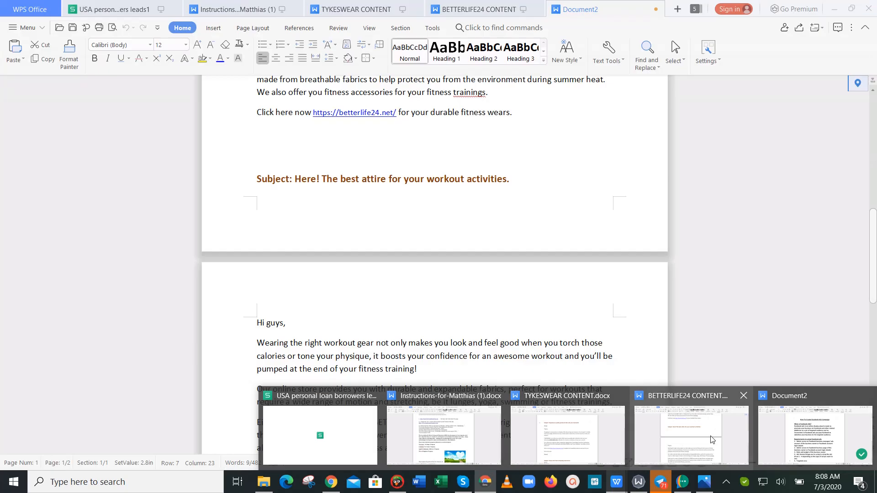
{"action": "left_click", "coordinate": [812, 432]}
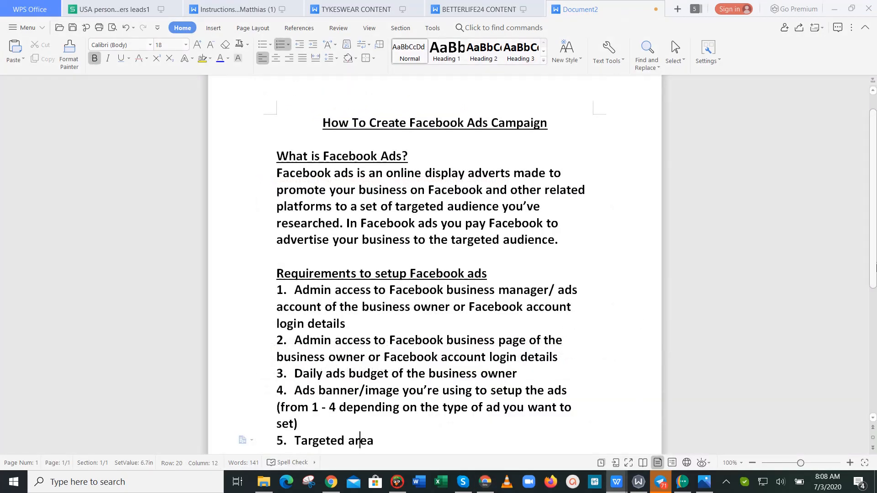
{"action": "left_click_drag", "start_coordinate": [874, 266], "coordinate": [875, 285]}
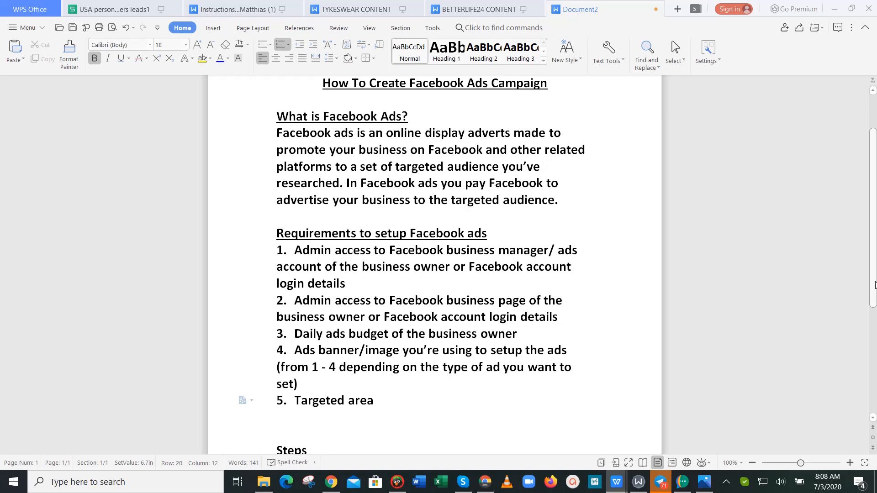
{"action": "left_click_drag", "start_coordinate": [875, 285], "coordinate": [875, 321]}
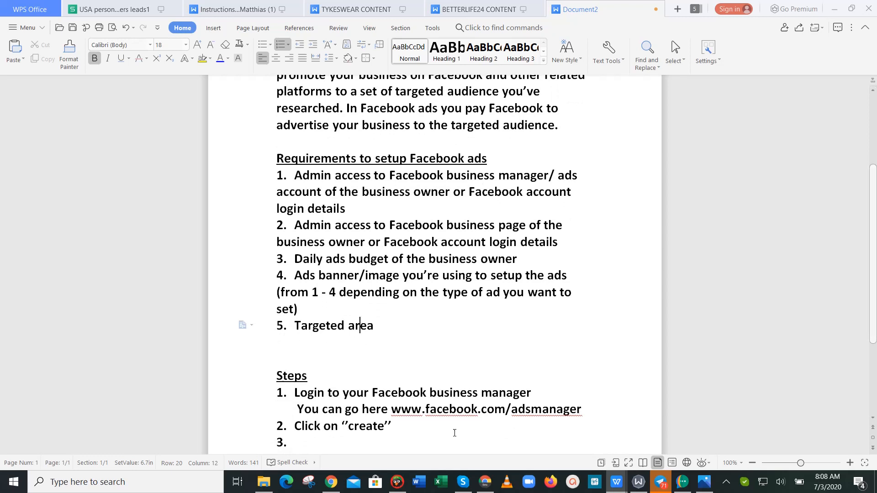
{"action": "left_click", "coordinate": [331, 482]}
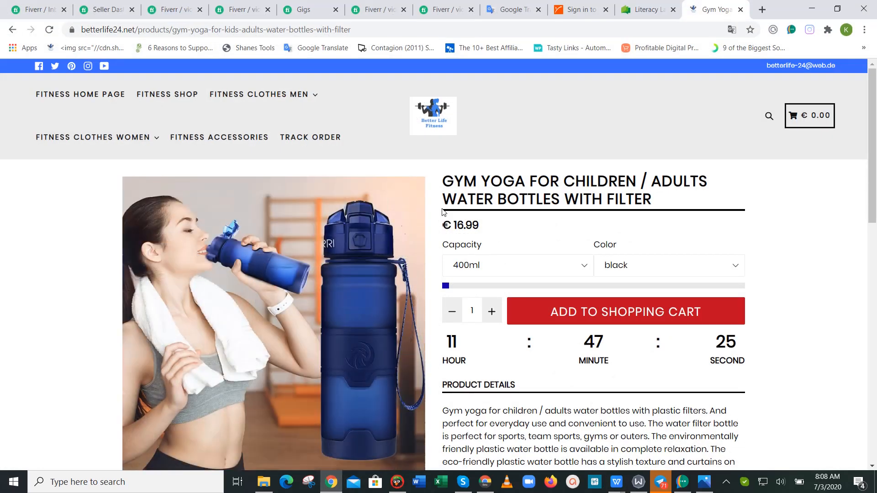
{"action": "left_click", "coordinate": [485, 482]}
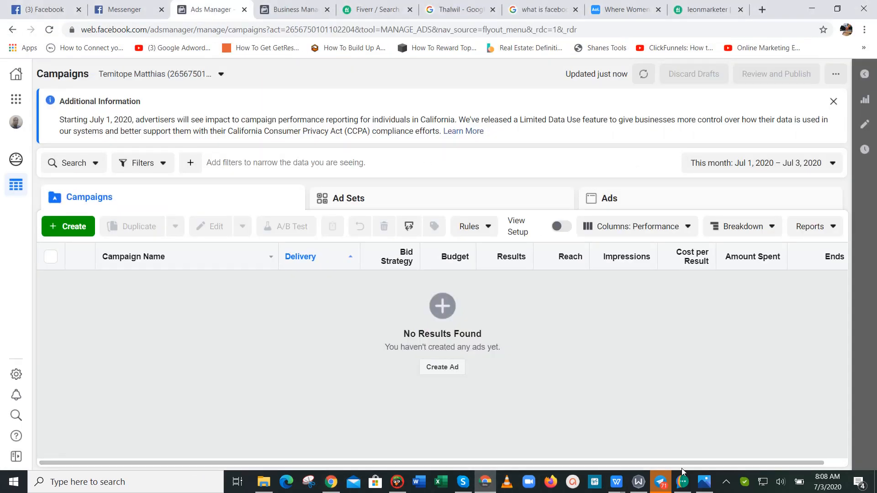
- Switch to Document2 in WPS Office and add the line "600 by 600 pixels" under the ads banner/image requirement
{"action": "mouse_move", "coordinate": [616, 484]}
{"action": "left_click", "coordinate": [817, 434]}
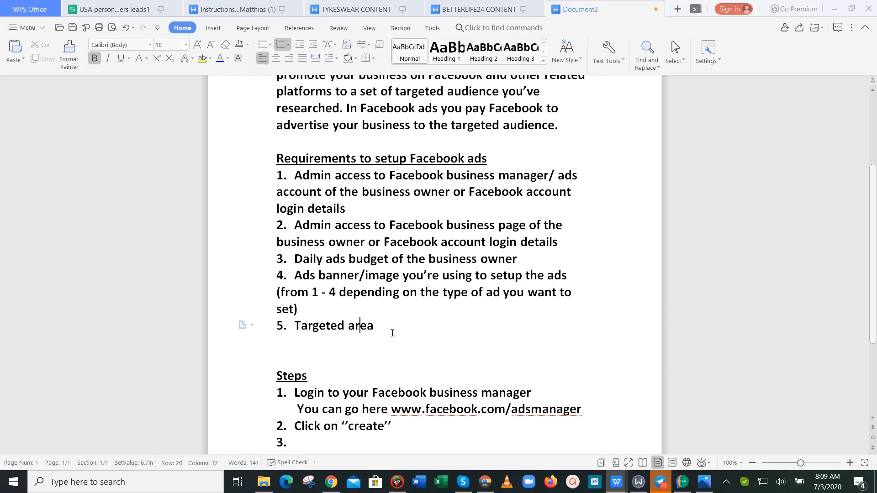
{"action": "left_click", "coordinate": [338, 305]}
{"action": "key", "text": "shift+Return"}
{"action": "type", "text": "600"}
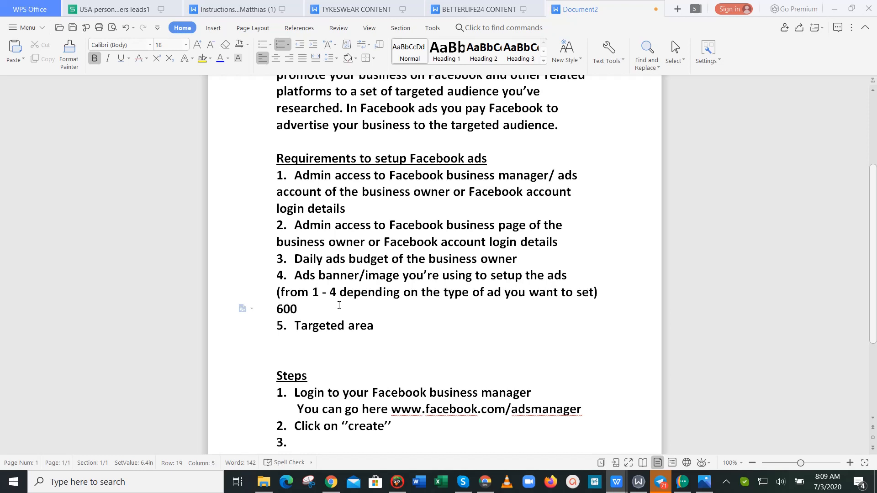
{"action": "type", "text": "by 600 pixels"}
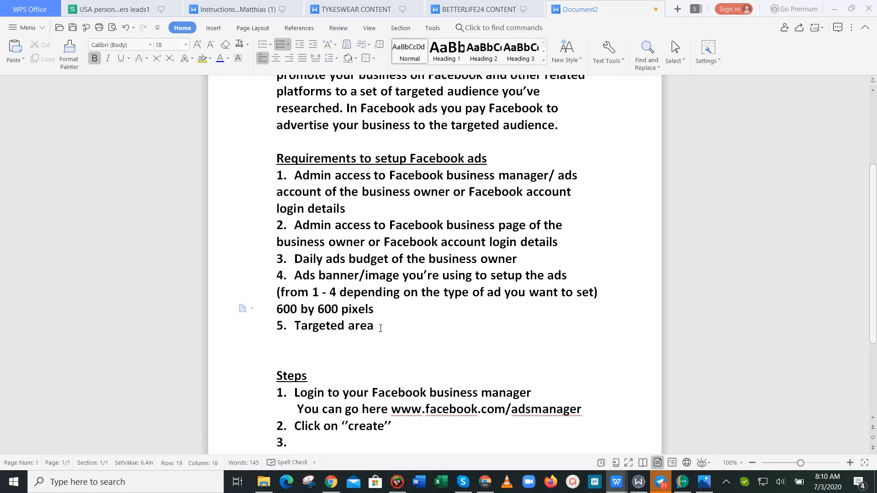
- Reread Document2 from the definition of Facebook ads down to the list of steps
{"action": "left_click_drag", "start_coordinate": [875, 240], "coordinate": [876, 169]}
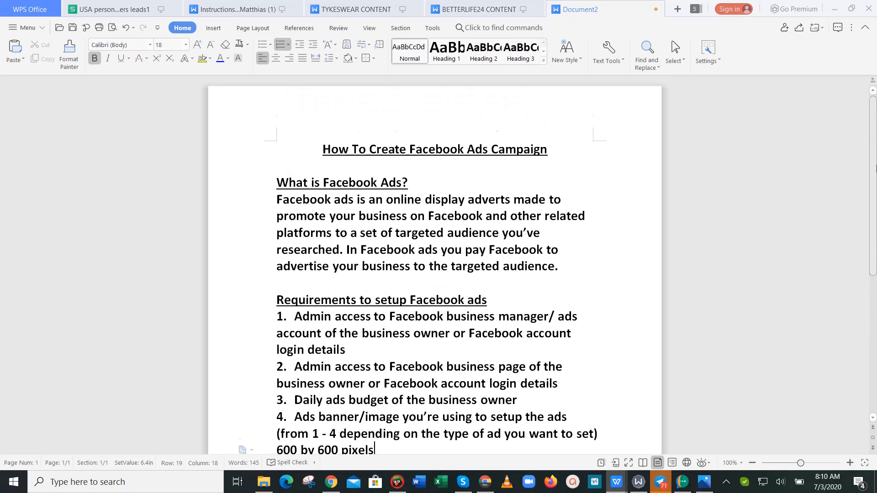
{"action": "left_click_drag", "start_coordinate": [875, 210], "coordinate": [876, 346]}
{"action": "left_click_drag", "start_coordinate": [875, 316], "coordinate": [874, 291]}
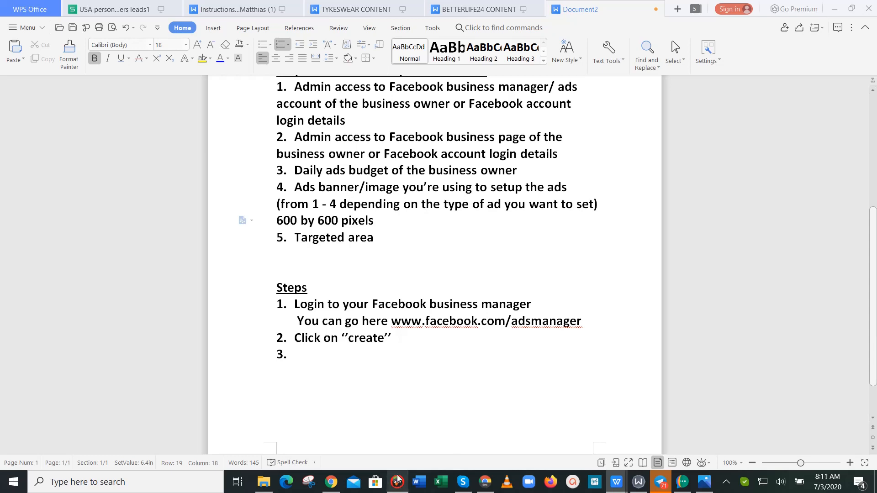
- In Chrome Beta, examine the ad account's payment settings through Billing, and return to the Ads Manager campaign list
{"action": "left_click", "coordinate": [485, 465]}
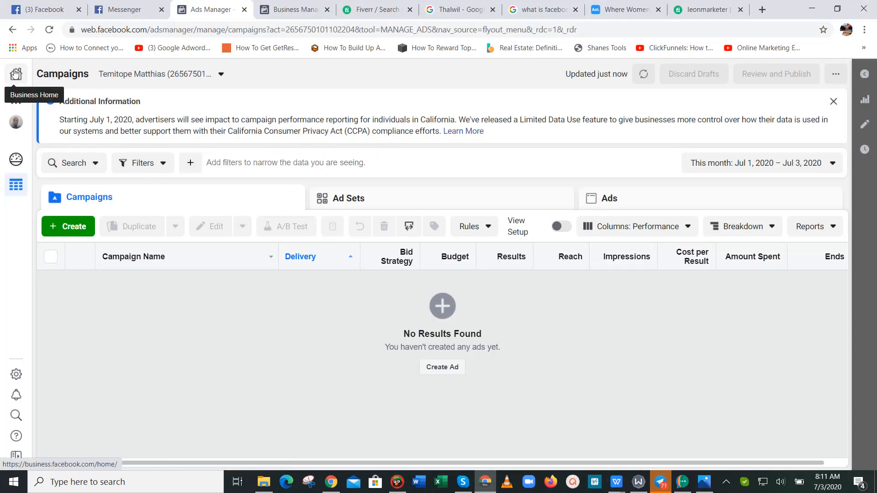
{"action": "left_click", "coordinate": [15, 73]}
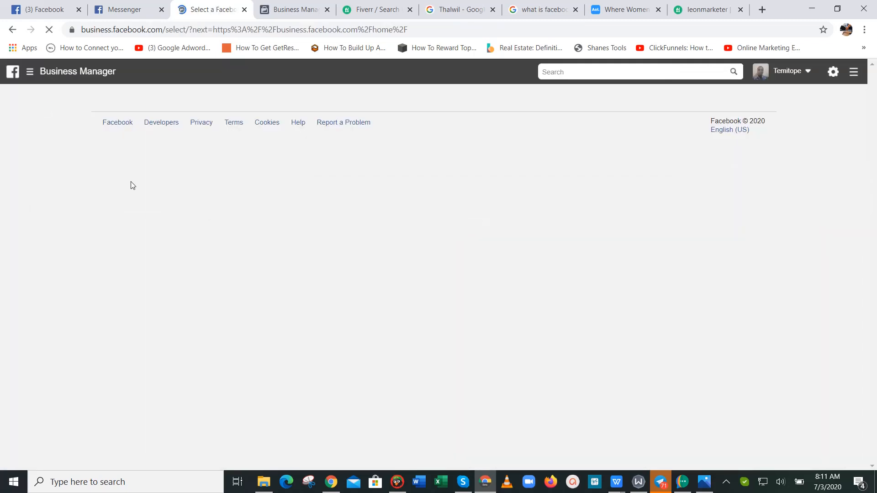
{"action": "left_click", "coordinate": [30, 71]}
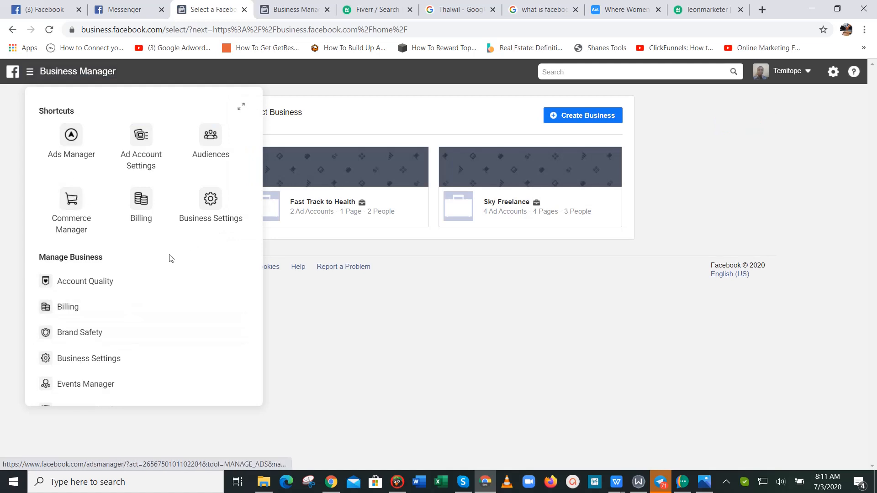
{"action": "left_click", "coordinate": [151, 212]}
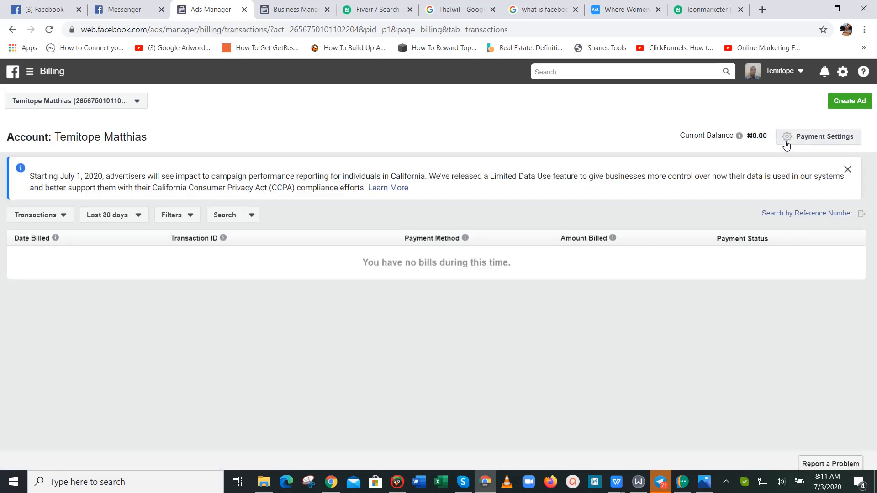
{"action": "left_click", "coordinate": [786, 144]}
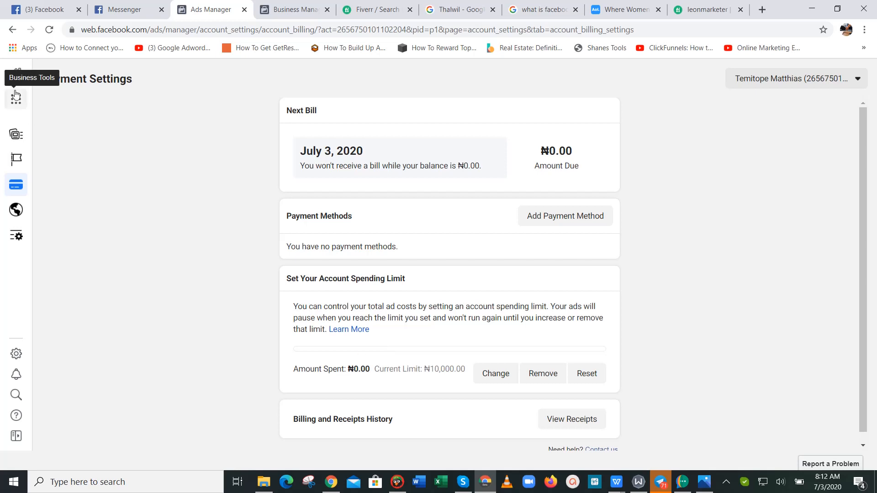
{"action": "left_click", "coordinate": [15, 96]}
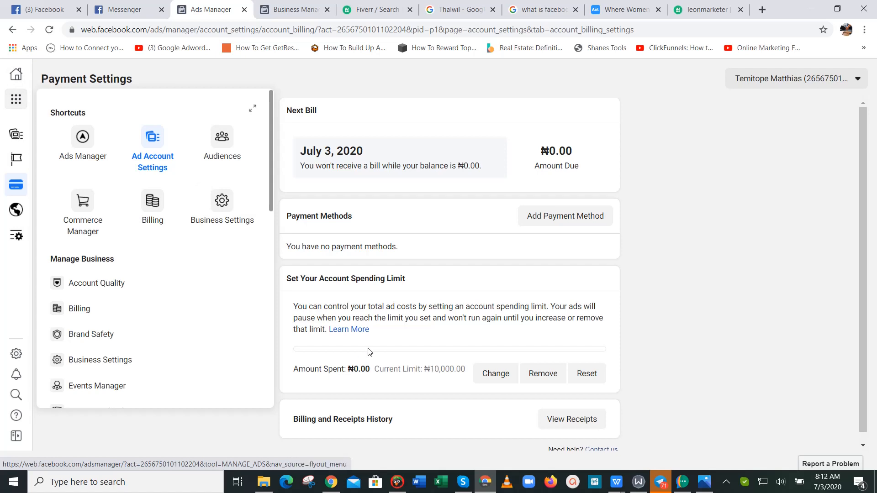
{"action": "left_click", "coordinate": [93, 145]}
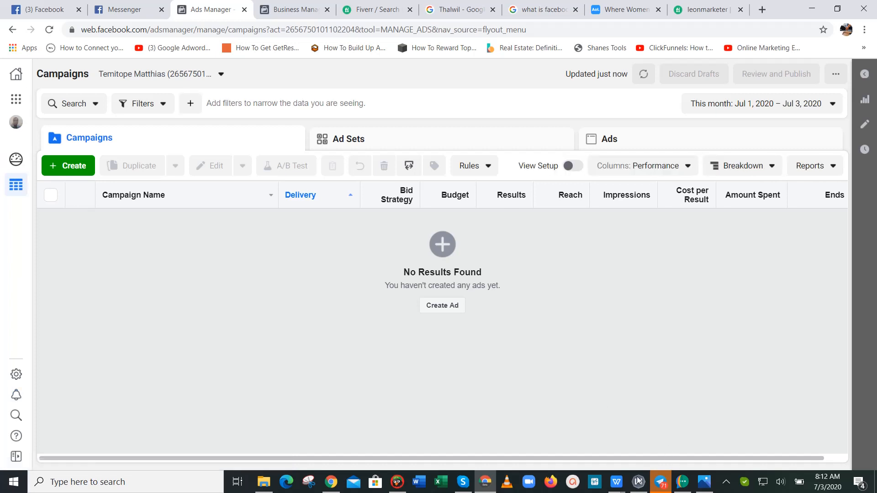
- Check the Ads Manager address and the "create" step in Document2's Steps section, and return to Ads Manager in Chrome Beta
{"action": "mouse_move", "coordinate": [638, 481]}
{"action": "left_click", "coordinate": [804, 434]}
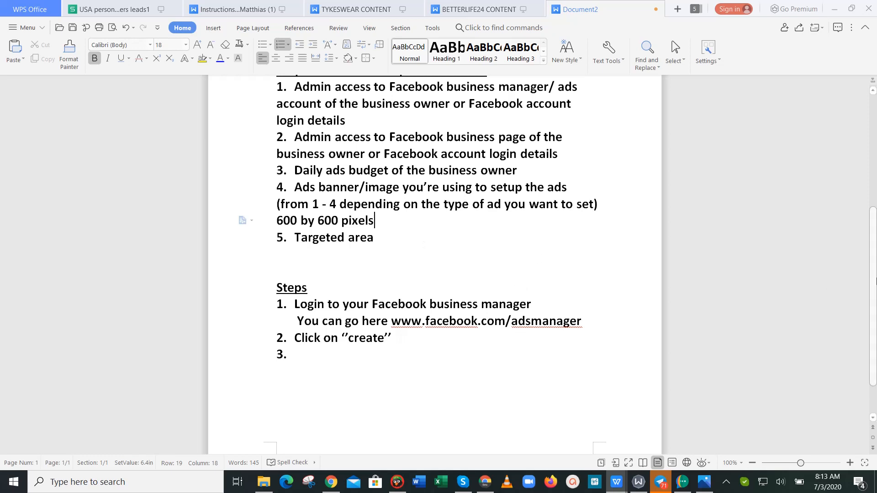
{"action": "scroll", "coordinate": [852, 292], "scroll_direction": "down", "scroll_amount": 1}
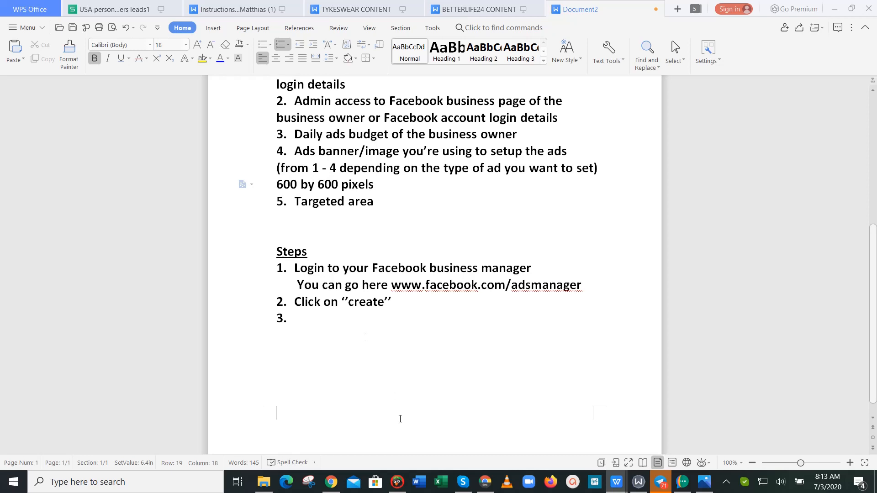
{"action": "left_click", "coordinate": [485, 482]}
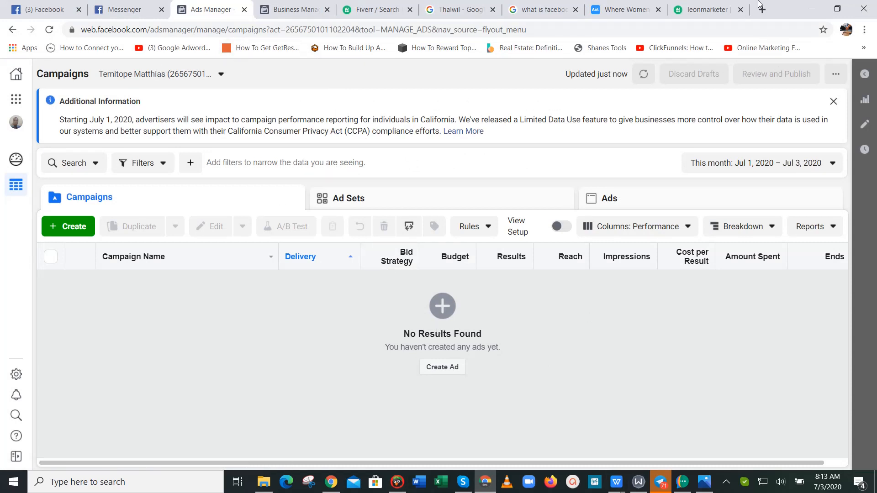
- Load facebook.com/adsmanager in a new browser tab, checking the address in Document2 first, and close that tab again
{"action": "left_click", "coordinate": [761, 9]}
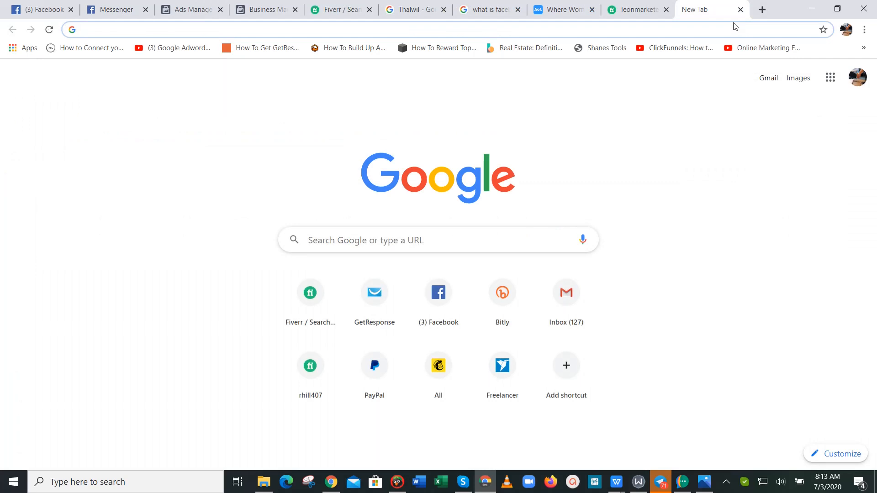
{"action": "mouse_move", "coordinate": [616, 481]}
{"action": "left_click", "coordinate": [791, 434]}
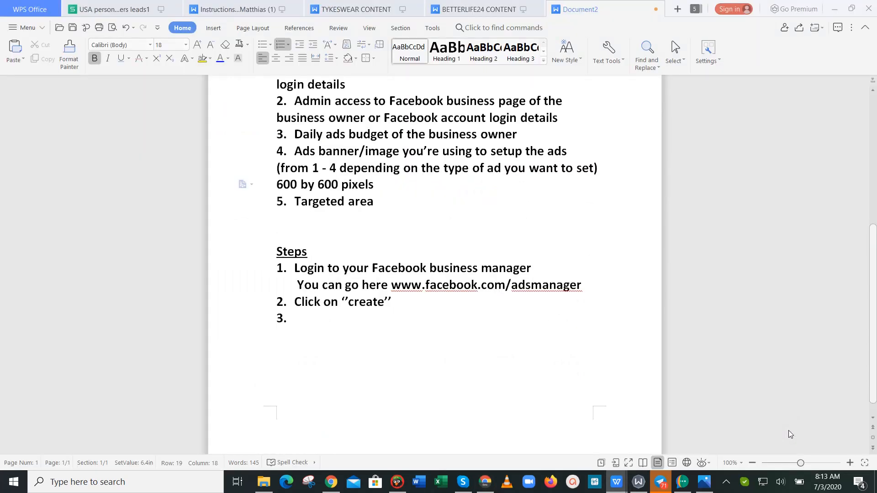
{"action": "left_click", "coordinate": [486, 482]}
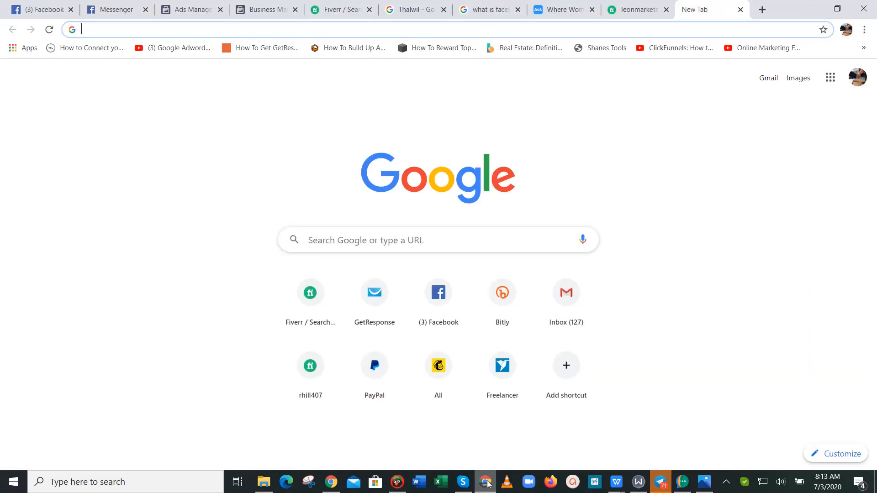
{"action": "type", "text": "facebook.com"}
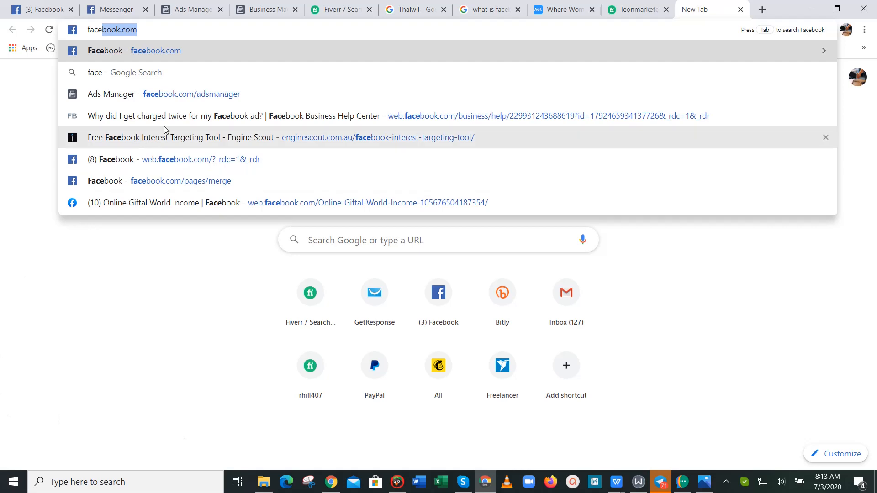
{"action": "left_click", "coordinate": [218, 94]}
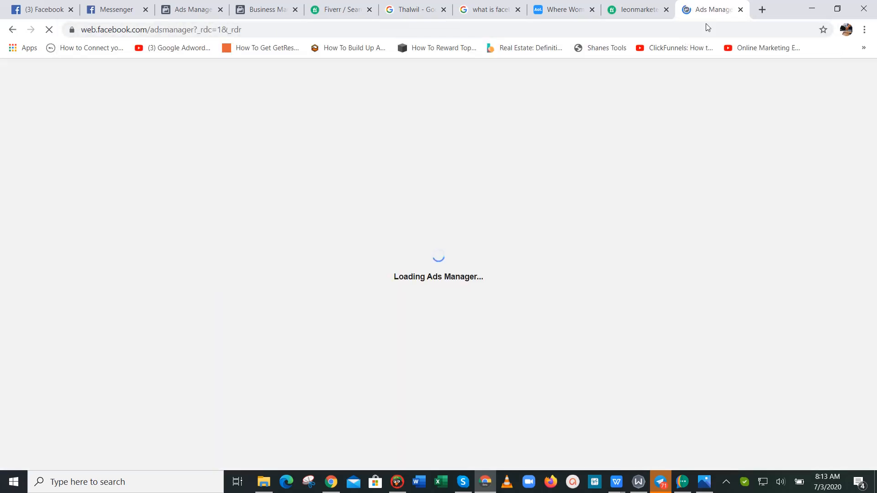
{"action": "left_click", "coordinate": [740, 10]}
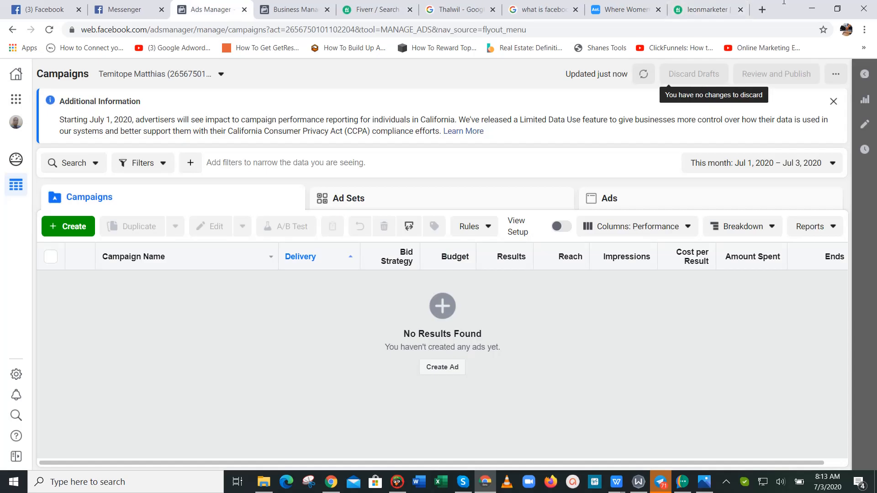
{"action": "left_click", "coordinate": [762, 10]}
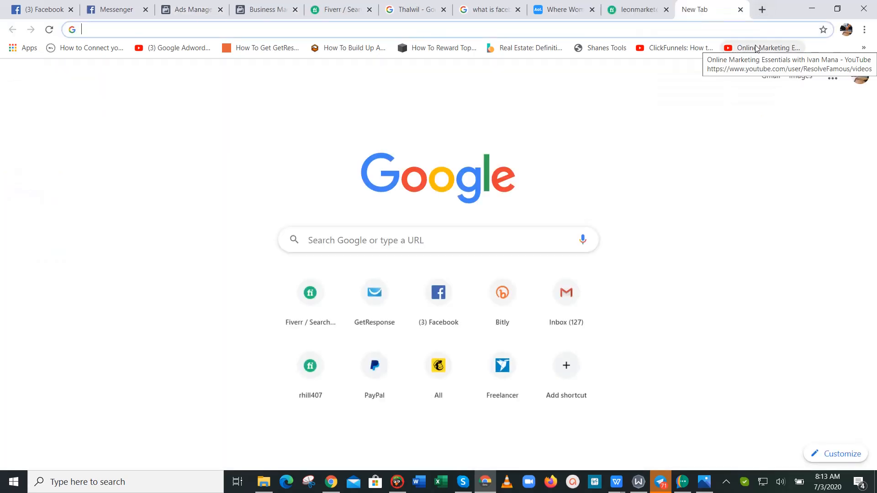
{"action": "type", "text": "www.face"}
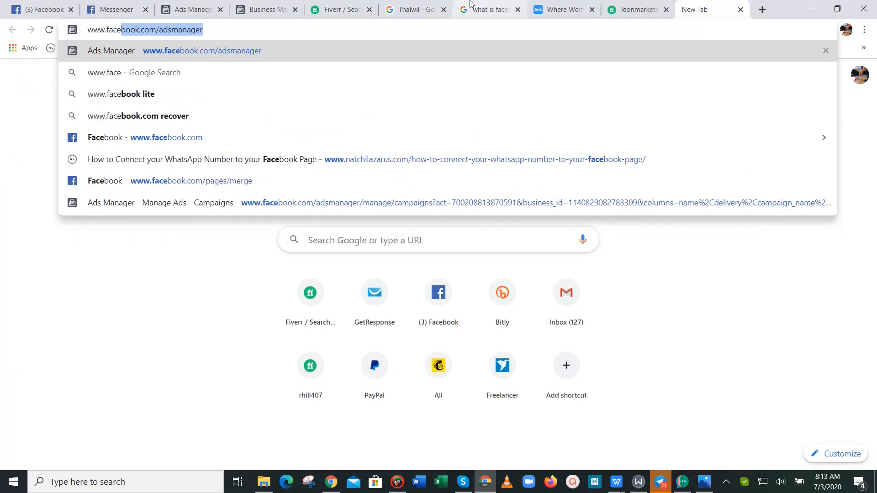
{"action": "key", "text": "Return"}
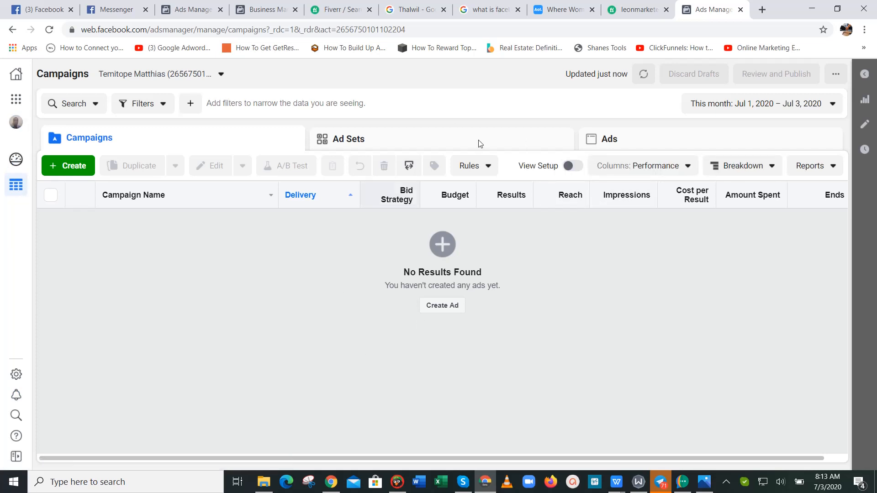
{"action": "left_click", "coordinate": [184, 5]}
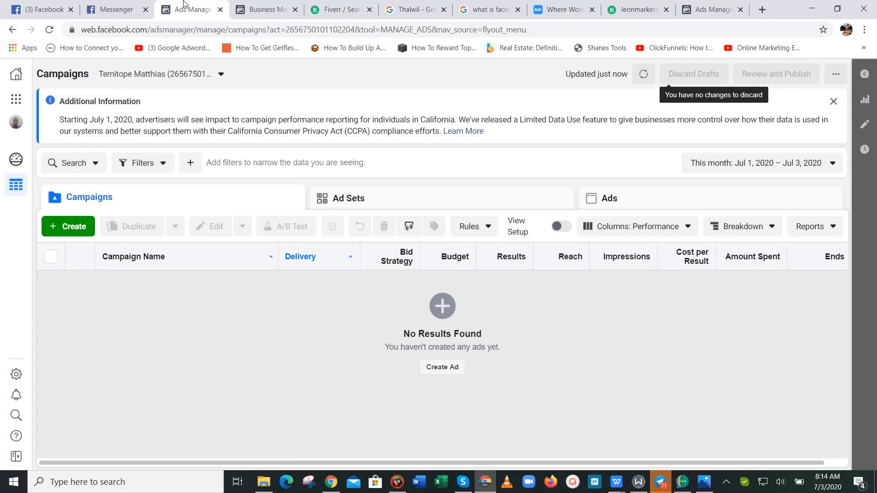
{"action": "left_click", "coordinate": [700, 7]}
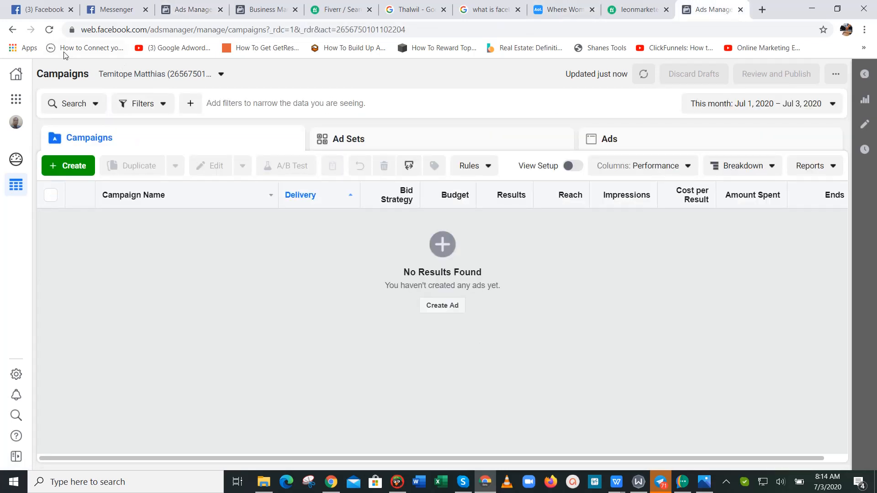
- Close the older Ads Manager tab and move the newly loaded Ads Manager tab directly after Messenger
{"action": "left_click", "coordinate": [201, 5]}
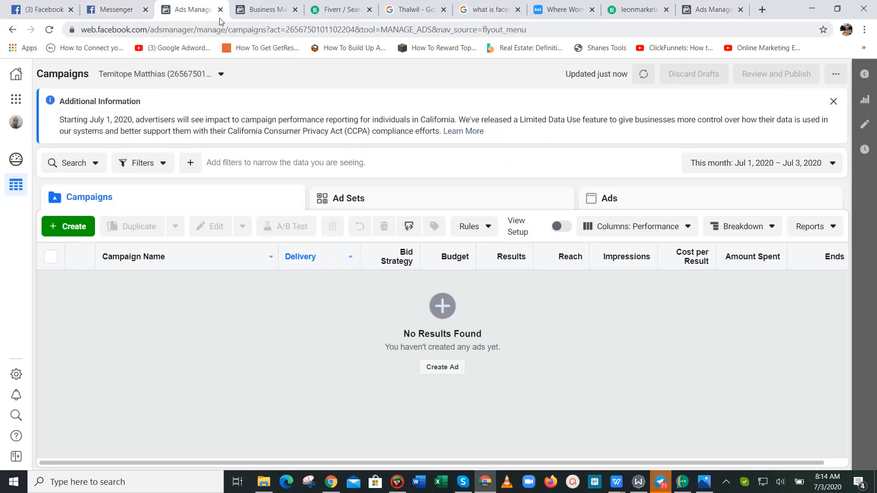
{"action": "key", "text": "ctrl+w"}
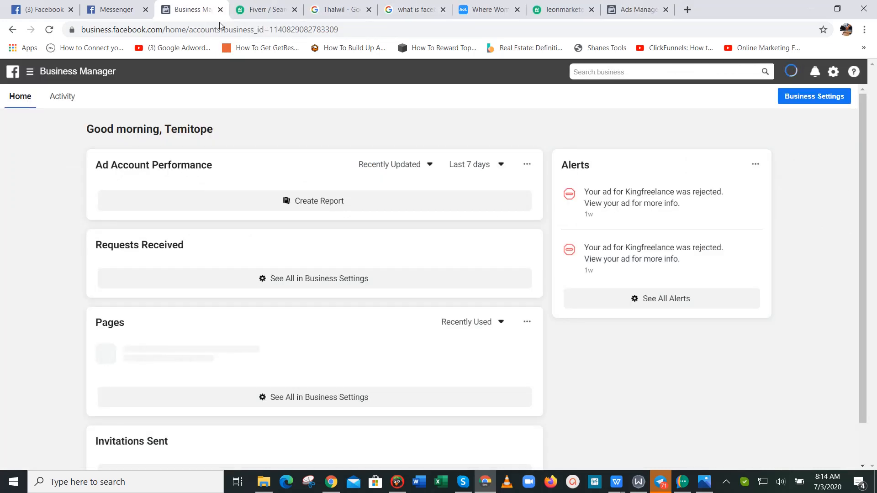
{"action": "key", "text": "ctrl+1"}
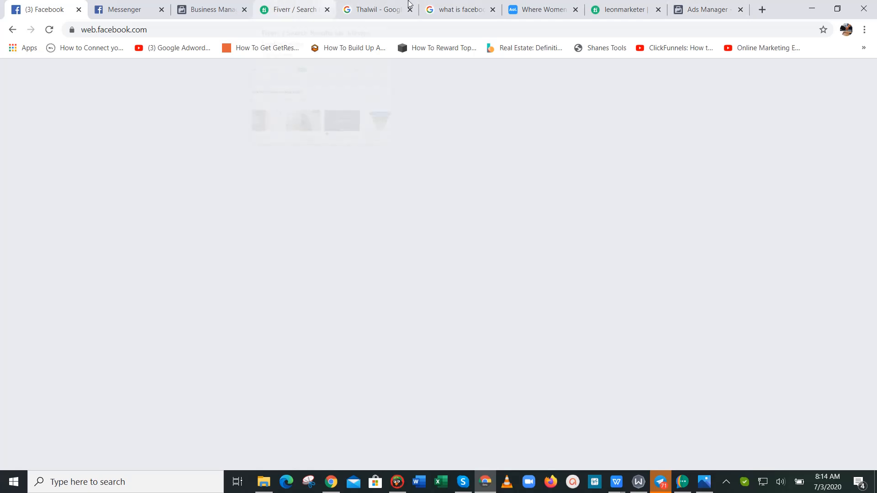
{"action": "left_click", "coordinate": [705, 9]}
{"action": "left_click_drag", "start_coordinate": [551, 3], "coordinate": [201, 3]}
- Reload the Facebook home page at web.facebook.com, checking the Ads Manager page while it loads
{"action": "left_click", "coordinate": [44, 4]}
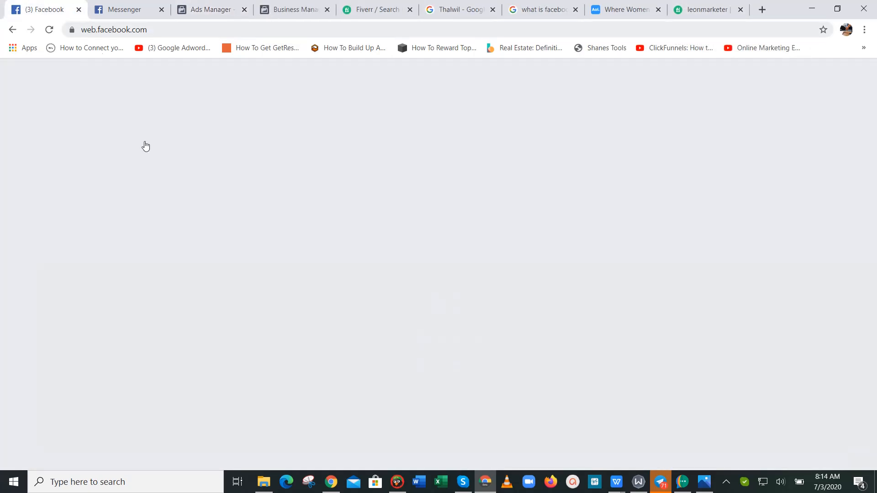
{"action": "left_click", "coordinate": [158, 29]}
{"action": "key", "text": "Return"}
{"action": "left_click", "coordinate": [232, 5]}
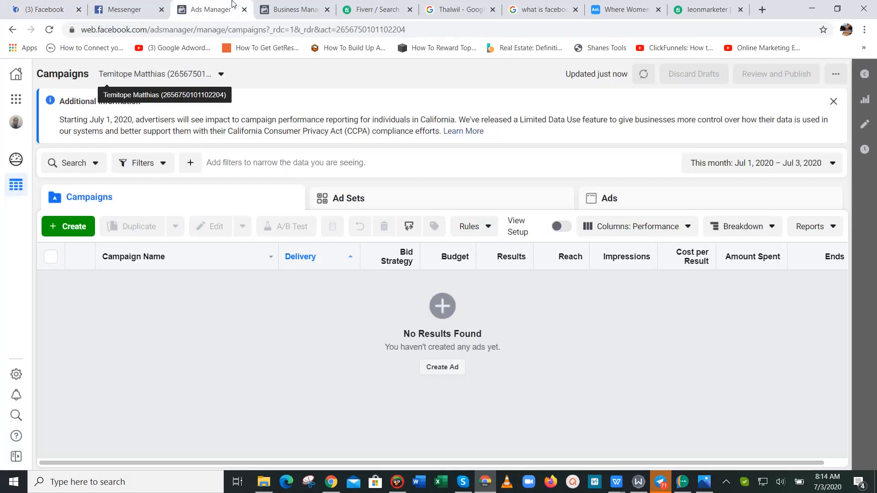
{"action": "left_click", "coordinate": [46, 5]}
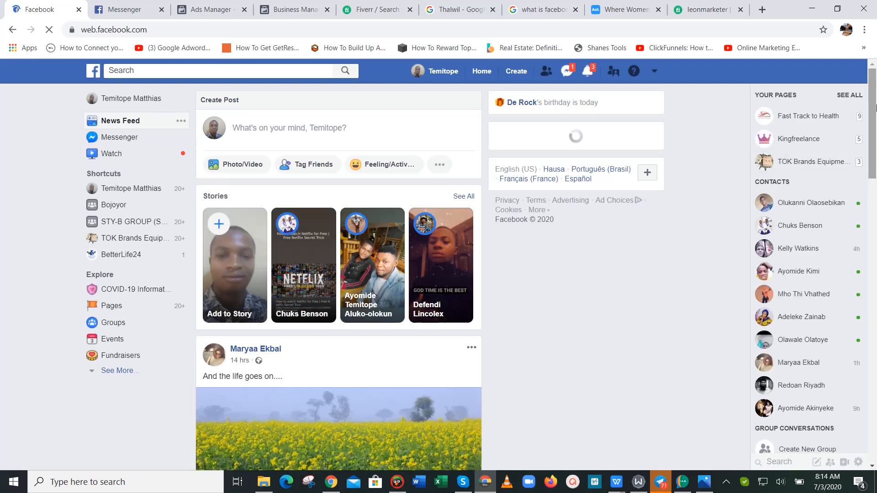
{"action": "left_click_drag", "start_coordinate": [873, 75], "coordinate": [875, 416]}
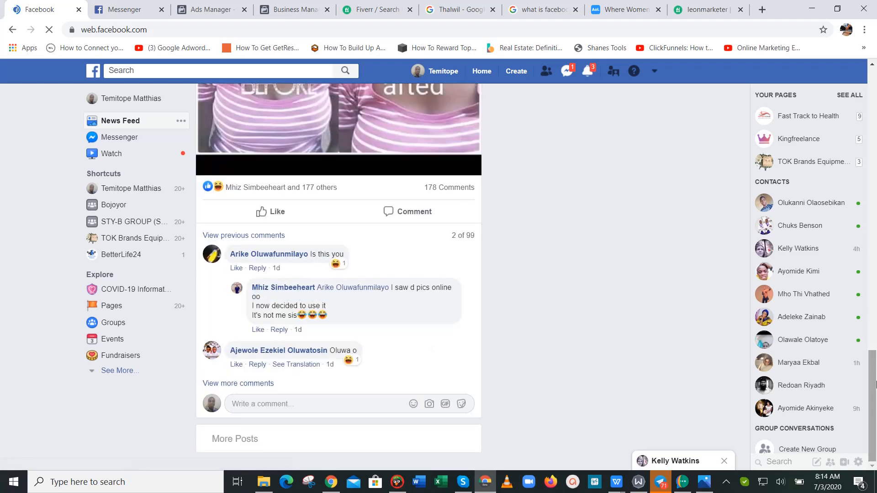
{"action": "left_click_drag", "start_coordinate": [874, 360], "coordinate": [876, 82]}
{"action": "left_click", "coordinate": [588, 72]}
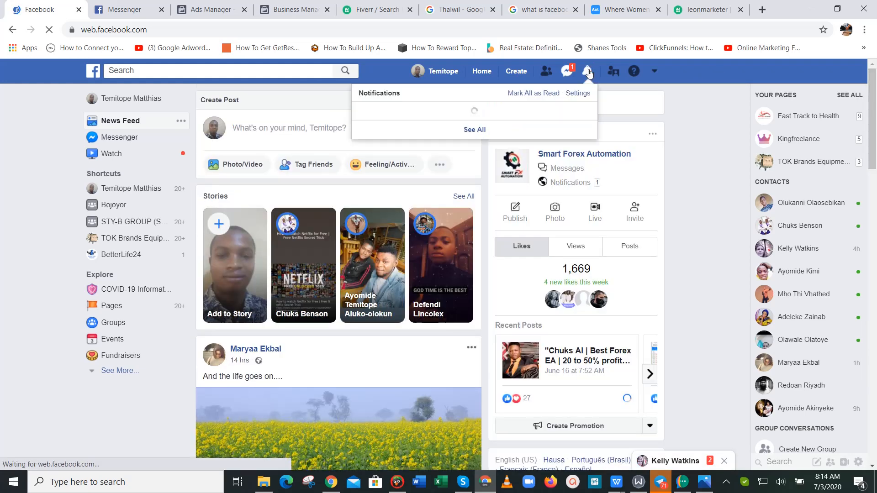
{"action": "left_click", "coordinate": [136, 374]}
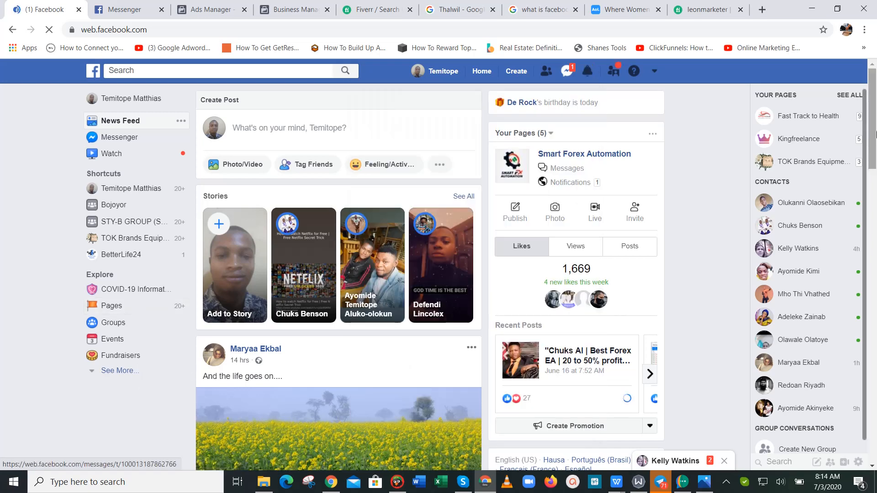
- Expand the Explore shortcuts on the Facebook home page and open Ads Manager from there
{"action": "scroll", "coordinate": [466, 290], "scroll_direction": "down", "scroll_amount": 3}
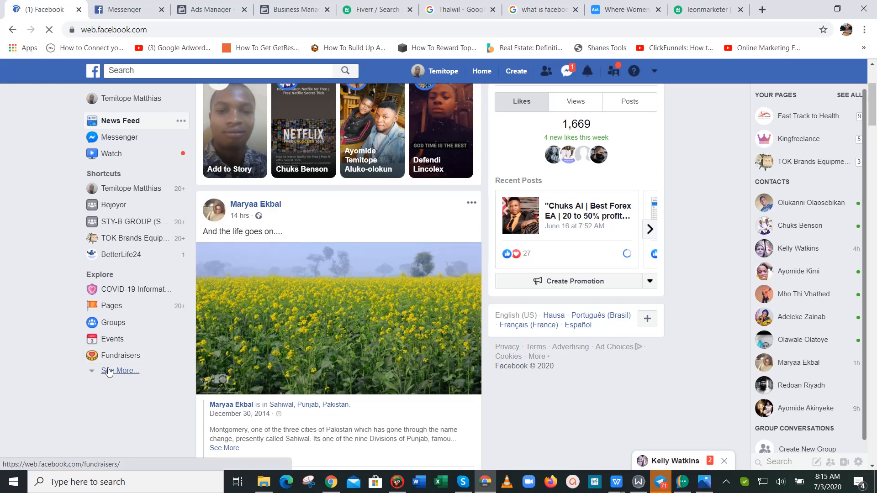
{"action": "left_click", "coordinate": [108, 371]}
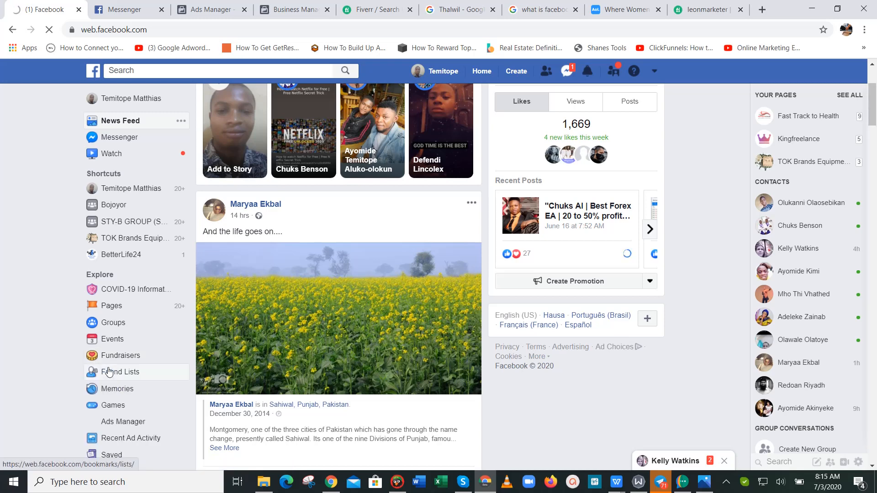
{"action": "left_click", "coordinate": [108, 371]}
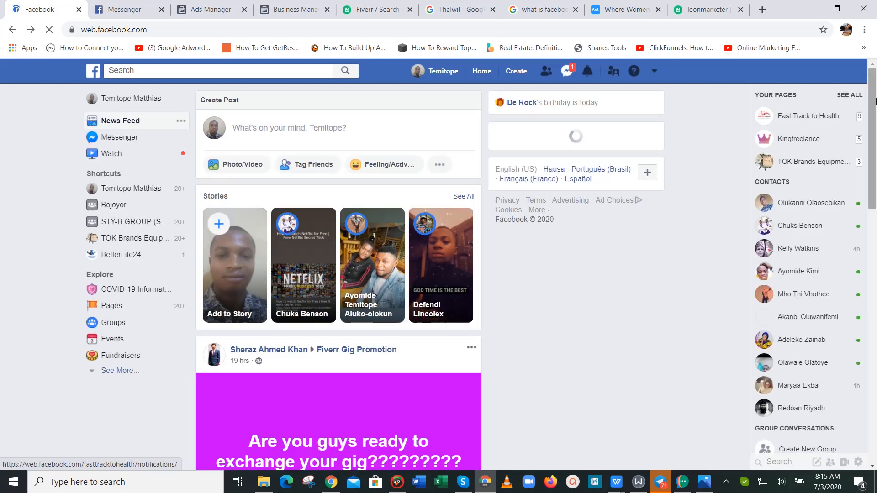
{"action": "left_click_drag", "start_coordinate": [874, 101], "coordinate": [874, 152]}
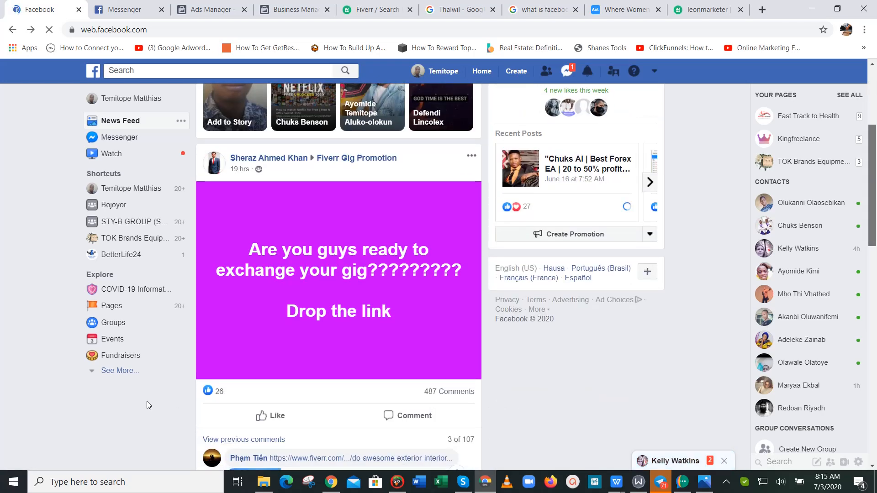
{"action": "left_click", "coordinate": [125, 371]}
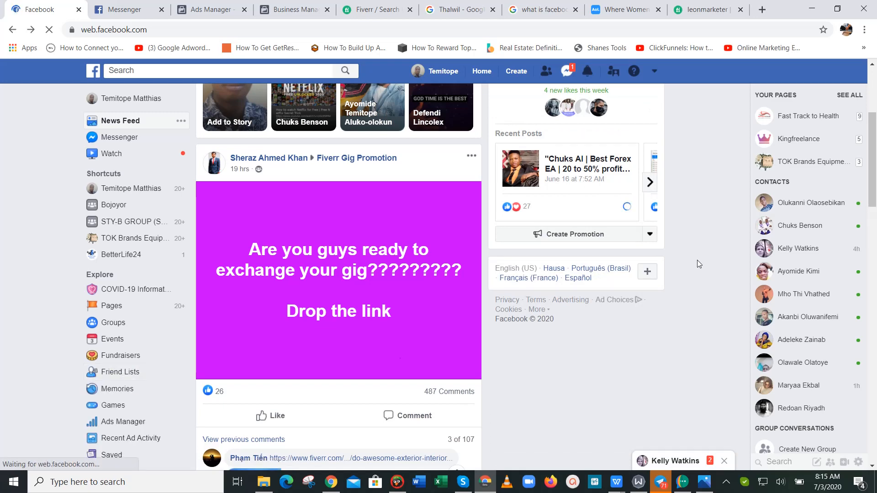
{"action": "left_click_drag", "start_coordinate": [875, 176], "coordinate": [876, 260]}
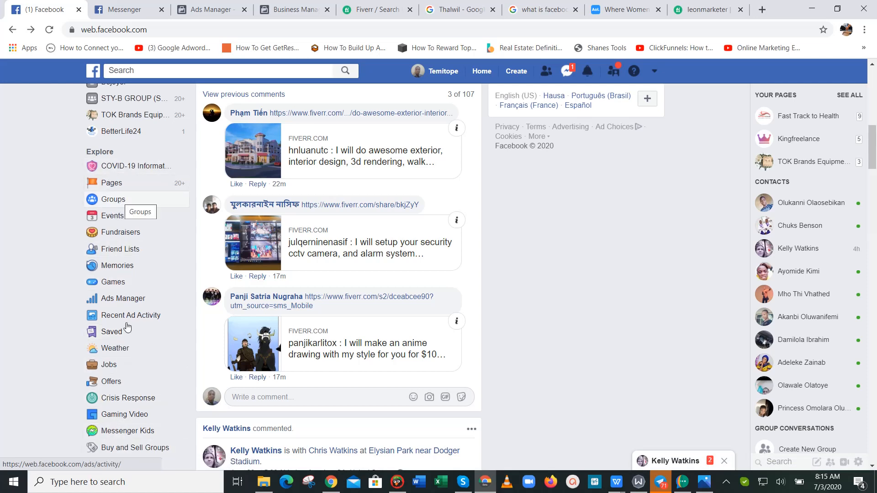
{"action": "left_click", "coordinate": [117, 302]}
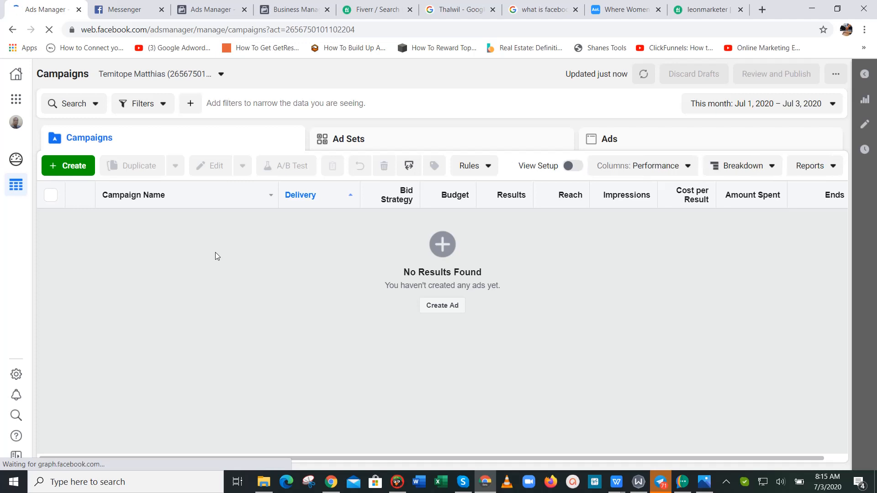
- Return to facebook.com and open the Ad Accounts overview through the account's Manage Ads option
{"action": "left_click", "coordinate": [104, 30]}
{"action": "type", "text": "facebook.com"}
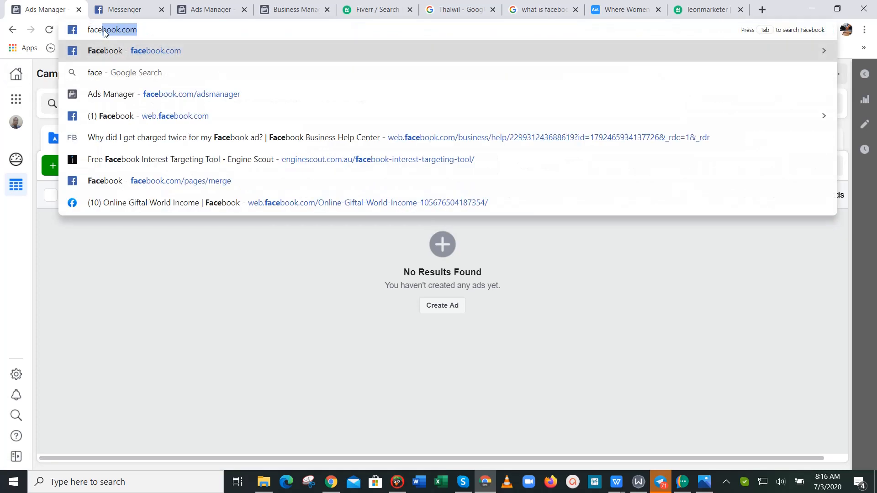
{"action": "key", "text": "Return"}
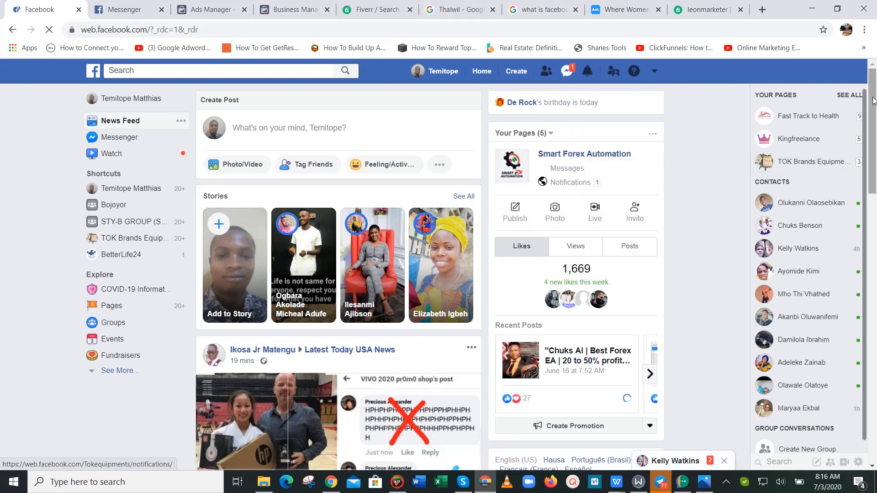
{"action": "left_click_drag", "start_coordinate": [873, 100], "coordinate": [874, 325]}
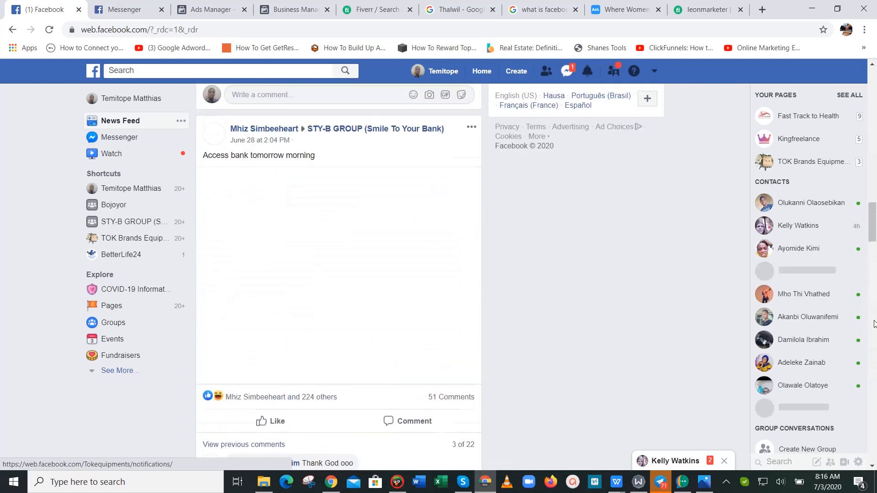
{"action": "left_click_drag", "start_coordinate": [875, 220], "coordinate": [873, 55]}
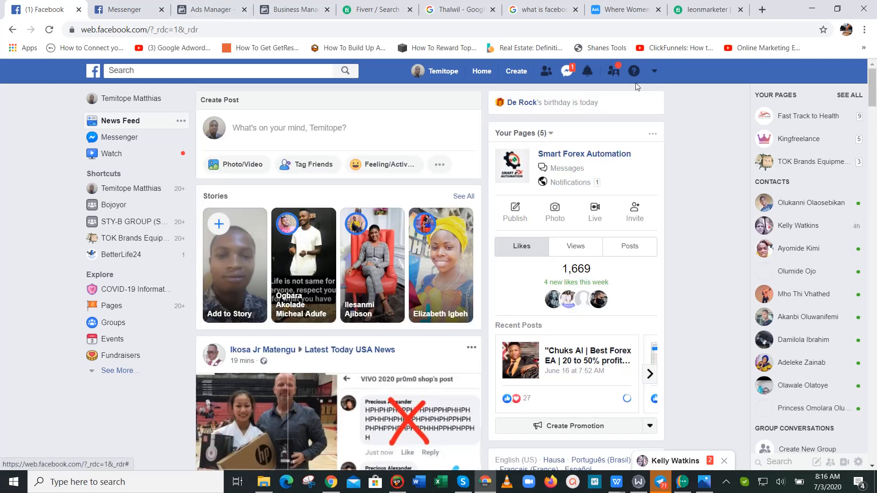
{"action": "left_click", "coordinate": [654, 73]}
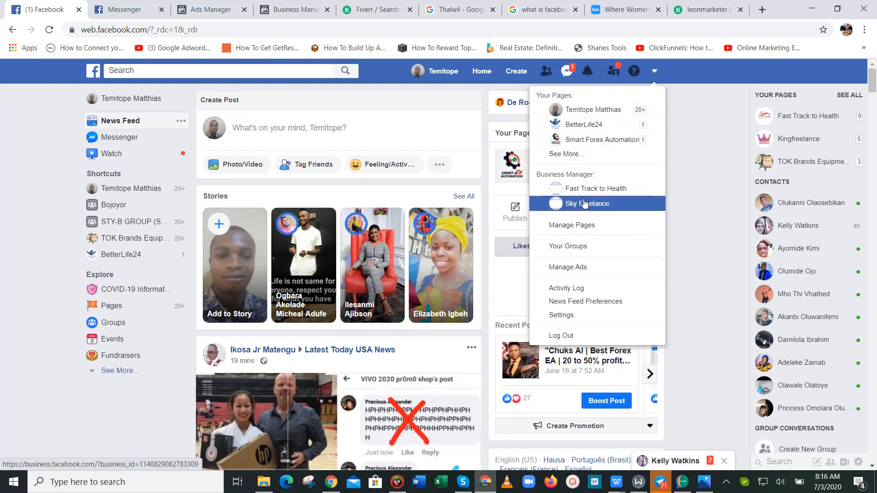
{"action": "left_click", "coordinate": [568, 267]}
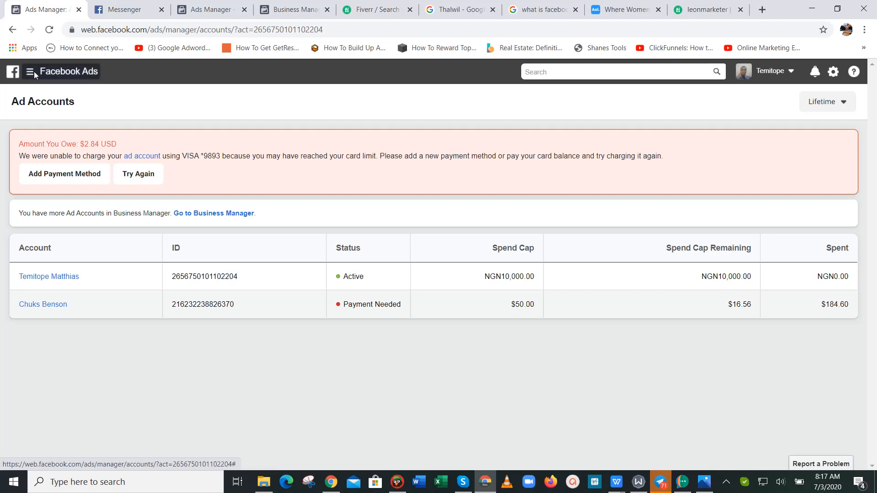
- View the Facebook Ads shortcuts that include Ads Manager, and go back to facebook.com
{"action": "left_click", "coordinate": [34, 71]}
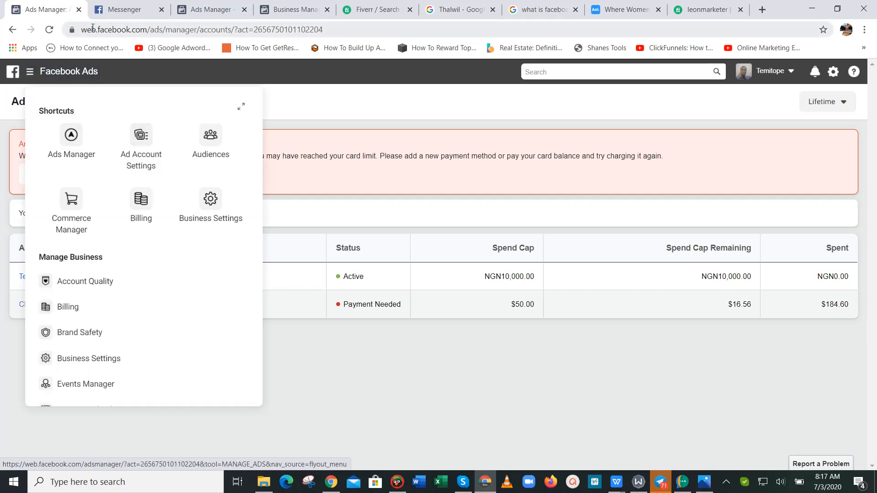
{"action": "left_click", "coordinate": [108, 29]}
{"action": "type", "text": "facebook.com"}
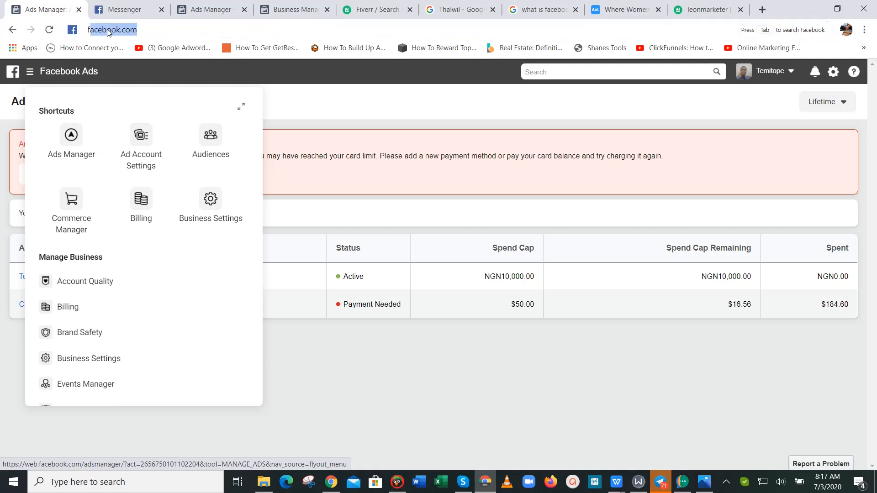
{"action": "key", "text": "Return"}
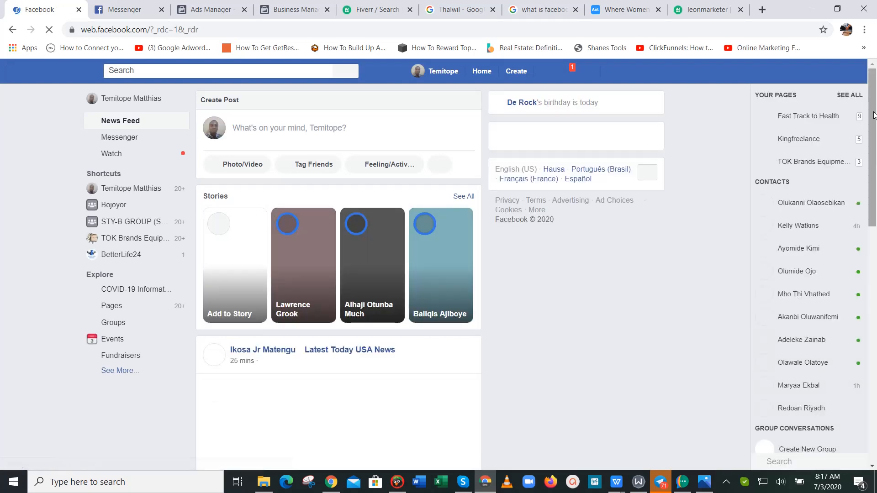
{"action": "left_click_drag", "start_coordinate": [874, 116], "coordinate": [875, 84]}
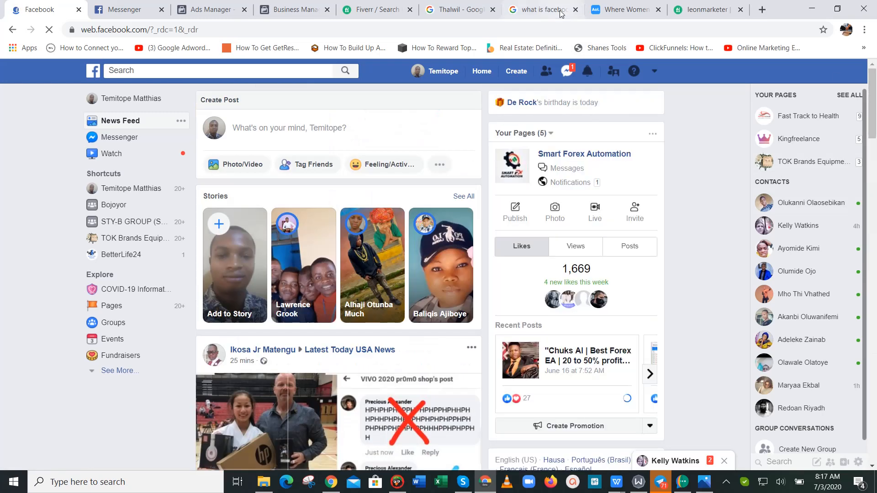
- Check the "create" step in Document2, and start creating a new campaign in Ads Manager in Chrome Beta
{"action": "left_click", "coordinate": [210, 9]}
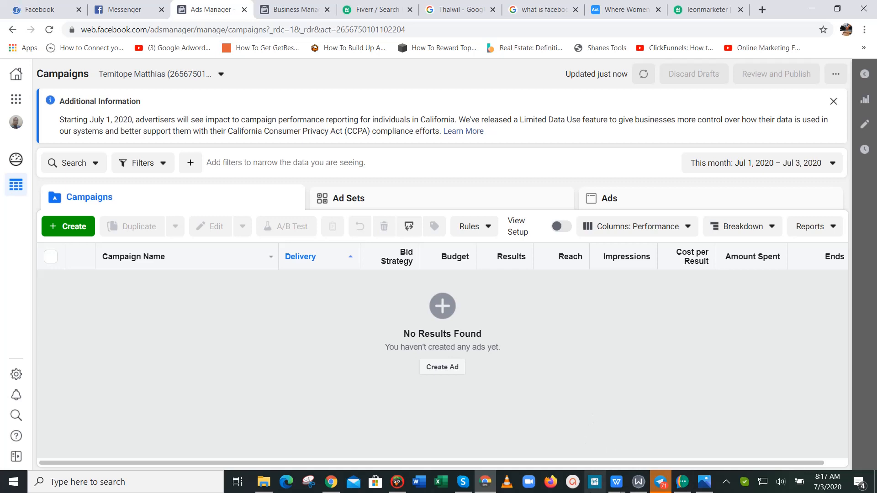
{"action": "mouse_move", "coordinate": [595, 482]}
{"action": "left_click", "coordinate": [799, 431]}
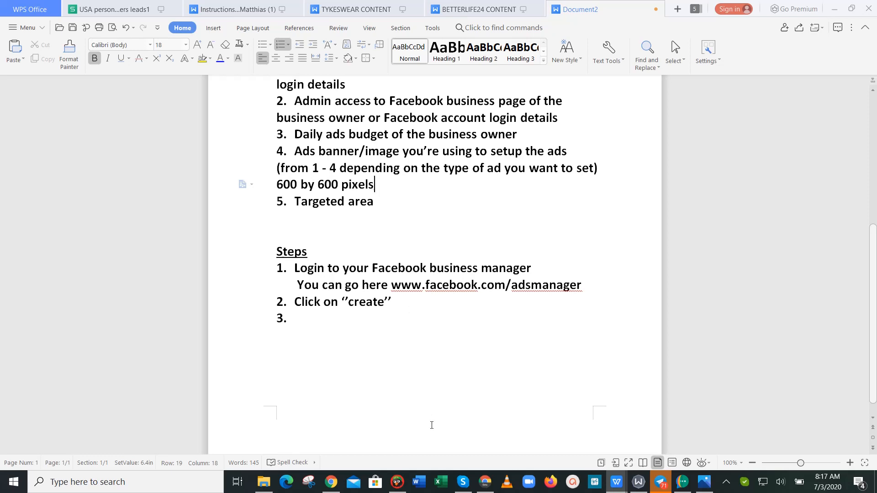
{"action": "left_click", "coordinate": [486, 482]}
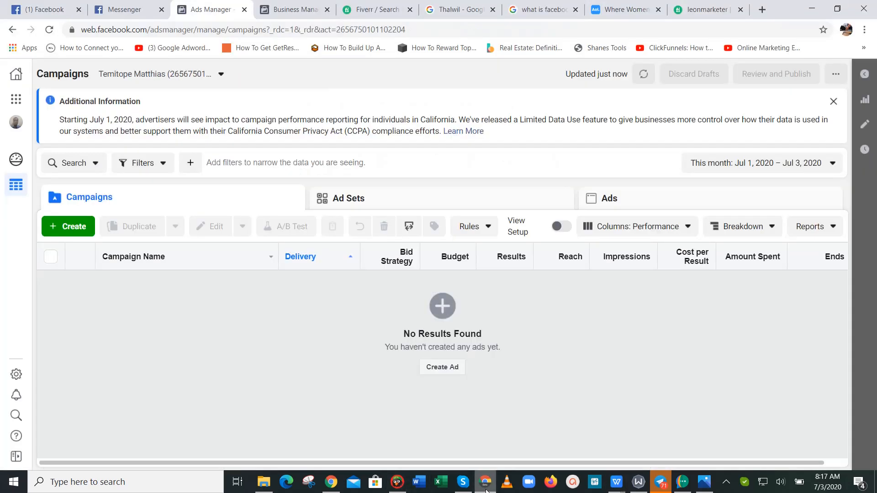
{"action": "left_click", "coordinate": [61, 233]}
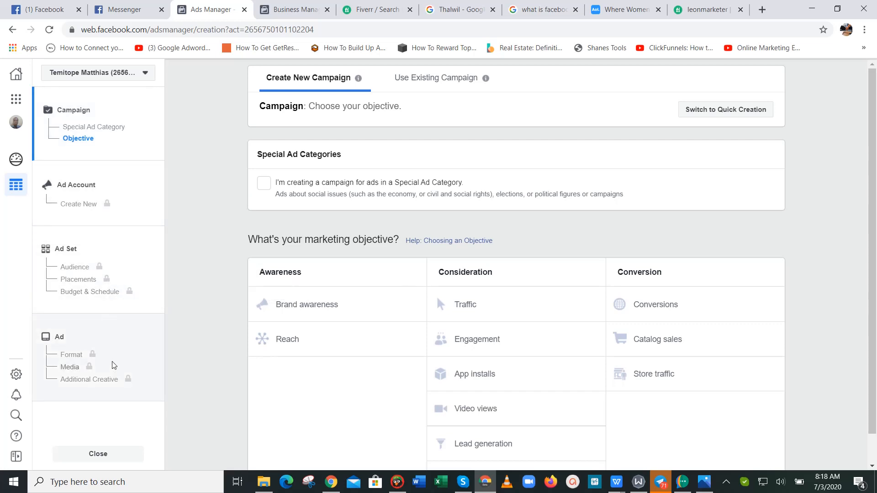
- Review the Special Ad Categories option and the marketing objectives under Awareness, Consideration and Conversion
{"action": "left_click_drag", "start_coordinate": [875, 195], "coordinate": [875, 129]}
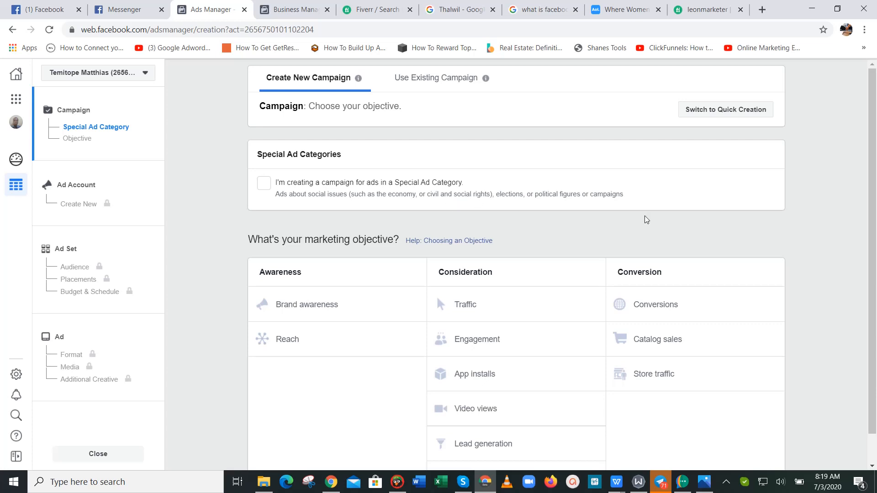
{"action": "left_click_drag", "start_coordinate": [874, 260], "coordinate": [876, 302]}
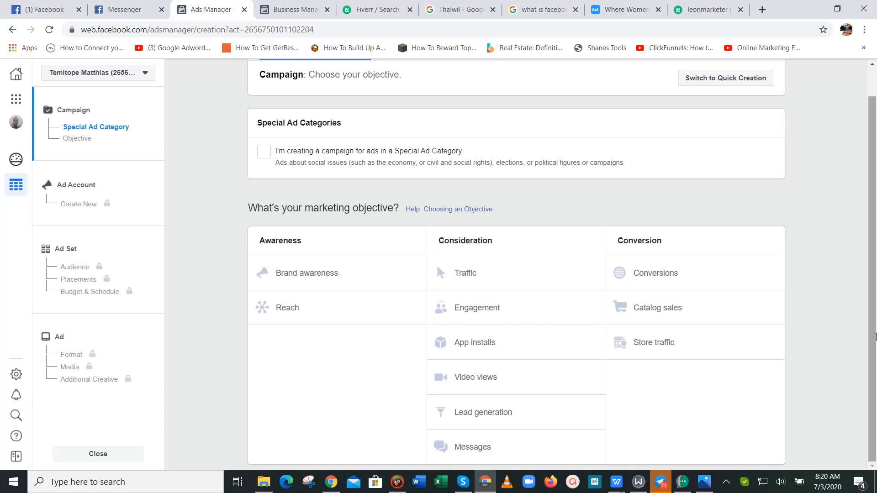
{"action": "scroll", "coordinate": [875, 337], "scroll_direction": "up", "scroll_amount": 1}
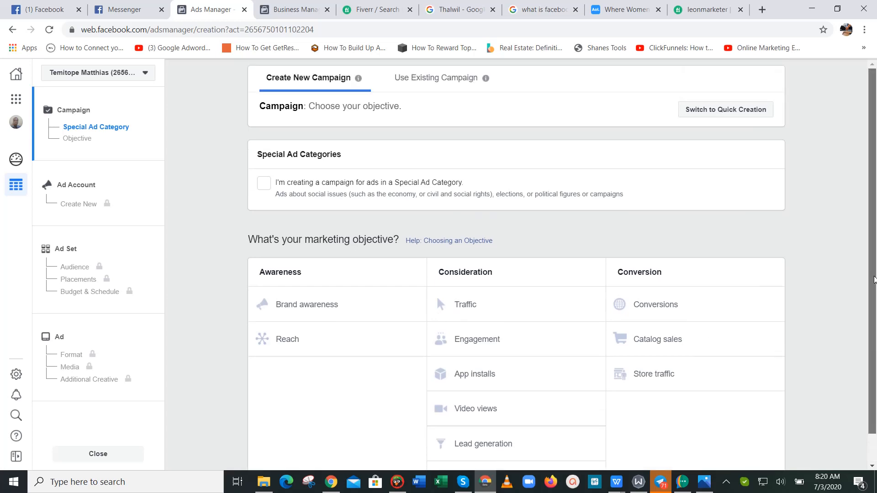
{"action": "scroll", "coordinate": [874, 314], "scroll_direction": "down", "scroll_amount": 1}
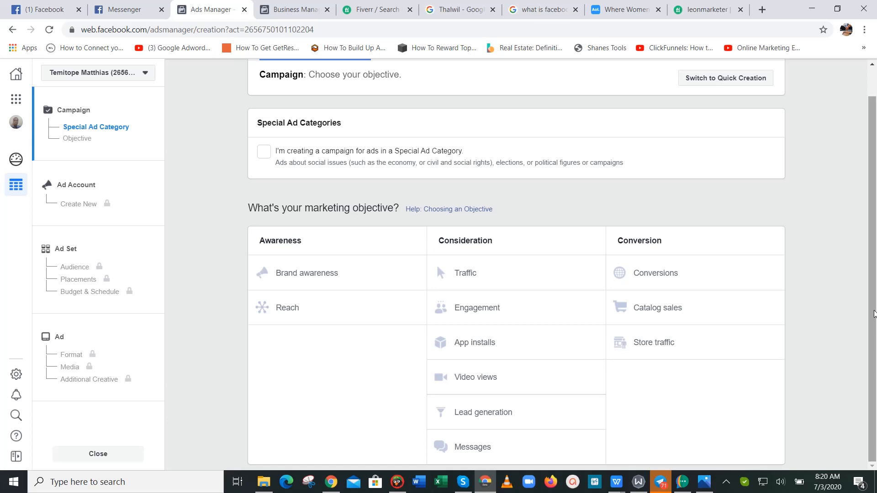
{"action": "scroll", "coordinate": [874, 313], "scroll_direction": "up", "scroll_amount": 1}
{"action": "scroll", "coordinate": [874, 313], "scroll_direction": "down", "scroll_amount": 1}
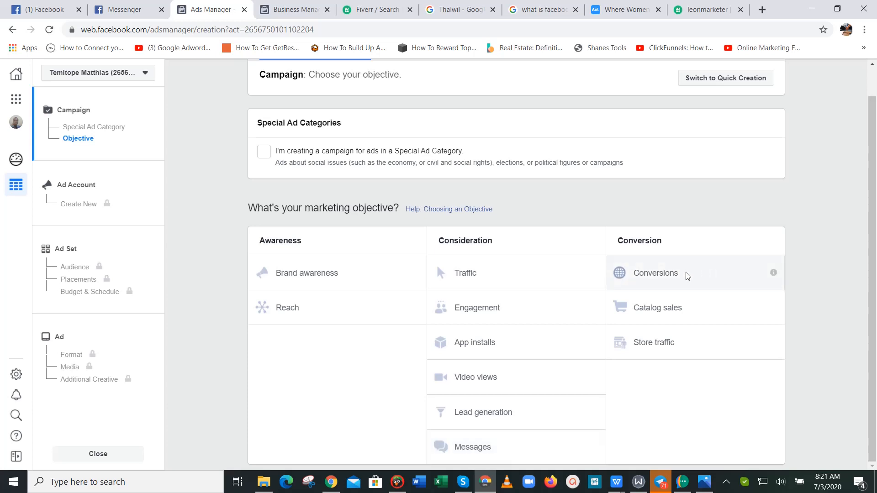
- View the water bottle product page in Chrome, and return to Ads Manager in Chrome Beta
{"action": "left_click", "coordinate": [314, 487]}
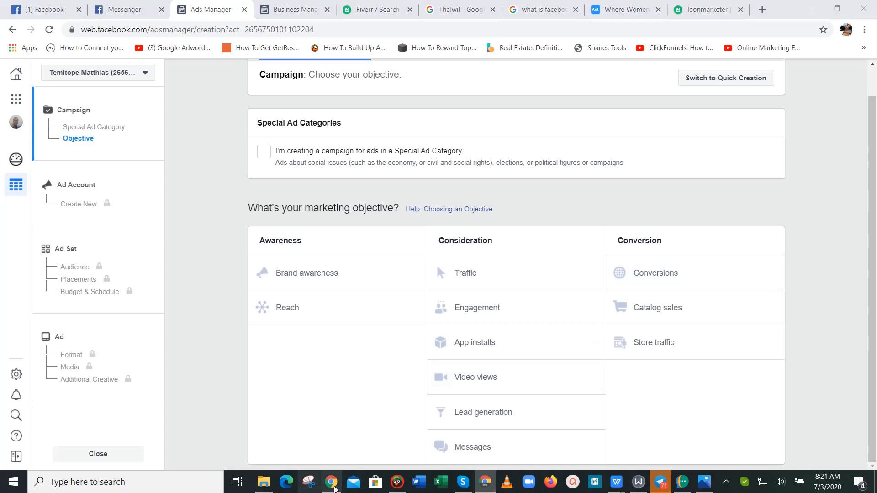
{"action": "left_click", "coordinate": [335, 489]}
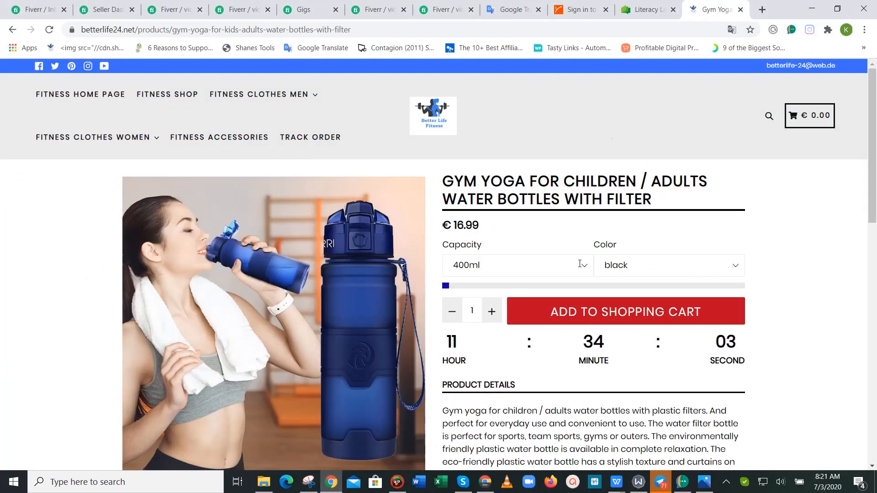
{"action": "left_click", "coordinate": [302, 486]}
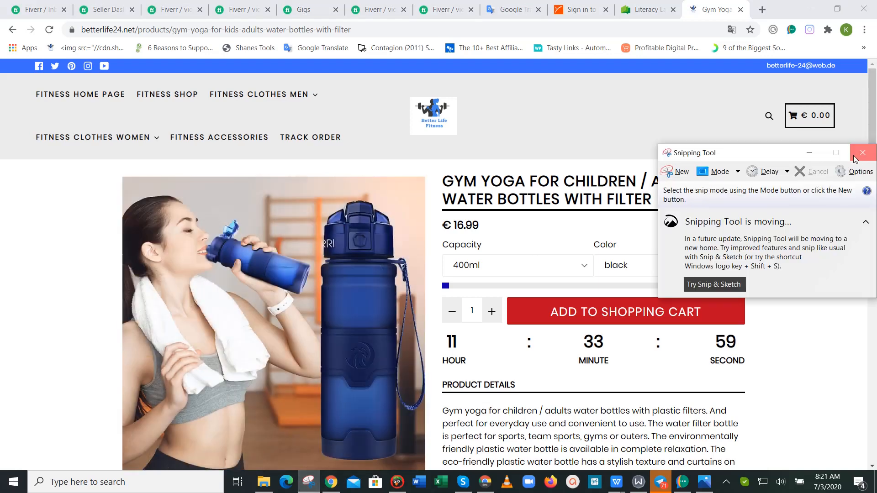
{"action": "left_click", "coordinate": [855, 159]}
{"action": "left_click", "coordinate": [485, 481]}
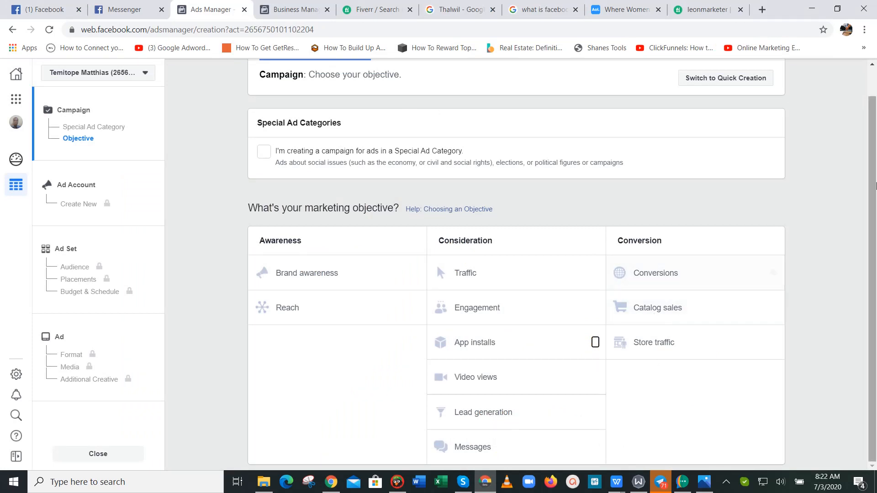
- Choose Traffic as the campaign's marketing objective and turn off Campaign Budget Optimization
{"action": "left_click_drag", "start_coordinate": [873, 186], "coordinate": [876, 242]}
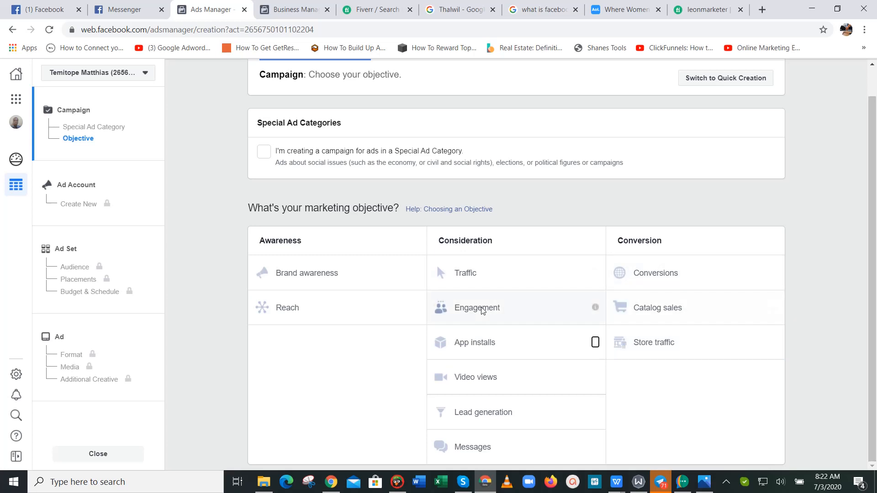
{"action": "left_click", "coordinate": [495, 273]}
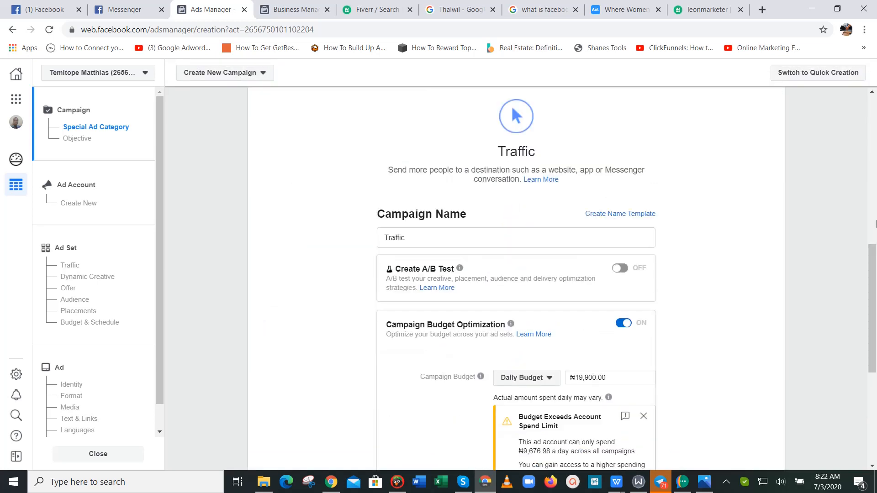
{"action": "left_click", "coordinate": [623, 324]}
{"action": "left_click", "coordinate": [876, 265]}
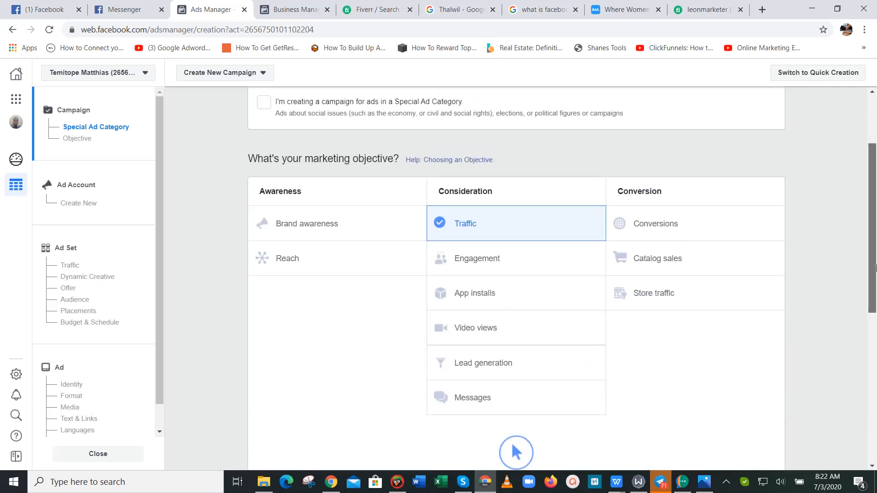
{"action": "left_click_drag", "start_coordinate": [876, 237], "coordinate": [875, 374]}
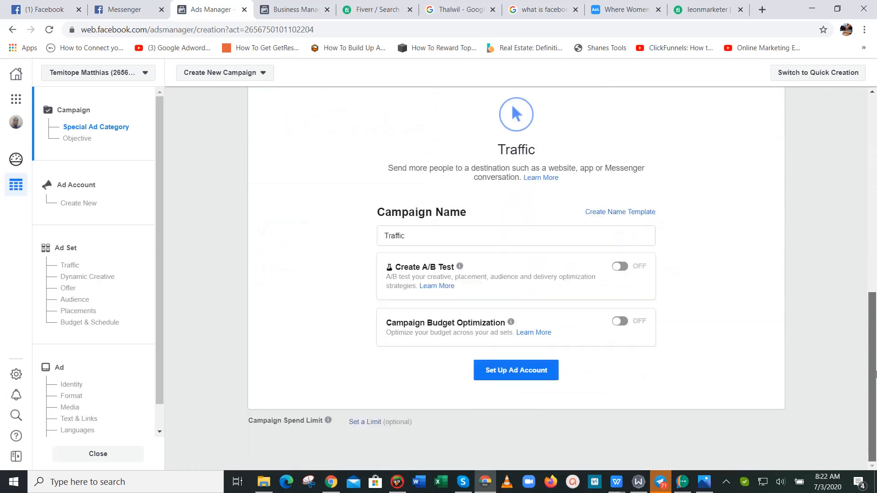
- Clear the default campaign name of the Traffic campaign
{"action": "left_click", "coordinate": [430, 240]}
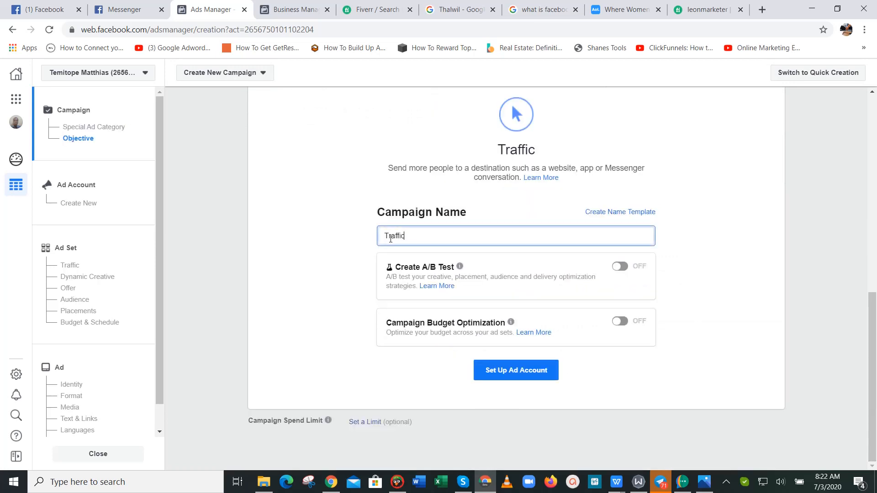
{"action": "key", "text": "BackSpace"}
{"action": "key", "text": "BackSpace"}
{"action": "key", "text": "BackSpace"}
{"action": "key", "text": "BackSpace"}
{"action": "key", "text": "BackSpace"}
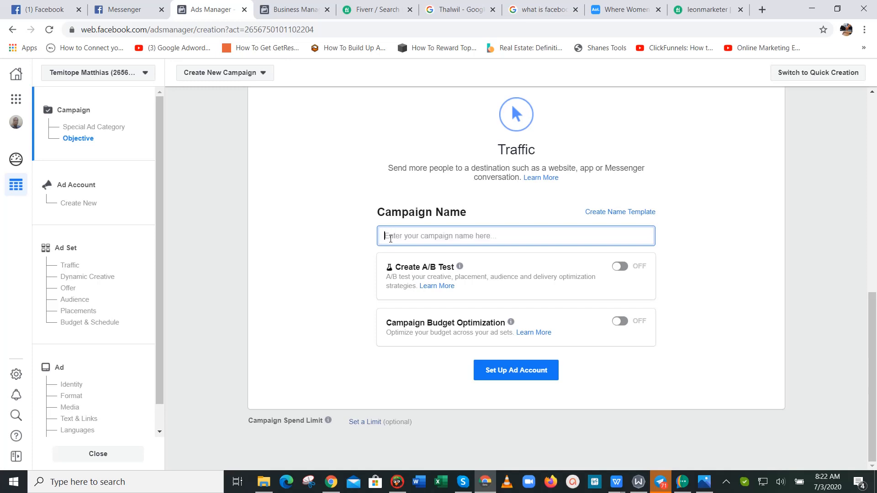
{"action": "type", "text": "Fitness"}
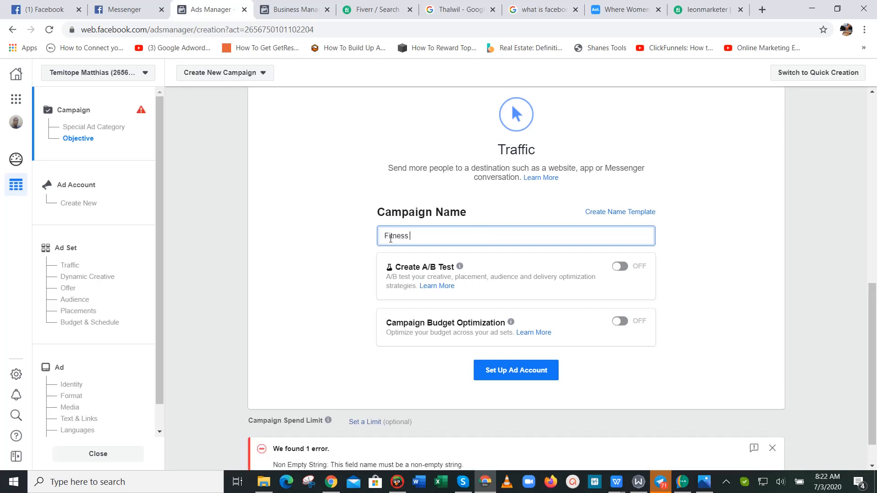
{"action": "key", "text": "BackSpace"}
{"action": "key", "text": "BackSpace"}
{"action": "key", "text": "BackSpace"}
{"action": "key", "text": "BackSpace"}
{"action": "key", "text": "BackSpace"}
{"action": "key", "text": "BackSpace"}
{"action": "key", "text": "BackSpace"}
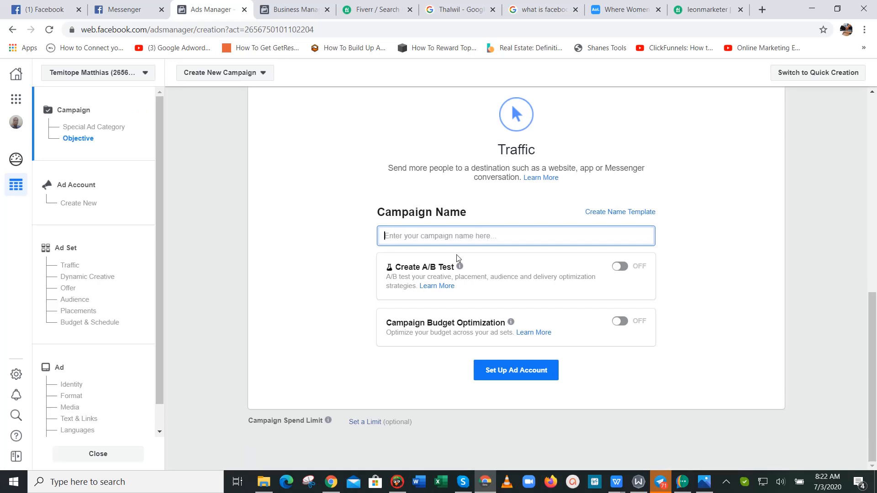
- Name the campaign "BetterLife Campaign" and proceed to the ad account setup
{"action": "type", "text": "BetterLife "}
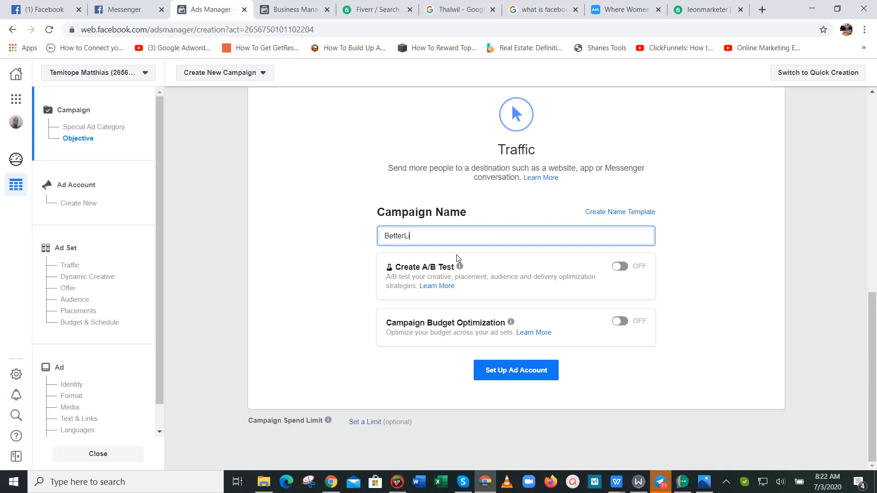
{"action": "type", "text": "Ads cam"}
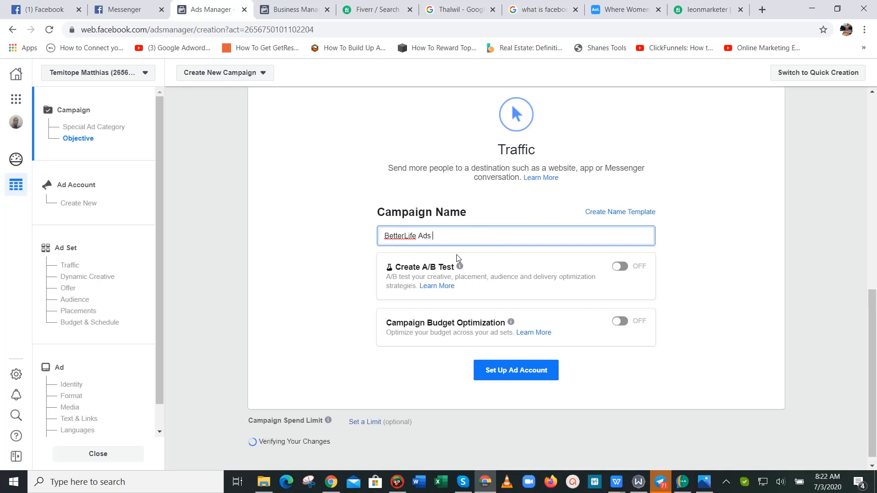
{"action": "key", "text": "BackSpace"}
{"action": "key", "text": "BackSpace"}
{"action": "key", "text": "BackSpace"}
{"action": "key", "text": "BackSpace"}
{"action": "key", "text": "BackSpace"}
{"action": "key", "text": "BackSpace"}
{"action": "key", "text": "BackSpace"}
{"action": "type", "text": "Campaign"}
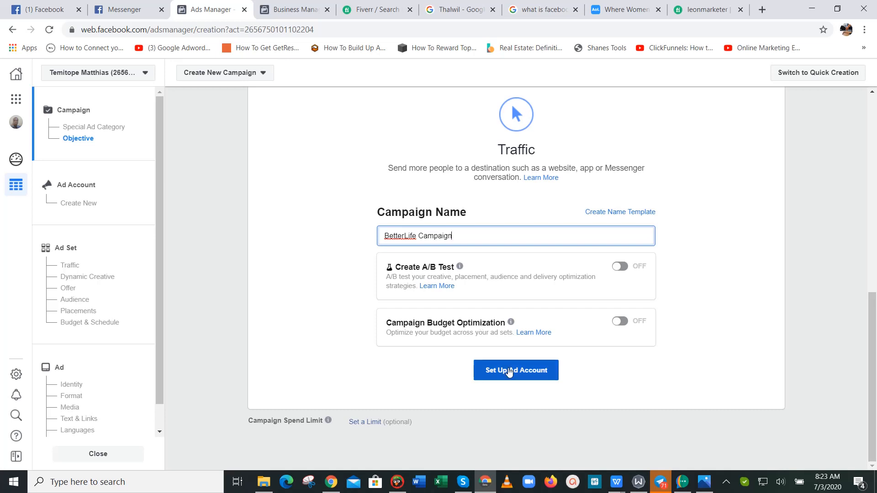
{"action": "left_click", "coordinate": [509, 371]}
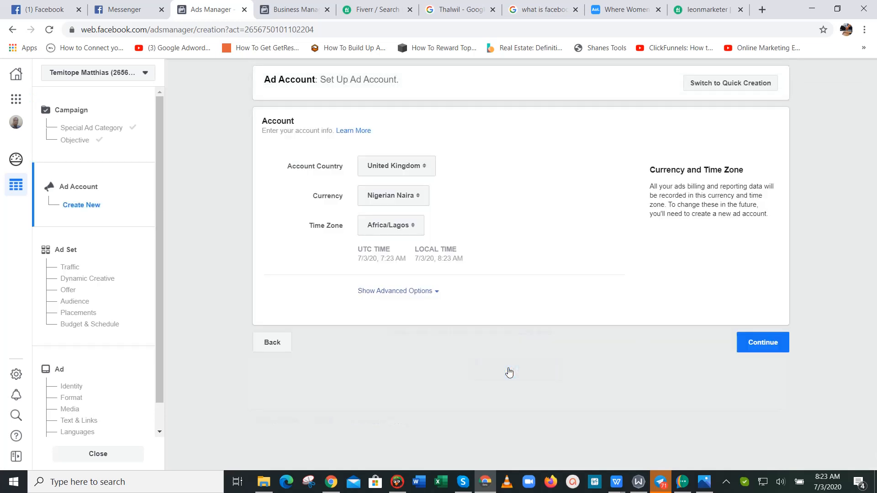
{"action": "left_click", "coordinate": [396, 169]}
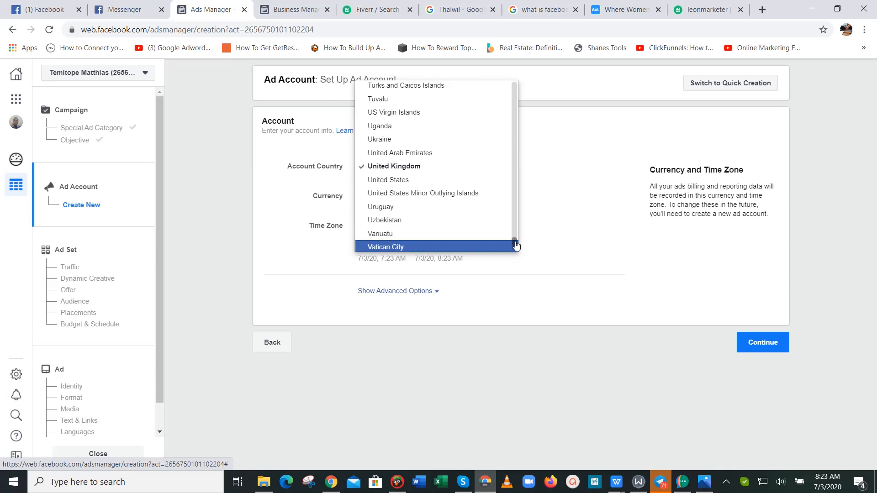
{"action": "left_click_drag", "start_coordinate": [515, 247], "coordinate": [513, 189]}
{"action": "left_click", "coordinate": [416, 173]}
{"action": "left_click", "coordinate": [415, 172]}
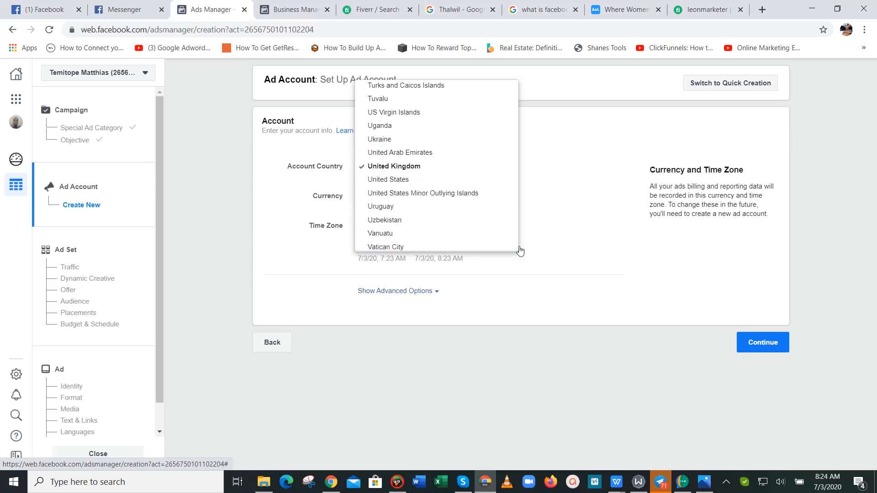
{"action": "left_click_drag", "start_coordinate": [517, 245], "coordinate": [514, 205]}
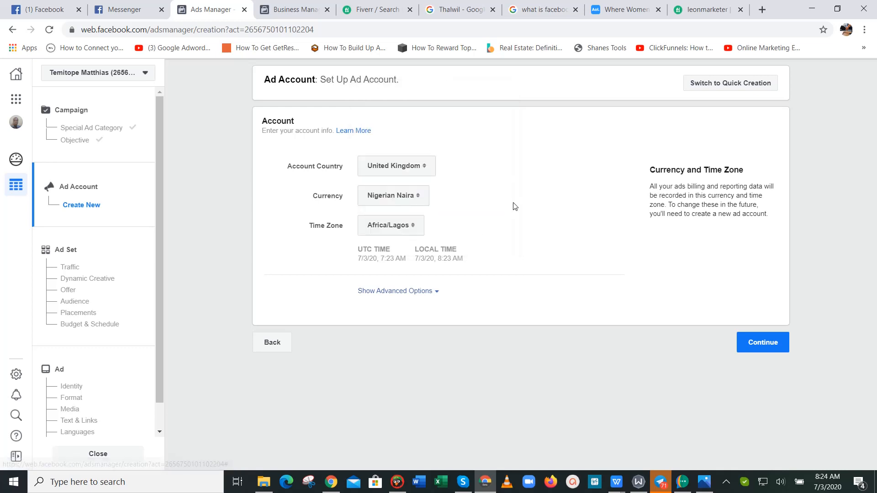
- Set the ad account's country to Nigeria and continue to the ad set setup
{"action": "left_click", "coordinate": [395, 168]}
{"action": "left_click", "coordinate": [394, 167]}
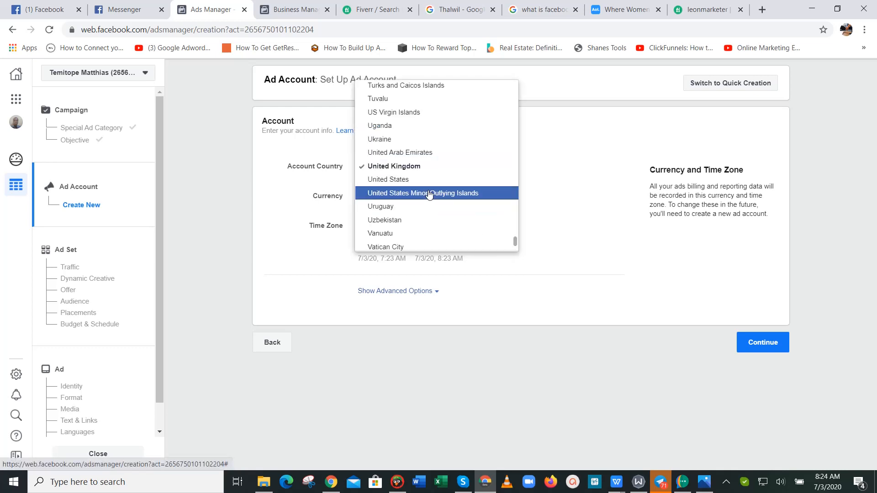
{"action": "scroll", "coordinate": [467, 196], "scroll_direction": "down", "scroll_amount": 5}
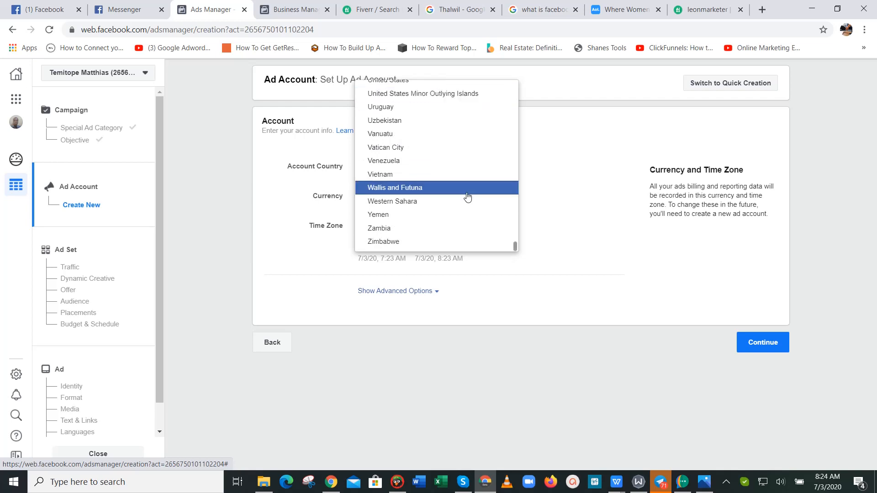
{"action": "scroll", "coordinate": [468, 196], "scroll_direction": "up", "scroll_amount": 20}
{"action": "scroll", "coordinate": [467, 197], "scroll_direction": "down", "scroll_amount": 15}
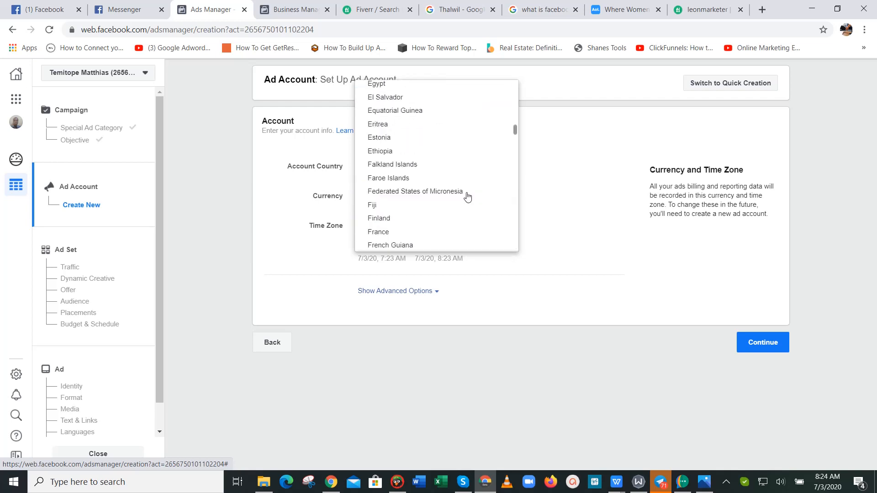
{"action": "scroll", "coordinate": [467, 196], "scroll_direction": "down", "scroll_amount": 5}
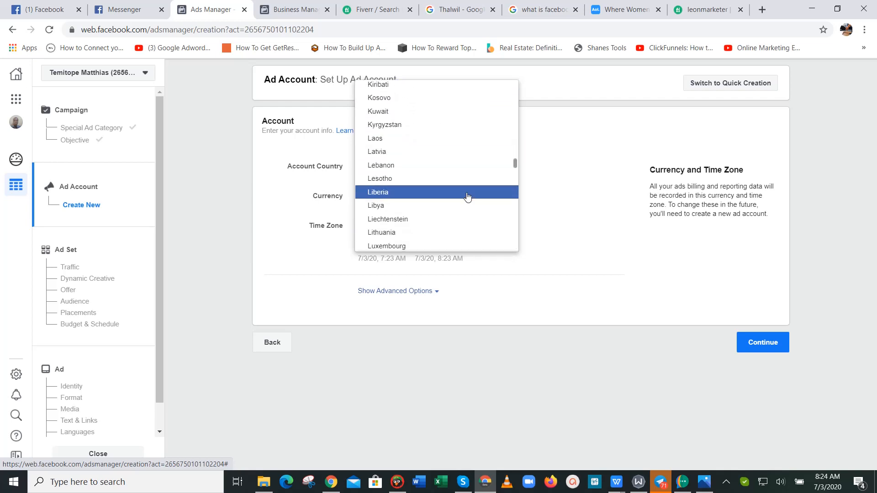
{"action": "scroll", "coordinate": [467, 196], "scroll_direction": "down", "scroll_amount": 9}
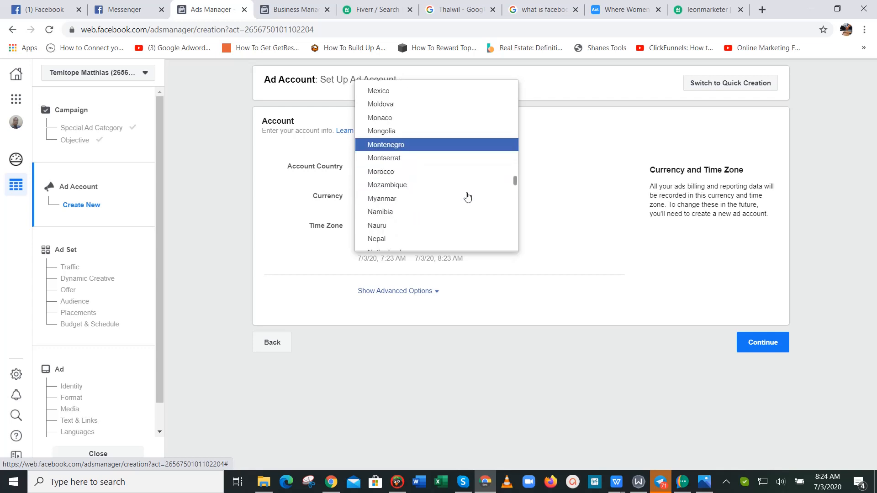
{"action": "scroll", "coordinate": [467, 196], "scroll_direction": "up", "scroll_amount": 3}
{"action": "scroll", "coordinate": [467, 196], "scroll_direction": "up", "scroll_amount": 3}
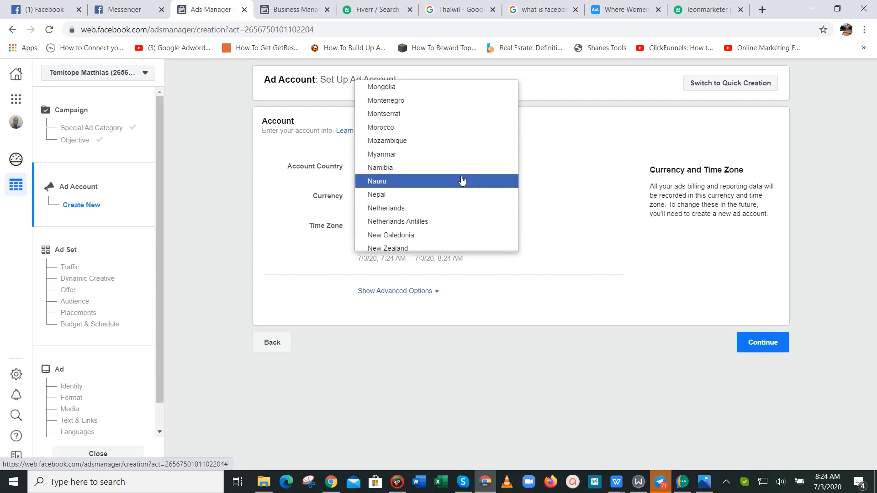
{"action": "scroll", "coordinate": [462, 180], "scroll_direction": "down", "scroll_amount": 9}
{"action": "scroll", "coordinate": [462, 181], "scroll_direction": "up", "scroll_amount": 7}
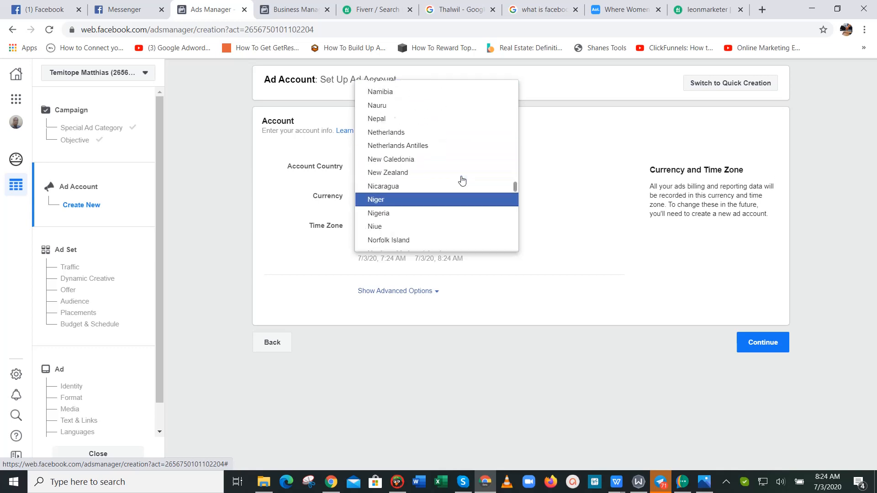
{"action": "scroll", "coordinate": [462, 181], "scroll_direction": "up", "scroll_amount": 5}
{"action": "scroll", "coordinate": [460, 184], "scroll_direction": "down", "scroll_amount": 2}
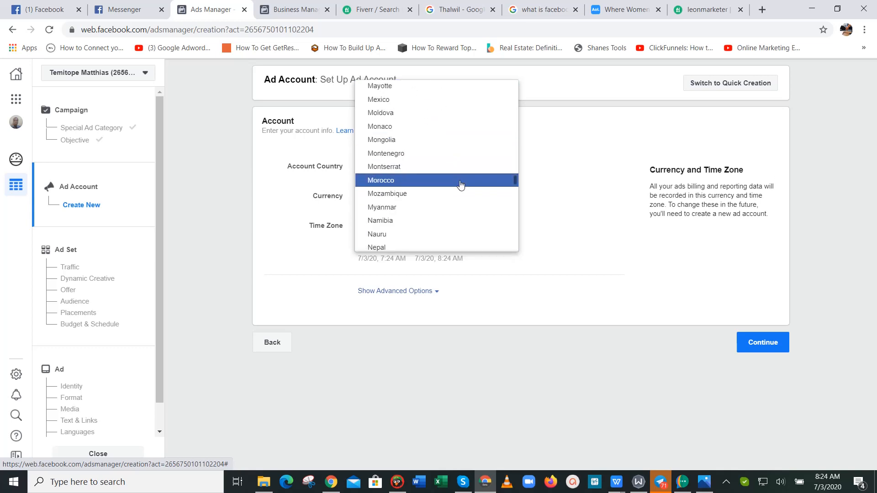
{"action": "scroll", "coordinate": [461, 184], "scroll_direction": "down", "scroll_amount": 8}
{"action": "scroll", "coordinate": [438, 140], "scroll_direction": "up", "scroll_amount": 2}
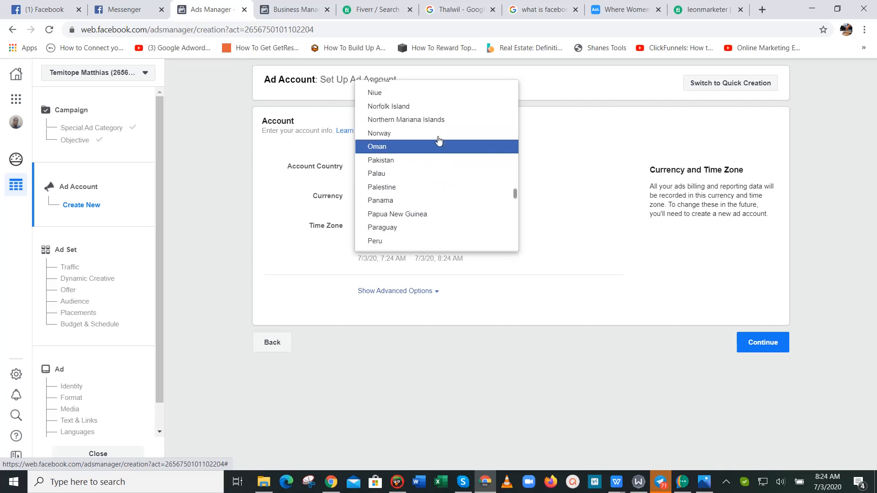
{"action": "scroll", "coordinate": [438, 141], "scroll_direction": "up", "scroll_amount": 6}
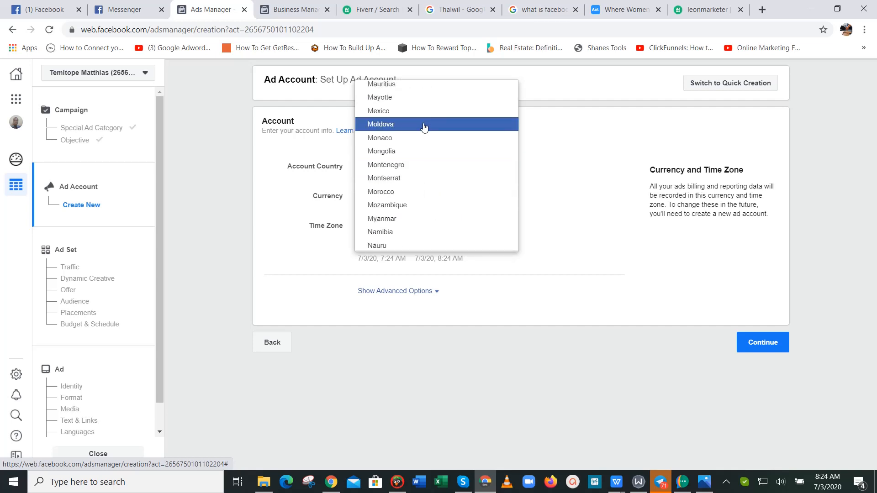
{"action": "scroll", "coordinate": [422, 126], "scroll_direction": "down", "scroll_amount": 1}
{"action": "scroll", "coordinate": [424, 127], "scroll_direction": "down", "scroll_amount": 20}
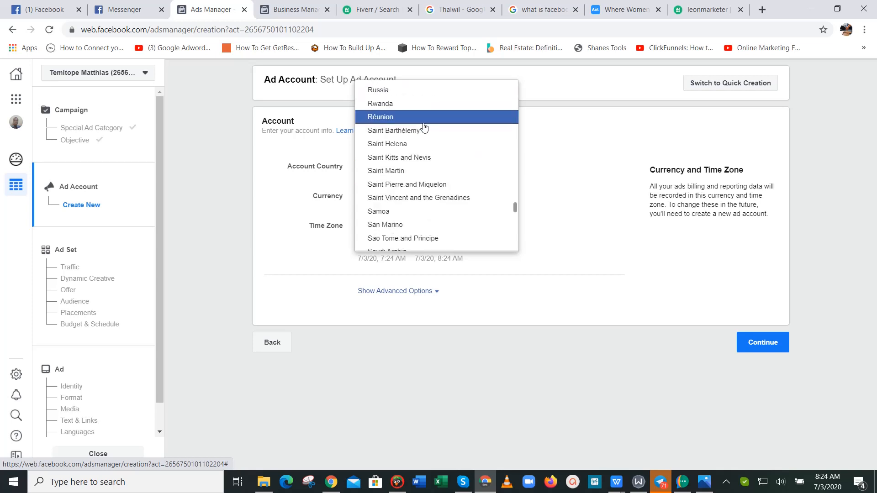
{"action": "scroll", "coordinate": [424, 127], "scroll_direction": "up", "scroll_amount": 15}
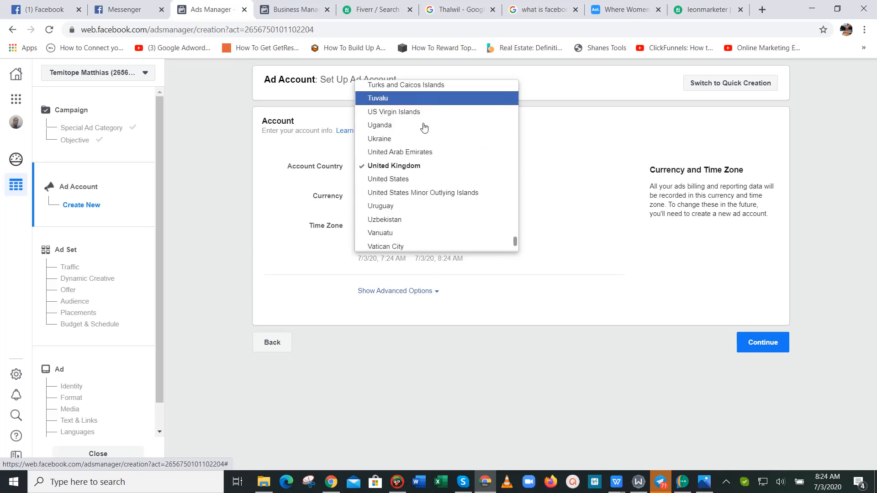
{"action": "scroll", "coordinate": [424, 127], "scroll_direction": "up", "scroll_amount": 15}
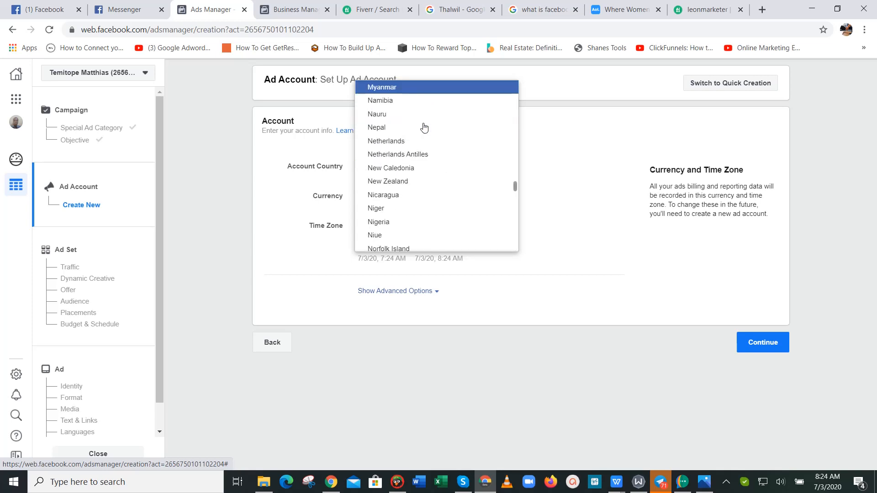
{"action": "scroll", "coordinate": [424, 127], "scroll_direction": "down", "scroll_amount": 2}
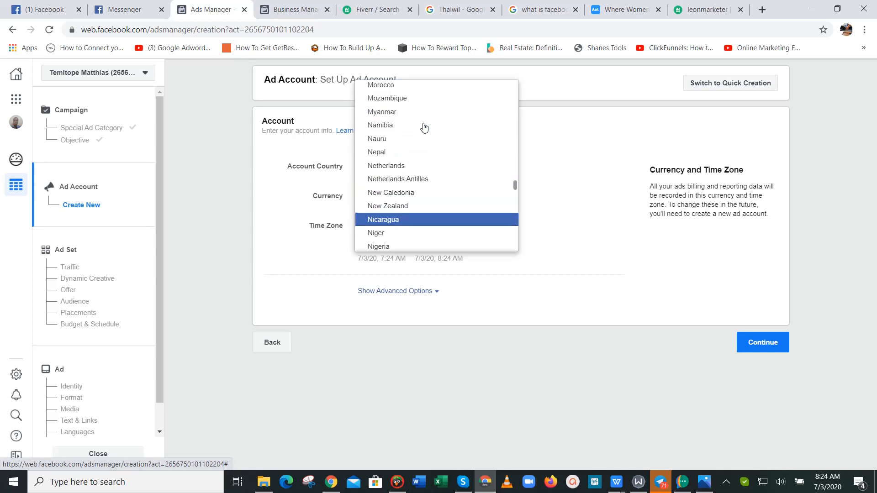
{"action": "left_click", "coordinate": [392, 249]}
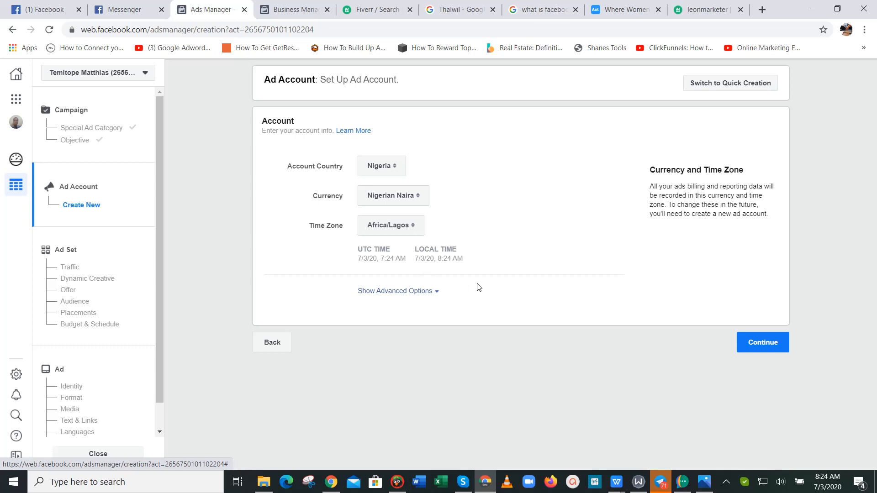
{"action": "left_click", "coordinate": [753, 349]}
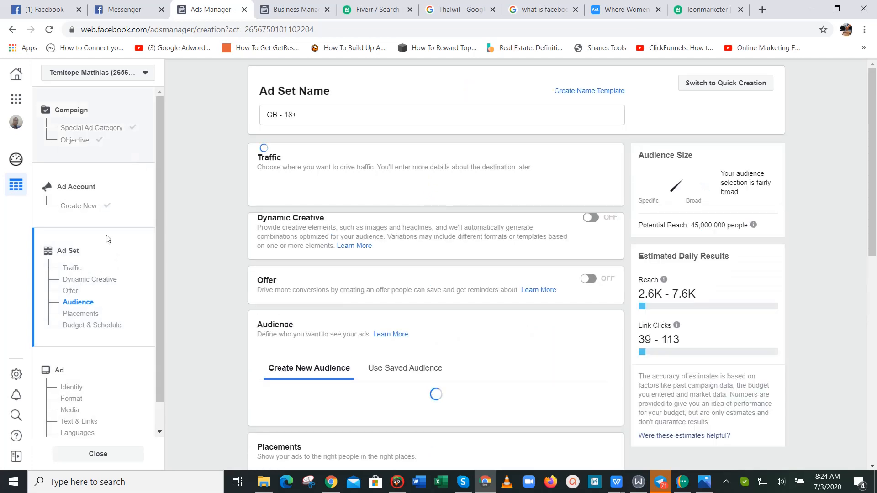
- Replace the default ad set name with "Betterlife Ads set"
{"action": "left_click", "coordinate": [379, 114]}
{"action": "key", "text": "BackSpace"}
{"action": "key", "text": "BackSpace"}
{"action": "key", "text": "BackSpace"}
{"action": "key", "text": "BackSpace"}
{"action": "key", "text": "BackSpace"}
{"action": "key", "text": "BackSpace"}
{"action": "key", "text": "BackSpace"}
{"action": "key", "text": "BackSpace"}
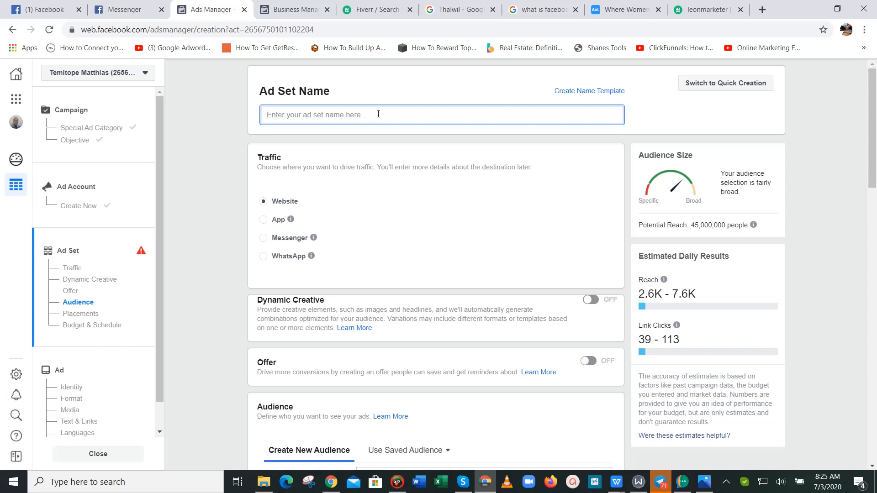
{"action": "type", "text": "n"}
{"action": "key", "text": "BackSpace"}
{"action": "type", "text": "Bette"}
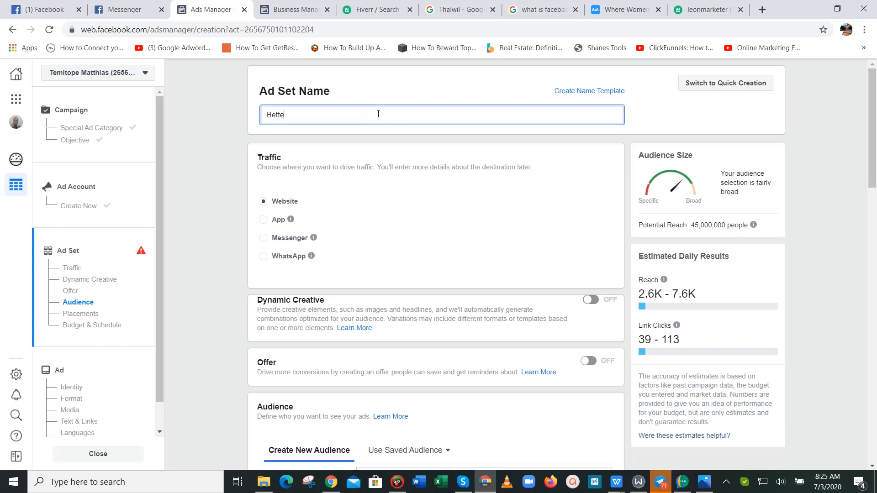
{"action": "type", "text": "rlife Ads set"}
- Review the ad set's Traffic destination, Dynamic Creative, Offer and Audience sections
{"action": "scroll", "coordinate": [872, 128], "scroll_direction": "down", "scroll_amount": 2}
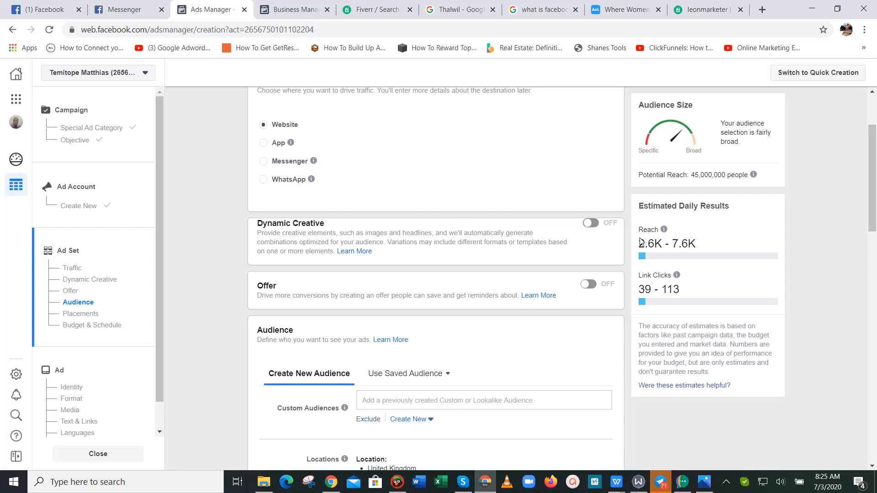
{"action": "scroll", "coordinate": [875, 195], "scroll_direction": "up", "scroll_amount": 2}
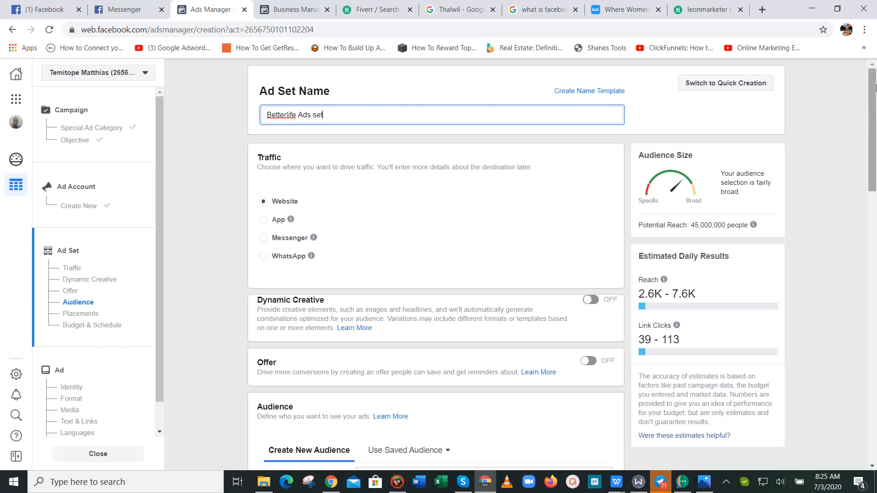
{"action": "scroll", "coordinate": [874, 110], "scroll_direction": "down", "scroll_amount": 2}
{"action": "scroll", "coordinate": [874, 110], "scroll_direction": "up", "scroll_amount": 2}
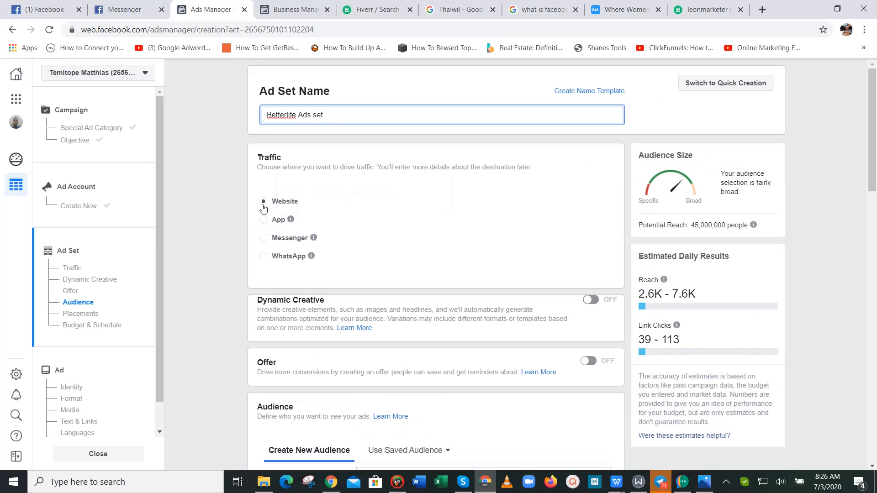
{"action": "left_click_drag", "start_coordinate": [875, 166], "coordinate": [876, 180]}
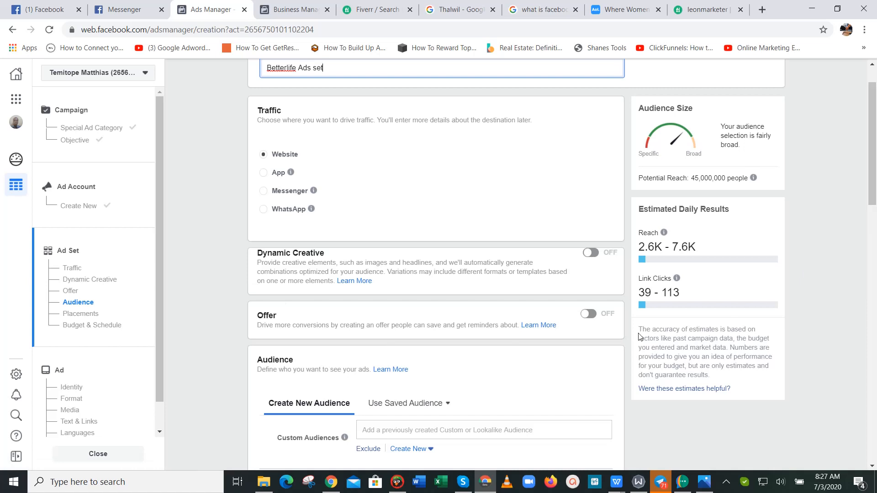
{"action": "left_click_drag", "start_coordinate": [876, 149], "coordinate": [871, 190]}
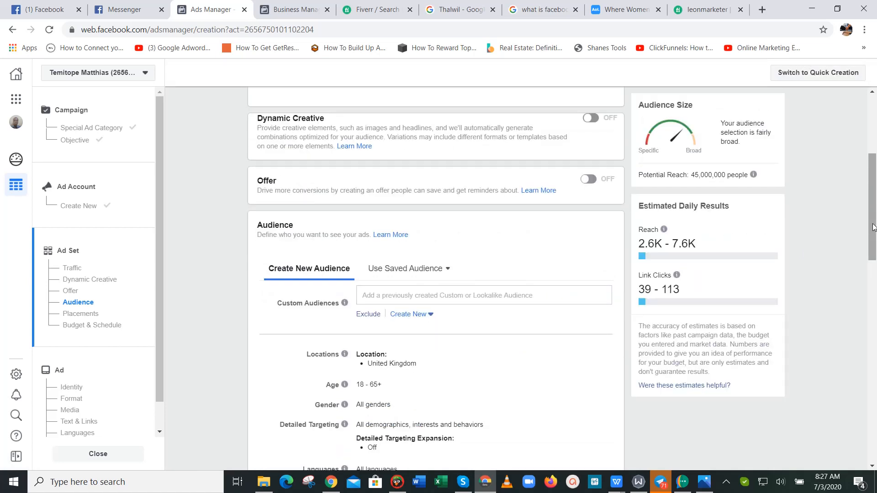
{"action": "left_click_drag", "start_coordinate": [873, 224], "coordinate": [872, 251]}
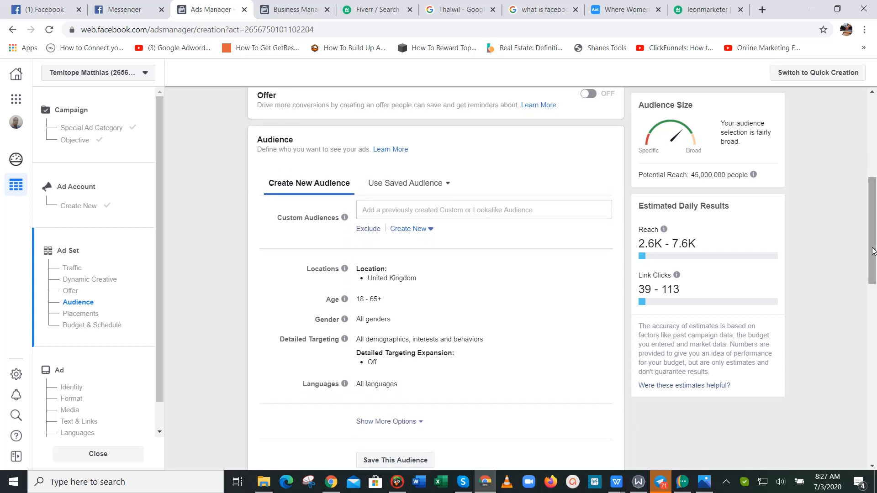
{"action": "scroll", "coordinate": [848, 237], "scroll_direction": "up", "scroll_amount": 4}
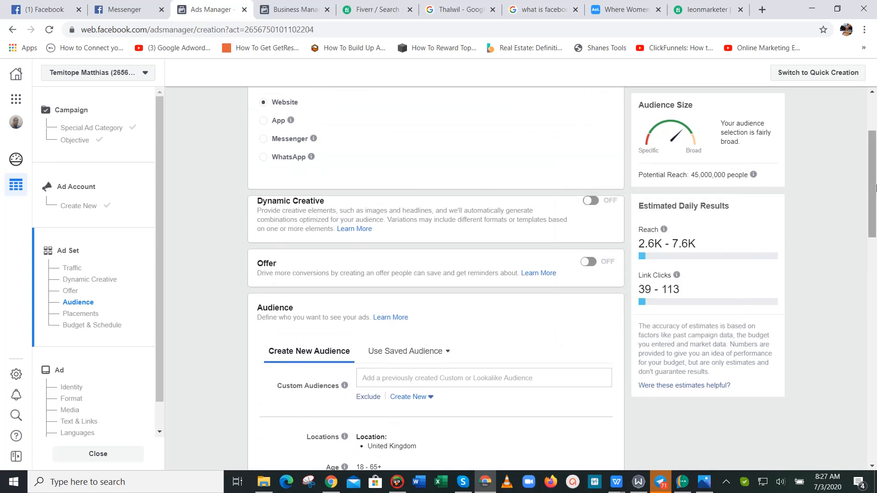
{"action": "left_click_drag", "start_coordinate": [873, 194], "coordinate": [875, 220]}
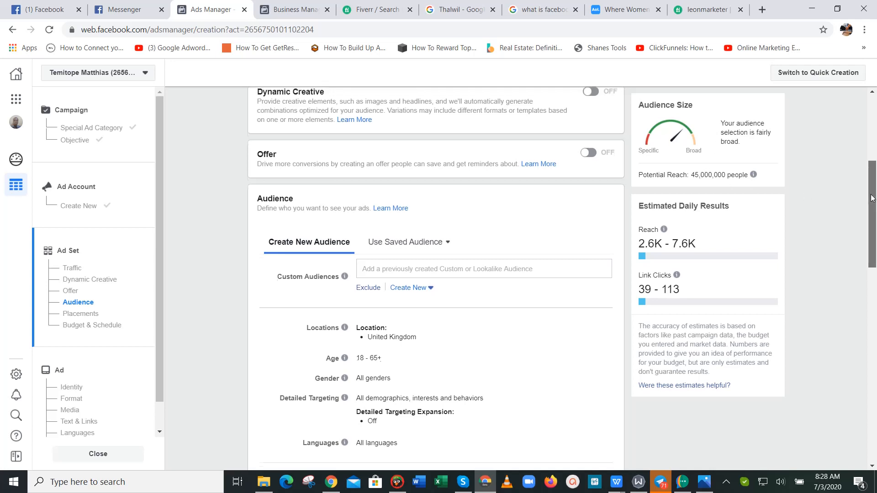
{"action": "left_click_drag", "start_coordinate": [873, 198], "coordinate": [872, 193]}
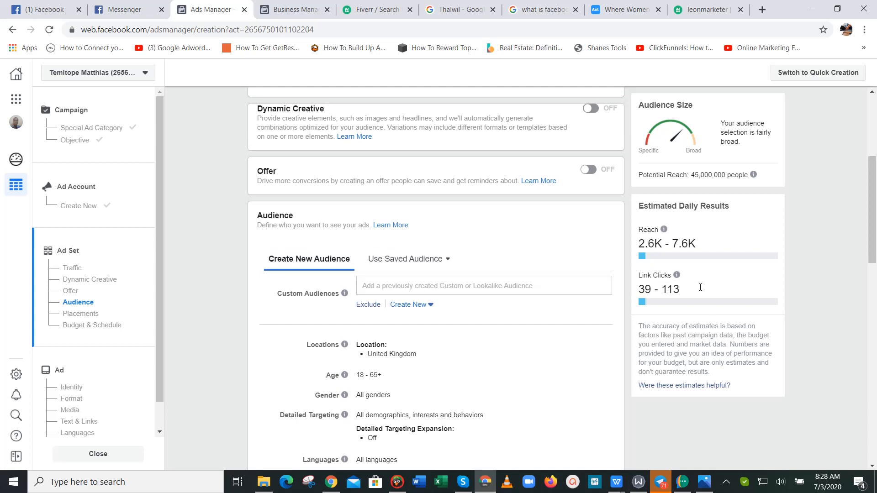
- Look over the ad set's Budget & Schedule and Placements sections, and return to the Offer and Audience settings
{"action": "left_click_drag", "start_coordinate": [873, 252], "coordinate": [873, 391]}
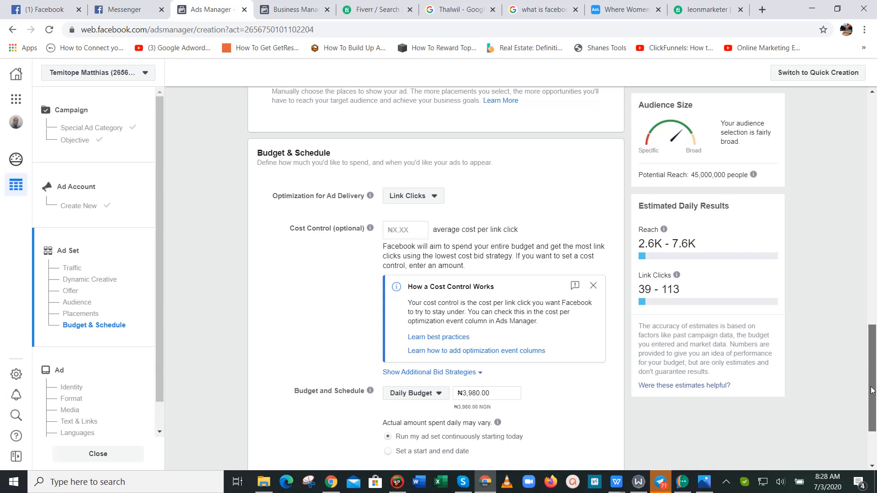
{"action": "scroll", "coordinate": [666, 323], "scroll_direction": "up", "scroll_amount": 7}
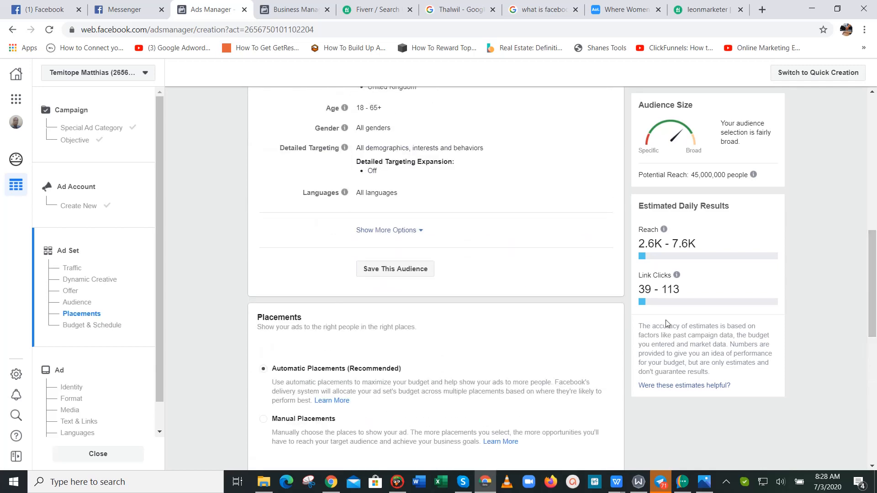
{"action": "mouse_move", "coordinate": [676, 275]}
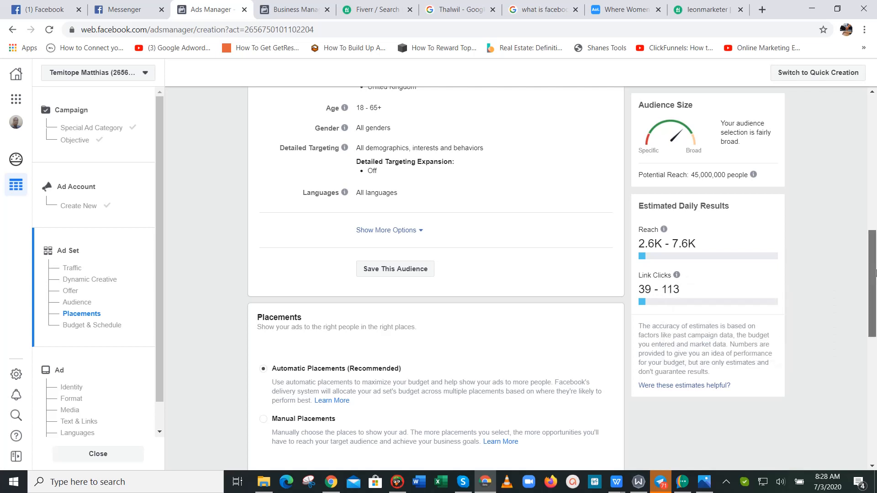
{"action": "left_click_drag", "start_coordinate": [876, 272], "coordinate": [876, 227]}
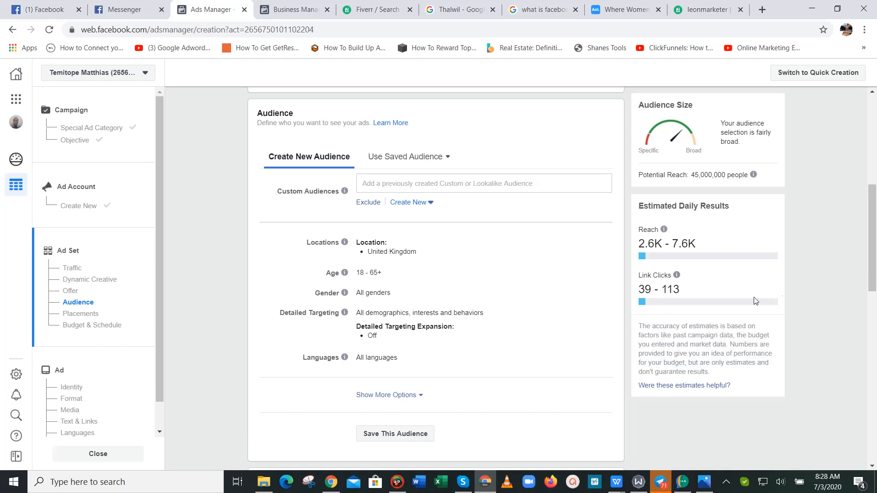
{"action": "mouse_move", "coordinate": [875, 244]}
{"action": "left_mouse_down"}
{"action": "mouse_move", "coordinate": [876, 129]}
{"action": "mouse_move", "coordinate": [874, 239]}
{"action": "left_mouse_up"}
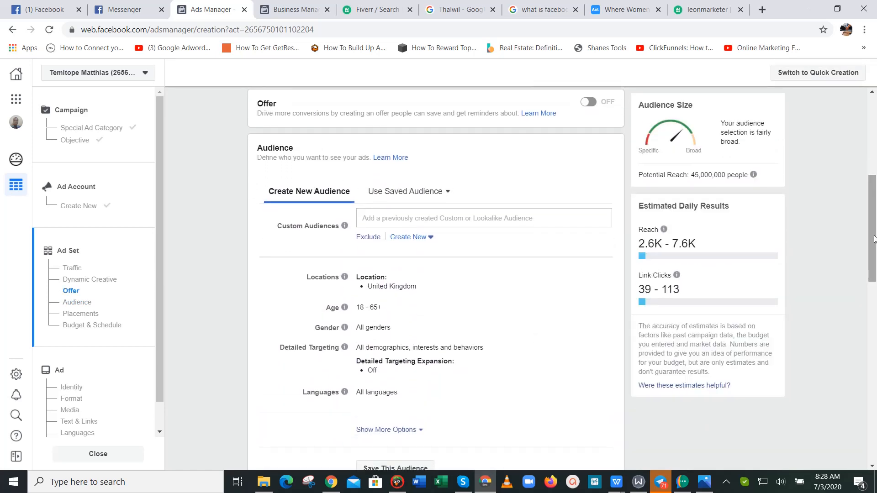
{"action": "left_click_drag", "start_coordinate": [874, 238], "coordinate": [875, 223]}
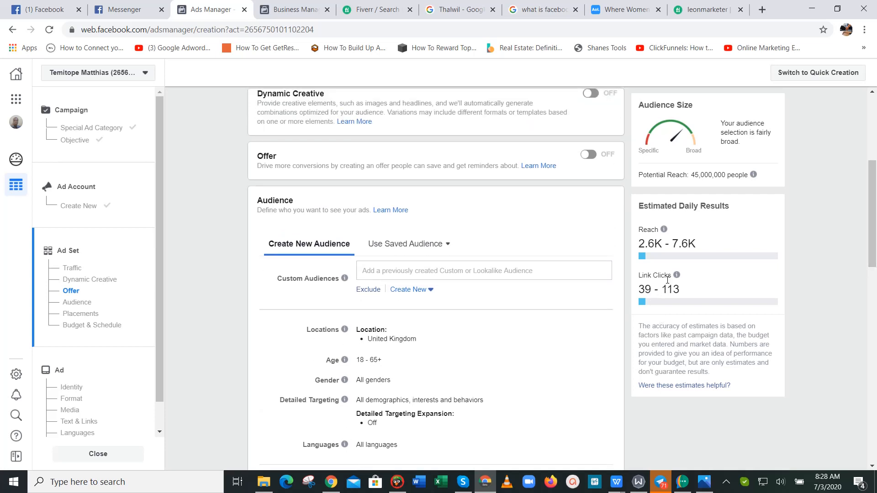
{"action": "left_click_drag", "start_coordinate": [875, 217], "coordinate": [874, 200]}
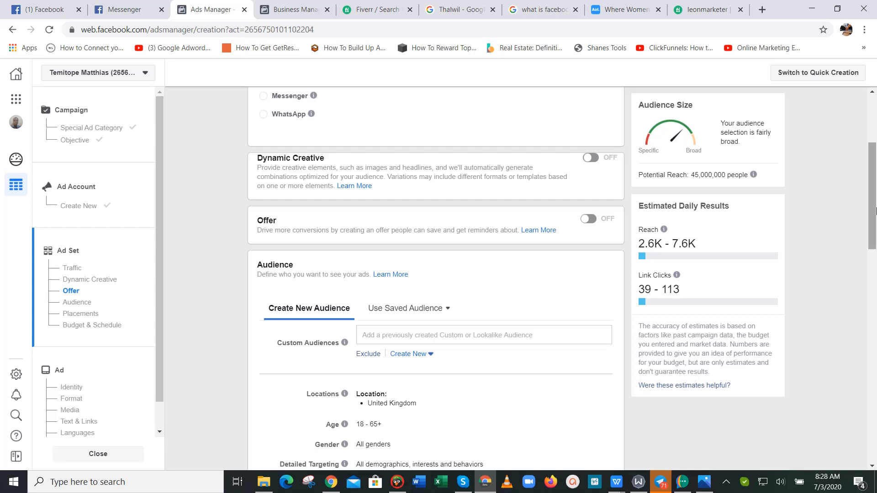
{"action": "scroll", "coordinate": [824, 244], "scroll_direction": "up", "scroll_amount": 1}
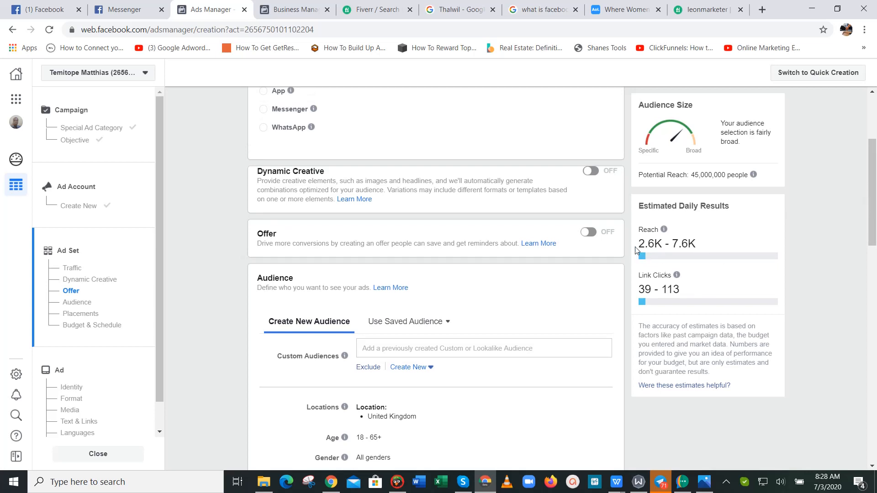
- Check the ad set's Estimated Daily Results, Traffic destination and current Audience settings
{"action": "mouse_move", "coordinate": [672, 252]}
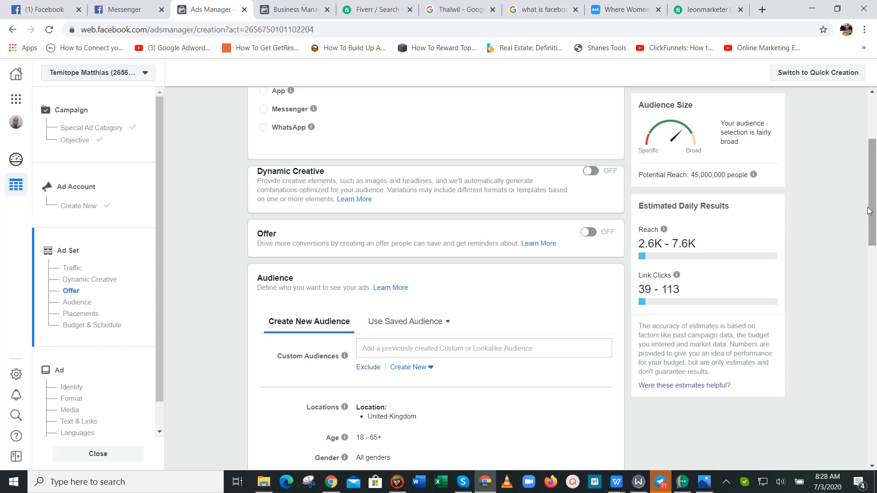
{"action": "left_click_drag", "start_coordinate": [869, 211], "coordinate": [872, 195]}
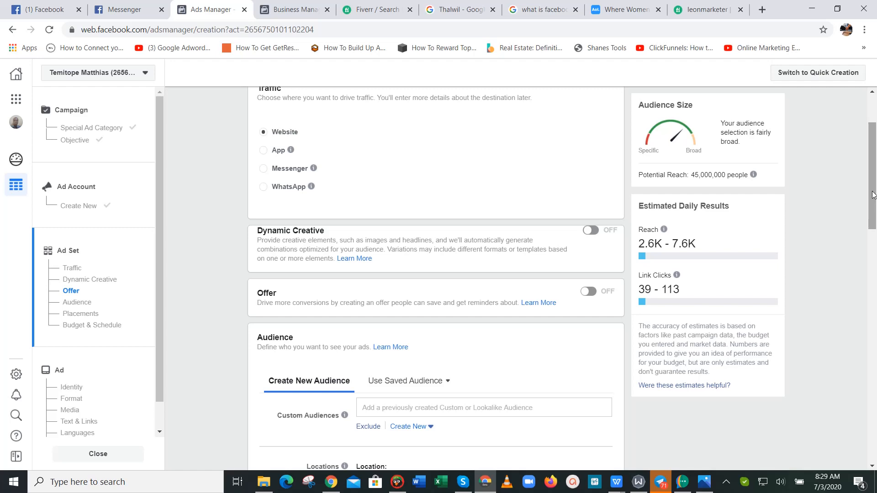
{"action": "left_click_drag", "start_coordinate": [872, 192], "coordinate": [876, 297]}
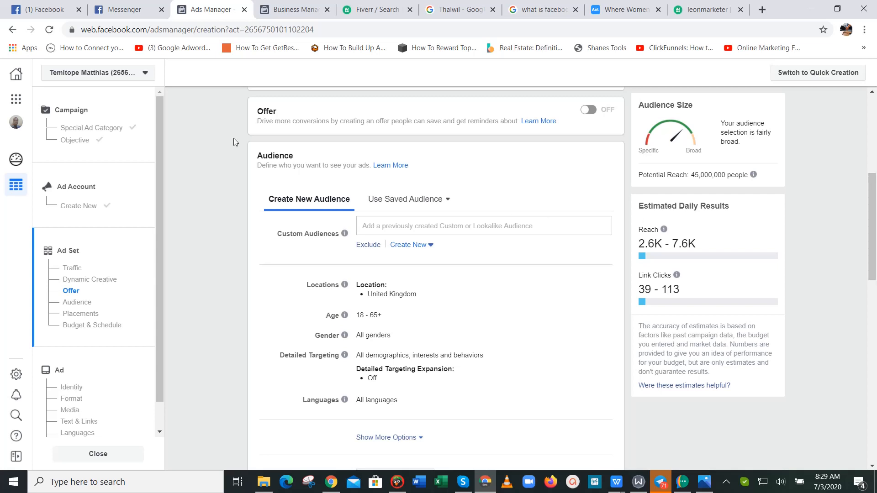
- Switch to Business Manager and open Audience Insights
{"action": "left_click", "coordinate": [292, 10]}
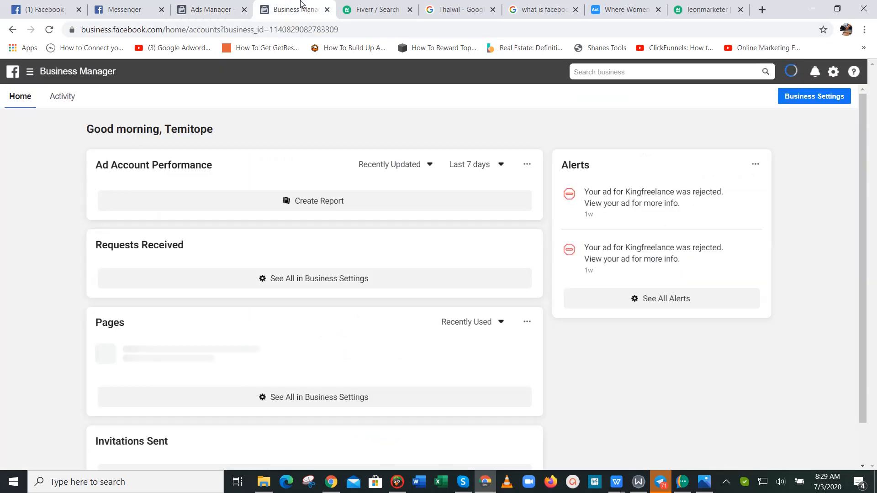
{"action": "left_click", "coordinate": [30, 72]}
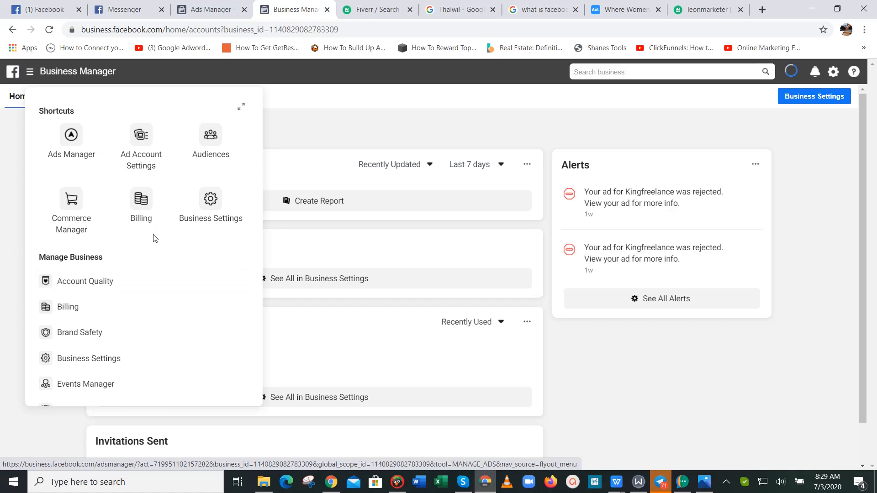
{"action": "scroll", "coordinate": [155, 238], "scroll_direction": "down", "scroll_amount": 7}
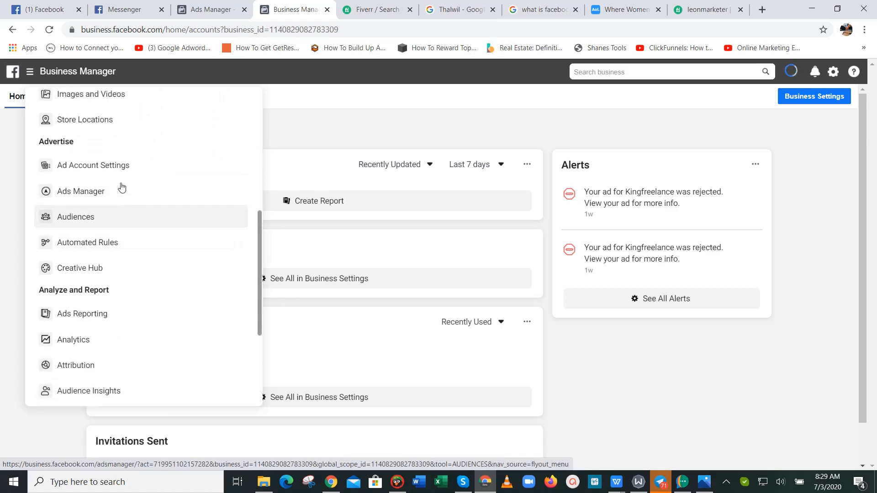
{"action": "scroll", "coordinate": [114, 265], "scroll_direction": "down", "scroll_amount": 4}
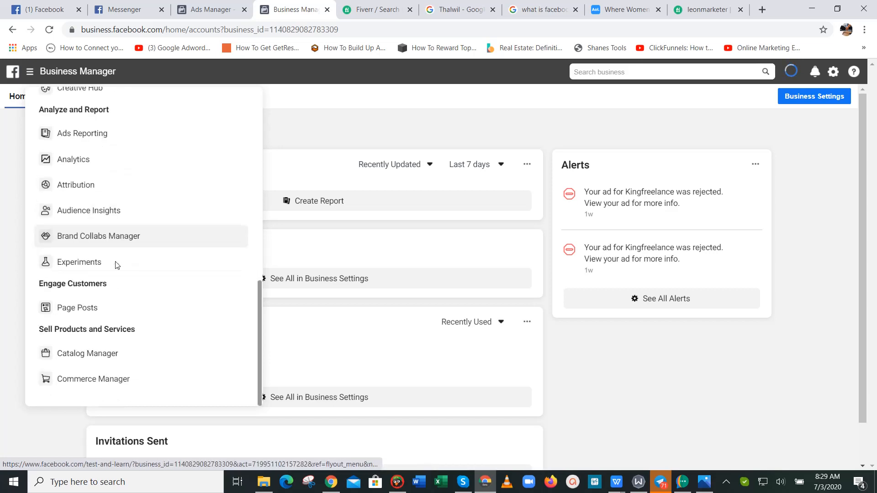
{"action": "left_click", "coordinate": [93, 210]}
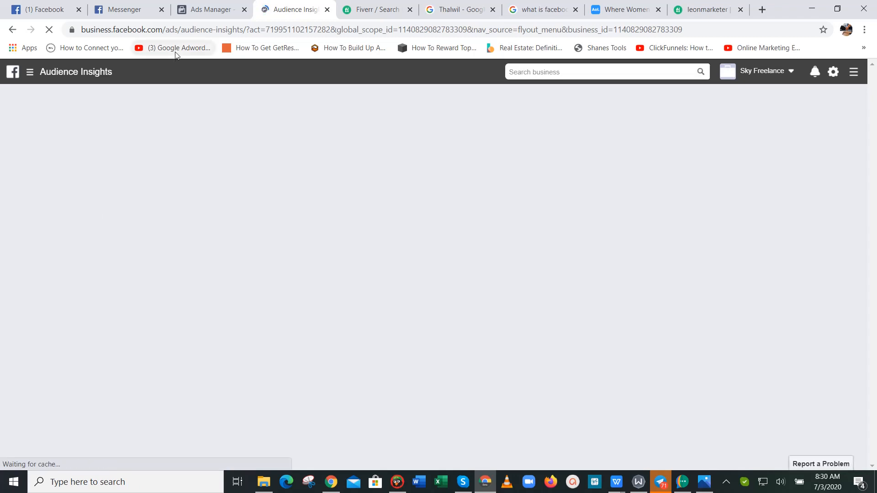
- Check the ad set's saved audience options in Ads Manager, and return to Audience Insights
{"action": "left_click", "coordinate": [209, 9]}
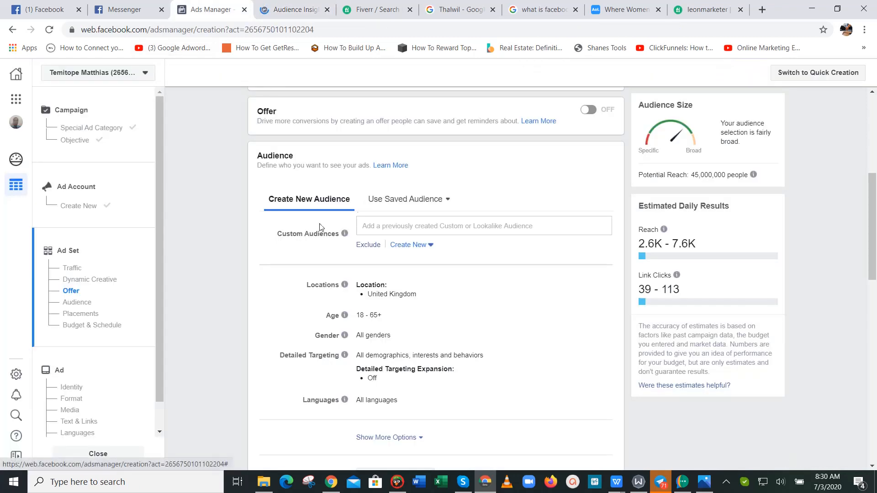
{"action": "left_click", "coordinate": [389, 200]}
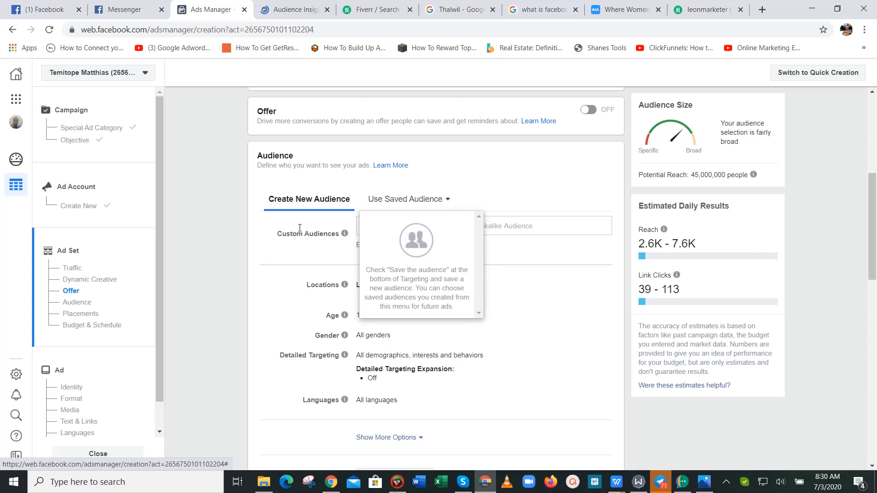
{"action": "left_click", "coordinate": [316, 8]}
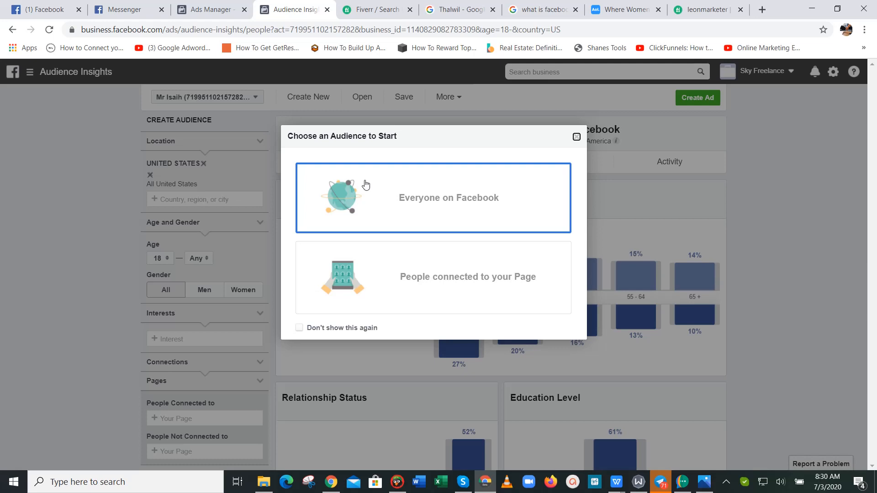
{"action": "left_click", "coordinate": [211, 9]}
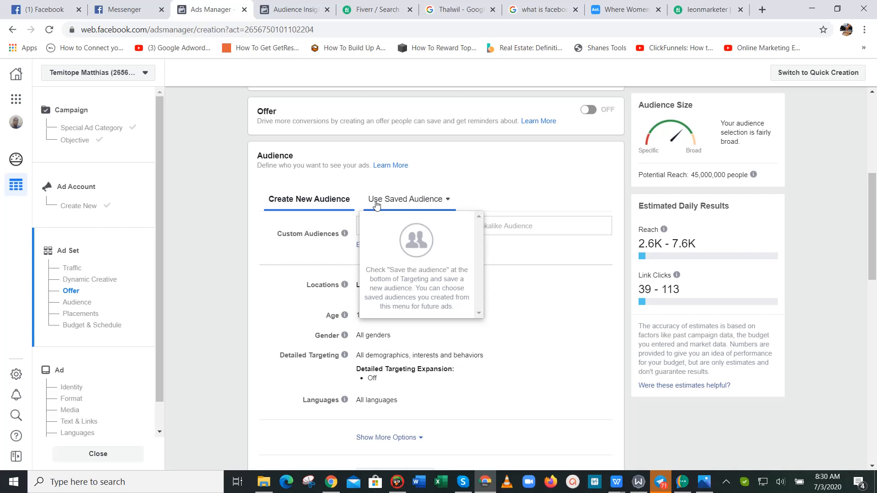
{"action": "left_click", "coordinate": [295, 9]}
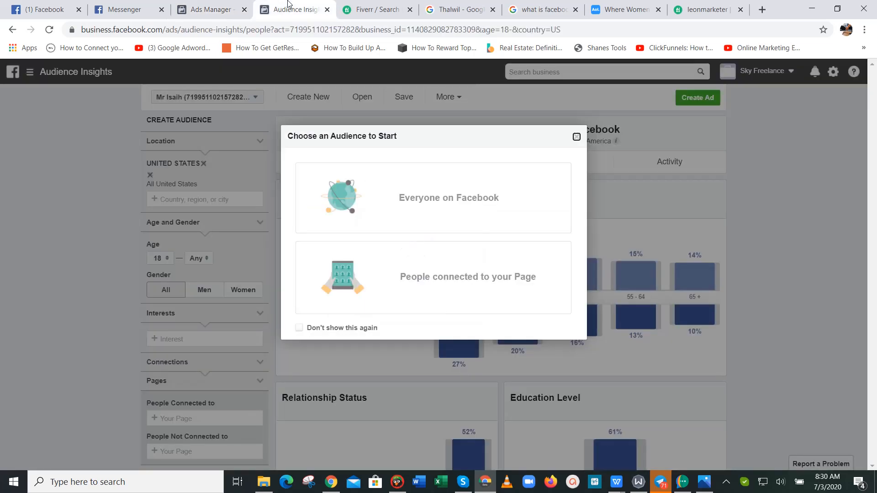
- Start a new audience from Everyone on Facebook and add Germany to its locations
{"action": "left_click", "coordinate": [389, 217]}
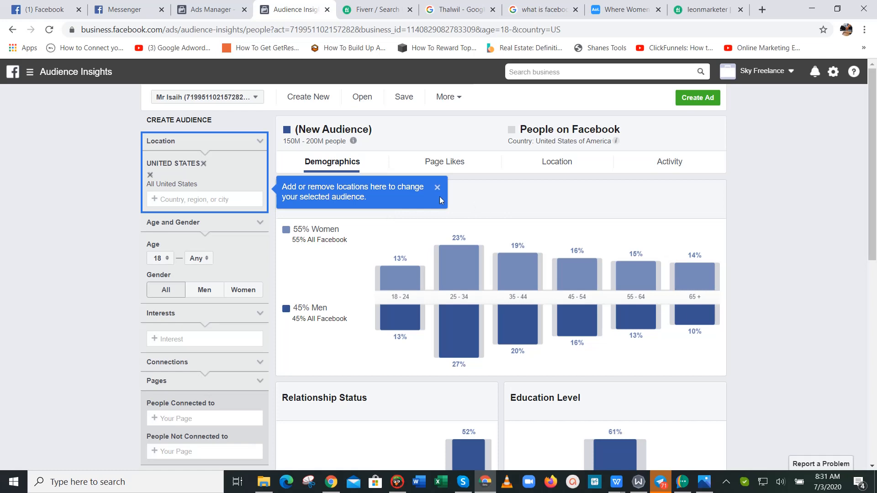
{"action": "left_click", "coordinate": [438, 188]}
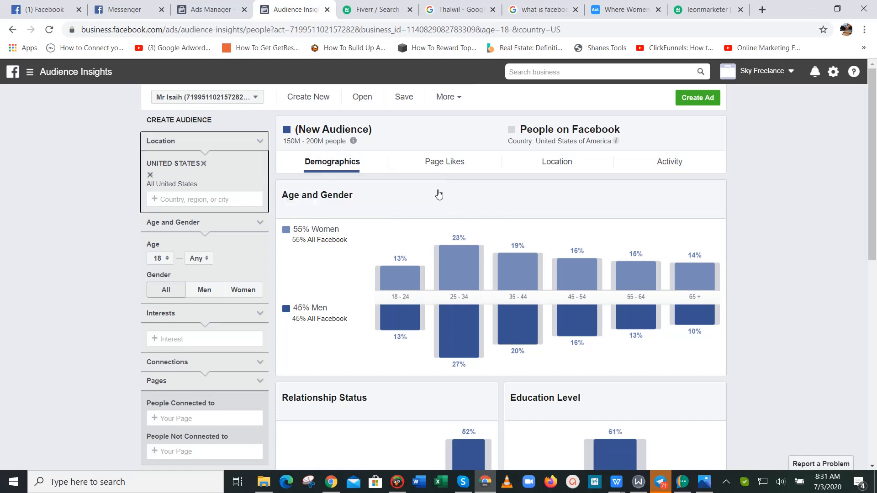
{"action": "left_click", "coordinate": [205, 198]}
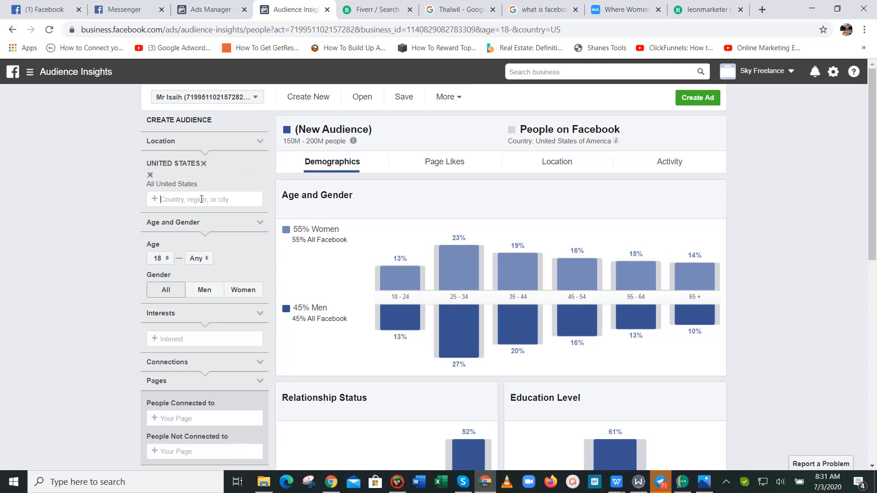
{"action": "type", "text": "Germany"}
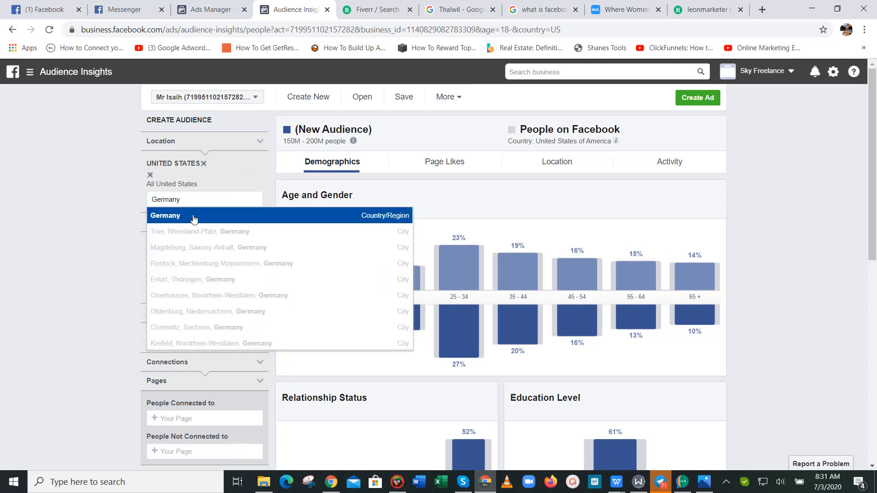
{"action": "left_click", "coordinate": [191, 217]}
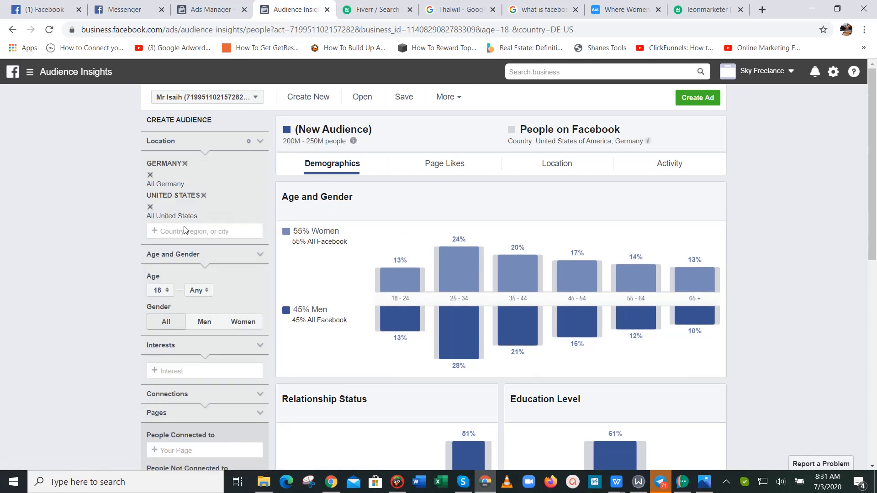
- Try to add the city of Berlin, Germany, to the audience locations
{"action": "type", "text": "Berlin"}
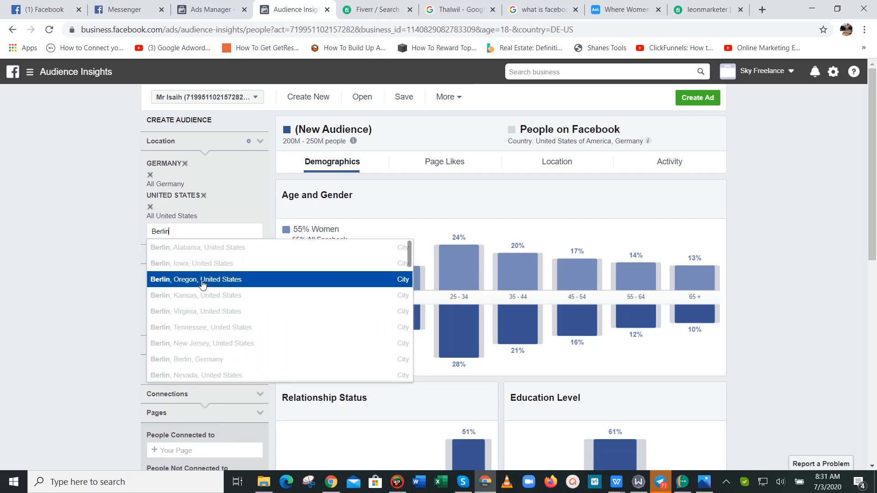
{"action": "left_click", "coordinate": [224, 360]}
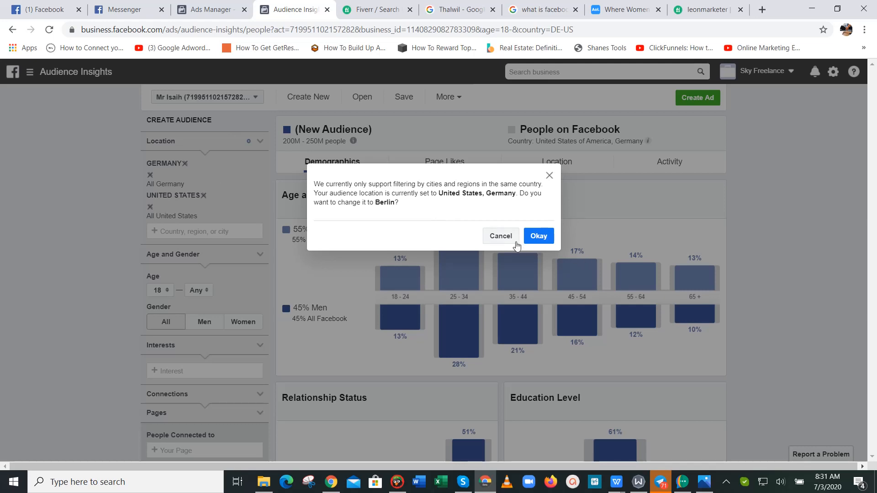
{"action": "left_click", "coordinate": [500, 236]}
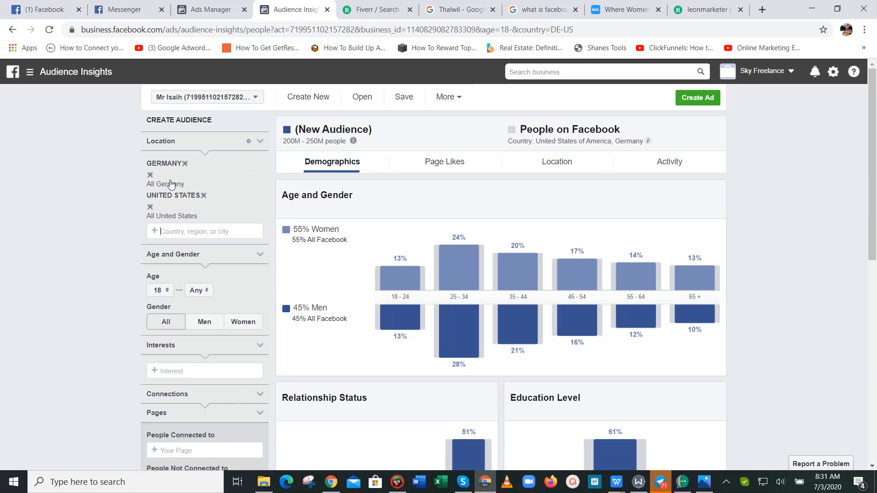
- Add Switzerland, Norway and the United Kingdom to the audience locations
{"action": "type", "text": "Switzerland"}
{"action": "left_click", "coordinate": [213, 247]}
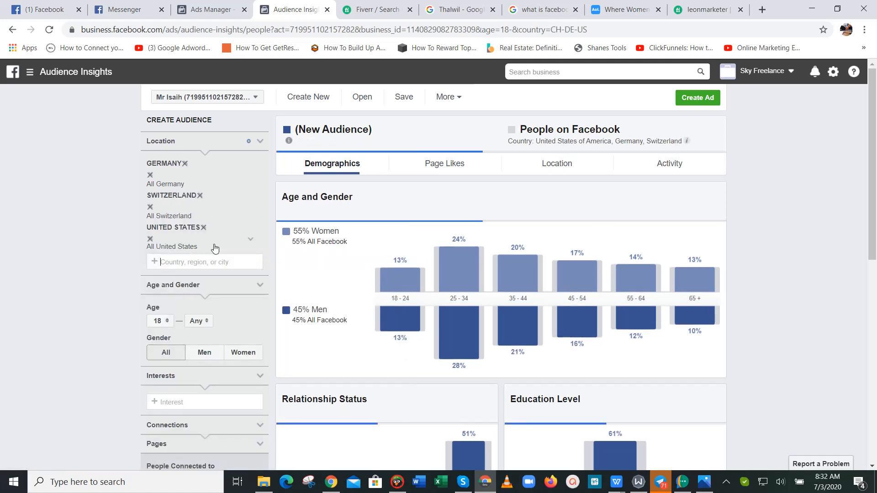
{"action": "type", "text": "Nor"}
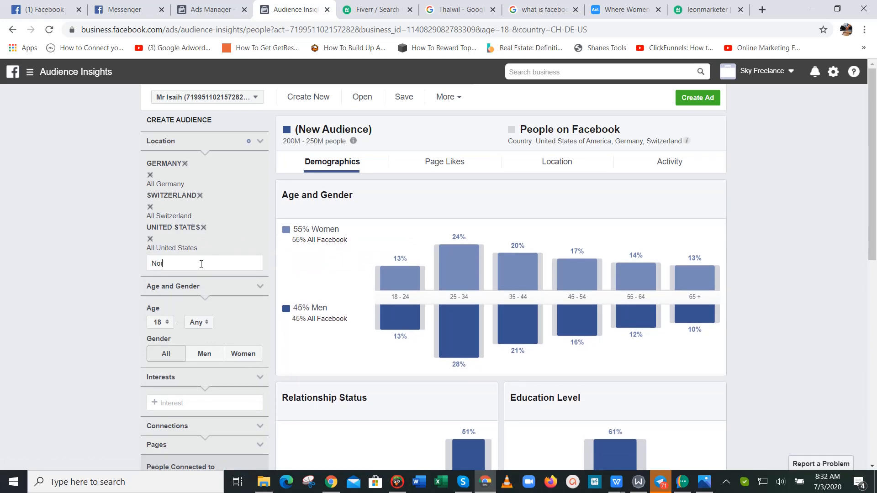
{"action": "type", "text": "way"}
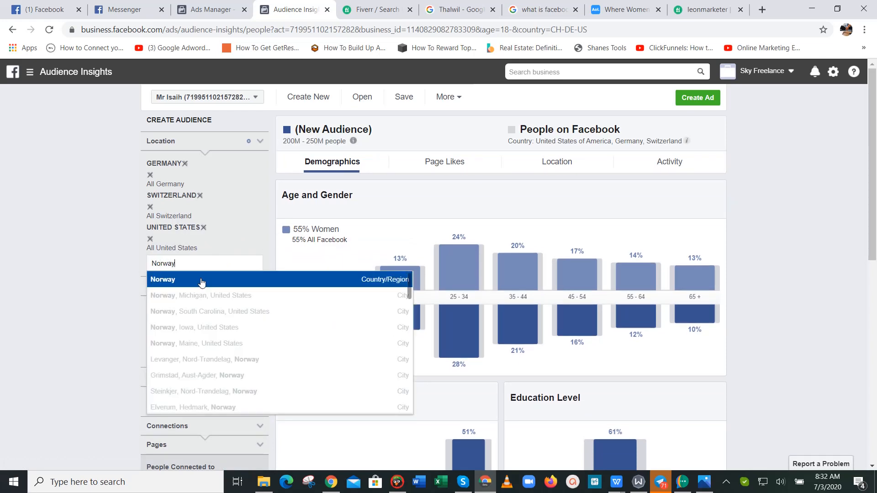
{"action": "left_click", "coordinate": [202, 280]}
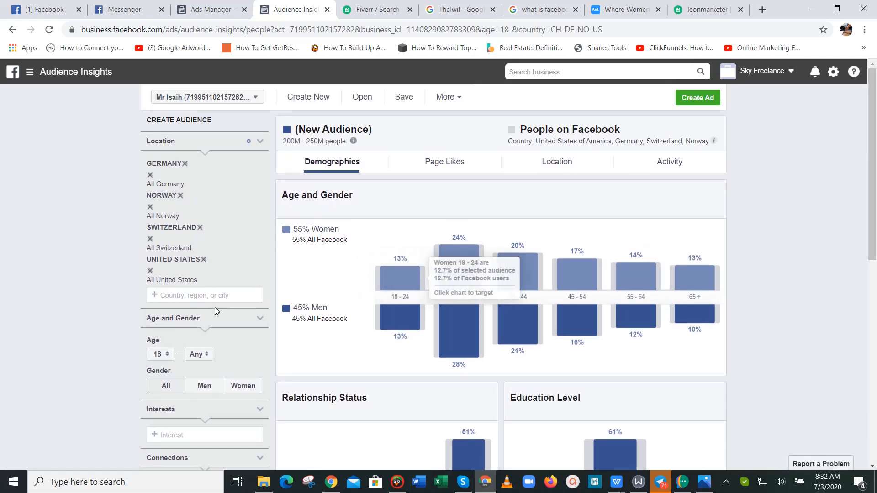
{"action": "left_click", "coordinate": [195, 295]}
{"action": "type", "text": "United"}
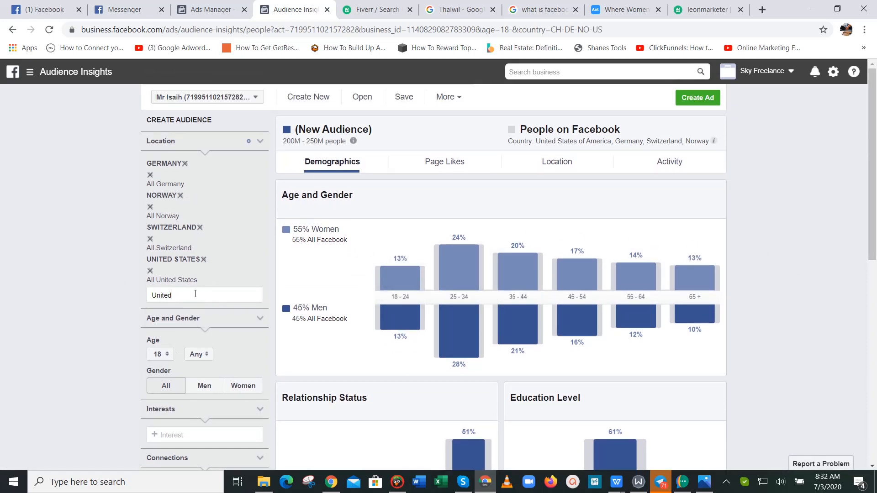
{"action": "type", "text": " Kingdom"}
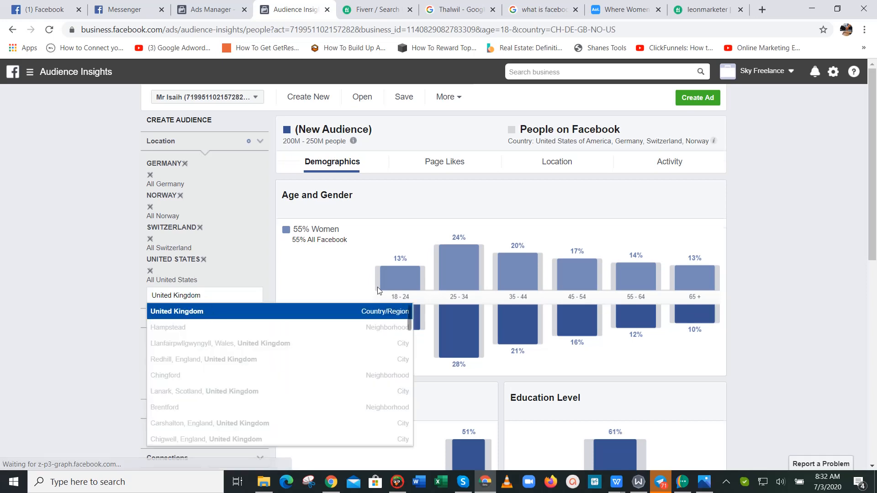
{"action": "left_click", "coordinate": [207, 312]}
- Look over the audience's age and gender filters and bring up the list of interest categories
{"action": "mouse_move", "coordinate": [876, 138]}
{"action": "left_mouse_down"}
{"action": "mouse_move", "coordinate": [876, 173]}
{"action": "mouse_move", "coordinate": [876, 133]}
{"action": "left_mouse_up"}
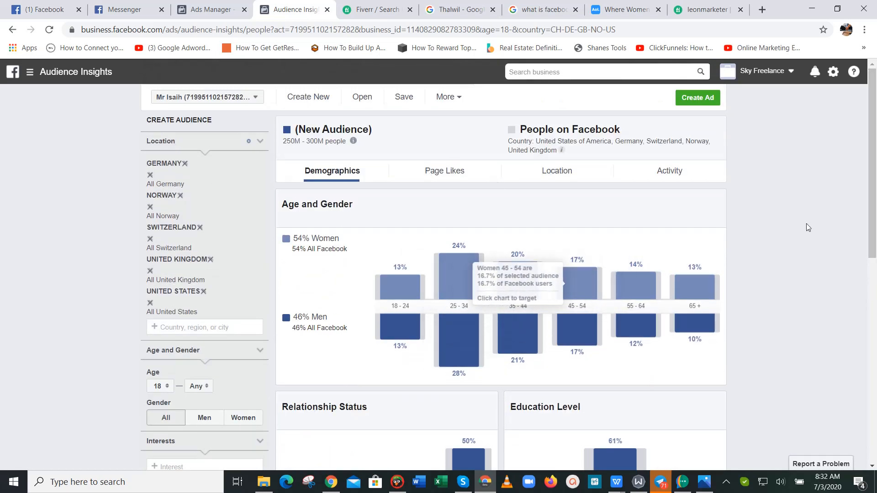
{"action": "left_click_drag", "start_coordinate": [875, 159], "coordinate": [876, 228]}
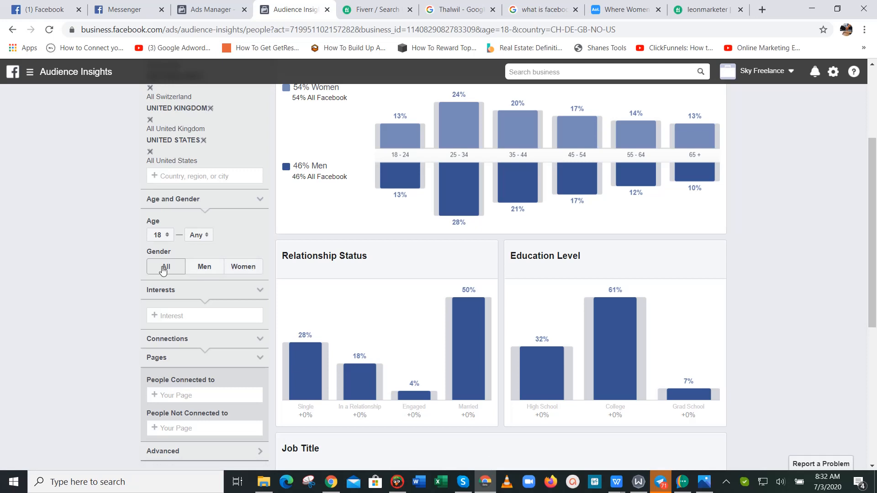
{"action": "left_click", "coordinate": [180, 315]}
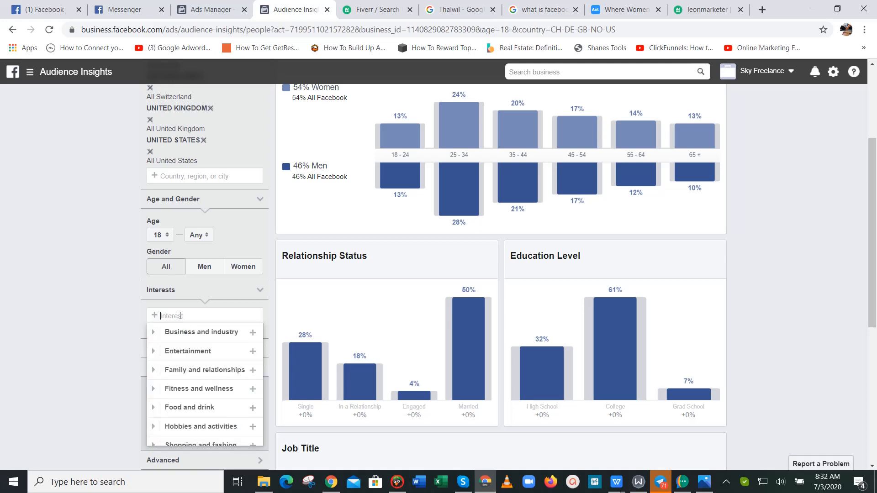
- Check the ad set's existing Custom and Lookalike Audiences in Ads Manager, and compare its targeting with Audience Insights
{"action": "left_click", "coordinate": [211, 9]}
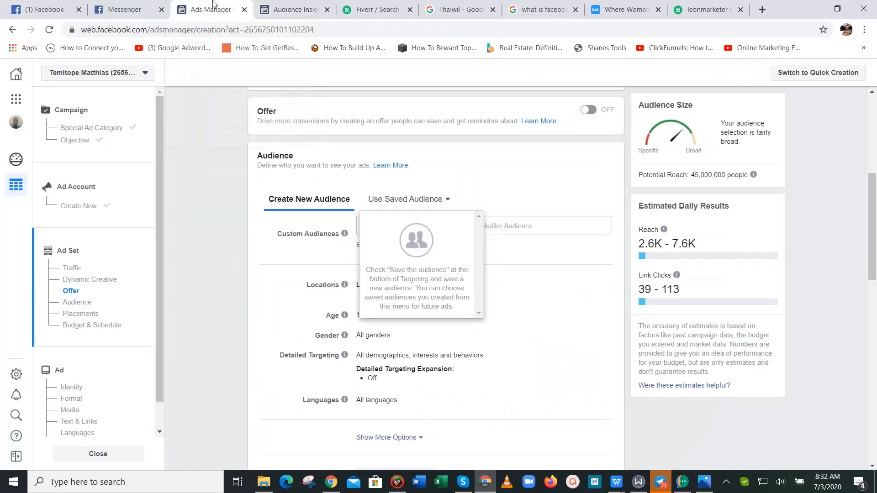
{"action": "left_click", "coordinate": [521, 225]}
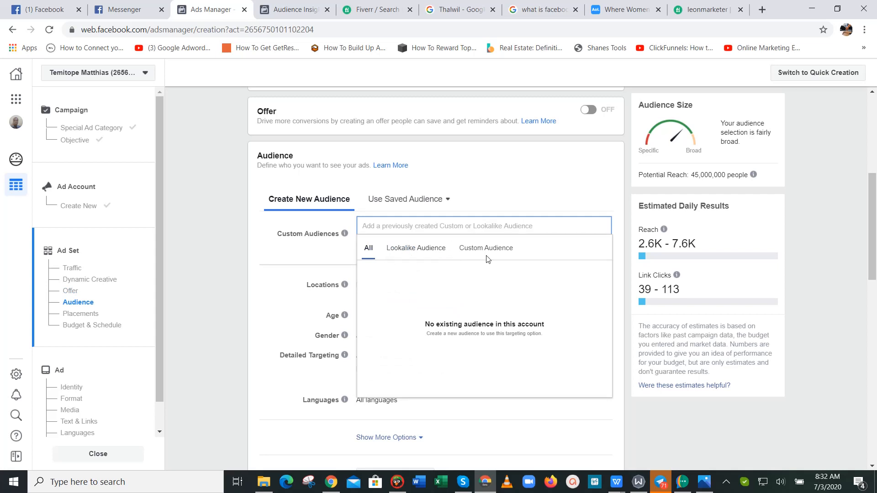
{"action": "left_click", "coordinate": [252, 300]}
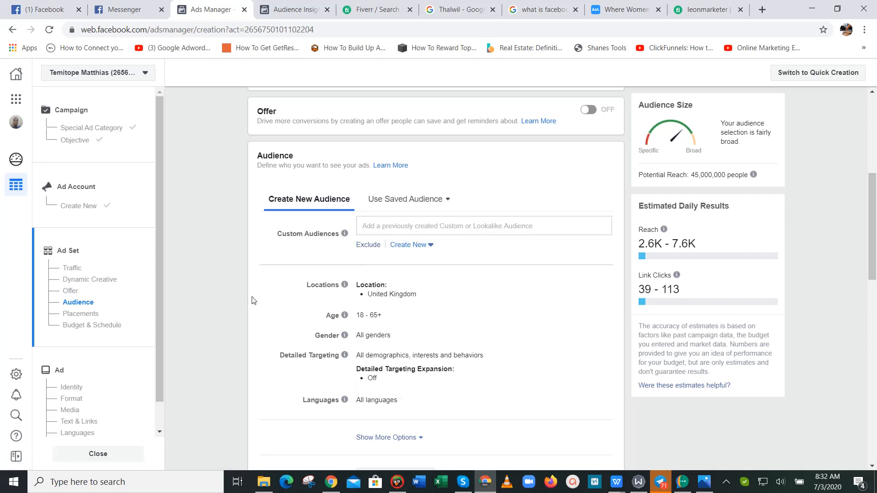
{"action": "left_click", "coordinate": [288, 7]}
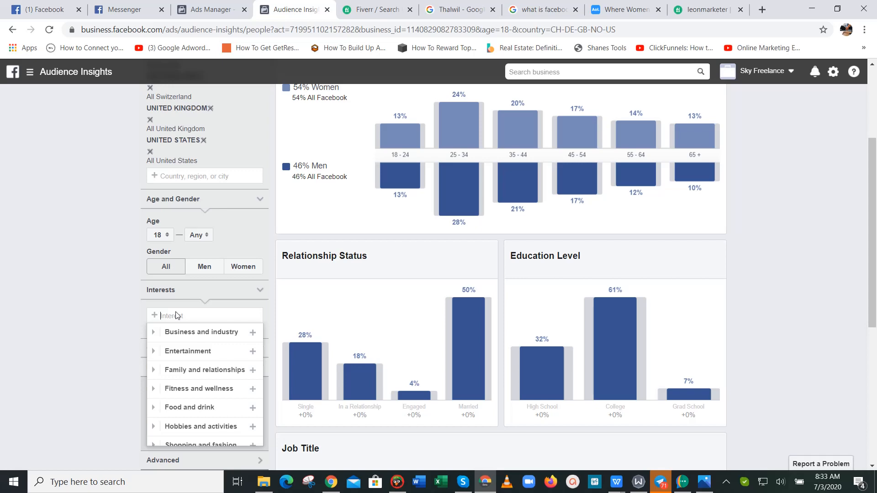
{"action": "left_click", "coordinate": [227, 6]}
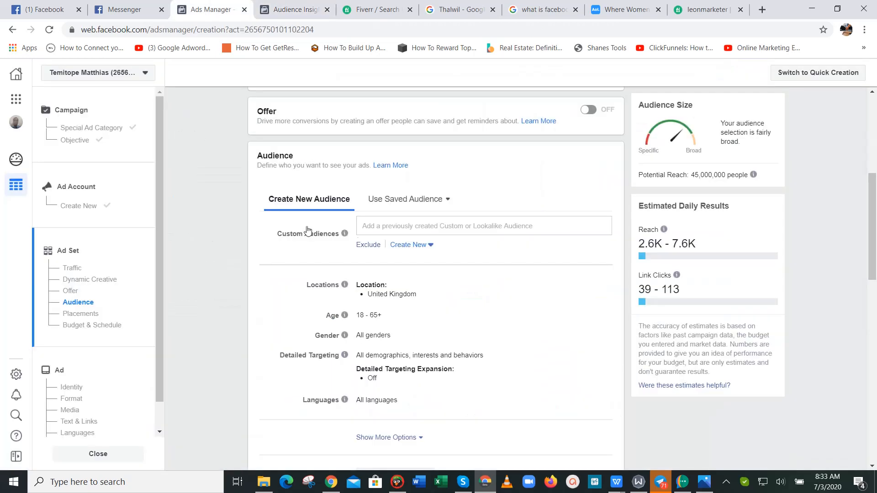
- Add the Physical fitness interest to the ad set's detailed targeting in Ads Manager
{"action": "left_click", "coordinate": [268, 5]}
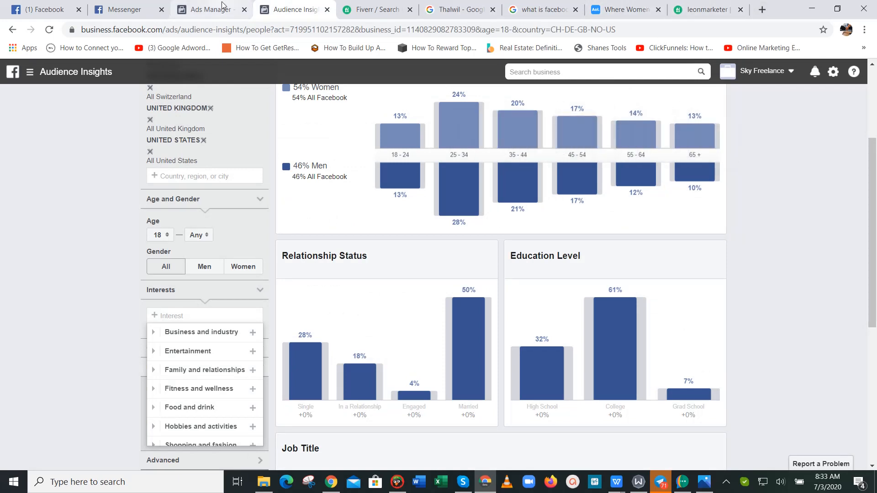
{"action": "left_click", "coordinate": [210, 9]}
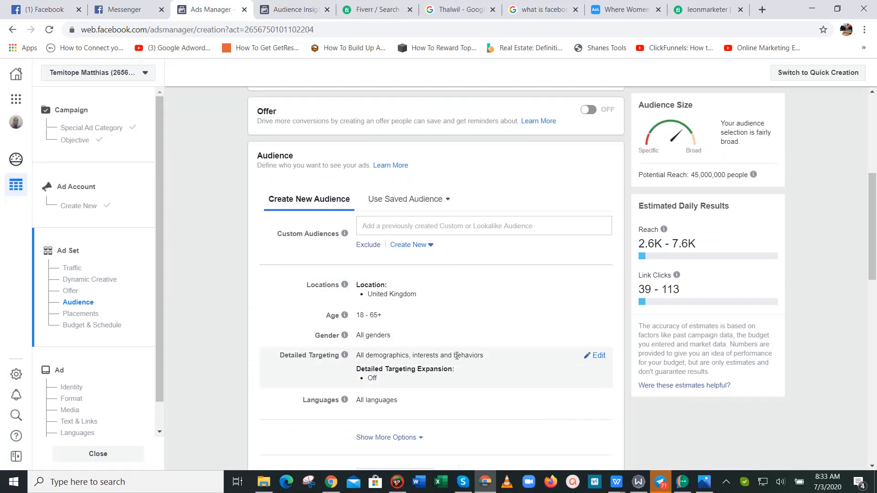
{"action": "left_click", "coordinate": [599, 356]}
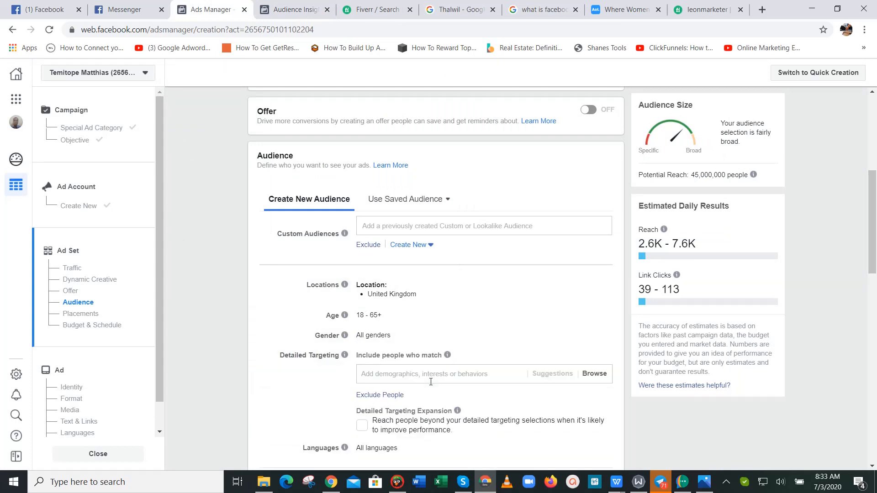
{"action": "left_click", "coordinate": [397, 375]}
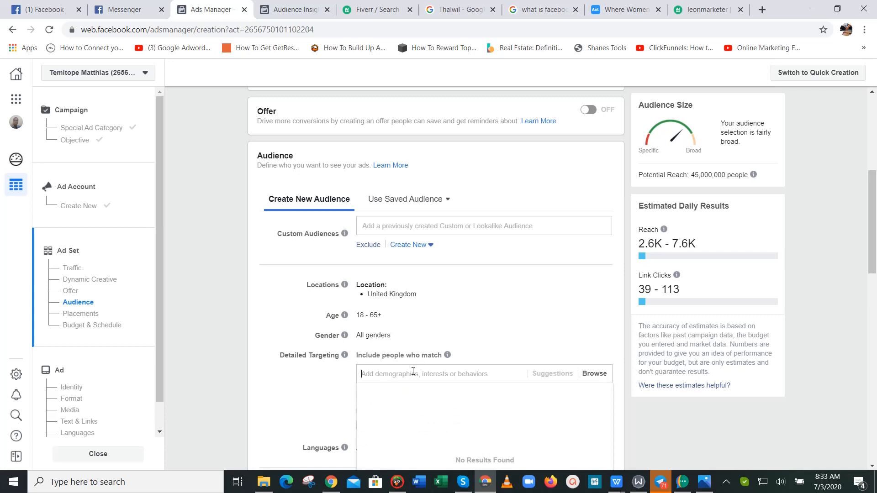
{"action": "type", "text": "tness"}
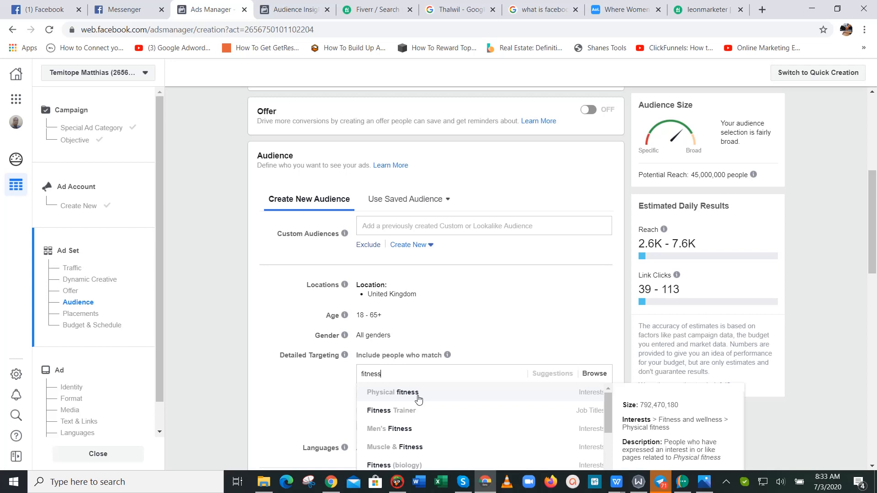
{"action": "key", "text": "Return"}
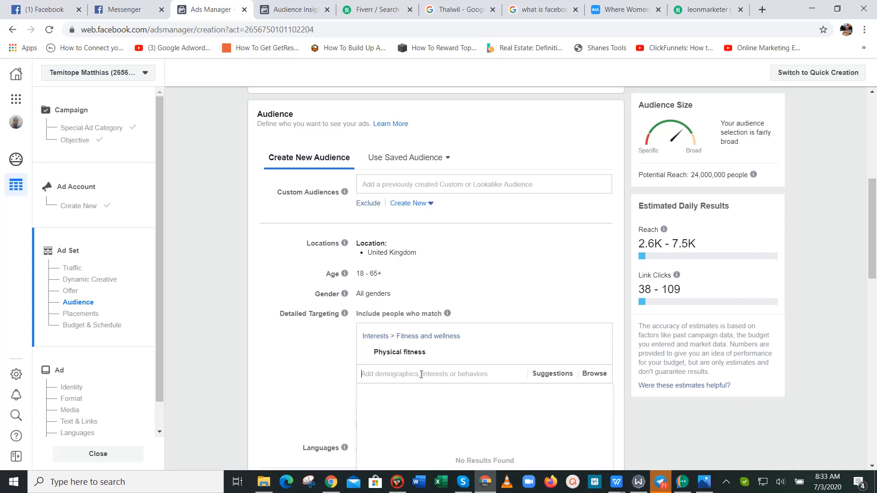
- Include the Wellness interest from Additional Interests in the ad set's detailed targeting
{"action": "type", "text": "well"}
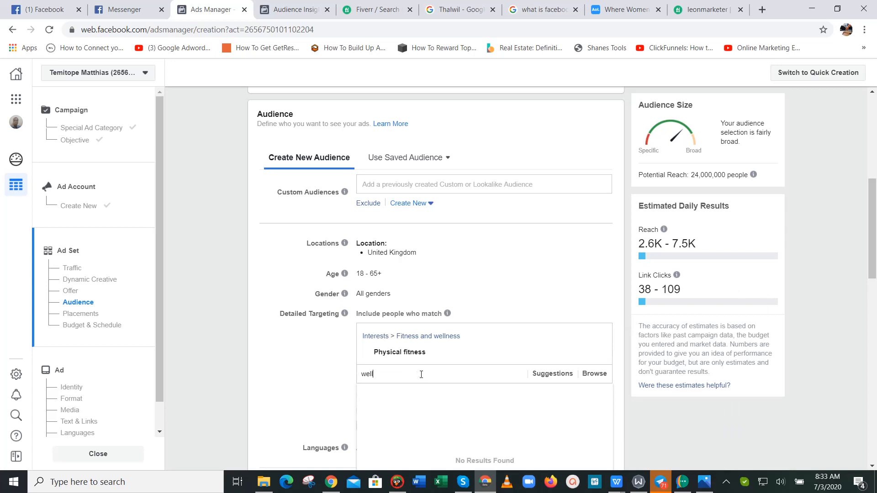
{"action": "type", "text": "ness"}
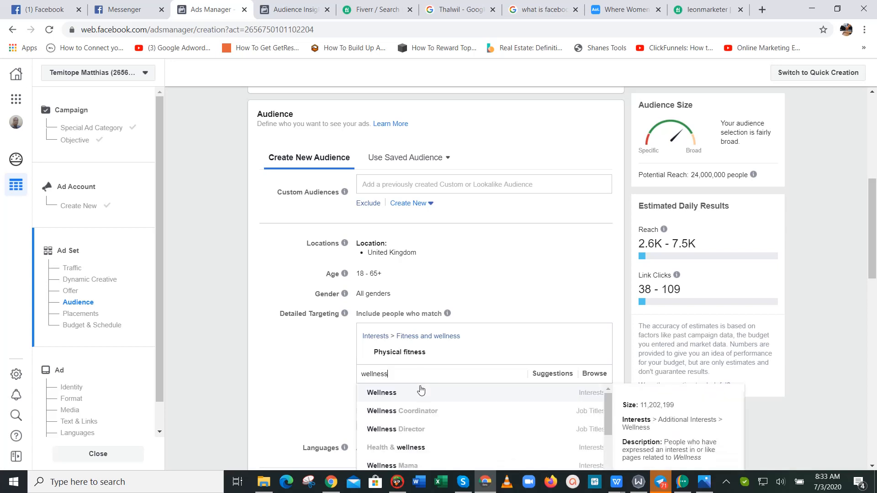
{"action": "left_click", "coordinate": [420, 393]}
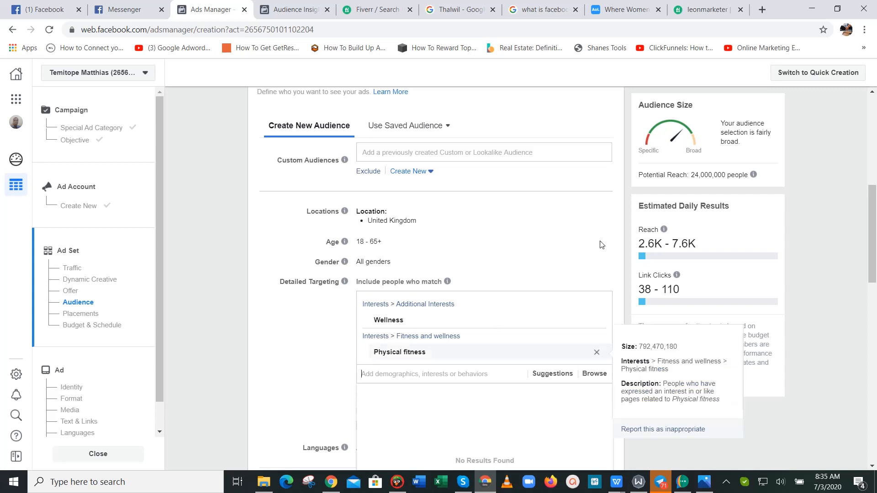
- Open enginescout.com.au/facebook-interest-targeting-tool/ in a new browser tab and close the last Fiverr profile tab
{"action": "left_click", "coordinate": [762, 9]}
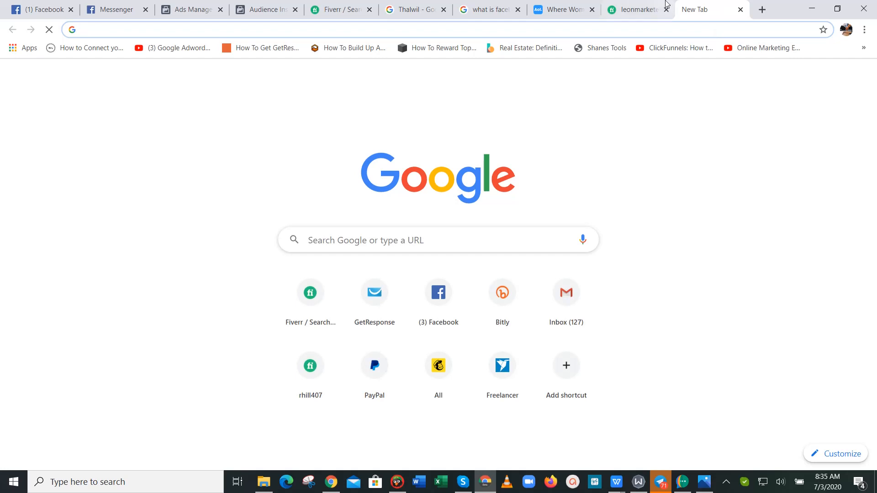
{"action": "left_click", "coordinate": [665, 9]}
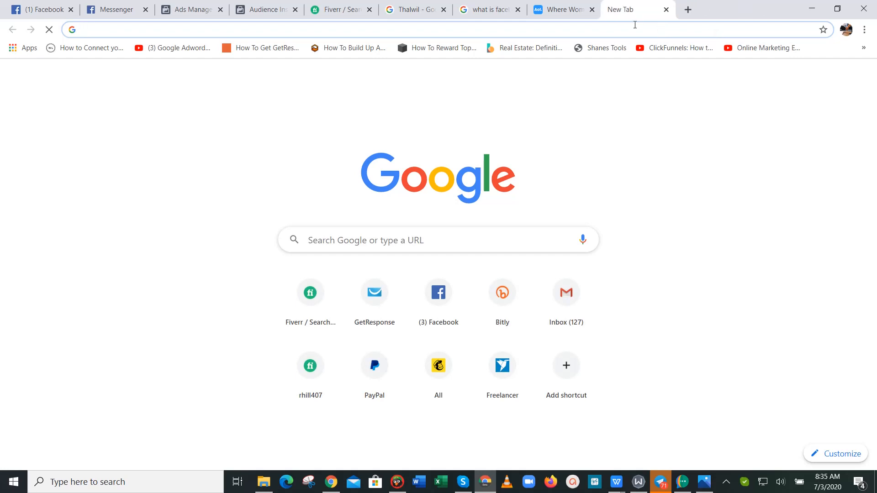
{"action": "type", "text": "en"}
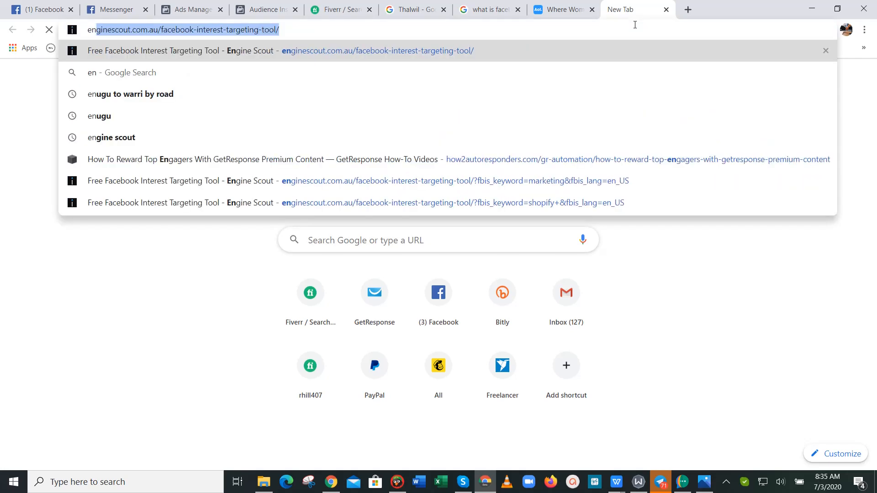
{"action": "key", "text": "Return"}
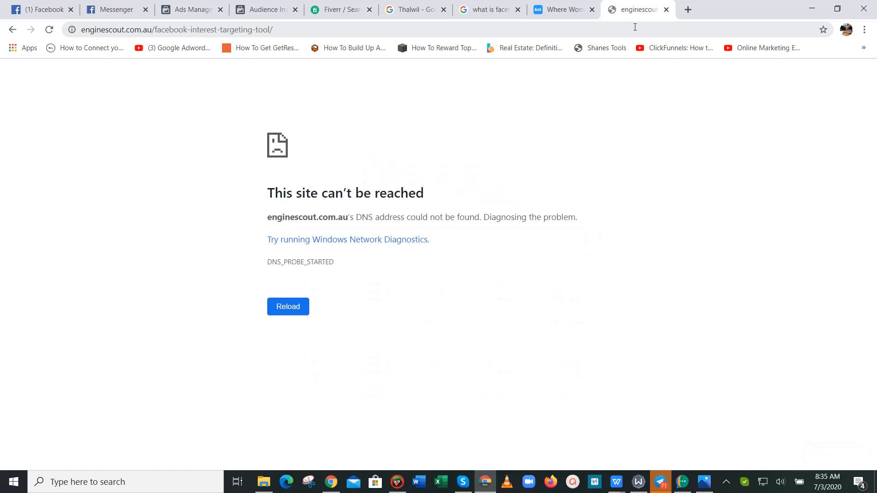
- Retry loading the Engine Scout interest targeting tool page
{"action": "left_click", "coordinate": [635, 27]}
{"action": "key", "text": "Return"}
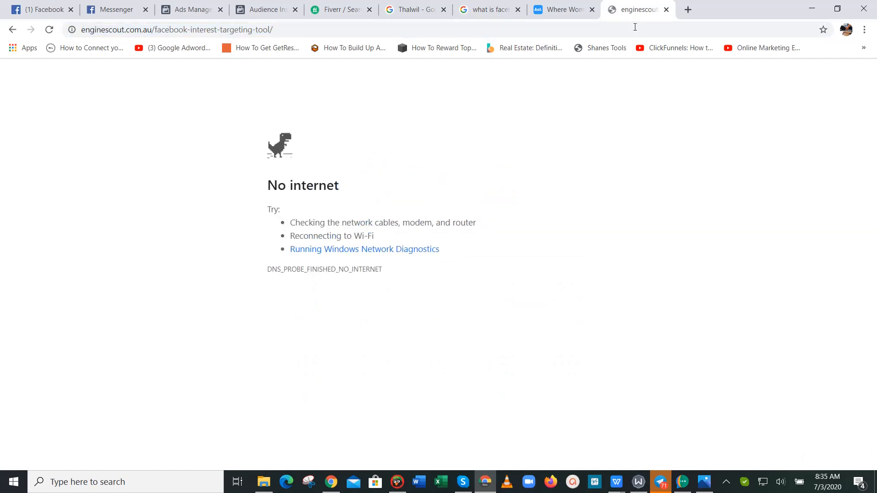
{"action": "left_click", "coordinate": [634, 27]}
{"action": "key", "text": "Return"}
{"action": "left_click", "coordinate": [635, 27]}
{"action": "key", "text": "Return"}
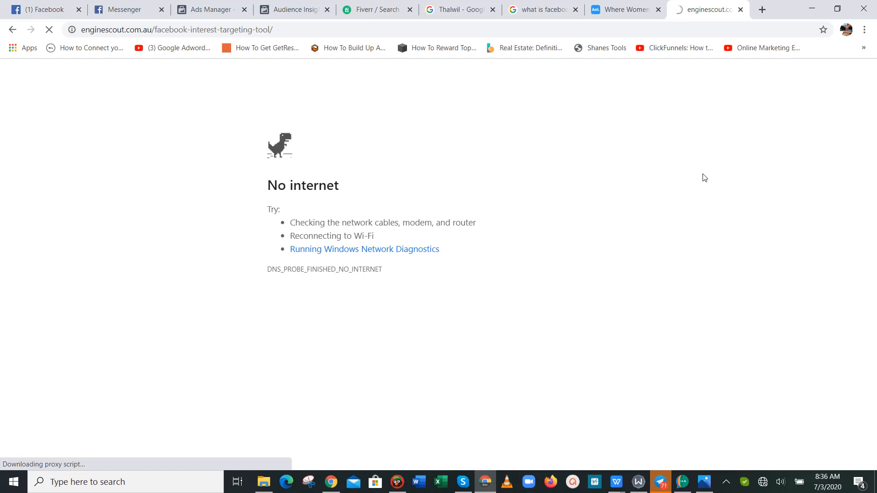
- Check the mobile WiFi router's connection status at 192.168.8.1 in the Chedot browser
{"action": "key", "text": "alt+Tab"}
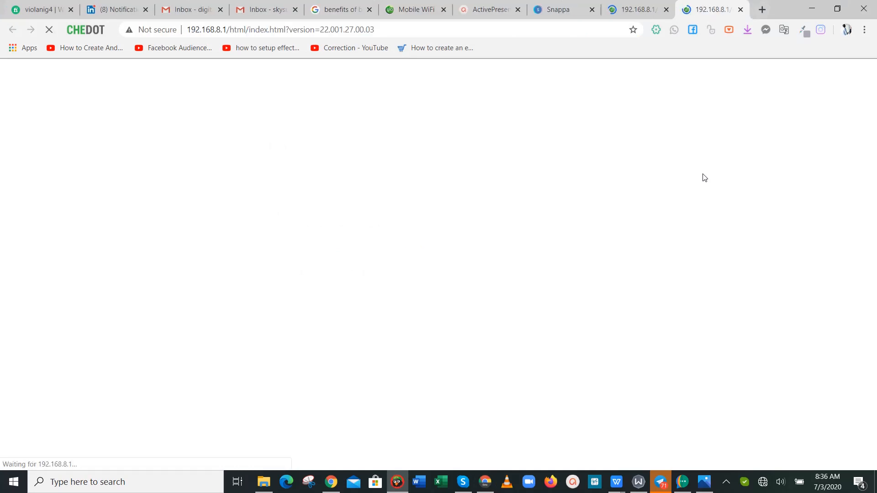
{"action": "left_click", "coordinate": [492, 481]}
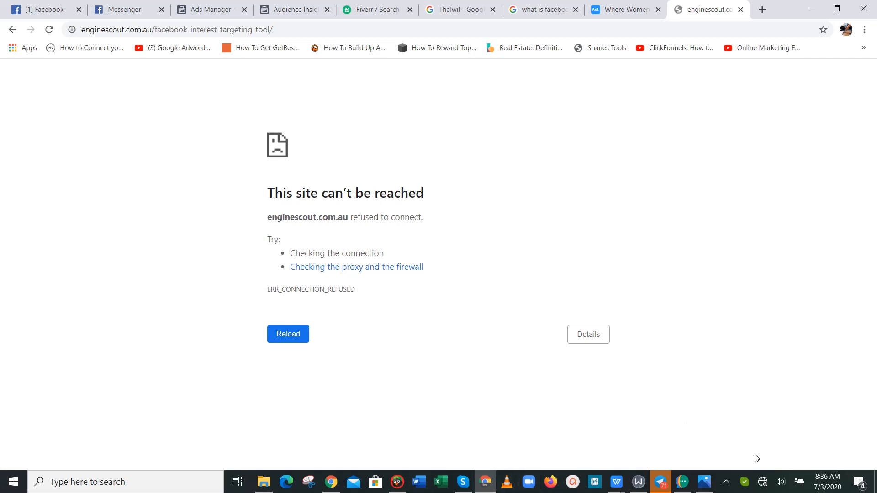
{"action": "left_click", "coordinate": [763, 481]}
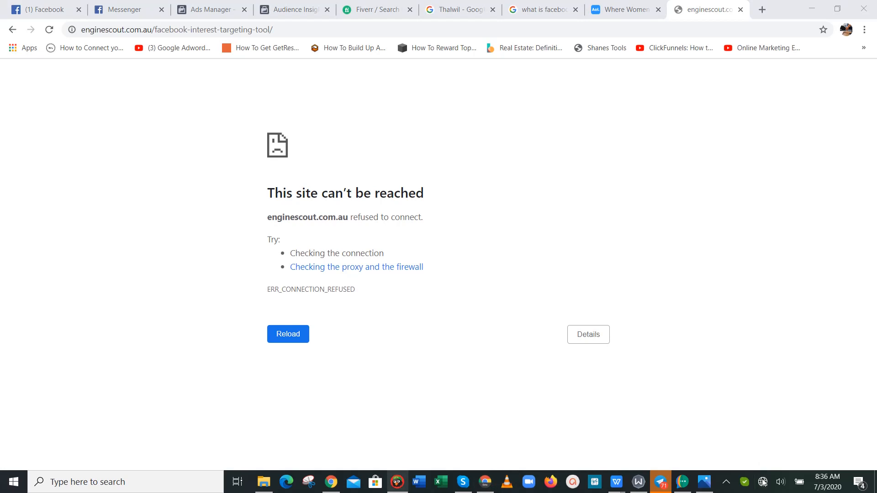
{"action": "left_click", "coordinate": [401, 481]}
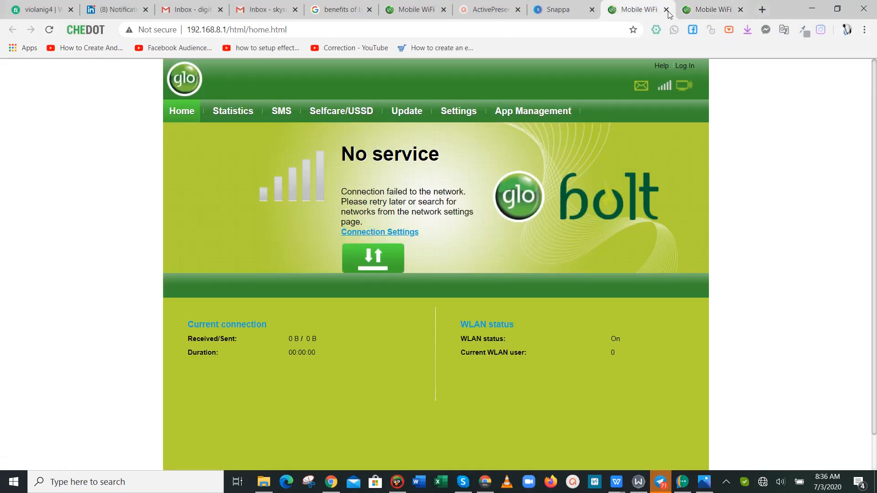
{"action": "left_click", "coordinate": [813, 9]}
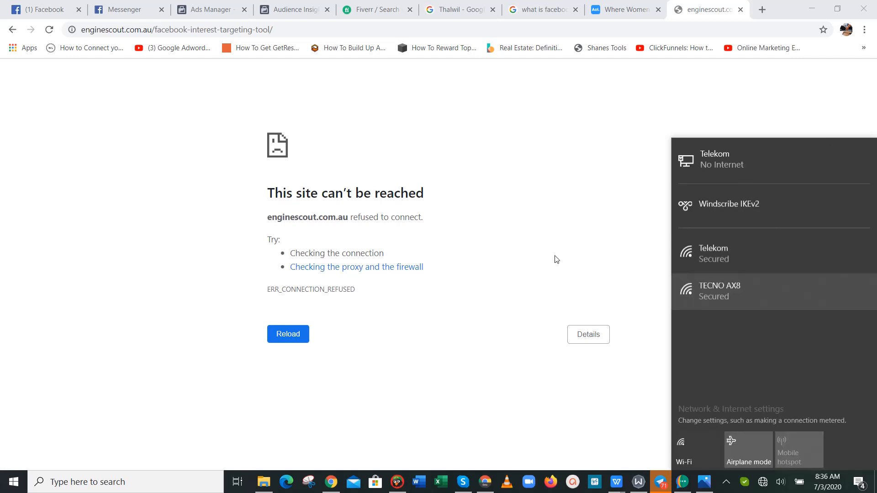
- Connect the computer to the TECNO AX8 Wi-Fi network with automatic connection enabled
{"action": "left_click", "coordinate": [731, 303]}
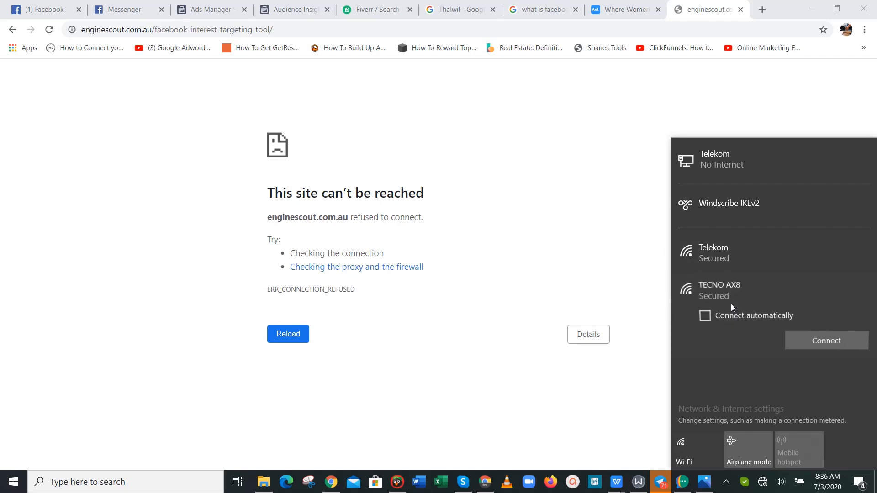
{"action": "left_click", "coordinate": [736, 317]}
{"action": "left_click", "coordinate": [576, 293]}
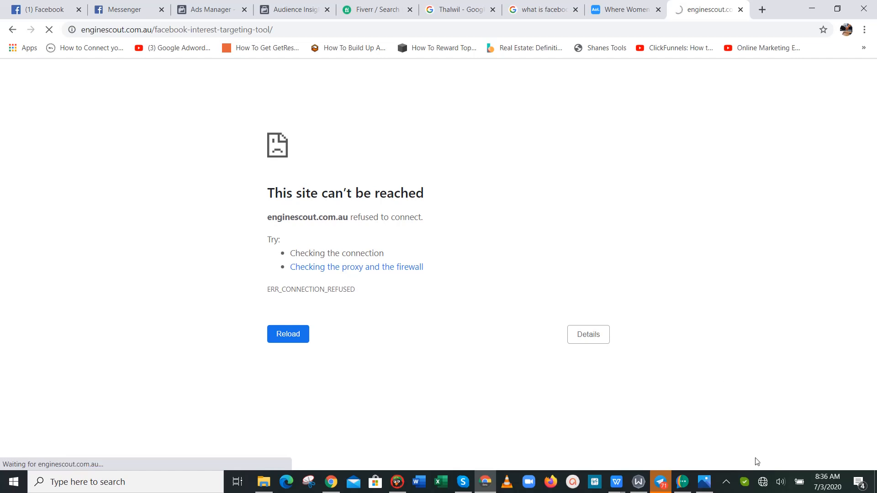
{"action": "left_click", "coordinate": [762, 483]}
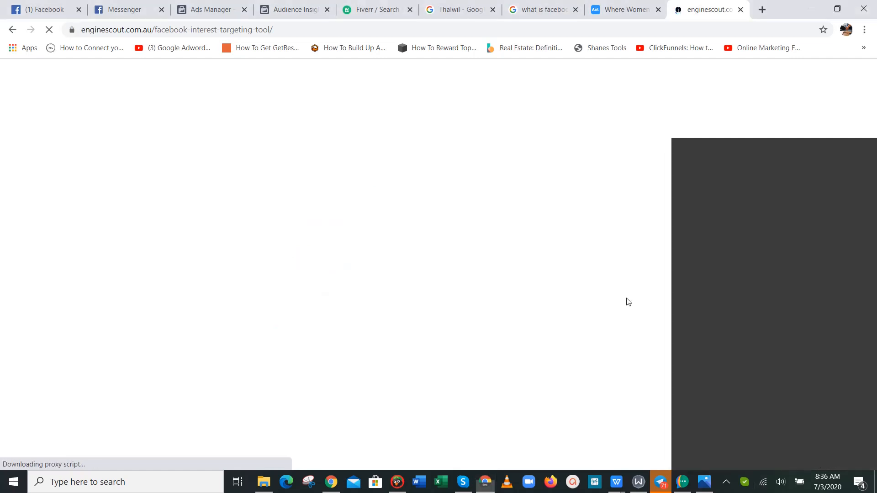
{"action": "left_click", "coordinate": [628, 301]}
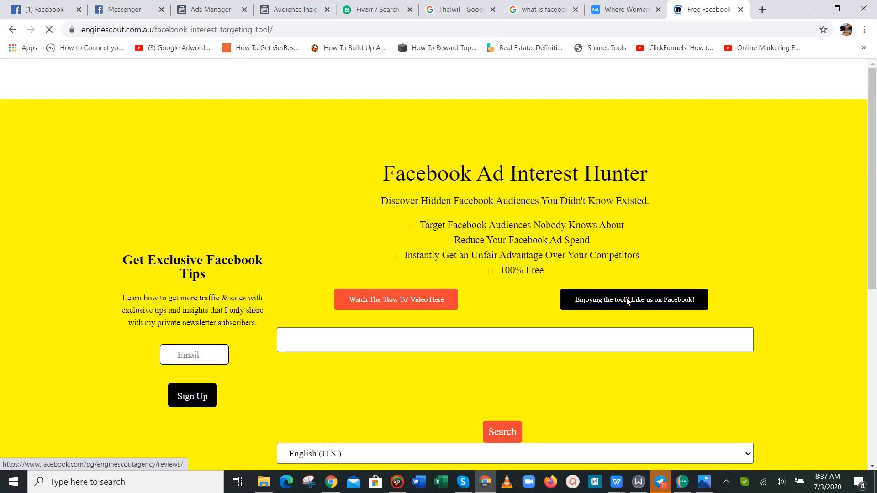
- Search the Facebook Ad Interest Hunter for the keyword fitness
{"action": "left_click_drag", "start_coordinate": [874, 154], "coordinate": [875, 230]}
{"action": "left_click", "coordinate": [553, 220]}
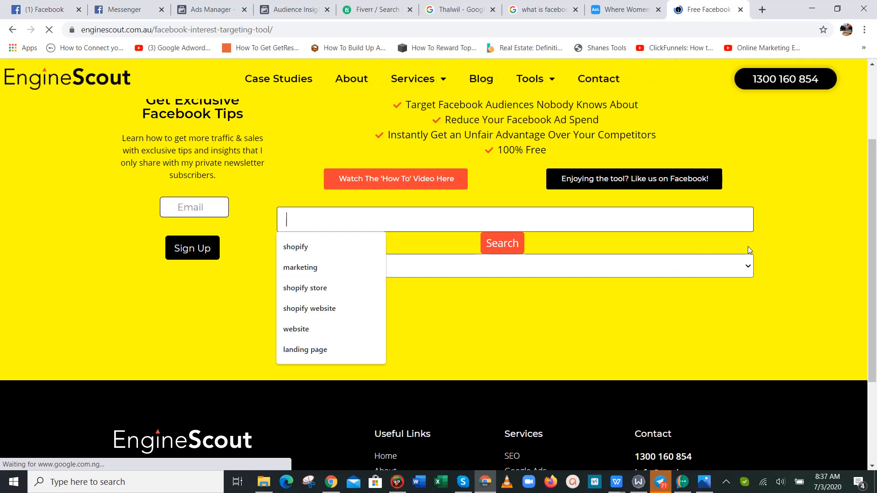
{"action": "left_click_drag", "start_coordinate": [875, 193], "coordinate": [875, 217]}
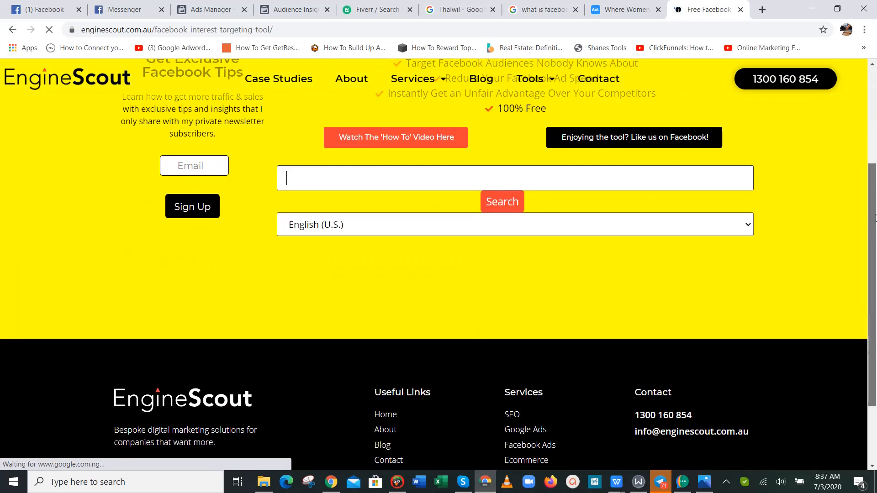
{"action": "left_click", "coordinate": [603, 171]}
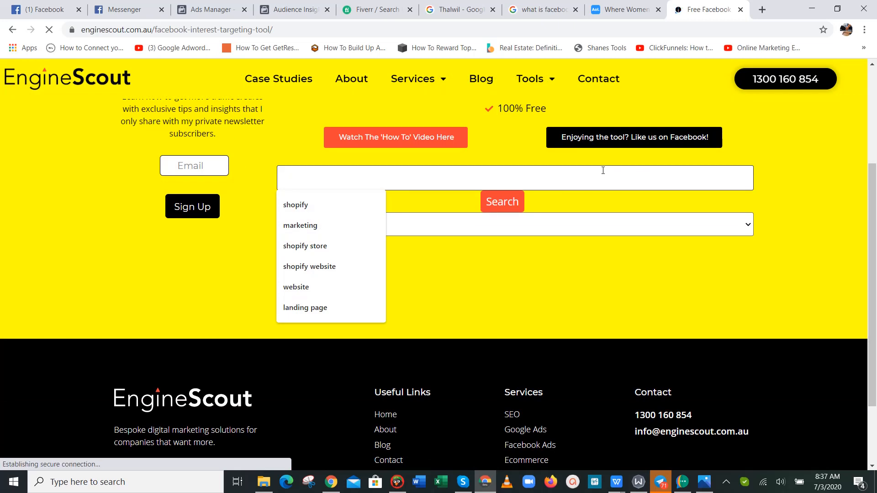
{"action": "type", "text": "f"}
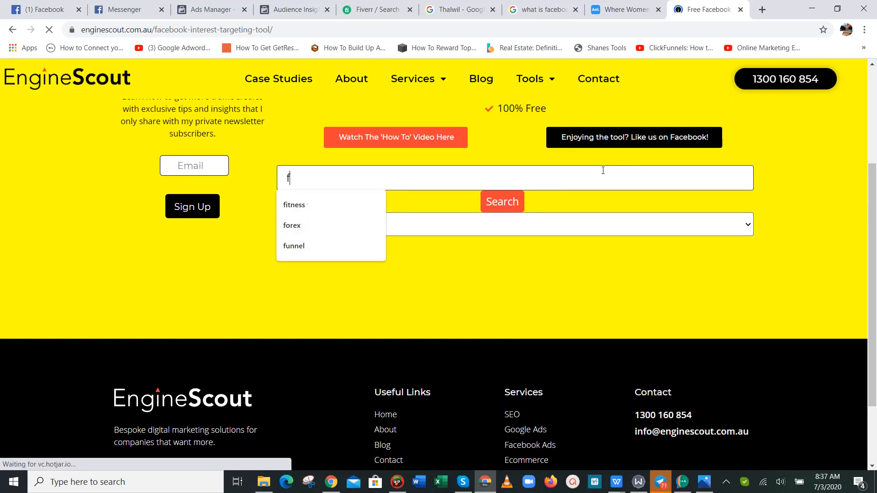
{"action": "type", "text": "itness"}
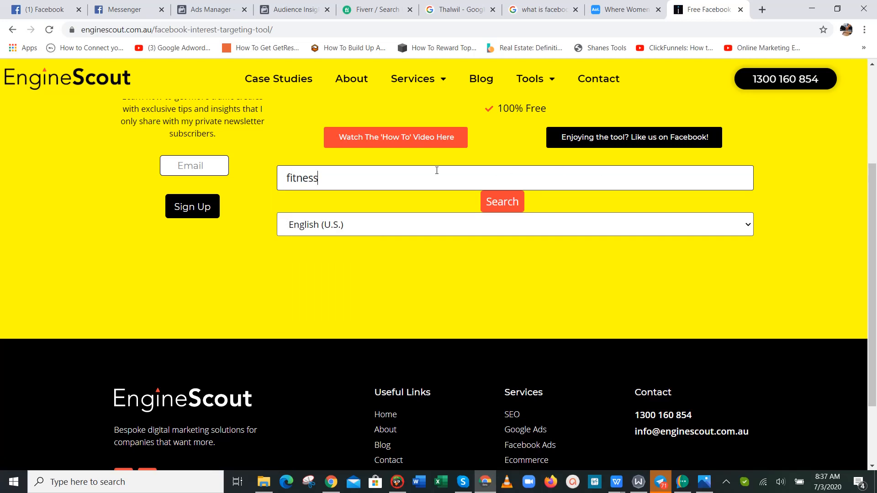
{"action": "key", "text": "Return"}
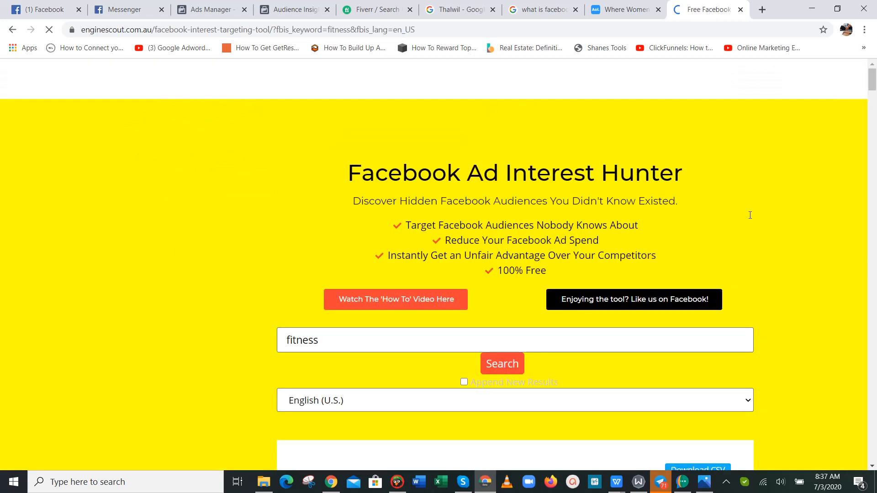
- Look through the fitness keyword results with their audience sizes and topics, dismissing the Windows license notice
{"action": "left_click_drag", "start_coordinate": [872, 87], "coordinate": [873, 115]}
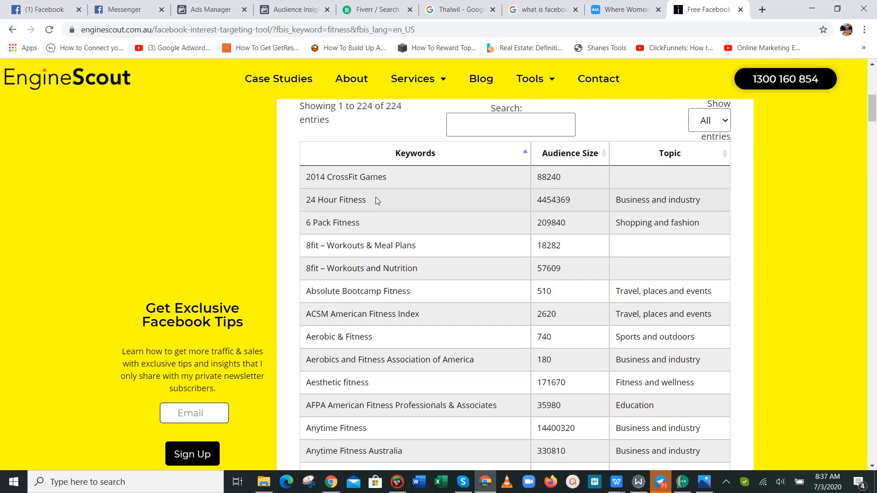
{"action": "mouse_move", "coordinate": [376, 197]}
{"action": "left_mouse_down"}
{"action": "mouse_move", "coordinate": [304, 201]}
{"action": "mouse_move", "coordinate": [363, 199]}
{"action": "left_mouse_up"}
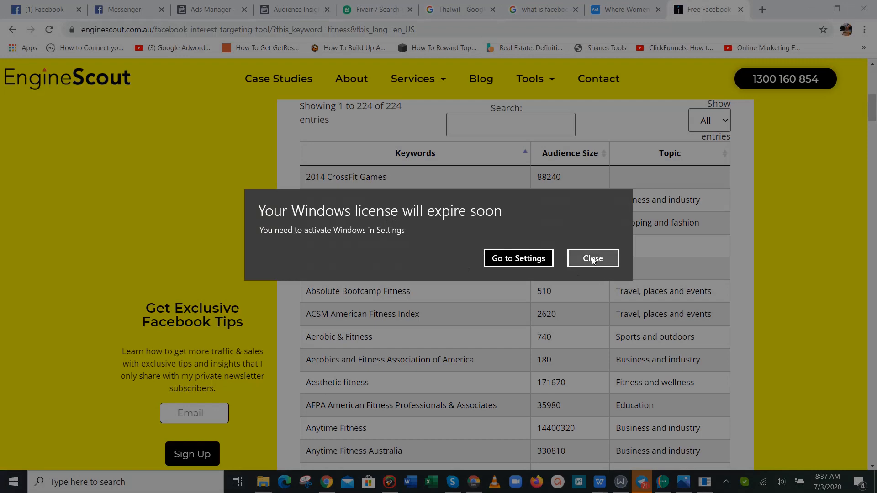
{"action": "left_click", "coordinate": [592, 259]}
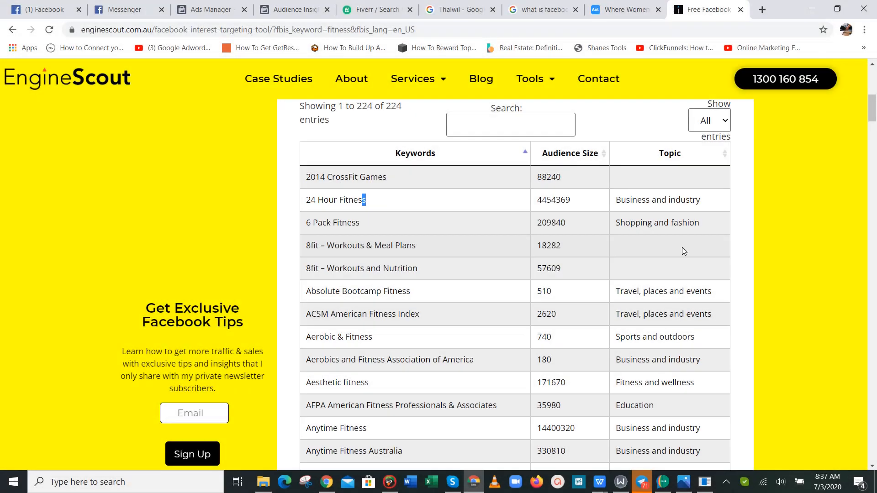
{"action": "left_click_drag", "start_coordinate": [872, 108], "coordinate": [874, 137]}
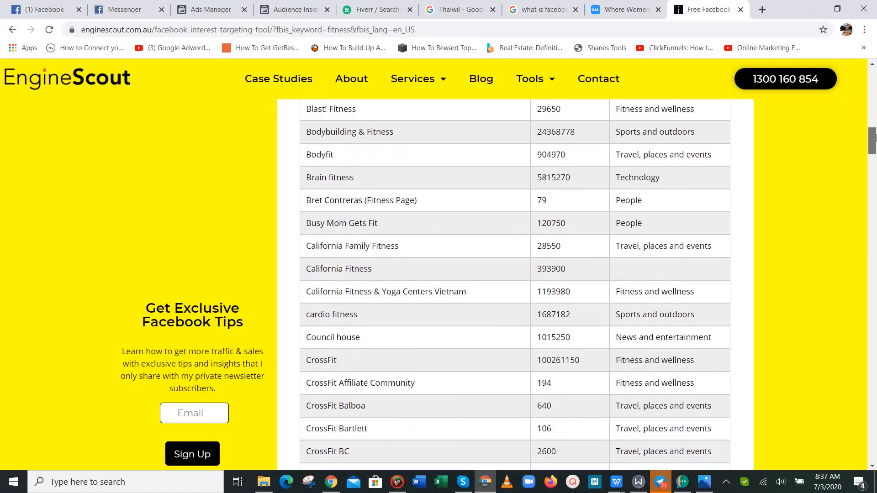
{"action": "scroll", "coordinate": [872, 101], "scroll_direction": "up", "scroll_amount": 5}
{"action": "scroll", "coordinate": [872, 101], "scroll_direction": "up", "scroll_amount": 8}
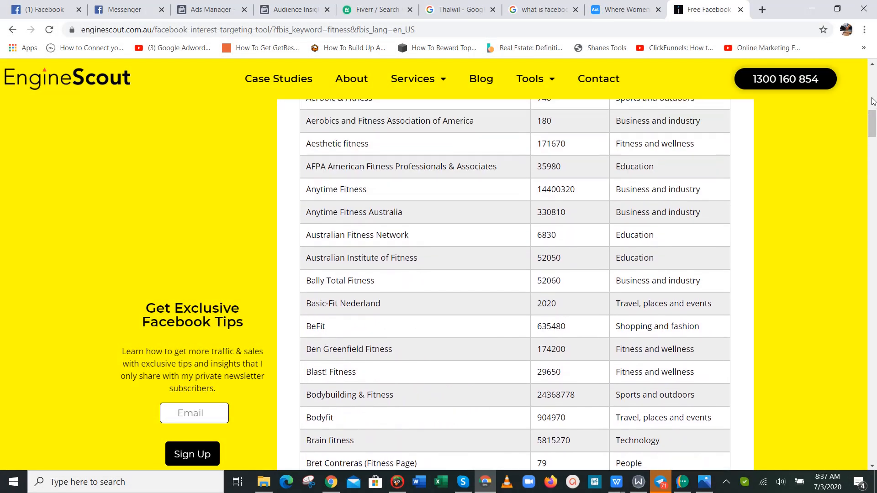
- Review the fitness keyword results and copy the keyword 24 Hour Fitness from the table
{"action": "scroll", "coordinate": [873, 108], "scroll_direction": "down", "scroll_amount": 2}
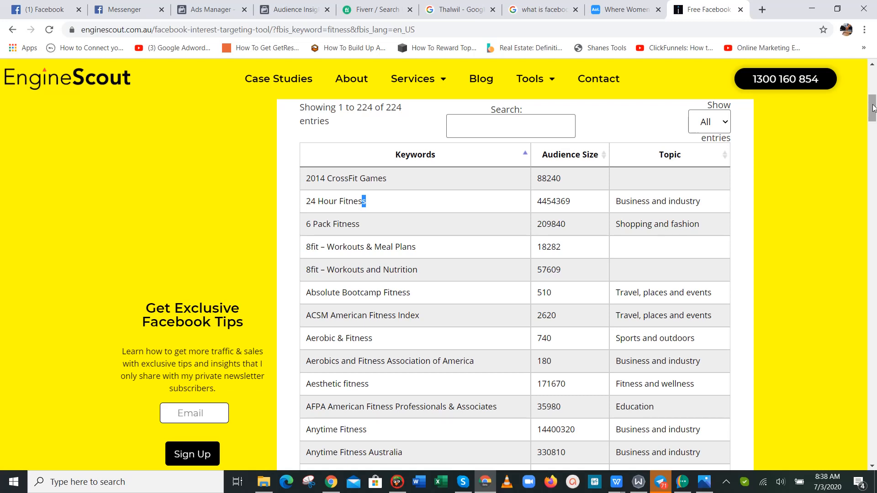
{"action": "left_click", "coordinate": [386, 201]}
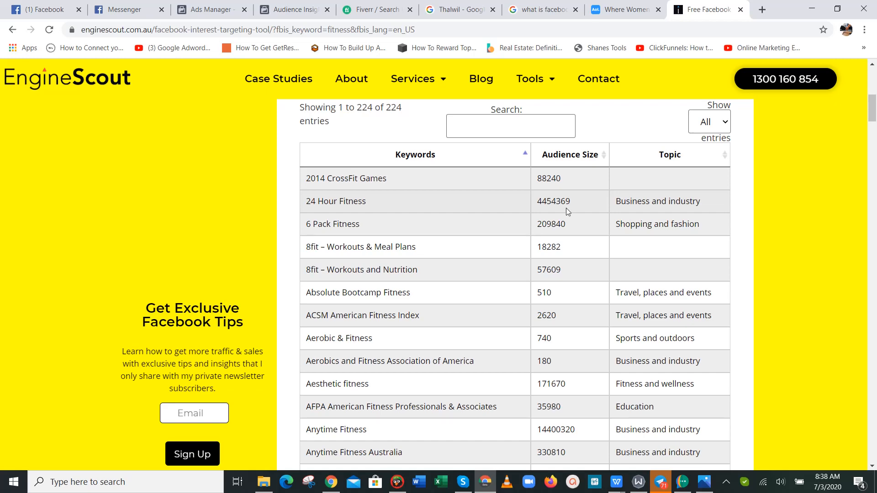
{"action": "scroll", "coordinate": [874, 130], "scroll_direction": "down", "scroll_amount": 3}
{"action": "scroll", "coordinate": [874, 130], "scroll_direction": "down", "scroll_amount": 9}
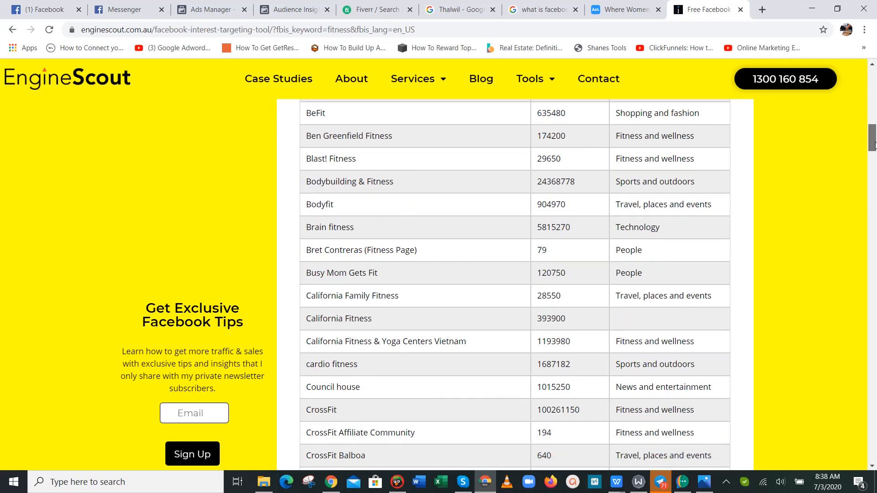
{"action": "scroll", "coordinate": [875, 98], "scroll_direction": "up", "scroll_amount": 10}
{"action": "scroll", "coordinate": [875, 98], "scroll_direction": "up", "scroll_amount": 7}
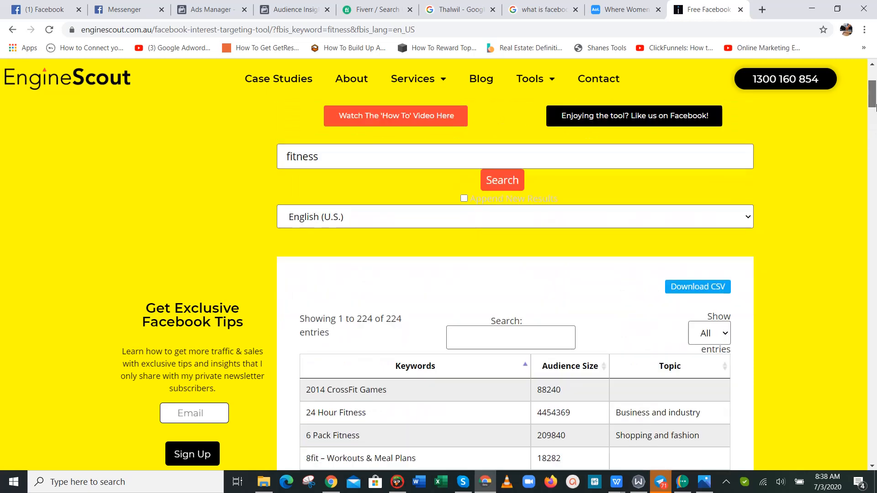
{"action": "scroll", "coordinate": [464, 192], "scroll_direction": "down", "scroll_amount": 4}
{"action": "left_click_drag", "start_coordinate": [376, 229], "coordinate": [313, 233]}
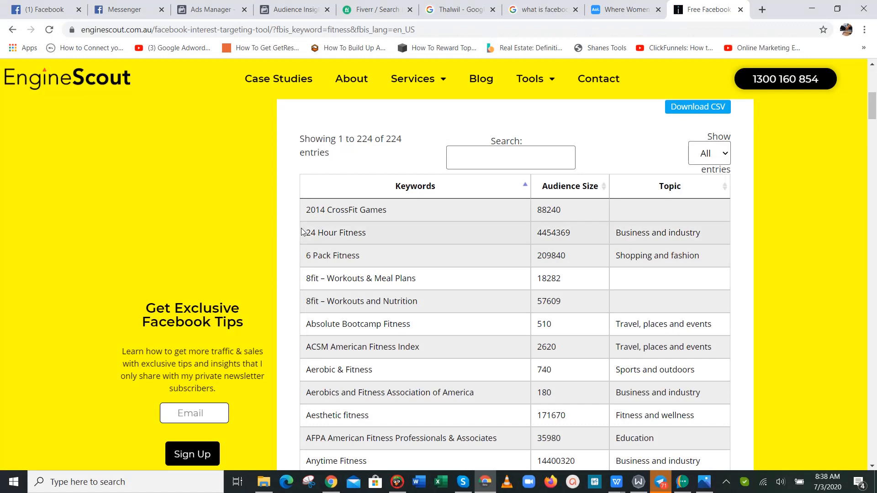
{"action": "left_click_drag", "start_coordinate": [305, 236], "coordinate": [384, 238]}
{"action": "key", "text": "ctrl+c"}
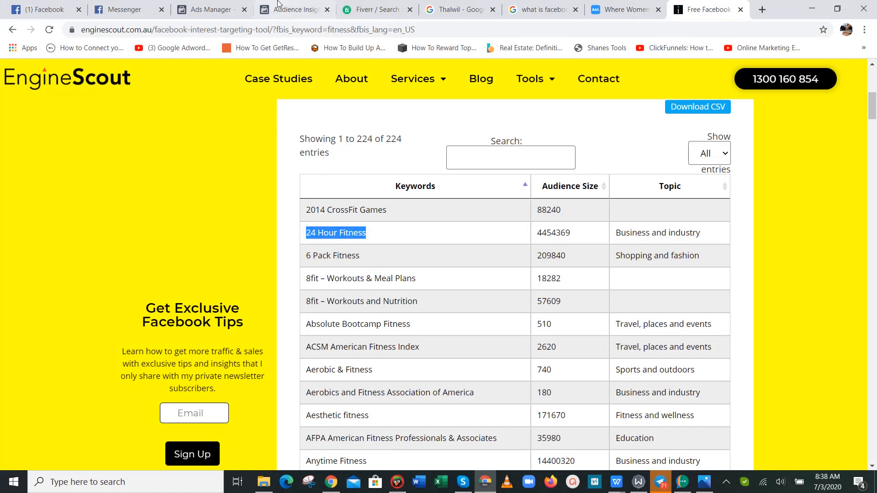
- In Audience Insights, search the interests for fitness and add Physical fitness to the audience
{"action": "left_click", "coordinate": [292, 10]}
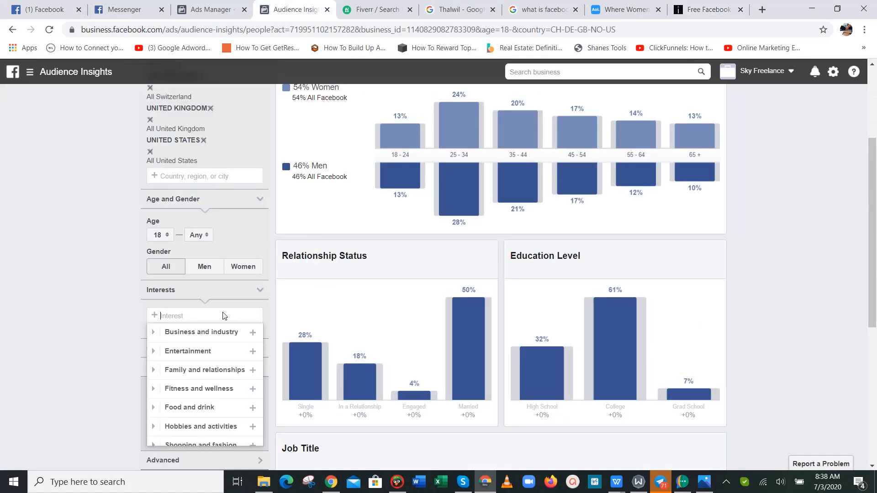
{"action": "key", "text": "ctrl+v"}
{"action": "key", "text": "Return"}
{"action": "type", "text": "fi"}
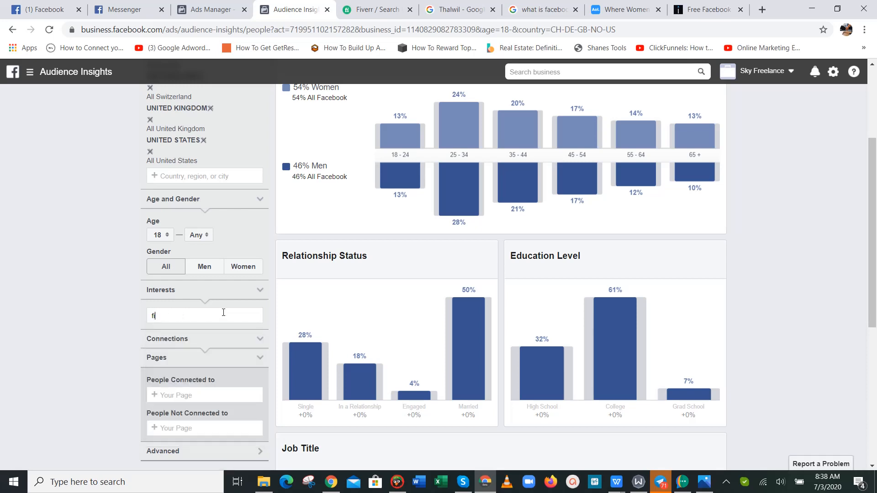
{"action": "type", "text": "tness"}
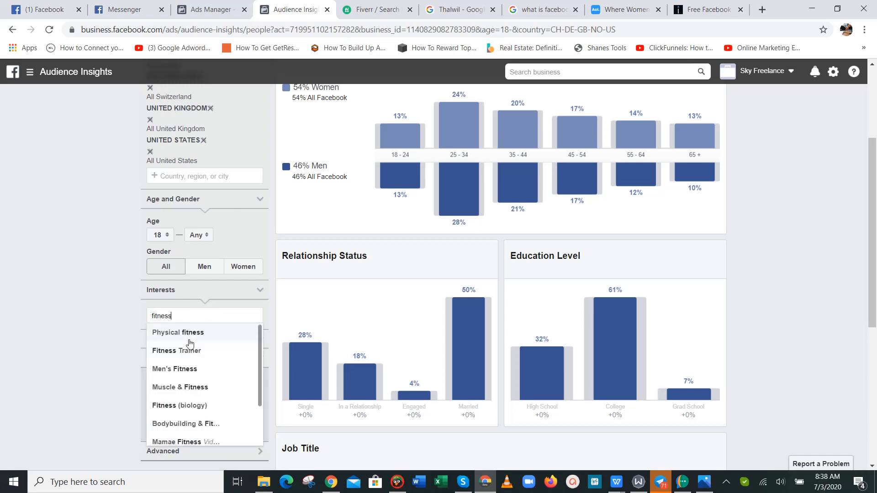
{"action": "left_click", "coordinate": [189, 336]}
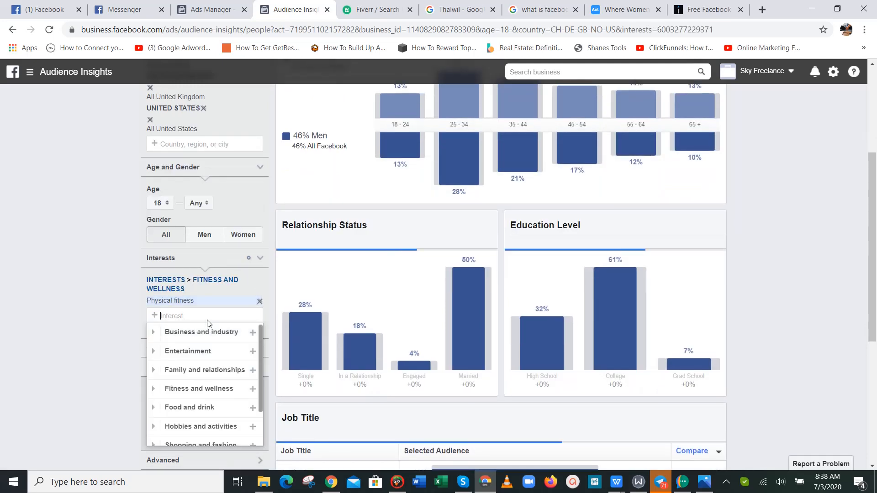
- Add 24 Hour Fitness as an additional interest, keeping only the interest entry and removing the employer one
{"action": "key", "text": "ctrl+v"}
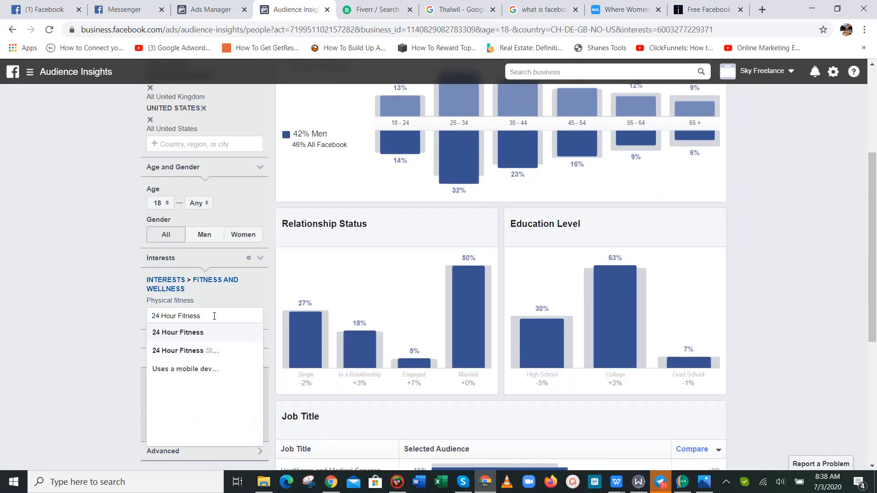
{"action": "left_click", "coordinate": [211, 332]}
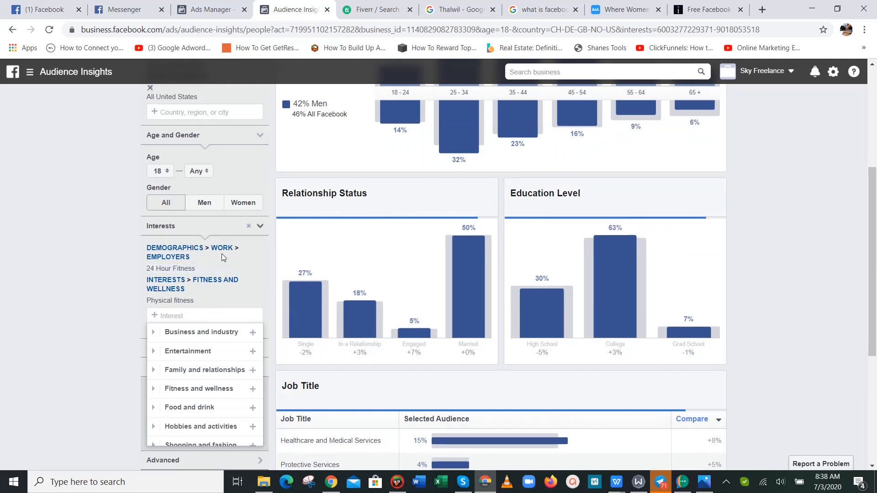
{"action": "key", "text": "ctrl+v"}
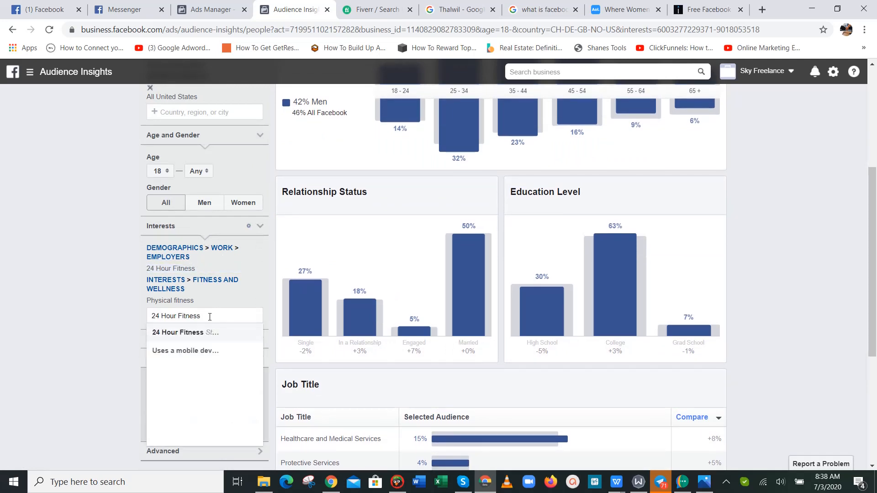
{"action": "left_click", "coordinate": [211, 334]}
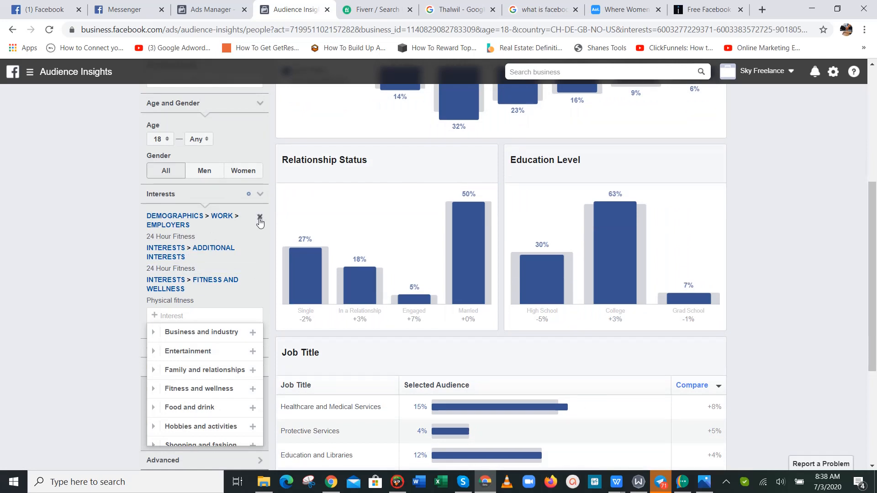
{"action": "left_click", "coordinate": [259, 218]}
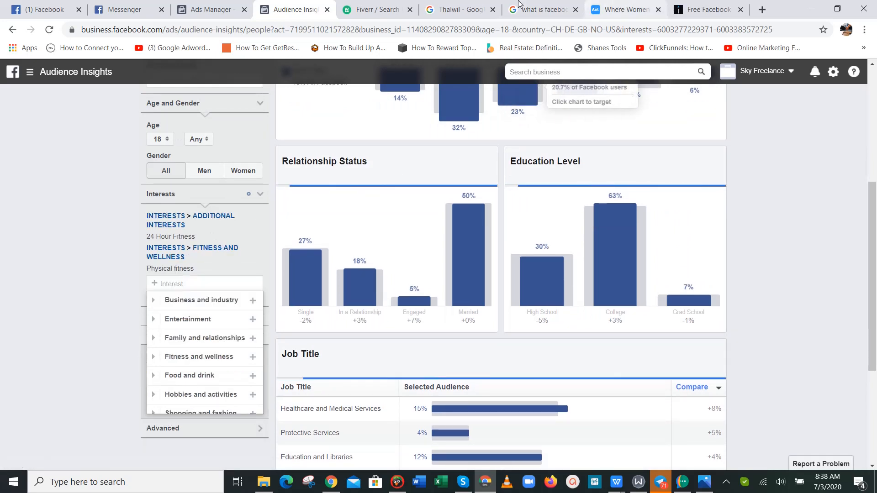
- Return to the EngineScout fitness keyword results and copy the keyword Anytime Fitness
{"action": "left_click", "coordinate": [379, 8]}
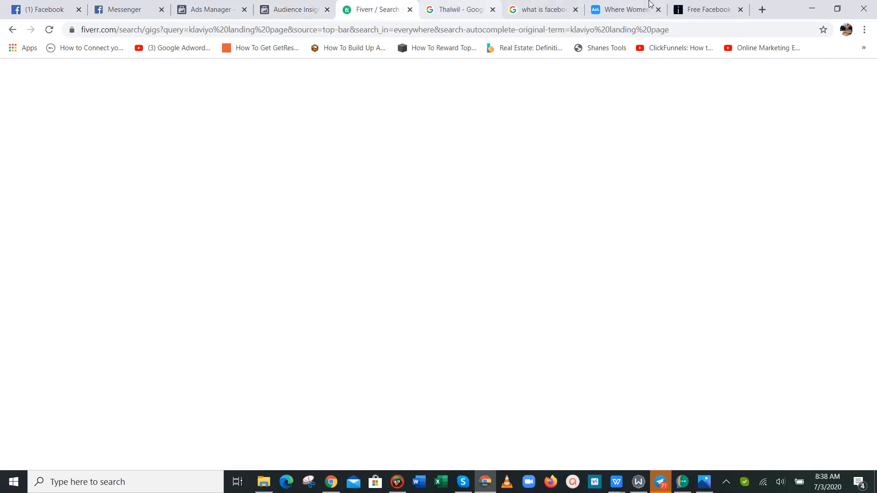
{"action": "left_click", "coordinate": [699, 4]}
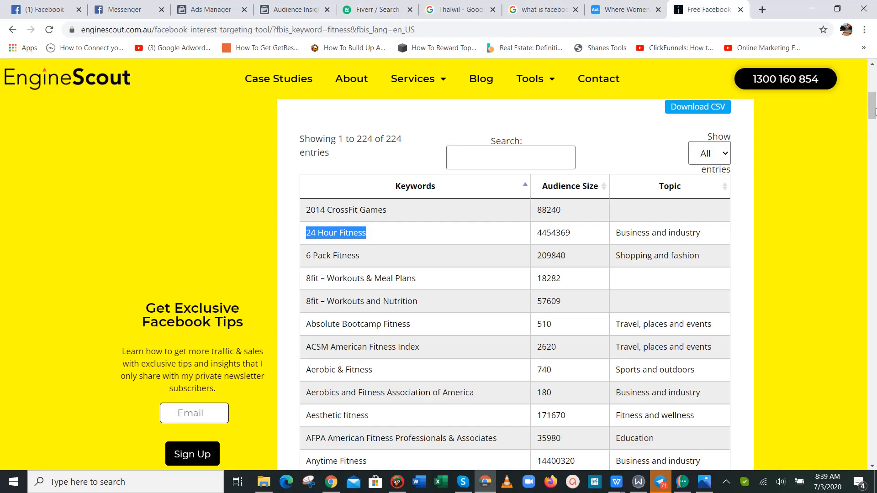
{"action": "left_click_drag", "start_coordinate": [875, 108], "coordinate": [875, 125]}
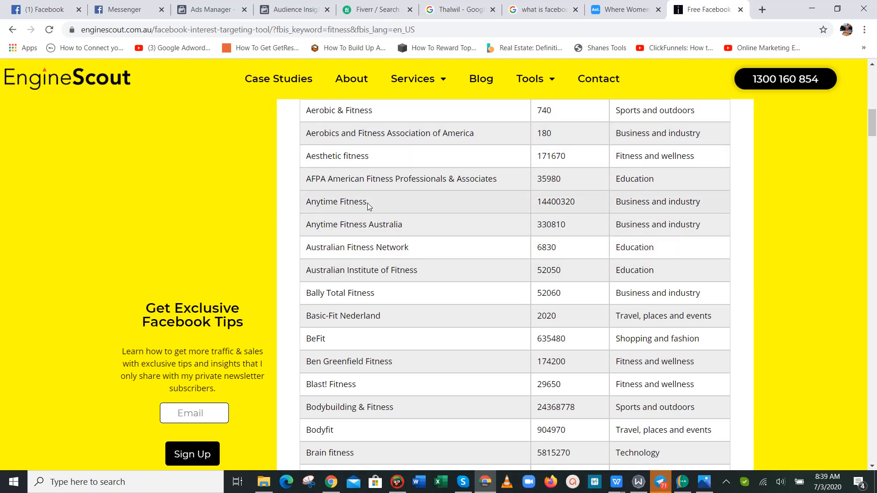
{"action": "left_click_drag", "start_coordinate": [368, 203], "coordinate": [302, 201]}
{"action": "key", "text": "ctrl+c"}
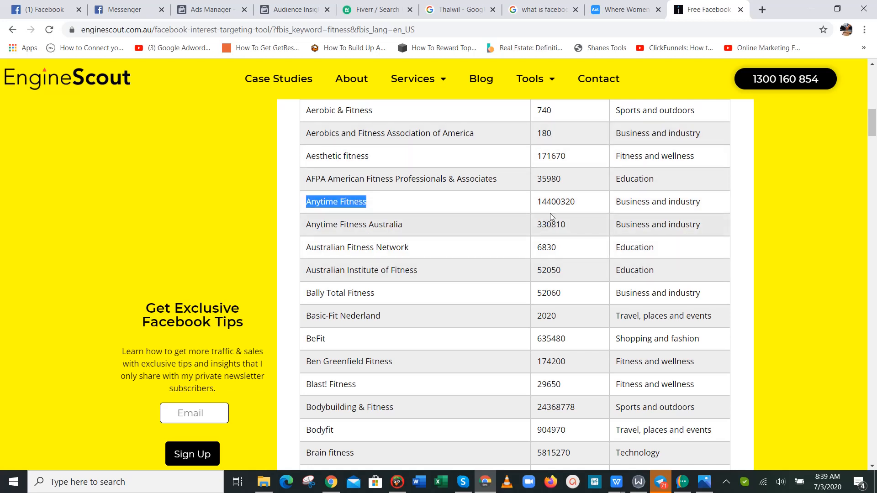
- Add Anytime Fitness to the audience's additional interests in Audience Insights
{"action": "left_click", "coordinate": [485, 482]}
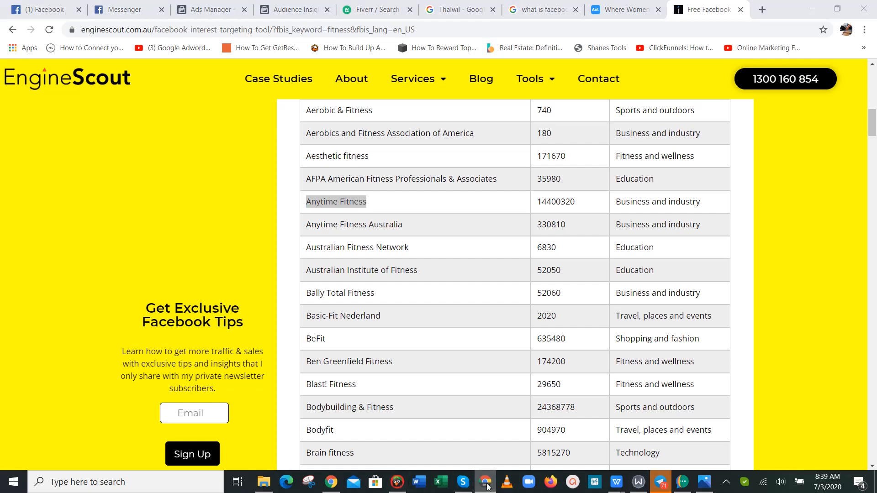
{"action": "left_click", "coordinate": [484, 482]}
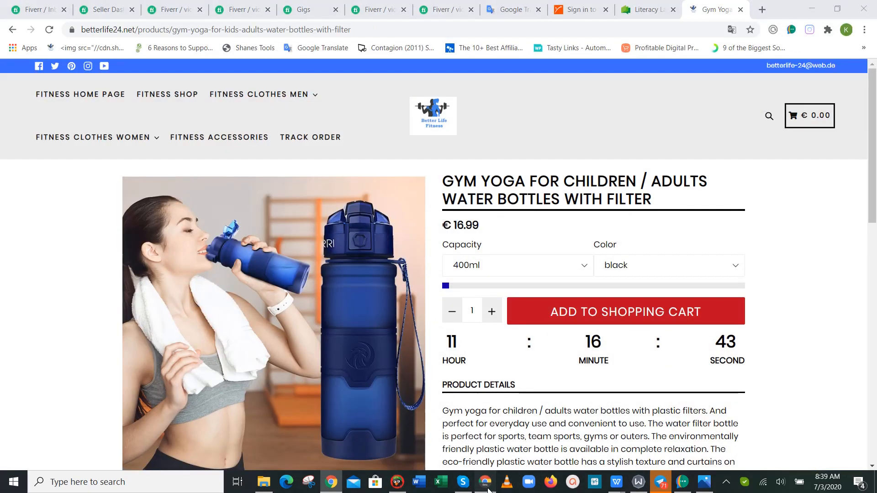
{"action": "left_click", "coordinate": [217, 3]}
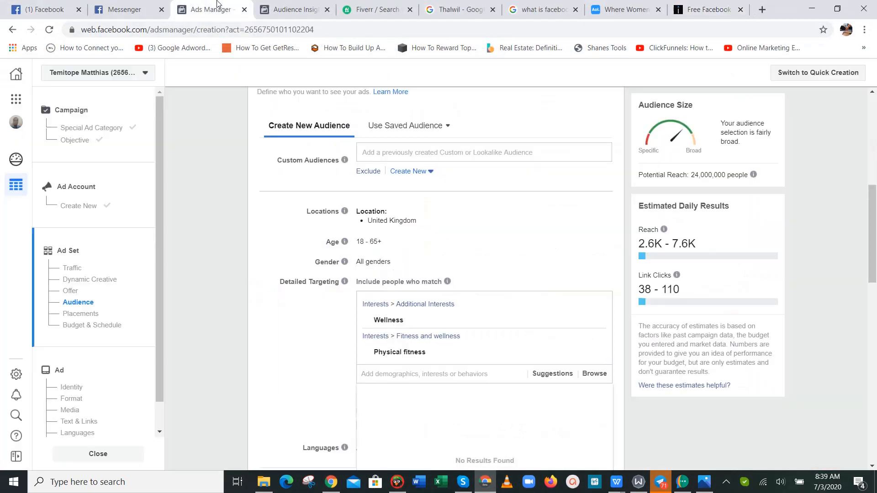
{"action": "left_click", "coordinate": [299, 6]}
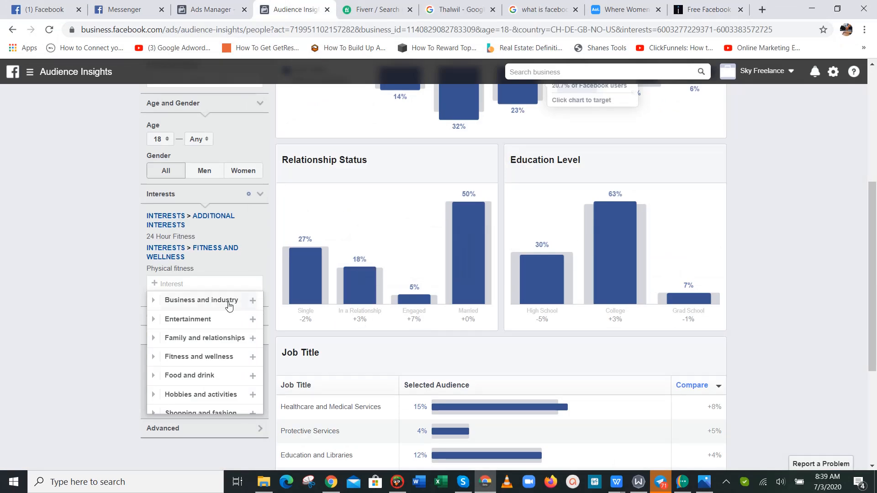
{"action": "key", "text": "ctrl+v"}
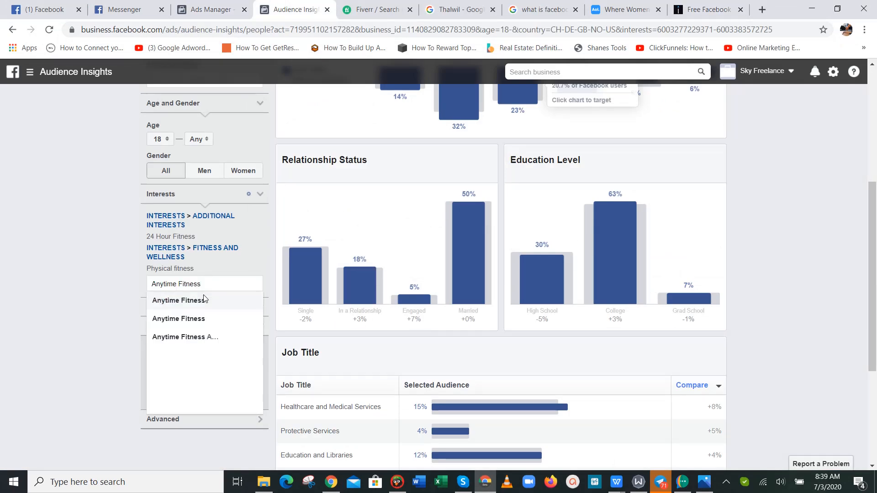
{"action": "left_click", "coordinate": [208, 321]}
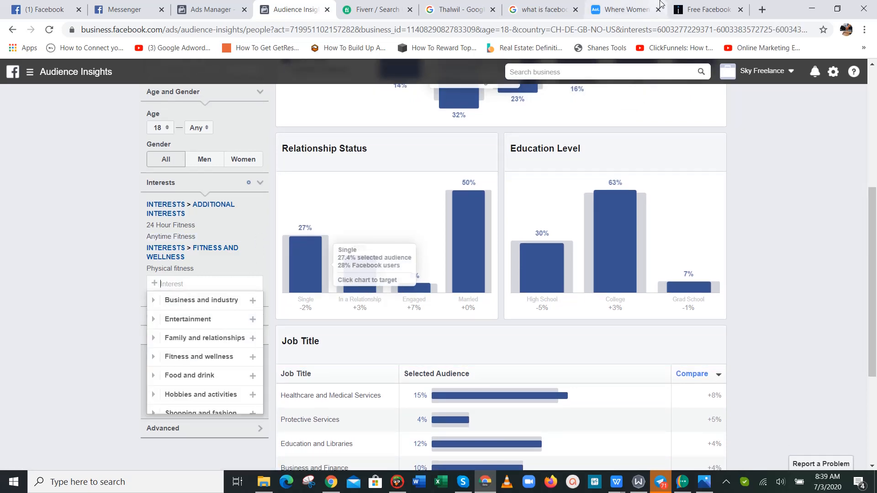
- Copy the keyword Anytime Fitness Australia from the EngineScout results and add it as an interest in Audience Insights
{"action": "key", "text": "ctrl+9"}
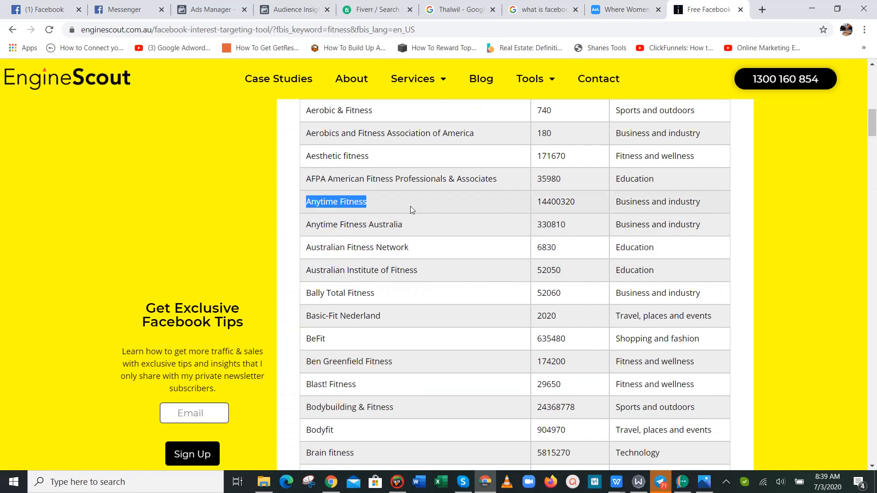
{"action": "left_click_drag", "start_coordinate": [411, 226], "coordinate": [305, 226]}
{"action": "key", "text": "ctrl+c"}
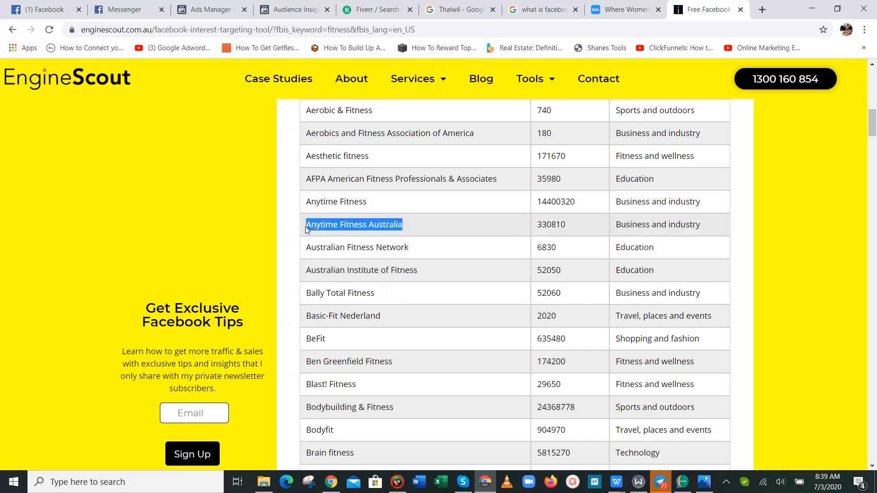
{"action": "left_click", "coordinate": [310, 10]}
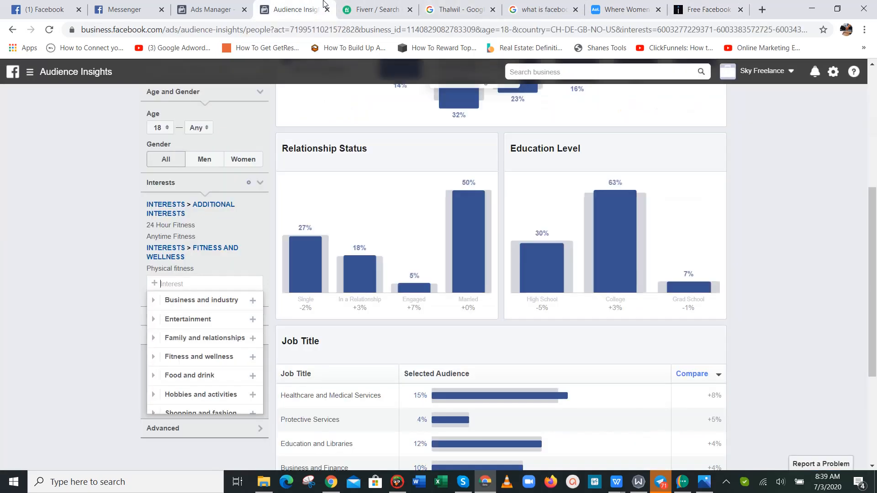
{"action": "key", "text": "ctrl+v"}
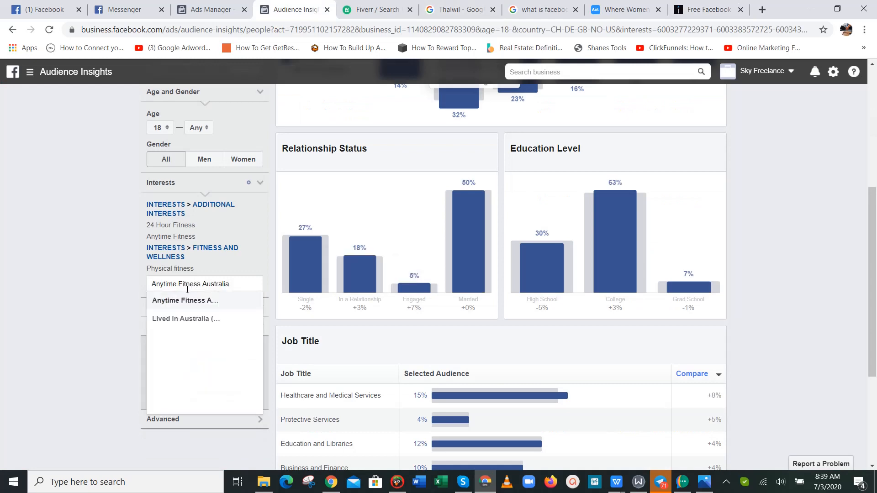
{"action": "left_click", "coordinate": [193, 300]}
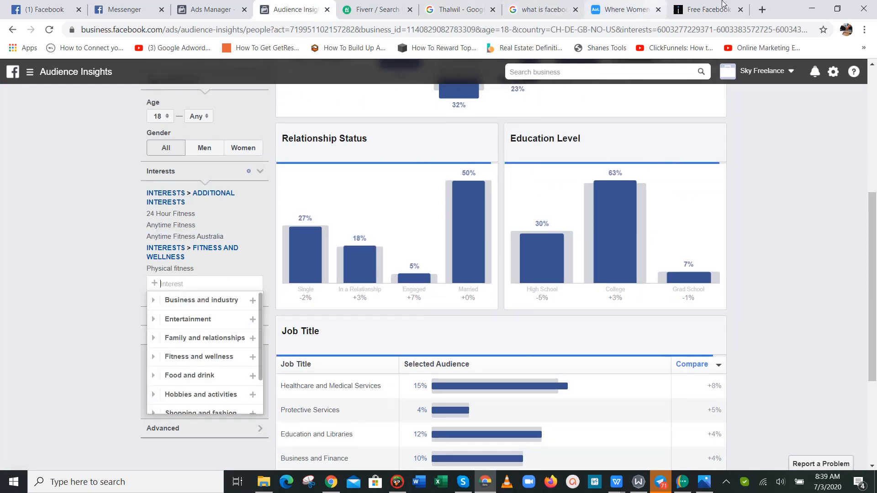
- Take the keyword Bodybuilding & Fitness from the EngineScout results and add it as an interest in Audience Insights
{"action": "left_click", "coordinate": [708, 9]}
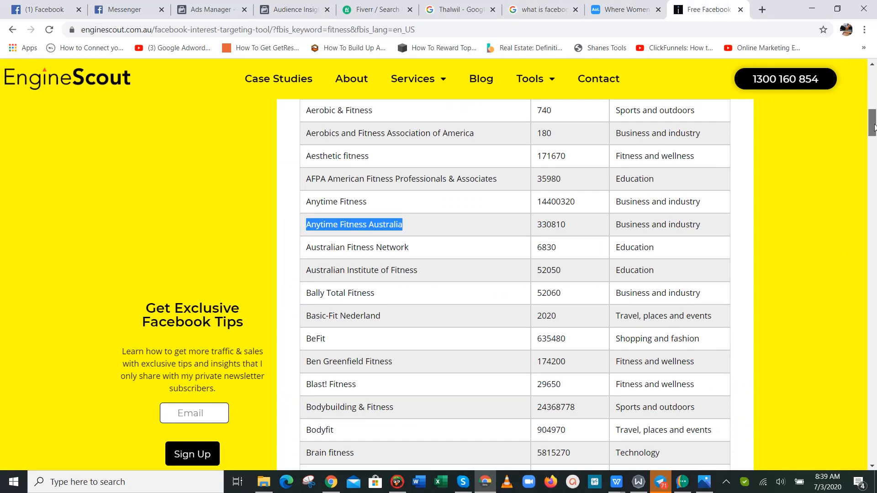
{"action": "left_click_drag", "start_coordinate": [873, 124], "coordinate": [874, 143]}
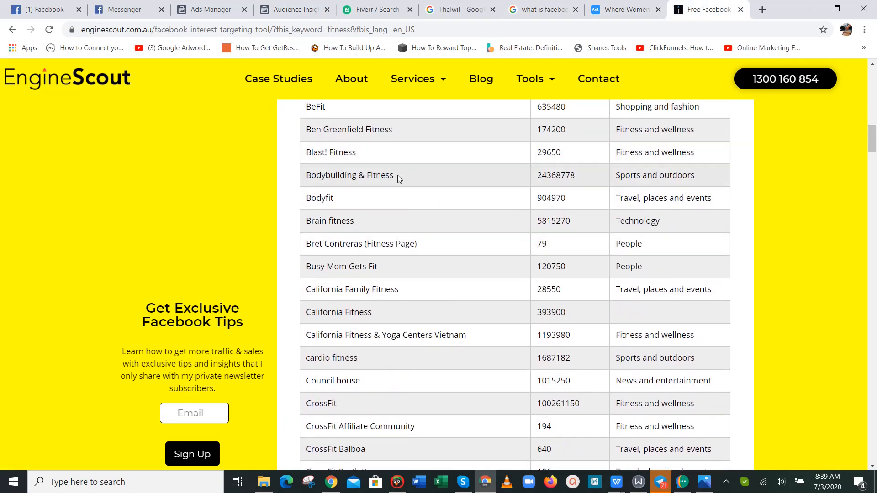
{"action": "mouse_move", "coordinate": [398, 174]}
{"action": "left_mouse_down"}
{"action": "mouse_move", "coordinate": [301, 179]}
{"action": "mouse_move", "coordinate": [389, 177]}
{"action": "left_mouse_up"}
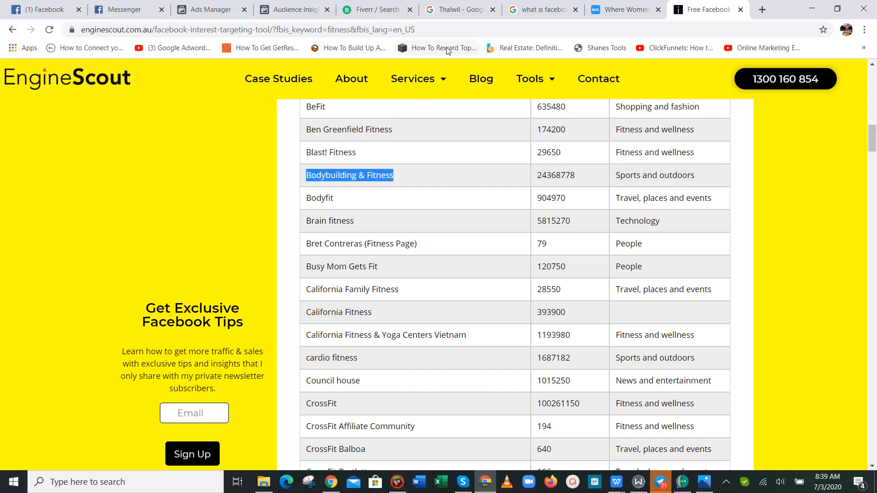
{"action": "left_click", "coordinate": [294, 9]}
{"action": "type", "text": "Bodybuilding & Fitness"}
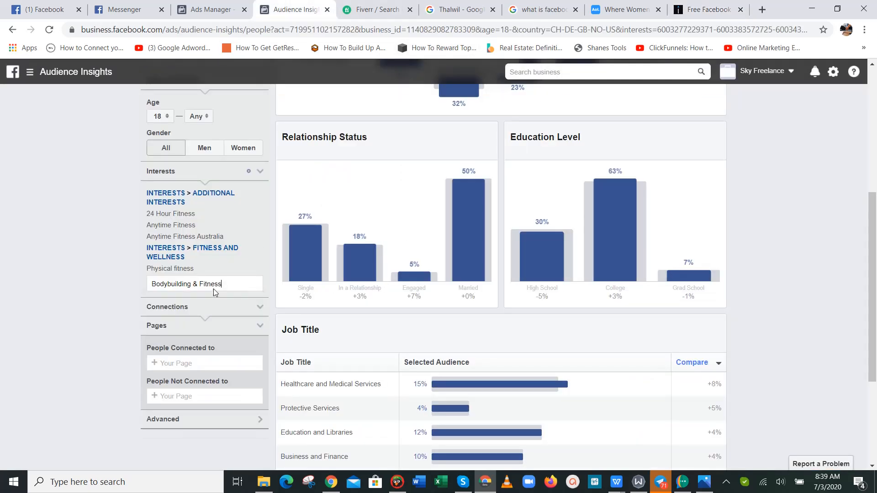
{"action": "left_click", "coordinate": [205, 300]}
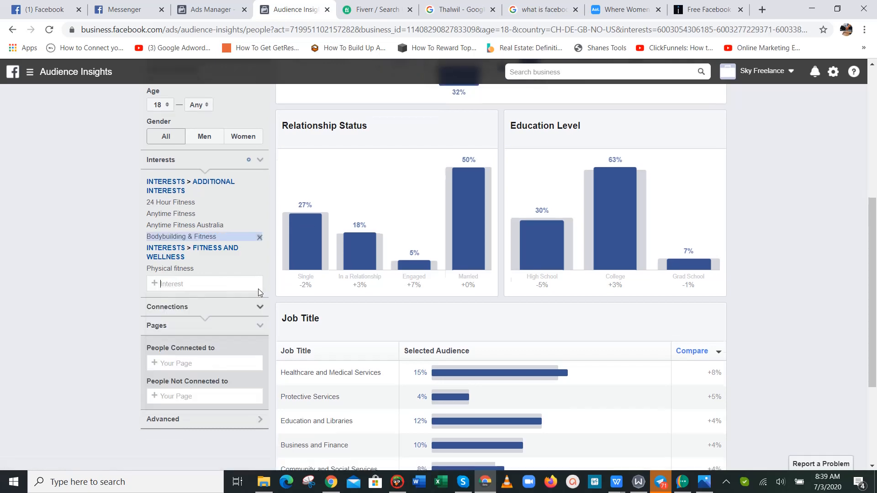
- Copy the keyword California Fitness from the EngineScout results and add it as an interest in Audience Insights
{"action": "left_click", "coordinate": [710, 5]}
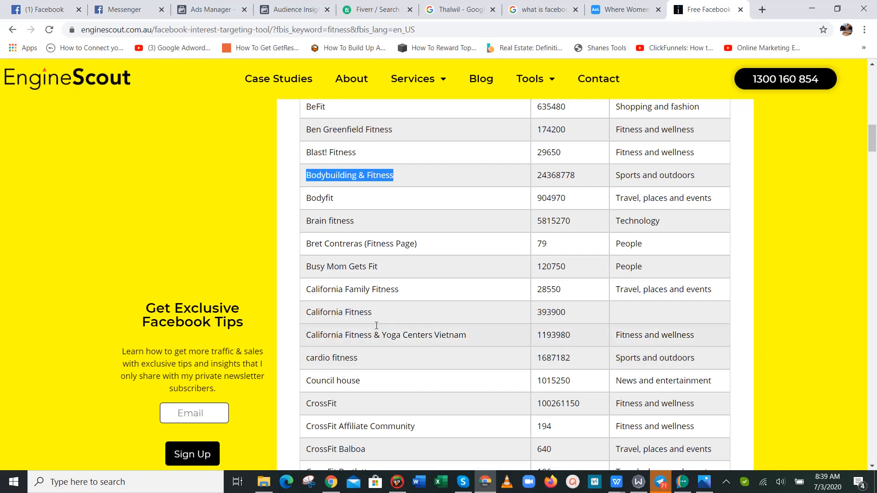
{"action": "left_click_drag", "start_coordinate": [374, 309], "coordinate": [299, 313]}
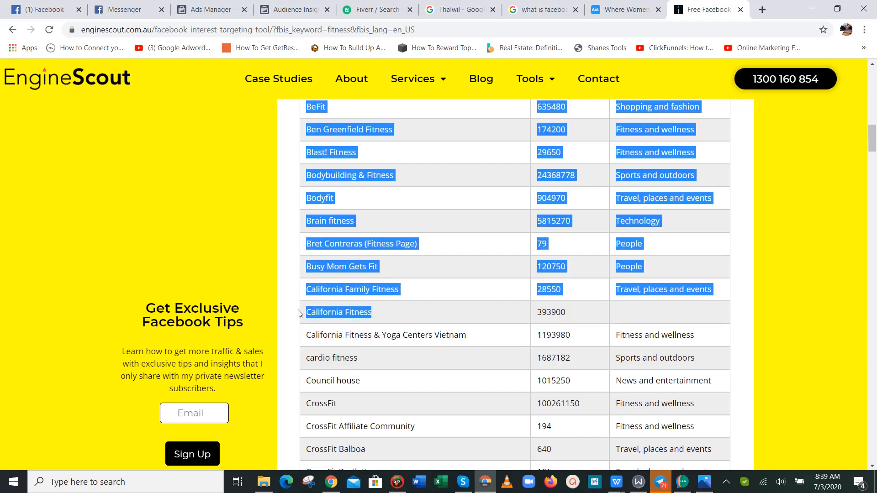
{"action": "left_click", "coordinate": [303, 313]}
{"action": "left_click_drag", "start_coordinate": [376, 312], "coordinate": [303, 315]}
{"action": "key", "text": "ctrl+c"}
{"action": "left_click", "coordinate": [315, 9]}
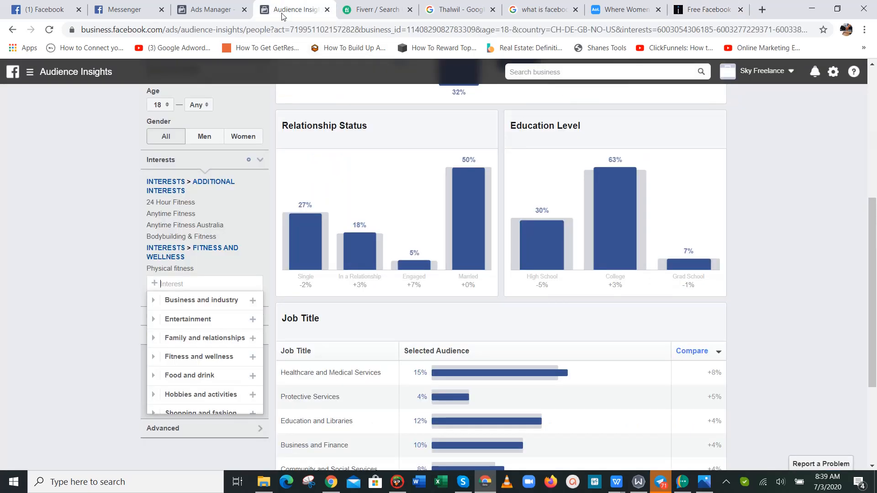
{"action": "key", "text": "ctrl+v"}
{"action": "left_click", "coordinate": [207, 297]}
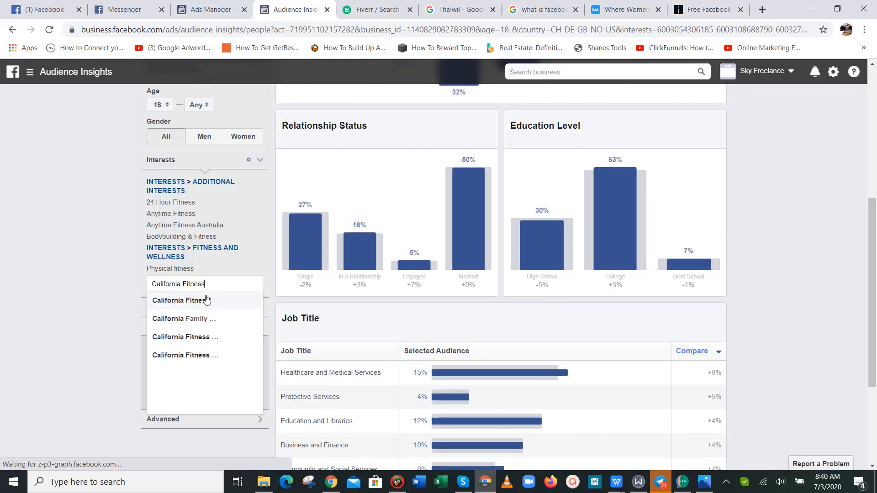
- Try to add the EngineScout keyword Fitness and wellness as an interest in Audience Insights, and decline replacing Physical fitness with it
{"action": "left_click", "coordinate": [707, 10]}
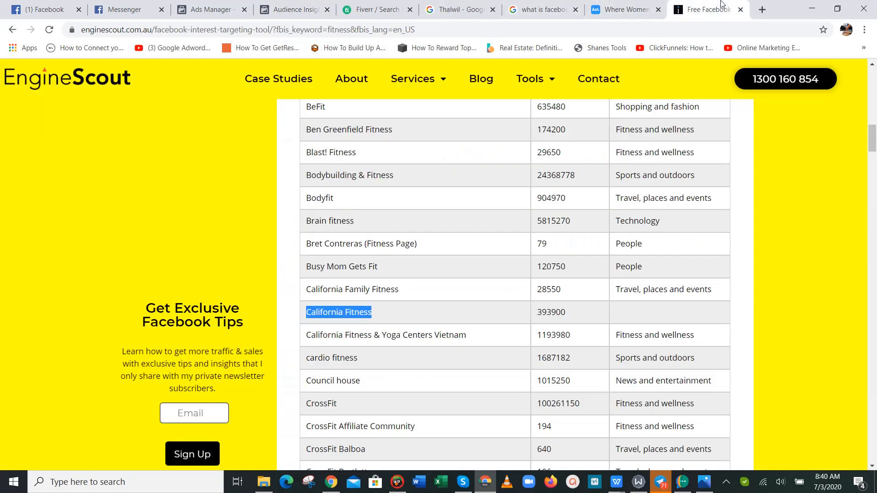
{"action": "left_click_drag", "start_coordinate": [875, 134], "coordinate": [875, 220]}
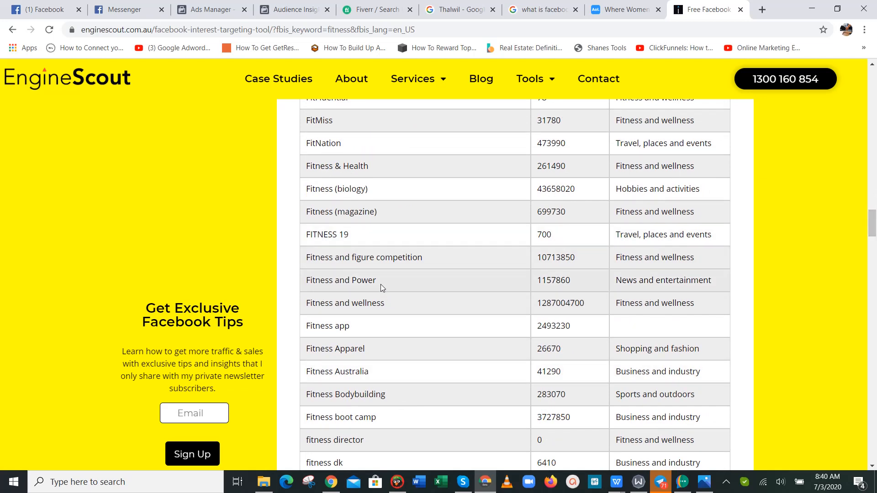
{"action": "left_click_drag", "start_coordinate": [384, 298], "coordinate": [303, 303]}
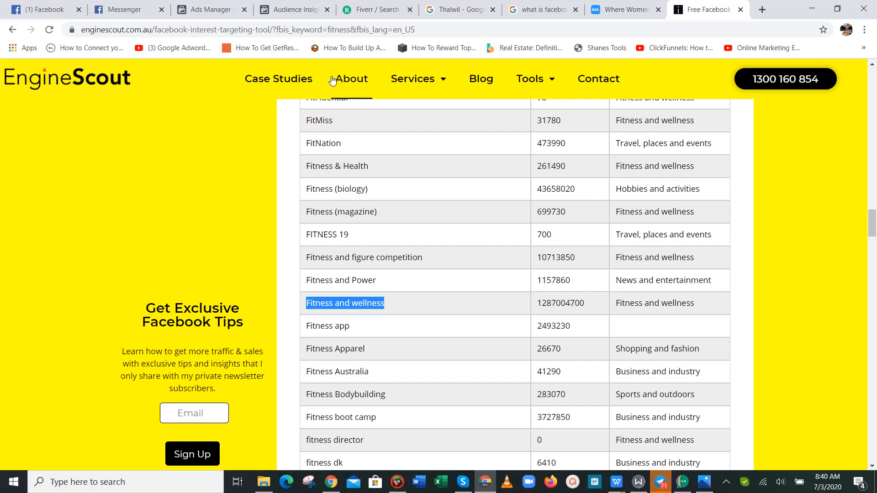
{"action": "left_click", "coordinate": [293, 9]}
{"action": "key", "text": "ctrl+v"}
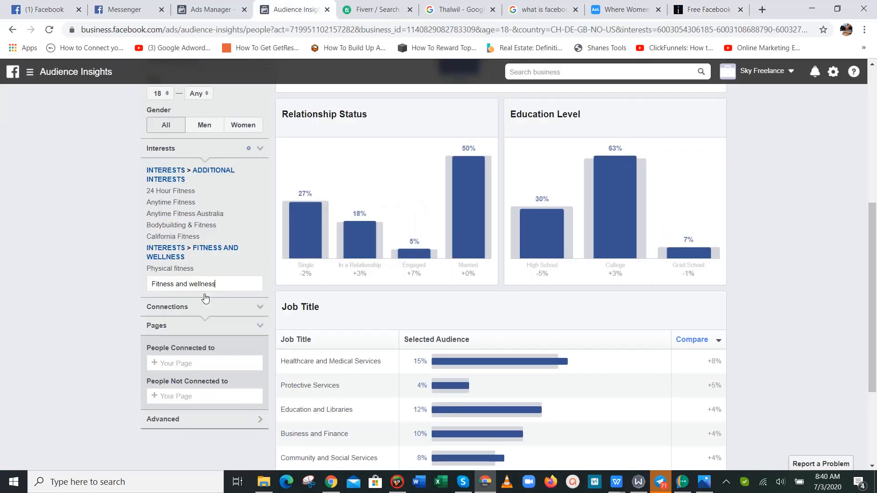
{"action": "left_click", "coordinate": [199, 301]}
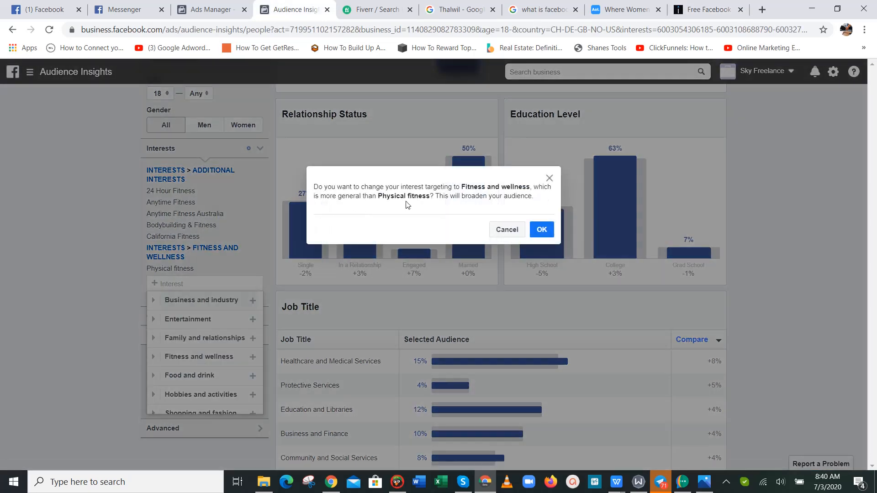
{"action": "left_click", "coordinate": [503, 230]}
- Copy the keyword Fitness and Power from the EngineScout results and add it to the audience's interests in Audience Insights
{"action": "left_click", "coordinate": [707, 9]}
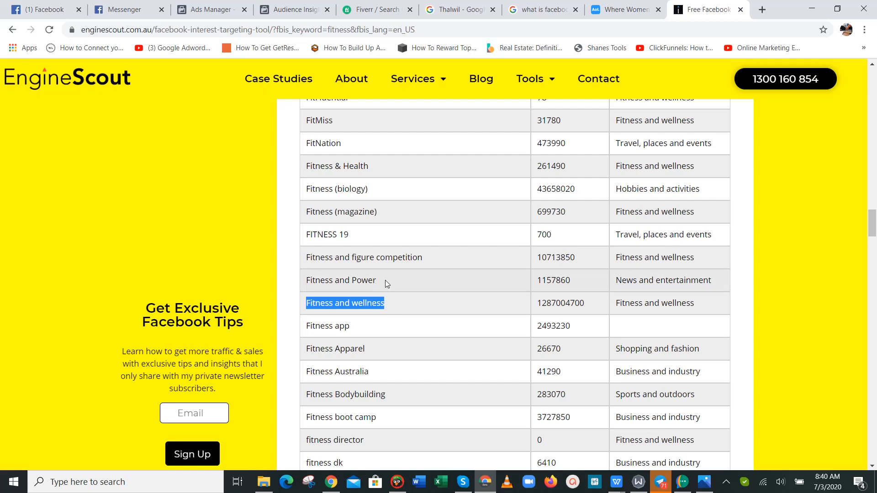
{"action": "left_click_drag", "start_coordinate": [385, 280], "coordinate": [306, 285]}
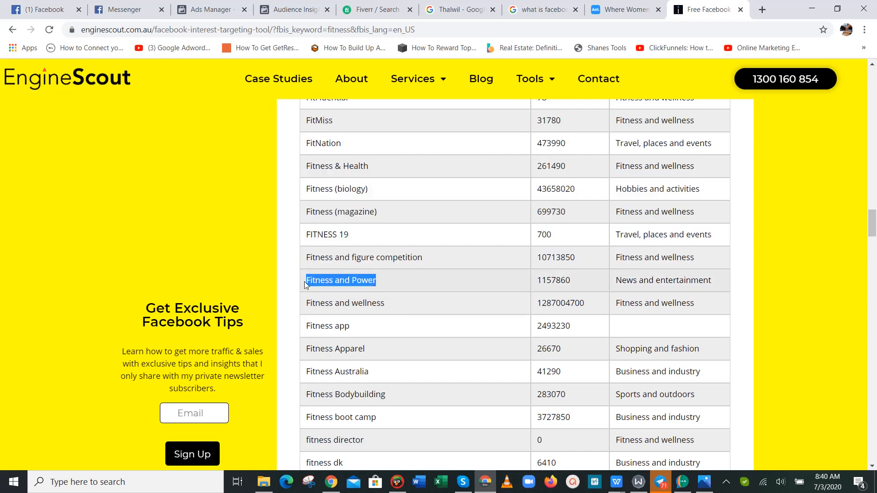
{"action": "left_click", "coordinate": [298, 5]}
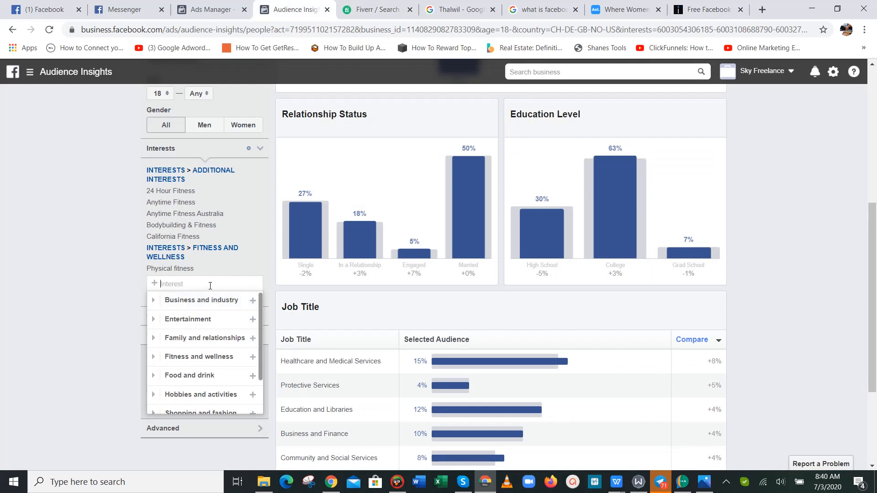
{"action": "key", "text": "ctrl+v"}
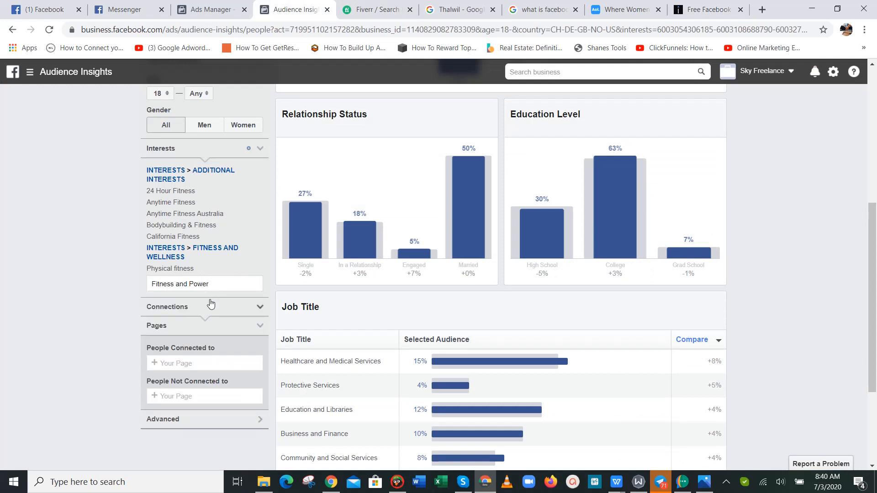
{"action": "left_click", "coordinate": [207, 298]}
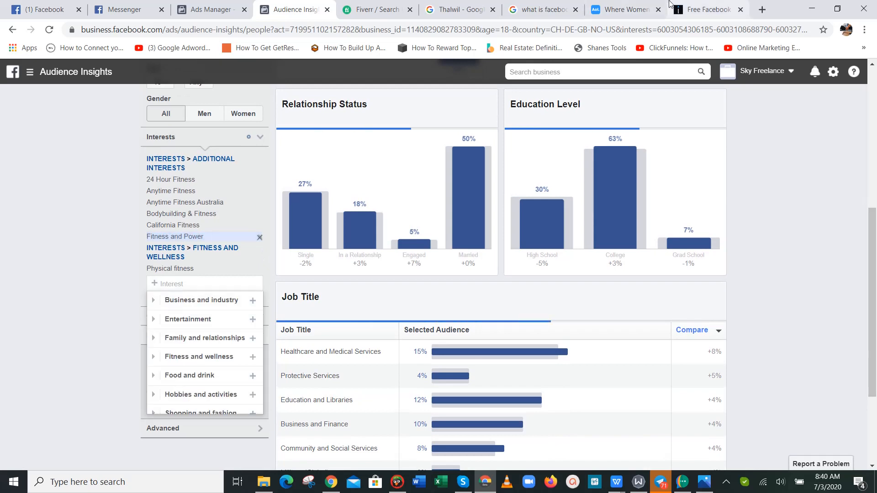
- Take the keyword Fitness (magazine) from the EngineScout results and add it as an interest in Audience Insights
{"action": "left_click", "coordinate": [708, 9]}
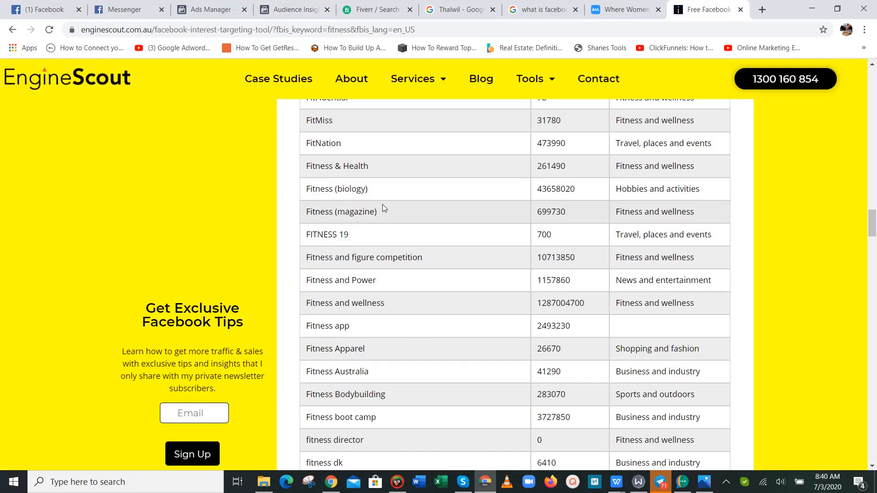
{"action": "left_click_drag", "start_coordinate": [382, 206], "coordinate": [312, 212]}
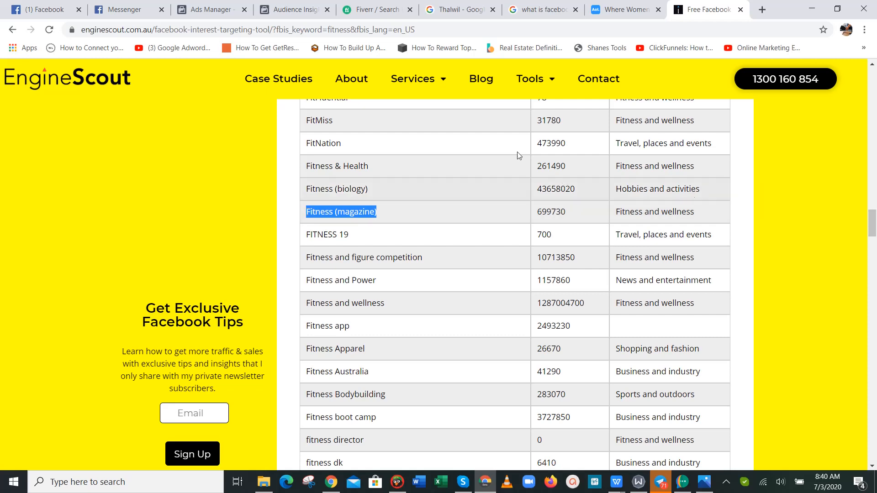
{"action": "left_click", "coordinate": [312, 5]}
{"action": "key", "text": "ctrl+v"}
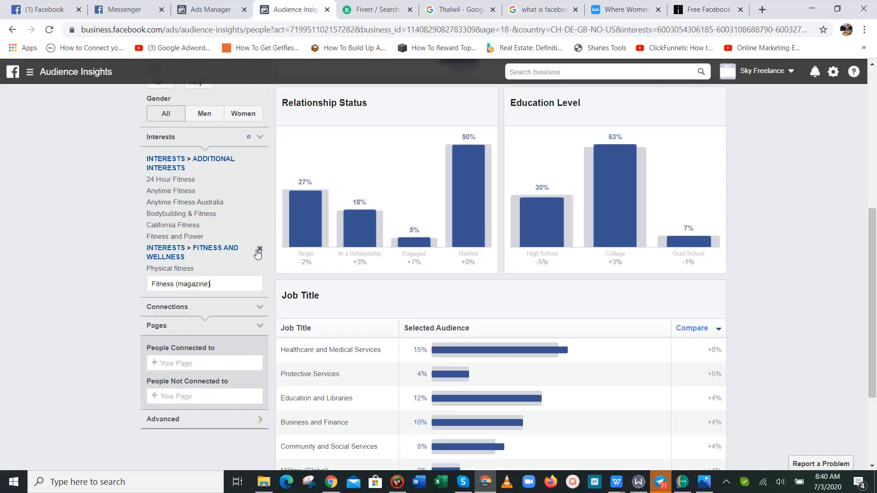
{"action": "left_click", "coordinate": [213, 309]}
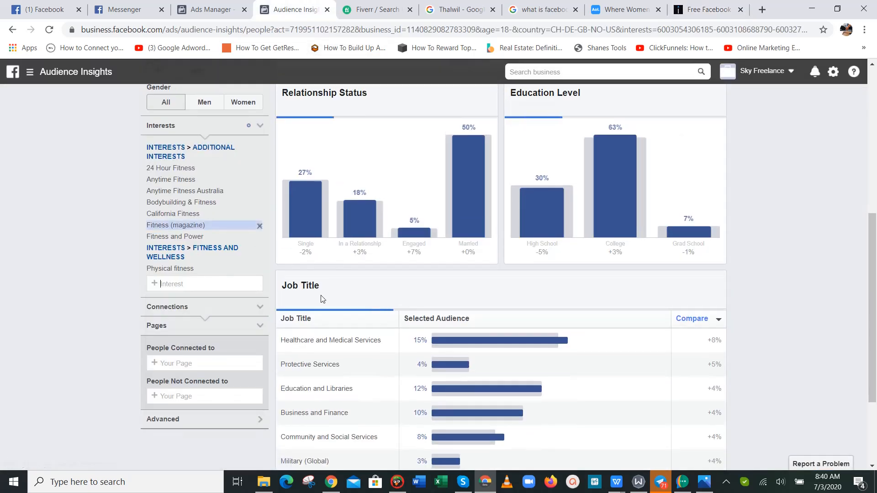
- Copy the keyword Life Fitness from the EngineScout results, search for it in the Audience Insights interests, and add the suggested Life Time Fitness
{"action": "left_click", "coordinate": [707, 9]}
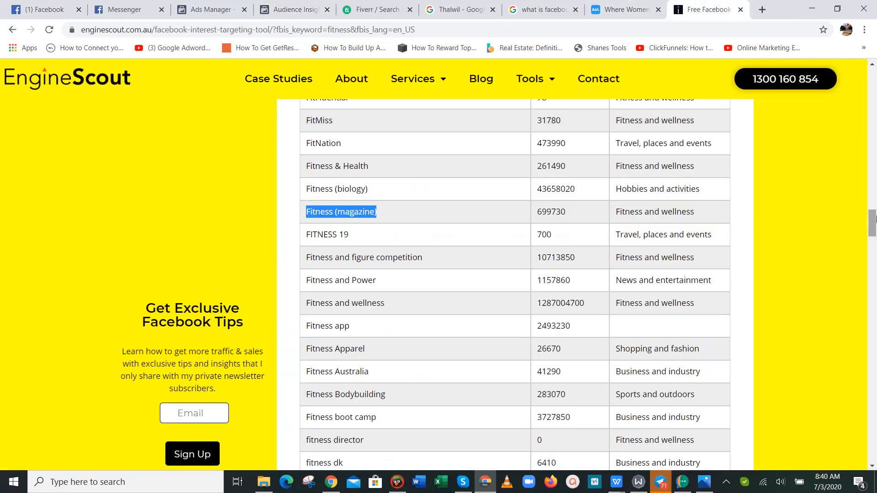
{"action": "left_click_drag", "start_coordinate": [875, 218], "coordinate": [875, 324]}
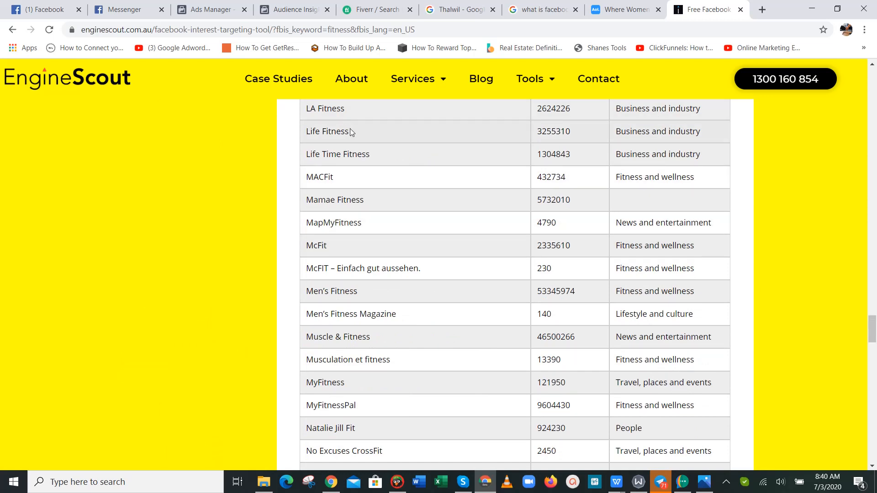
{"action": "left_click_drag", "start_coordinate": [351, 131], "coordinate": [306, 132]}
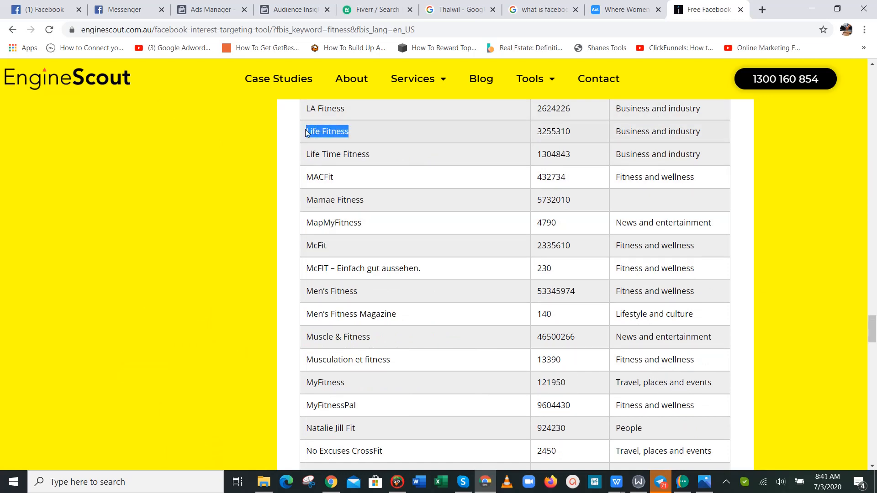
{"action": "left_click", "coordinate": [292, 9]}
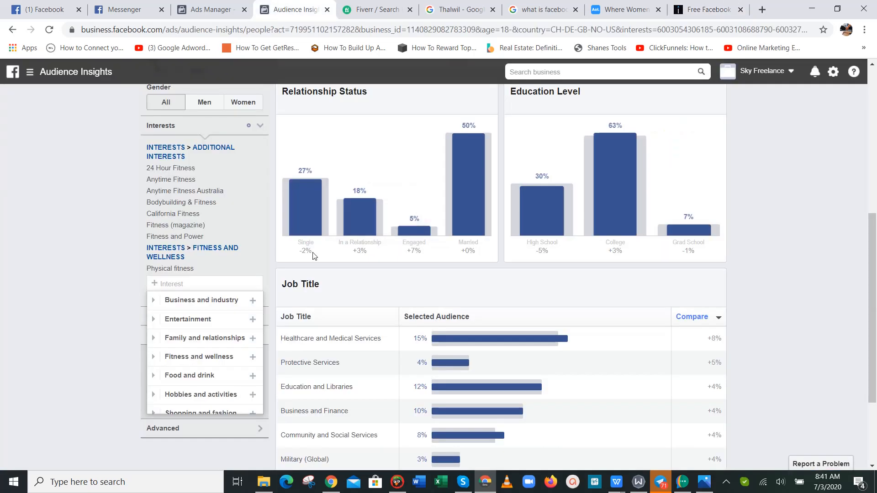
{"action": "type", "text": "Life Fitness"}
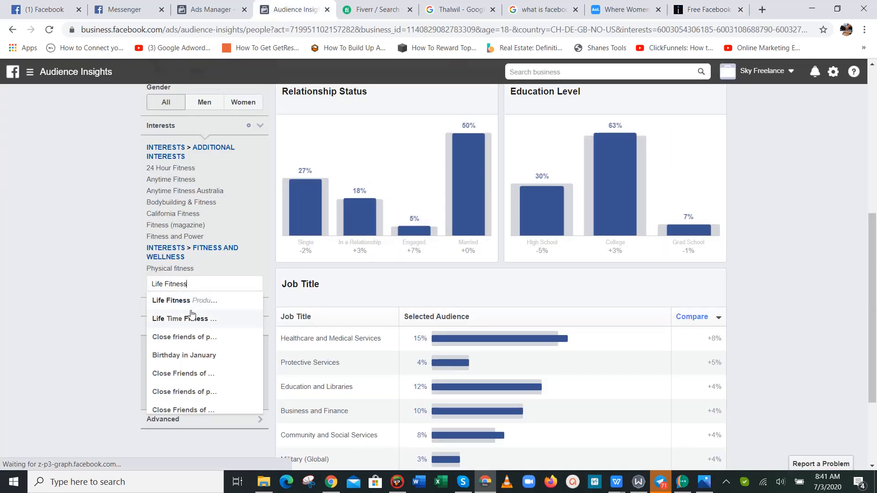
{"action": "left_click", "coordinate": [192, 319]}
- Copy the keyword Men's Fitness from the EngineScout results and add it as an interest in Audience Insights
{"action": "key", "text": "ctrl+9"}
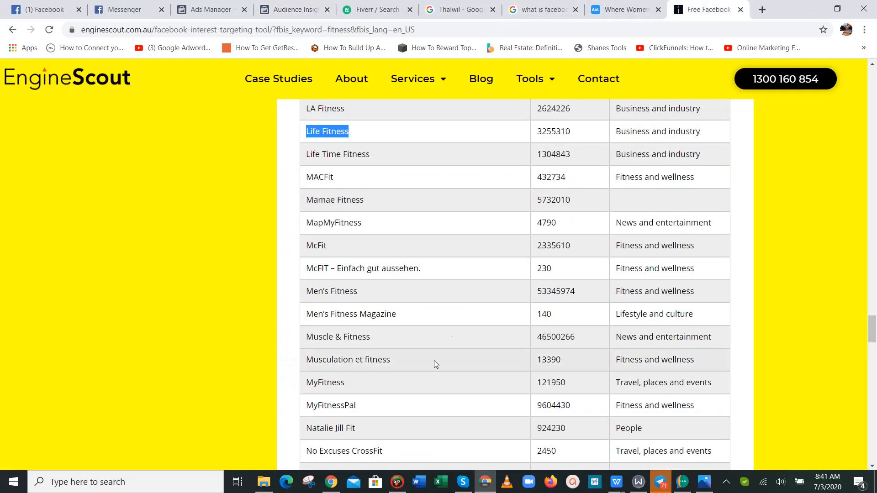
{"action": "left_click", "coordinate": [360, 289]}
{"action": "left_click_drag", "start_coordinate": [309, 289], "coordinate": [388, 297]}
{"action": "key", "text": "ctrl+c"}
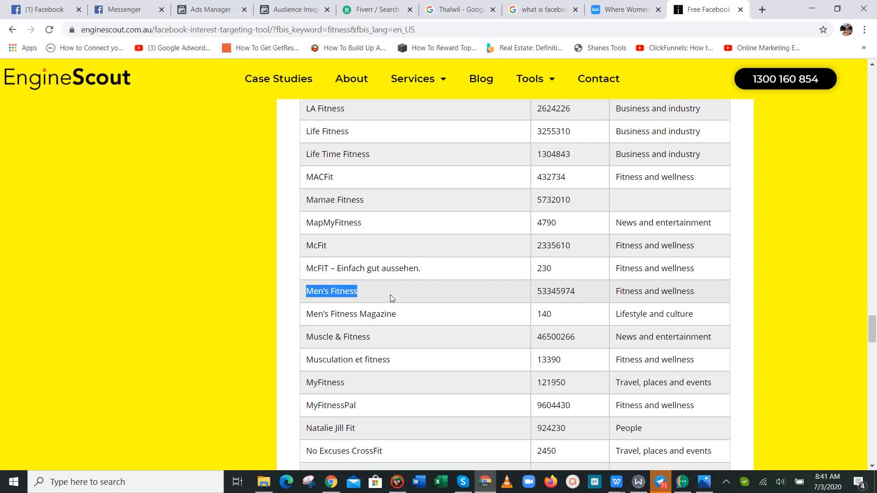
{"action": "left_click", "coordinate": [268, 5]}
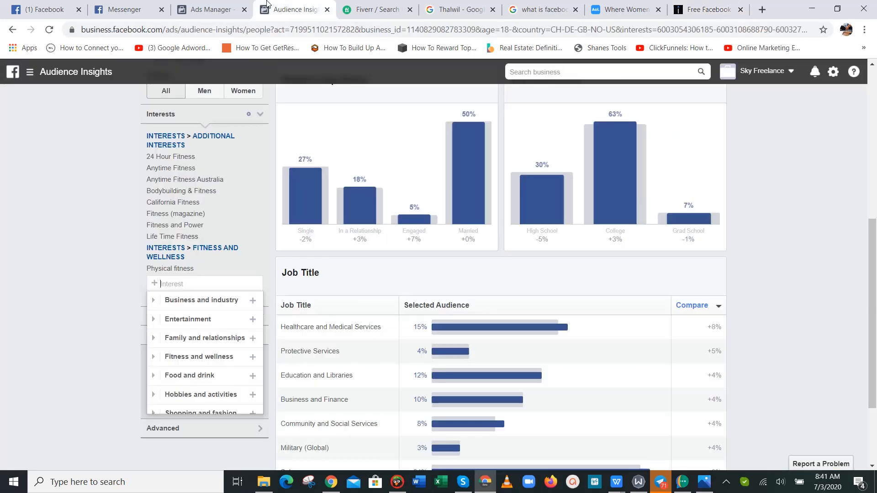
{"action": "key", "text": "ctrl+v"}
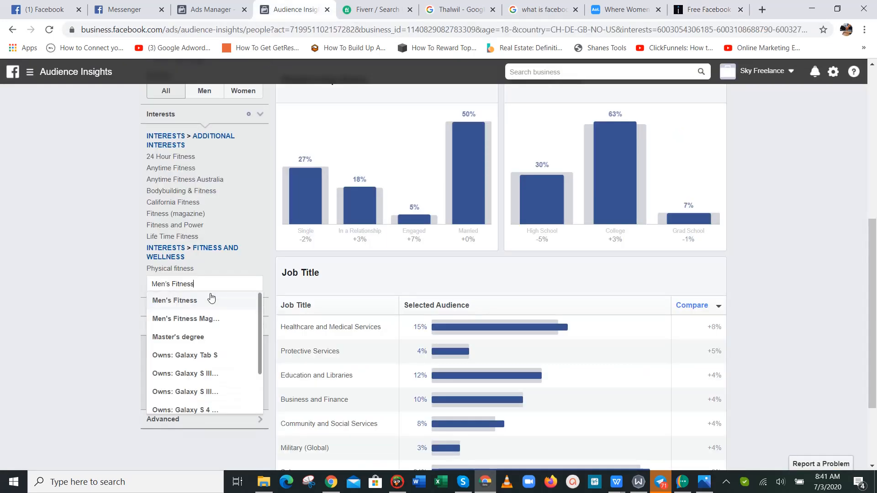
{"action": "left_click", "coordinate": [211, 296]}
- Review the new audience's demographics in Audience Insights, examining the job titles and the age and gender breakdown for women and men
{"action": "left_click", "coordinate": [708, 9]}
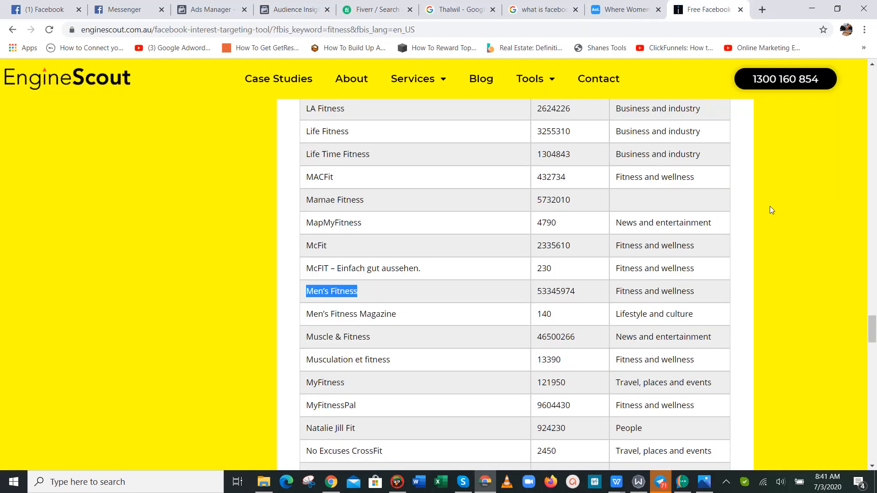
{"action": "left_click_drag", "start_coordinate": [870, 307], "coordinate": [810, 94]}
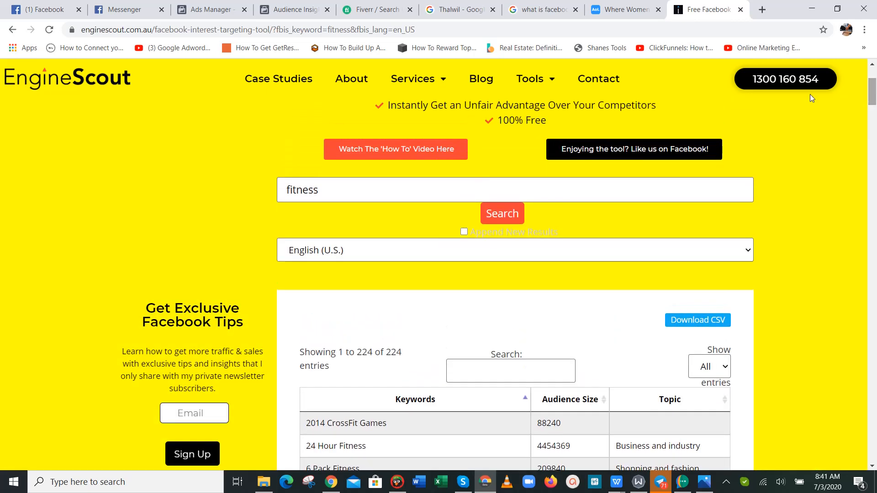
{"action": "left_click", "coordinate": [321, 5]}
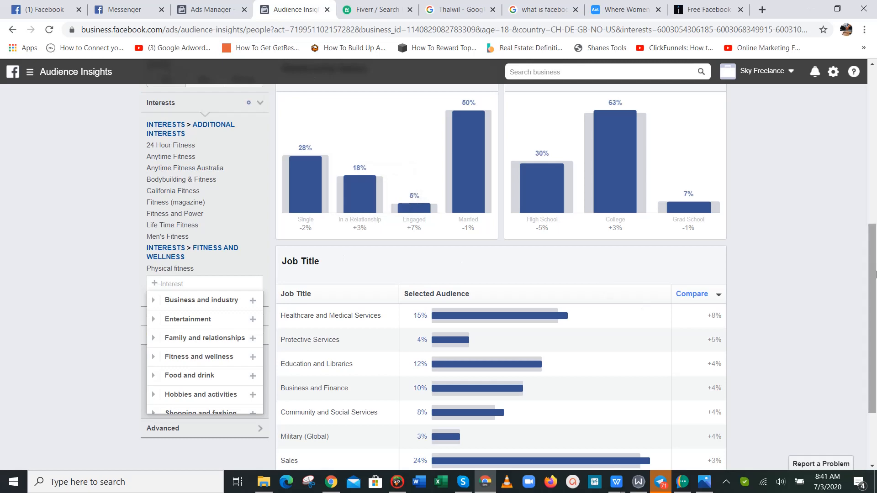
{"action": "left_click", "coordinate": [769, 297]}
{"action": "left_click_drag", "start_coordinate": [874, 354], "coordinate": [875, 402]}
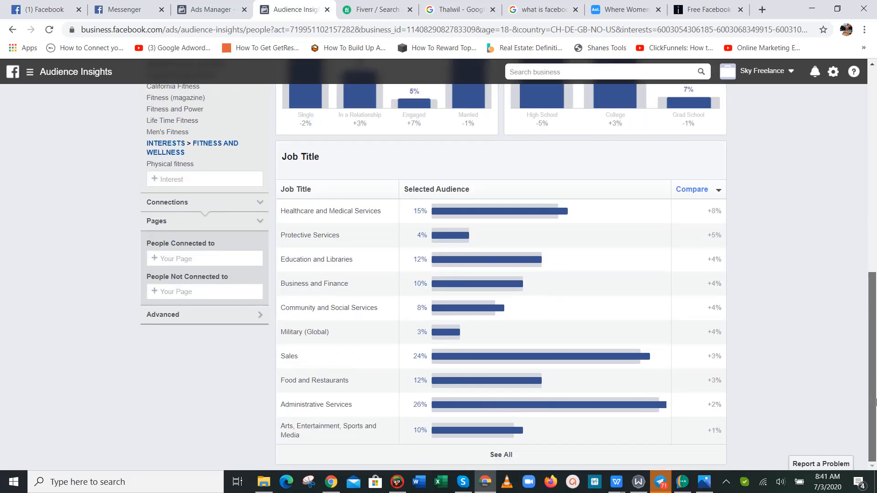
{"action": "left_click_drag", "start_coordinate": [875, 363], "coordinate": [875, 152]}
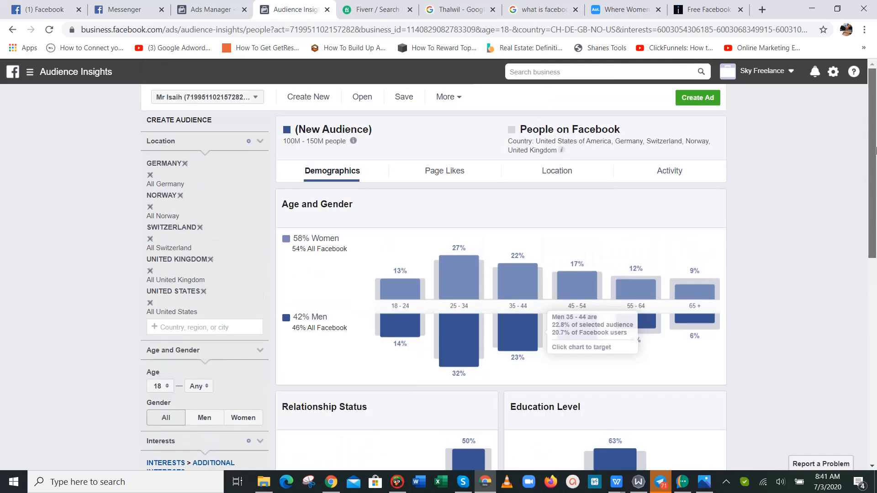
{"action": "scroll", "coordinate": [562, 206], "scroll_direction": "down", "scroll_amount": 1}
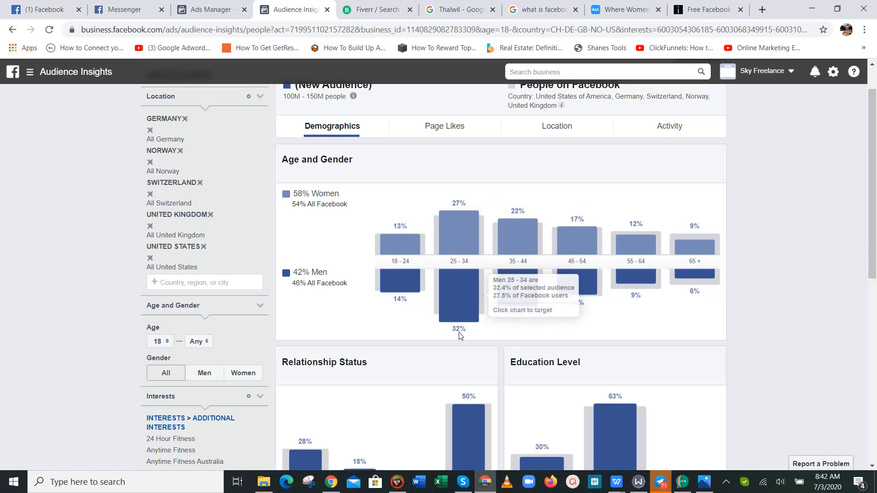
{"action": "mouse_move", "coordinate": [457, 324]}
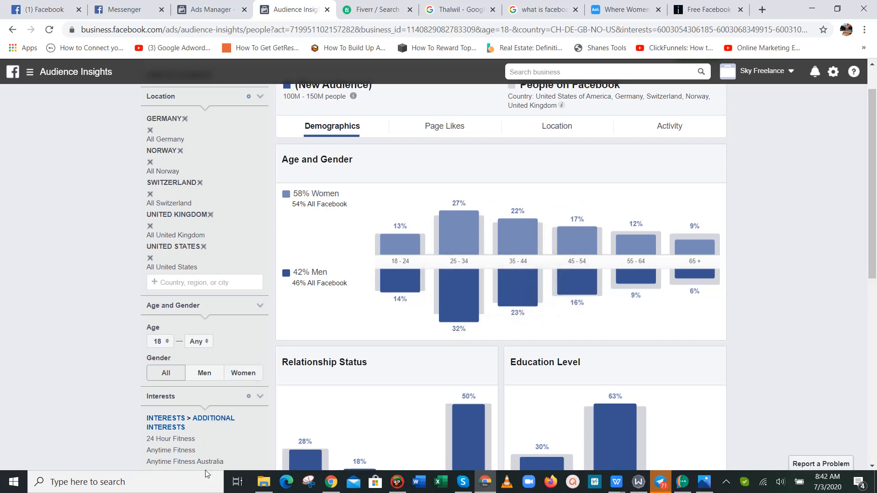
{"action": "mouse_move", "coordinate": [528, 242]}
{"action": "mouse_move", "coordinate": [515, 301]}
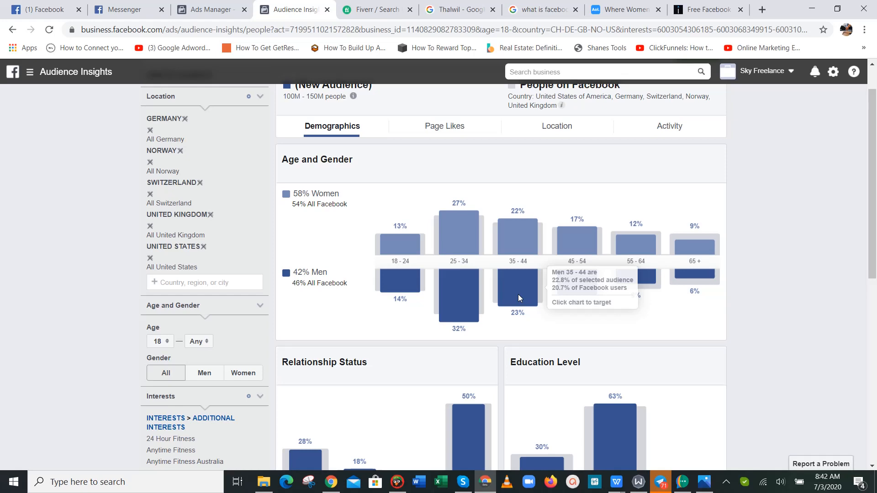
- Set the minimum age of the new audience to 25
{"action": "mouse_move", "coordinate": [578, 249]}
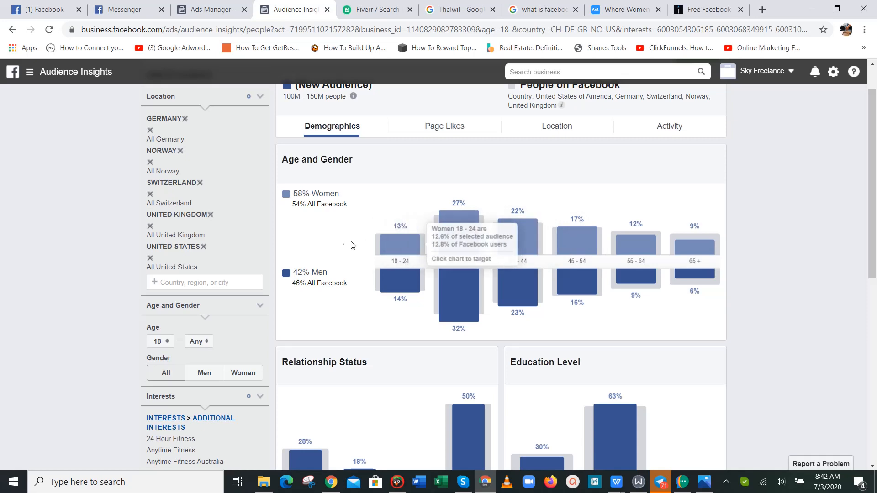
{"action": "mouse_move", "coordinate": [456, 262]}
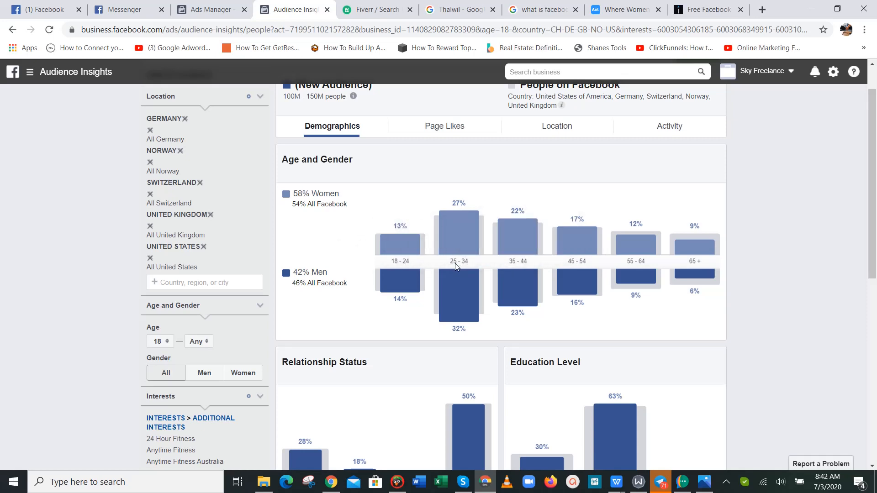
{"action": "mouse_move", "coordinate": [596, 261]}
{"action": "left_click", "coordinate": [164, 346]}
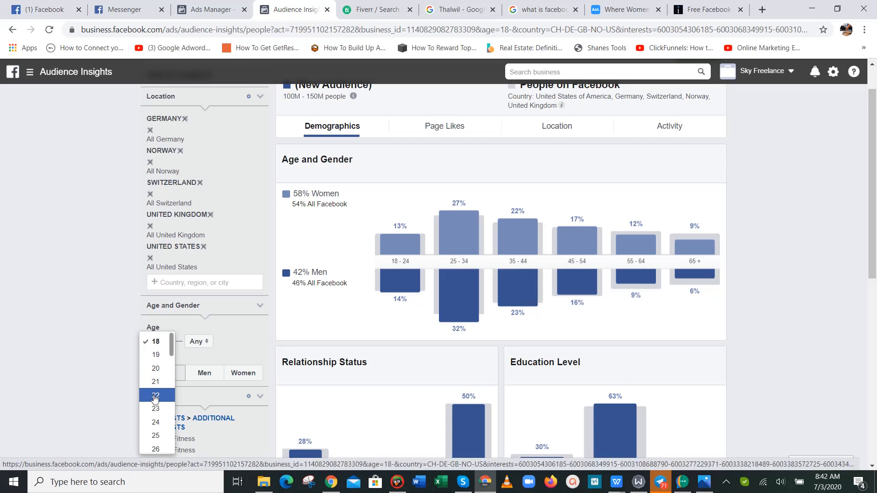
{"action": "left_click", "coordinate": [154, 438]}
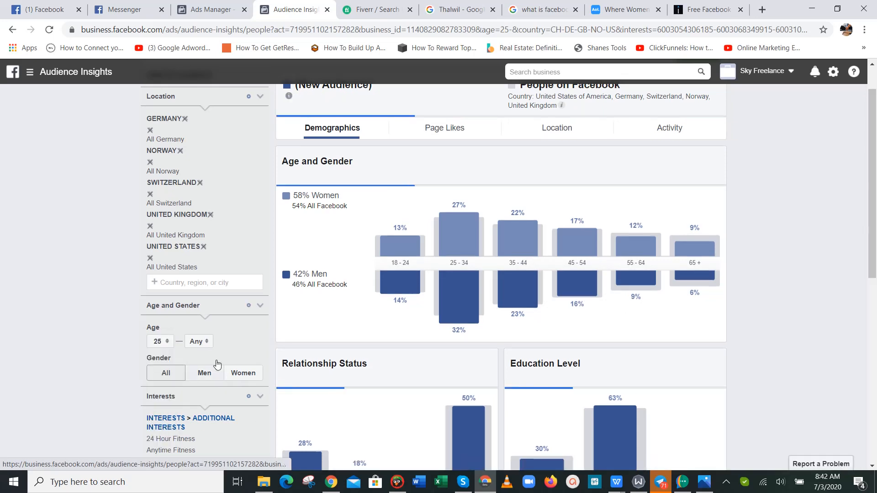
- Set the maximum age of the new audience to 54
{"action": "left_click", "coordinate": [199, 342]}
{"action": "left_click_drag", "start_coordinate": [210, 349], "coordinate": [212, 418]}
{"action": "left_click", "coordinate": [204, 410]}
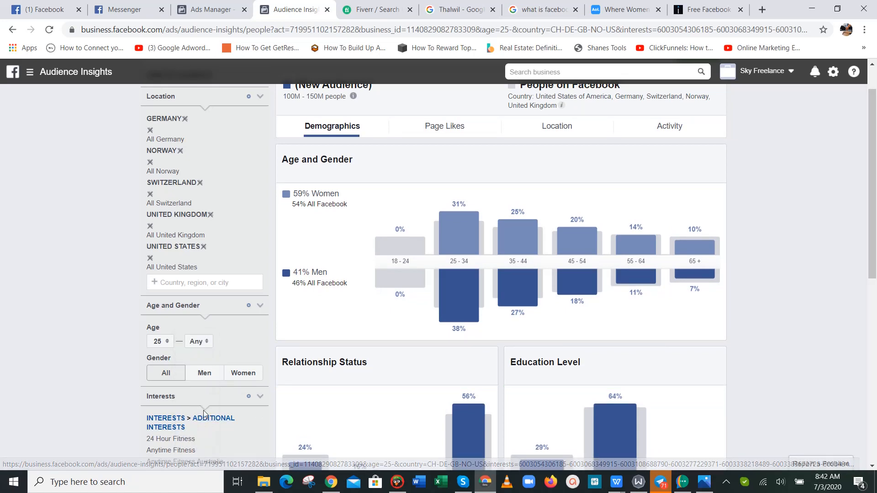
{"action": "left_click", "coordinate": [196, 341]}
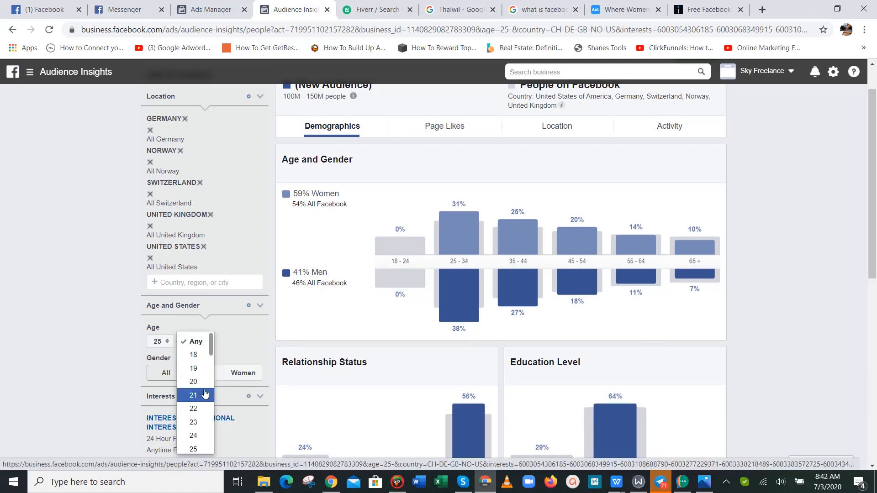
{"action": "left_click_drag", "start_coordinate": [204, 397], "coordinate": [206, 371]}
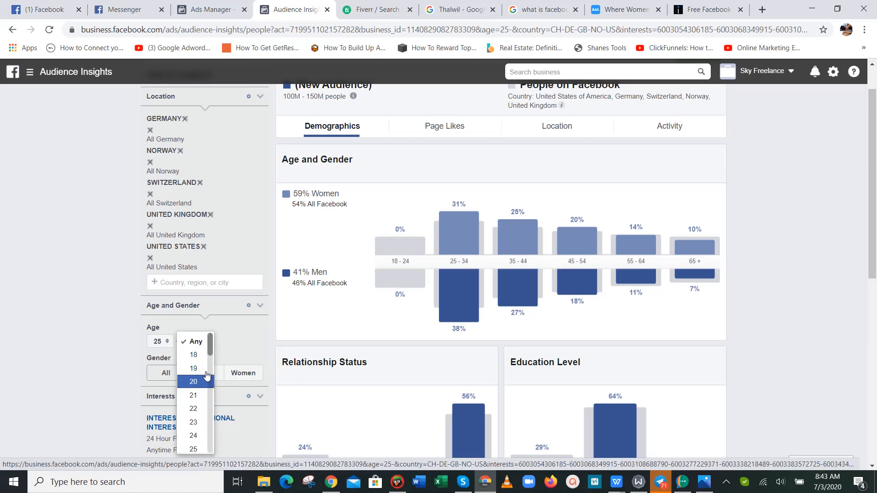
{"action": "key", "text": "Down"}
{"action": "key", "text": "Down"}
{"action": "key", "text": "Down"}
{"action": "key", "text": "Down"}
{"action": "key", "text": "Down"}
{"action": "key", "text": "Down"}
{"action": "key", "text": "Down"}
{"action": "key", "text": "Down"}
{"action": "key", "text": "Down"}
{"action": "scroll", "coordinate": [207, 375], "scroll_direction": "down", "scroll_amount": 10}
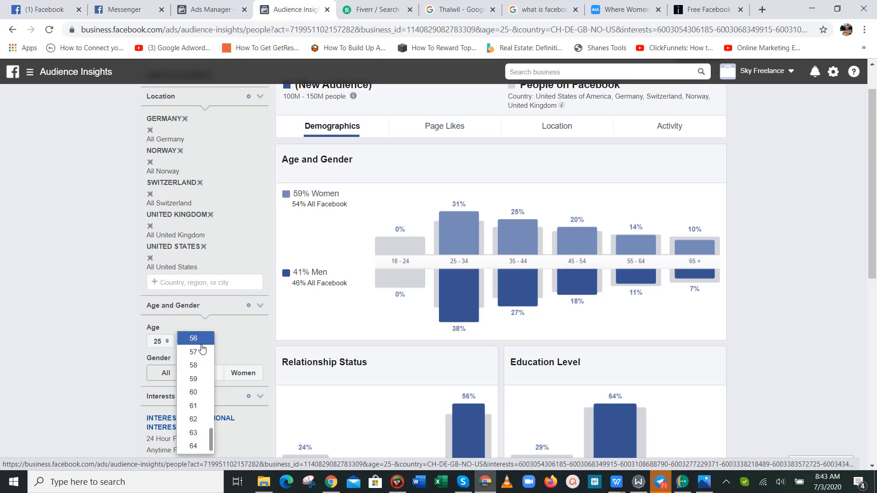
{"action": "scroll", "coordinate": [201, 341], "scroll_direction": "up", "scroll_amount": 2}
{"action": "left_click", "coordinate": [201, 393]}
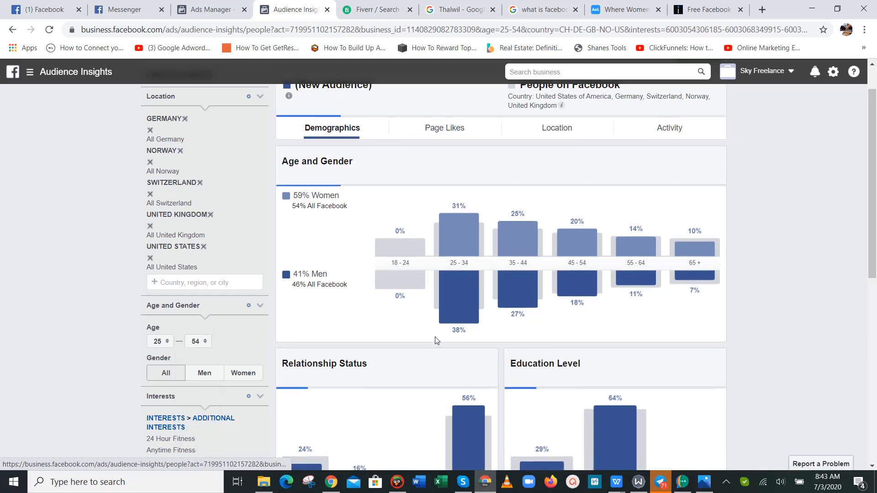
- Return to the start of the audience overview and dismiss the Windows license expiry notice
{"action": "scroll", "coordinate": [872, 151], "scroll_direction": "up", "scroll_amount": 1}
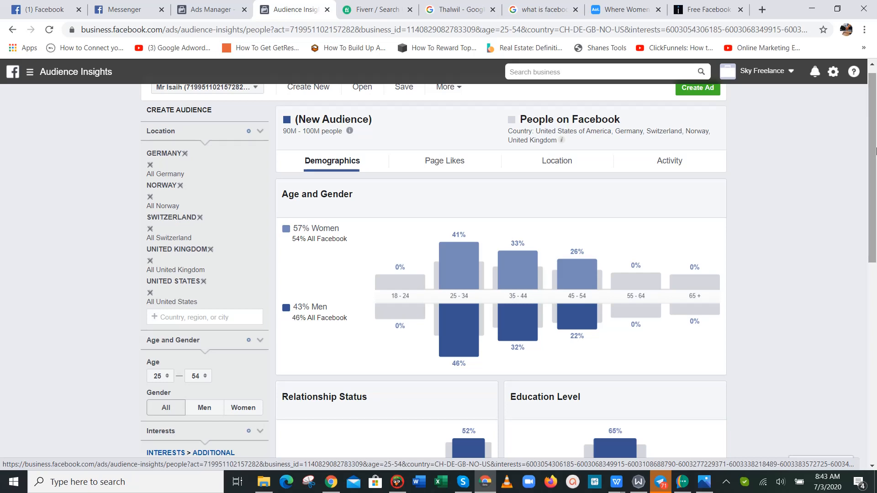
{"action": "left_click_drag", "start_coordinate": [873, 174], "coordinate": [874, 150]}
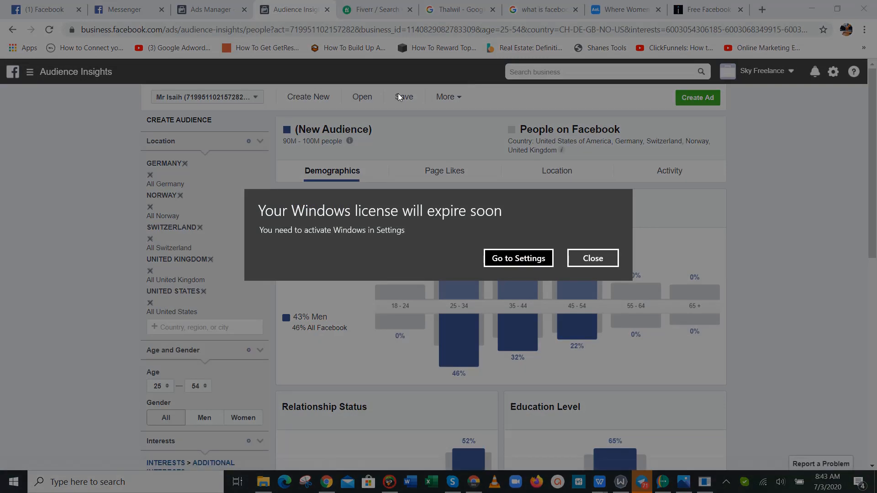
{"action": "left_click", "coordinate": [609, 259]}
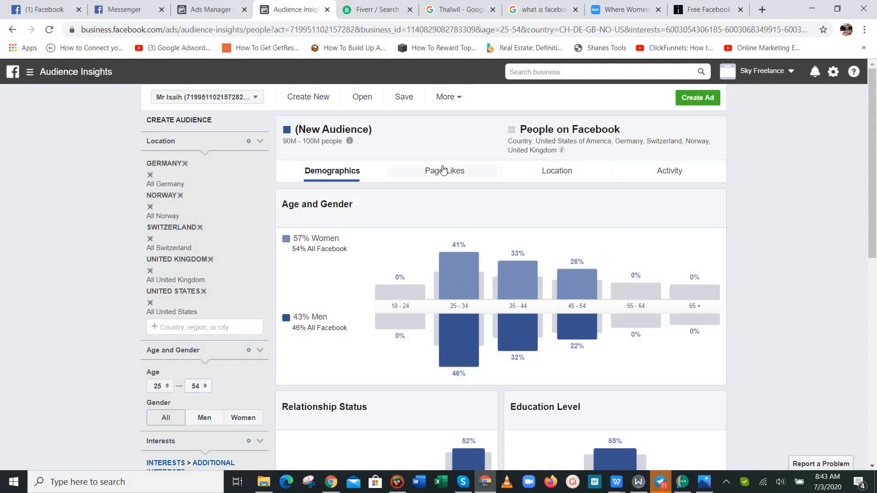
- Review the audience's page likes, examining the top categories and the list of pages by relevance and affinity
{"action": "left_click", "coordinate": [443, 170]}
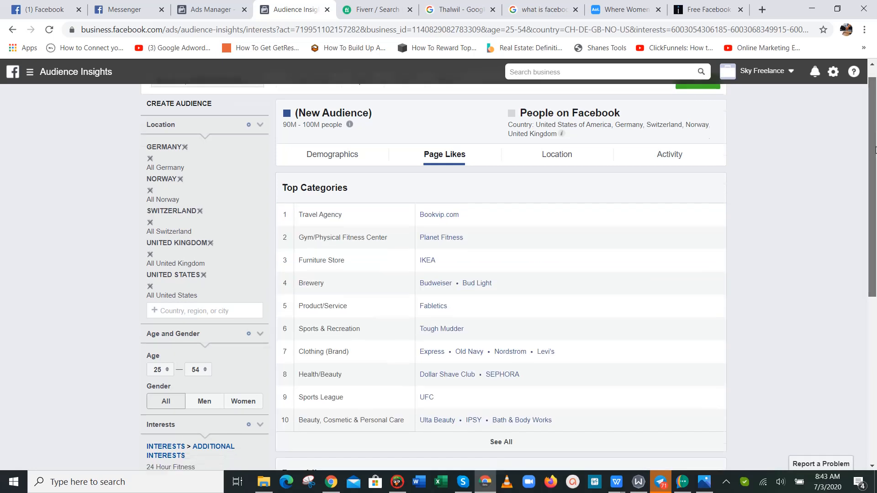
{"action": "left_click_drag", "start_coordinate": [875, 137], "coordinate": [875, 201]}
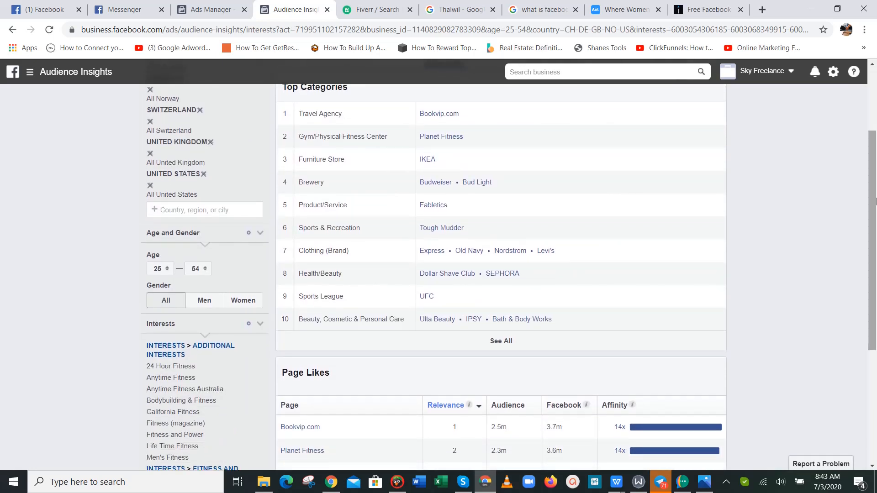
{"action": "left_click_drag", "start_coordinate": [875, 201], "coordinate": [874, 312]}
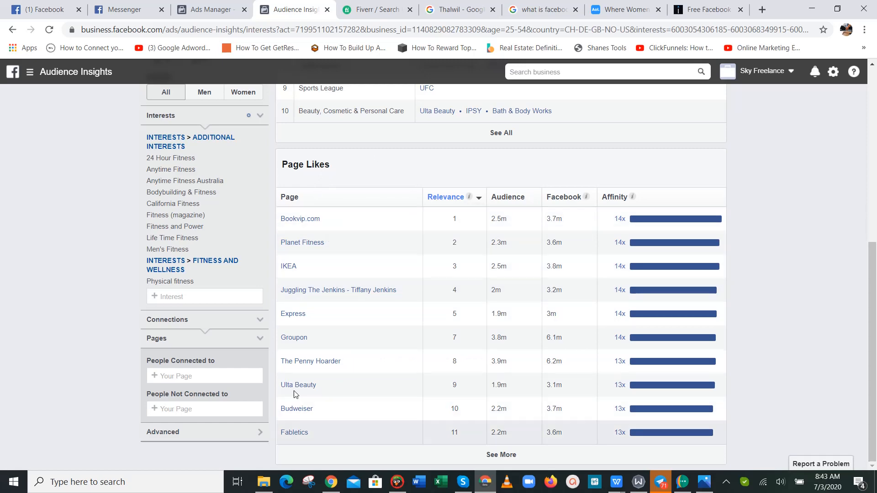
{"action": "left_click_drag", "start_coordinate": [875, 305], "coordinate": [875, 133]}
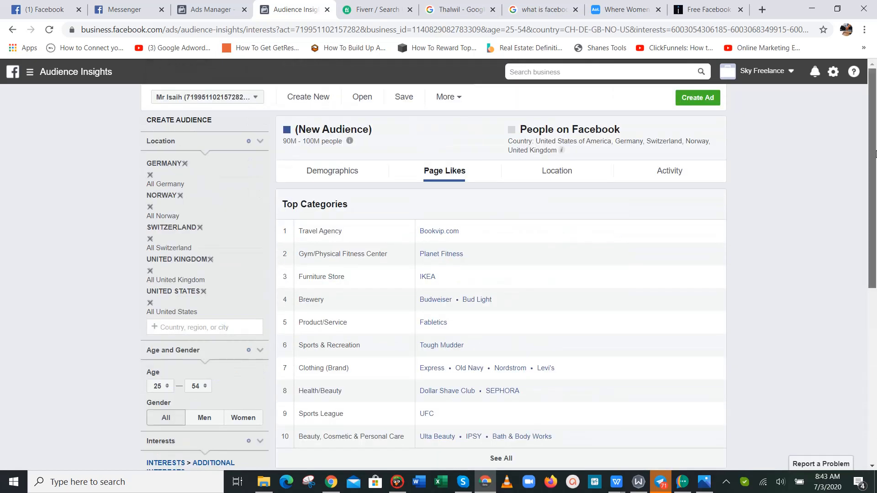
- Review the audience's location data, examining the top cities and how they compare with Facebook overall
{"action": "left_click", "coordinate": [571, 176]}
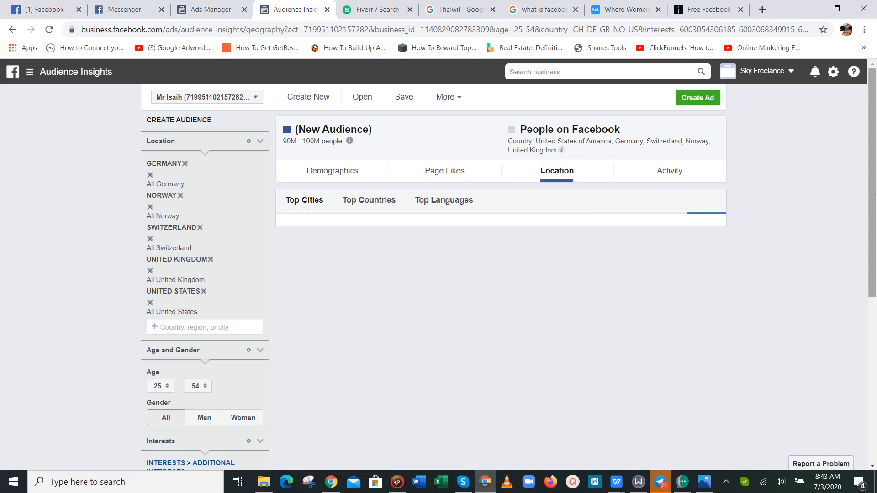
{"action": "mouse_move", "coordinate": [874, 182]}
{"action": "left_mouse_down"}
{"action": "mouse_move", "coordinate": [875, 356]}
{"action": "mouse_move", "coordinate": [876, 168]}
{"action": "left_mouse_up"}
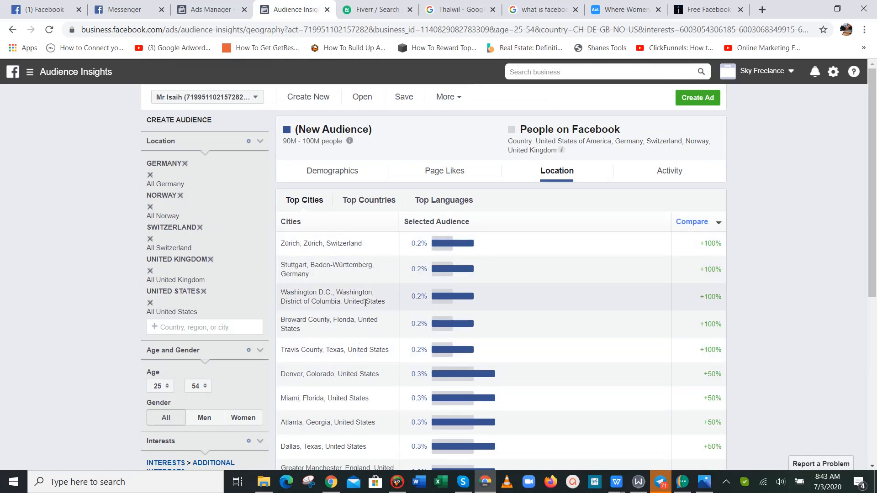
{"action": "mouse_move", "coordinate": [874, 230]}
{"action": "left_mouse_down"}
{"action": "mouse_move", "coordinate": [876, 337]}
{"action": "mouse_move", "coordinate": [875, 229]}
{"action": "mouse_move", "coordinate": [876, 239]}
{"action": "left_mouse_up"}
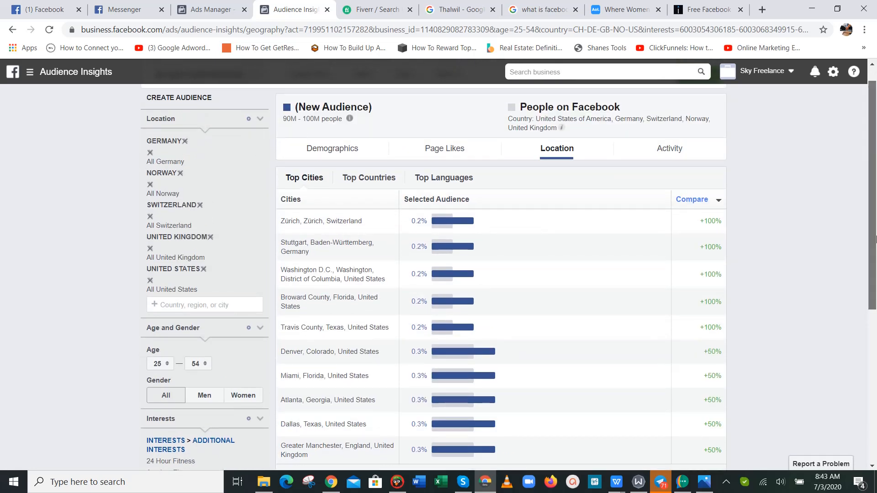
{"action": "left_click_drag", "start_coordinate": [876, 239], "coordinate": [876, 204]}
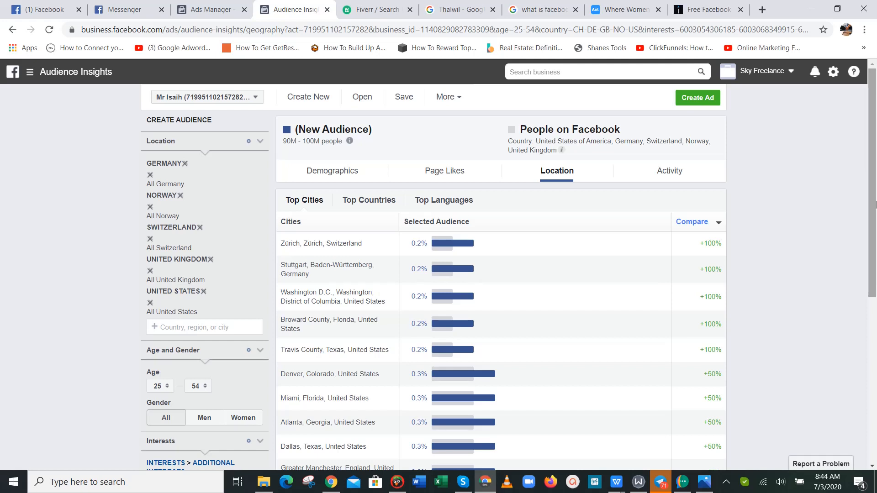
- Review the audience's activity data, examining the frequency of activities and the device users
{"action": "left_click", "coordinate": [669, 171]}
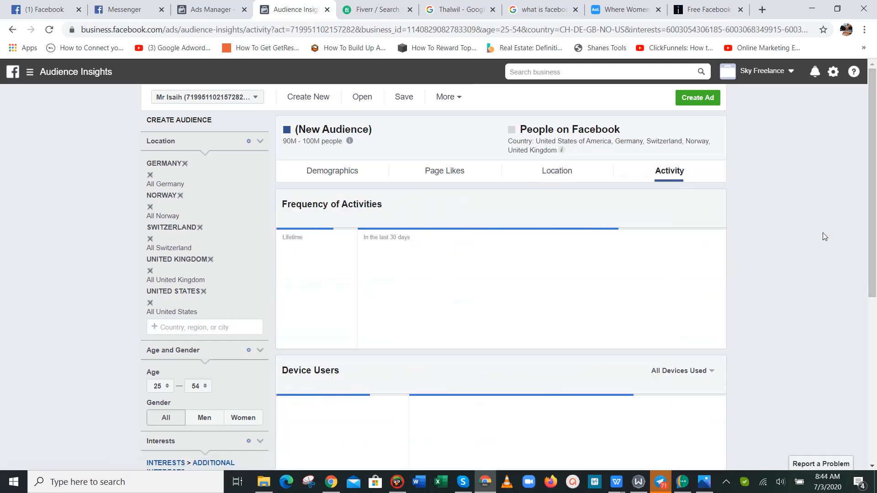
{"action": "mouse_move", "coordinate": [876, 193]}
{"action": "left_mouse_down"}
{"action": "mouse_move", "coordinate": [876, 216]}
{"action": "mouse_move", "coordinate": [876, 202]}
{"action": "left_mouse_up"}
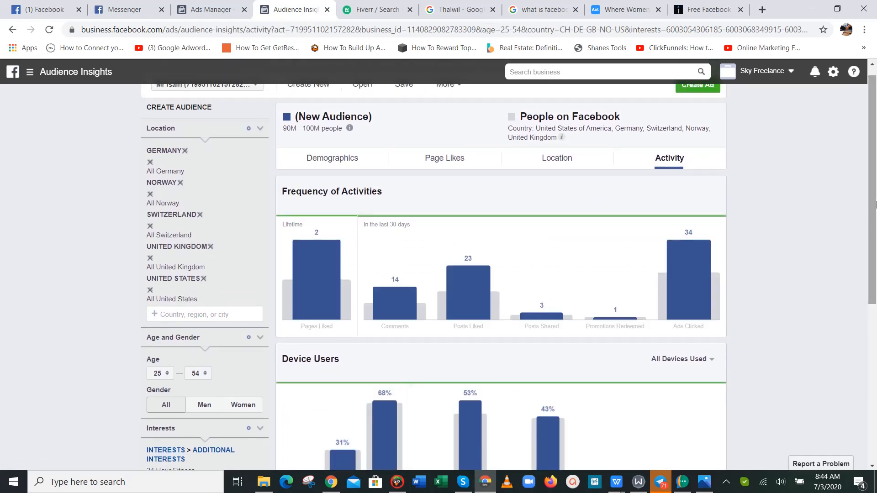
- Review the new audience's activity and device charts, and its age, gender, relationship and education demographics in Audience Insights
{"action": "left_click_drag", "start_coordinate": [876, 204], "coordinate": [876, 288]}
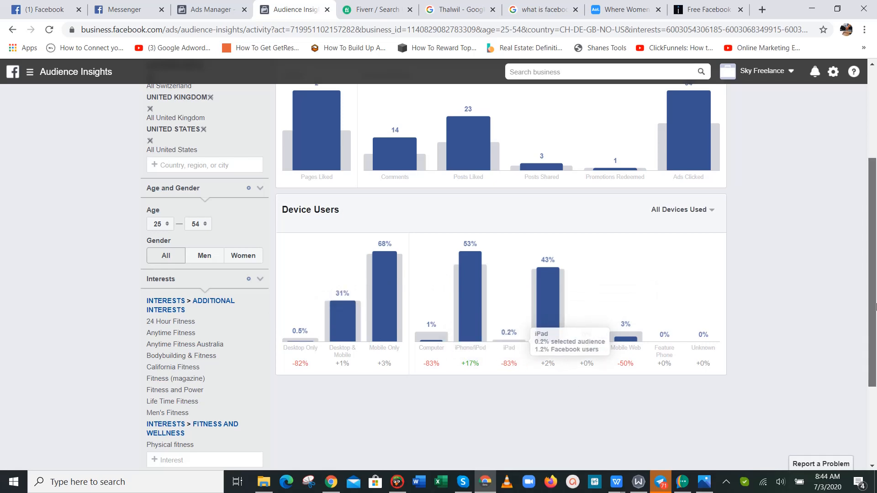
{"action": "left_click_drag", "start_coordinate": [872, 282], "coordinate": [875, 193]}
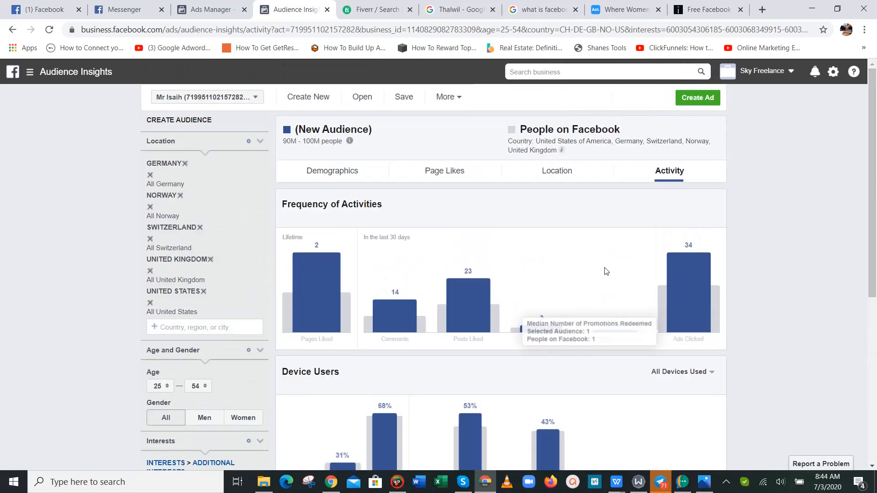
{"action": "left_click", "coordinate": [332, 171]}
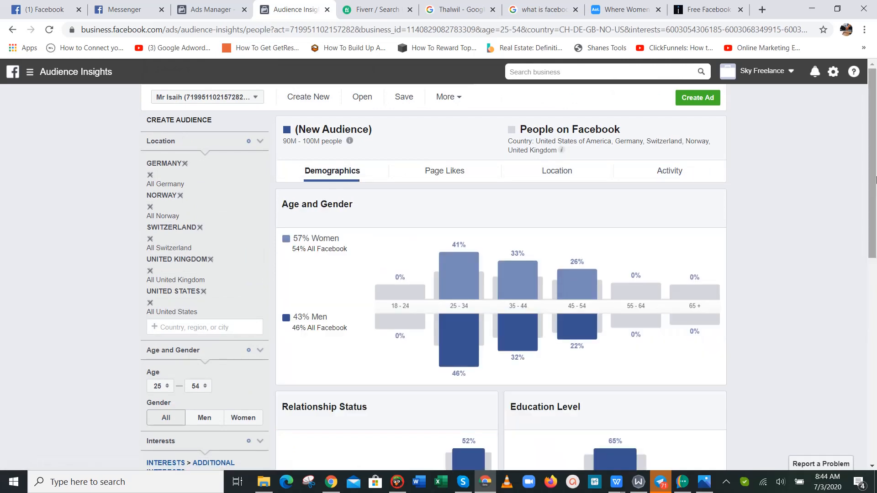
{"action": "left_click_drag", "start_coordinate": [869, 194], "coordinate": [868, 296]}
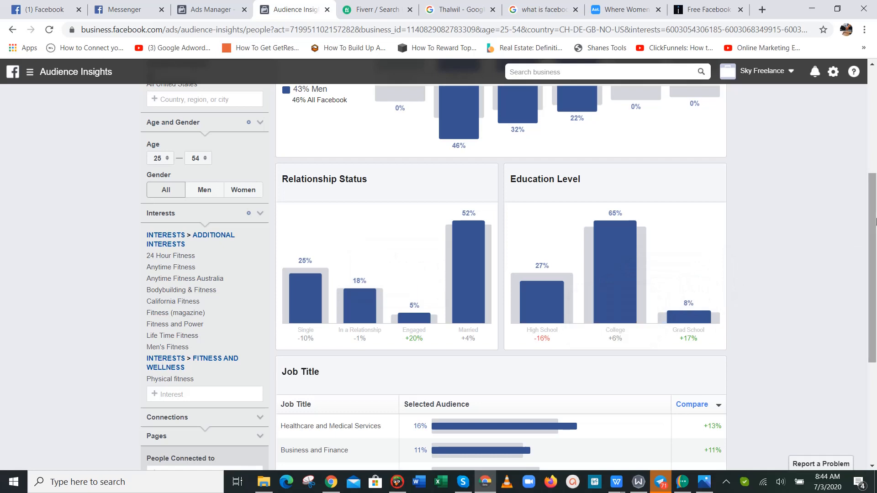
{"action": "left_click_drag", "start_coordinate": [872, 221], "coordinate": [872, 98]}
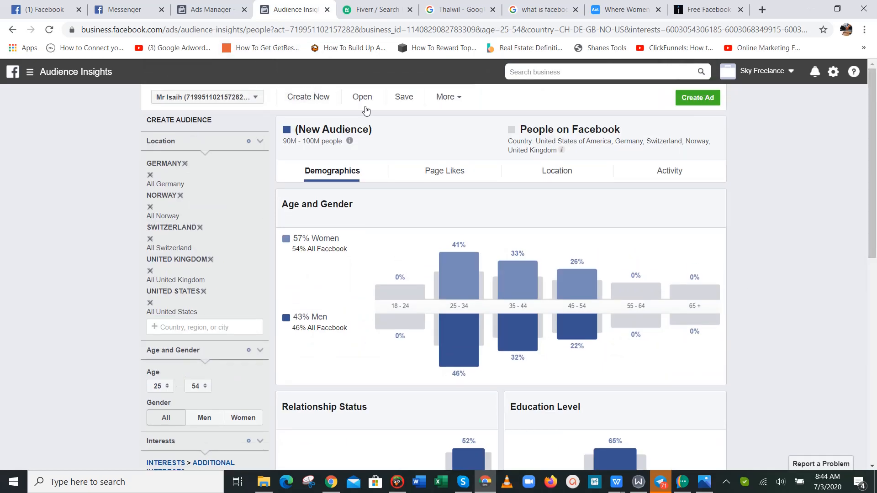
{"action": "left_click", "coordinate": [397, 104]}
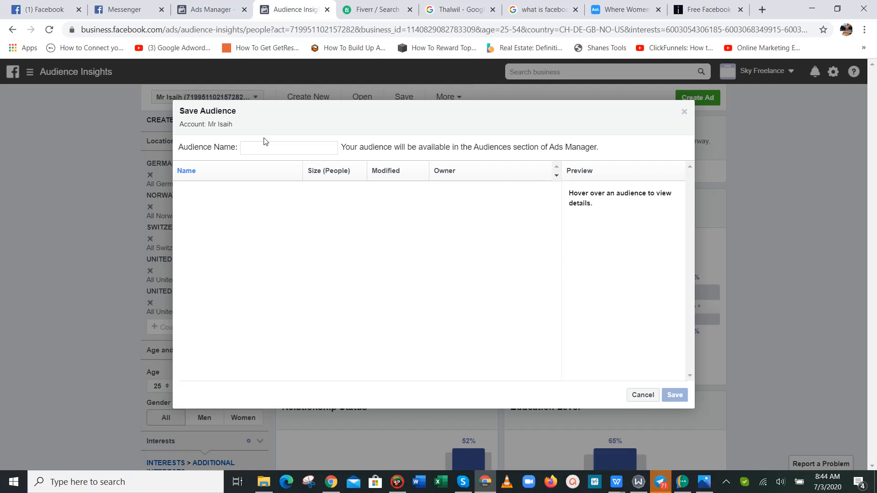
{"action": "type", "text": "betterlife24"}
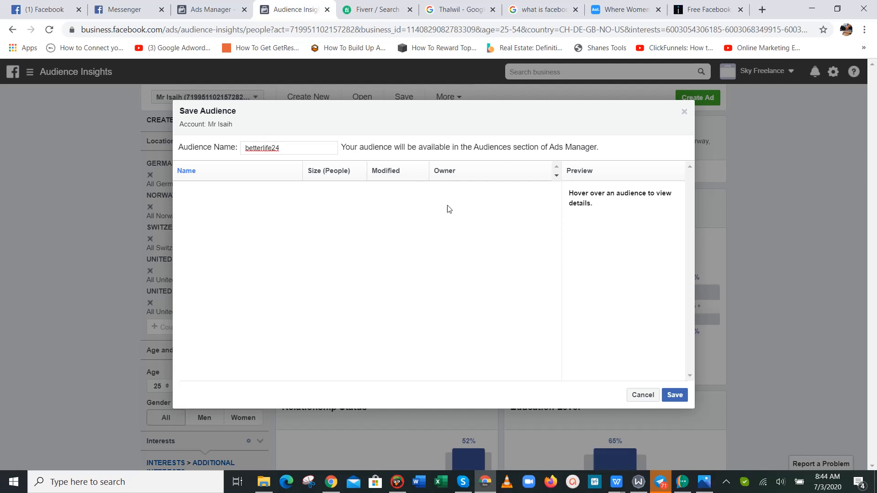
{"action": "type", "text": "audience"}
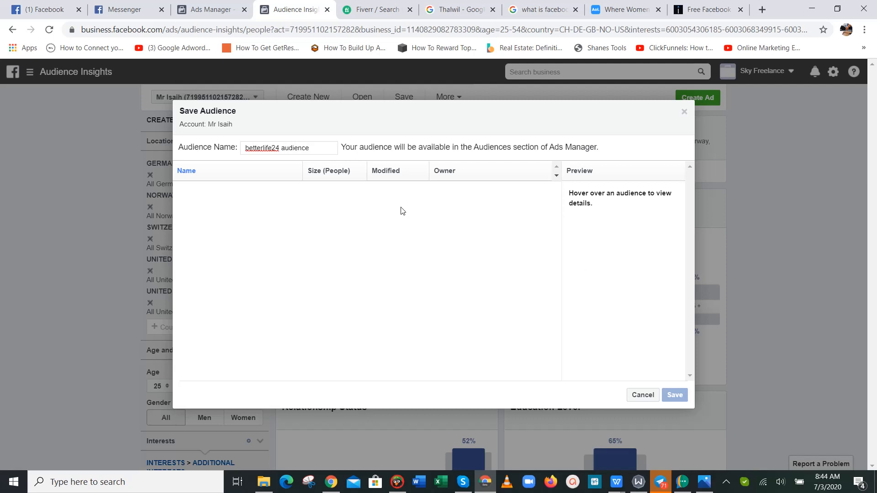
{"action": "left_click", "coordinate": [279, 150]}
{"action": "key", "text": "BackSpace"}
{"action": "key", "text": "BackSpace"}
{"action": "type", "text": "1"}
{"action": "key", "text": "BackSpace"}
{"action": "key", "text": "BackSpace"}
{"action": "type", "text": "1"}
{"action": "key", "text": "BackSpace"}
{"action": "key", "text": "BackSpace"}
{"action": "key", "text": "BackSpace"}
{"action": "key", "text": "BackSpace"}
{"action": "key", "text": "BackSpace"}
{"action": "key", "text": "BackSpace"}
{"action": "left_click", "coordinate": [645, 395]}
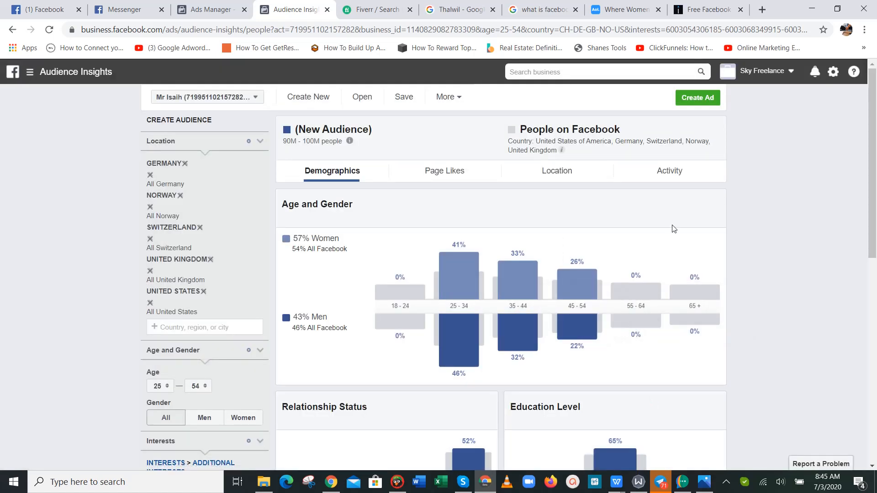
- Switch to Ads Manager, make the ad set's locations editable and set its daily budget to ₦1,980.00
{"action": "left_click", "coordinate": [215, 8]}
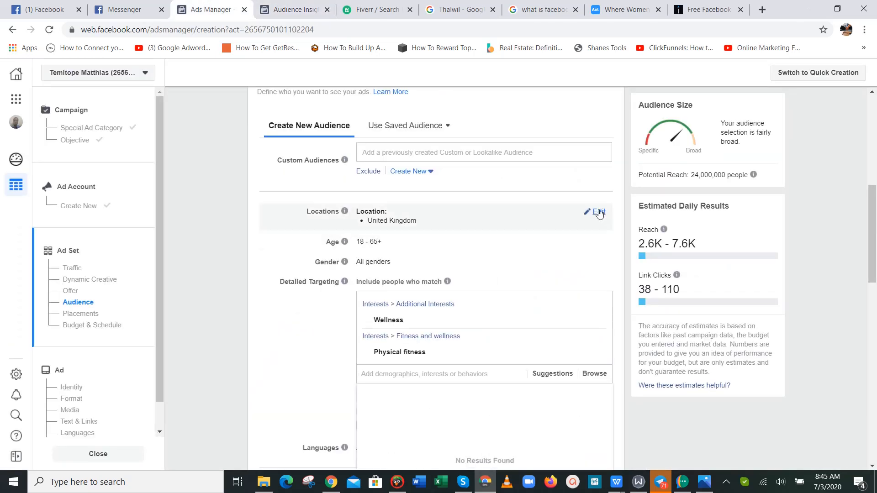
{"action": "left_click", "coordinate": [599, 215]}
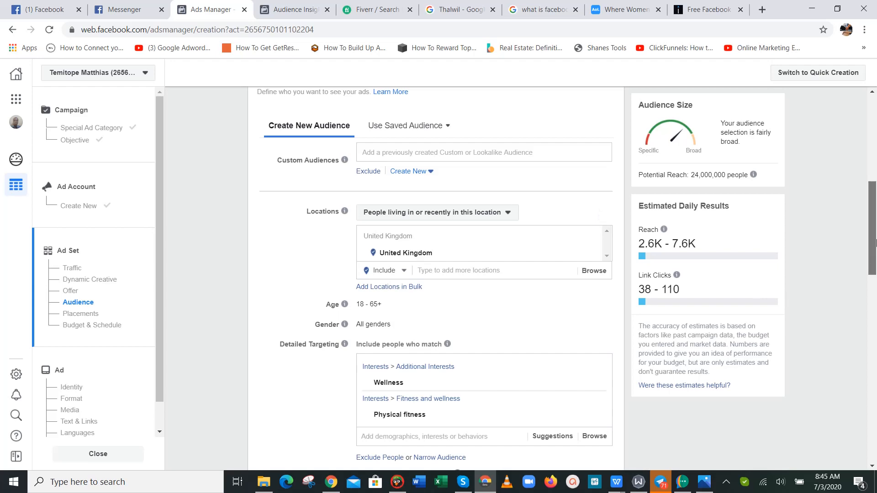
{"action": "left_click_drag", "start_coordinate": [872, 243], "coordinate": [864, 476]}
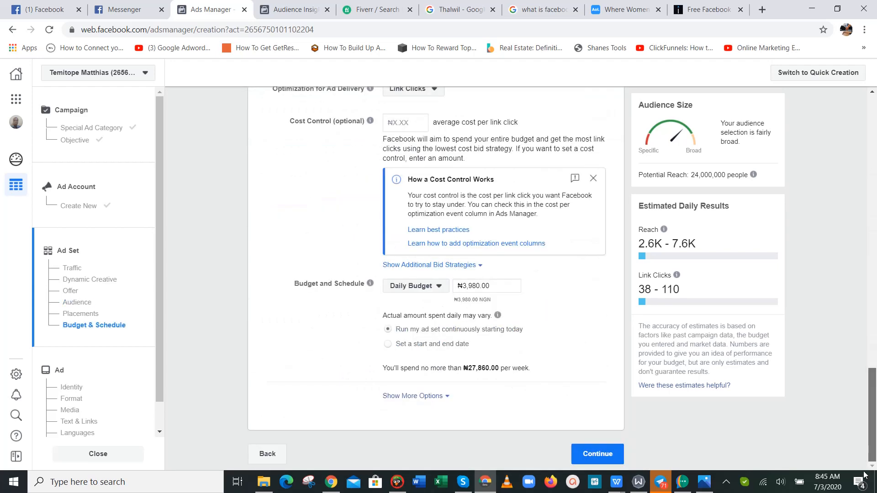
{"action": "left_click", "coordinate": [465, 286]}
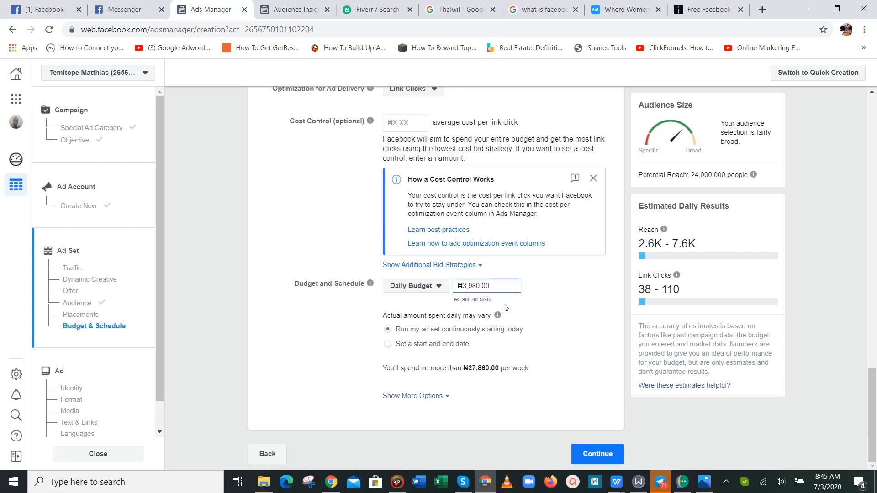
{"action": "key", "text": "BackSpace"}
{"action": "type", "text": "1"}
{"action": "left_click", "coordinate": [551, 295]}
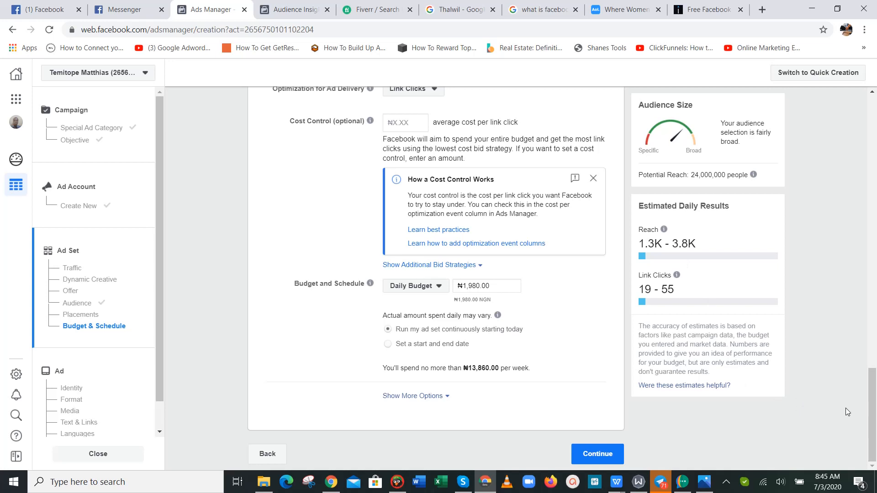
- Keep targeting people living in or recently in this location, and add the country United States to the included locations
{"action": "left_click_drag", "start_coordinate": [872, 391], "coordinate": [874, 229]}
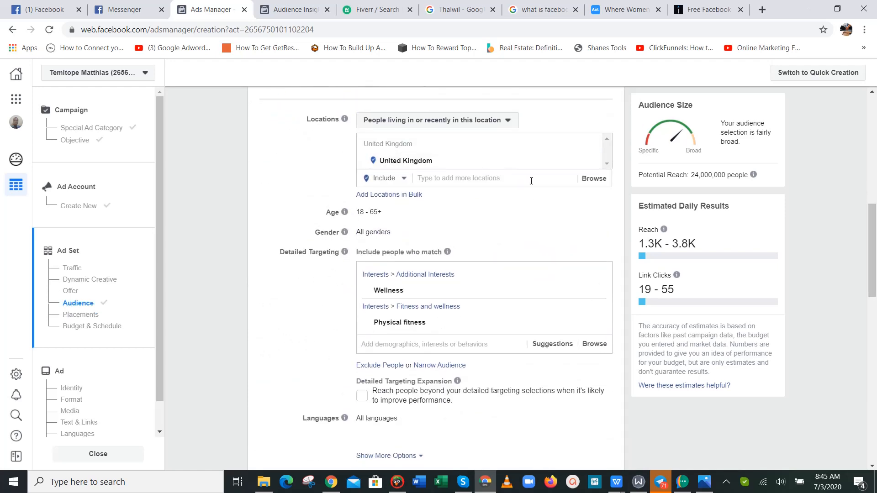
{"action": "scroll", "coordinate": [466, 137], "scroll_direction": "up", "scroll_amount": 3}
{"action": "scroll", "coordinate": [465, 137], "scroll_direction": "down", "scroll_amount": 1}
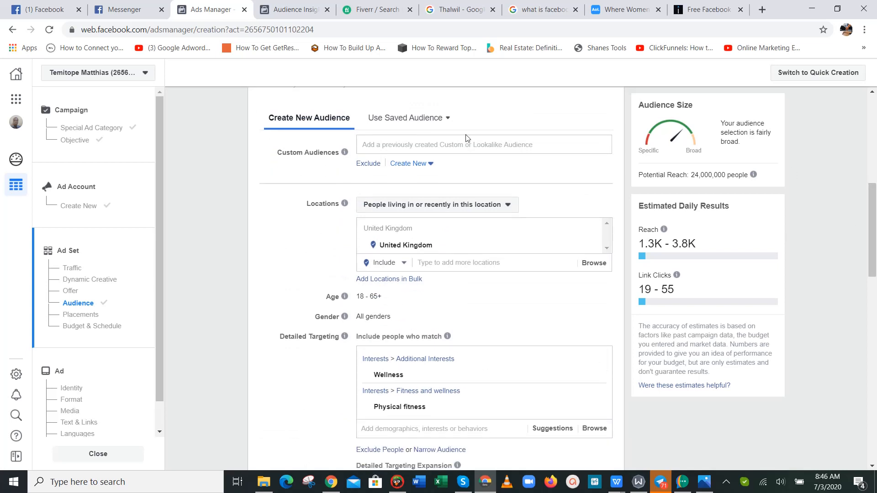
{"action": "left_click", "coordinate": [468, 208]}
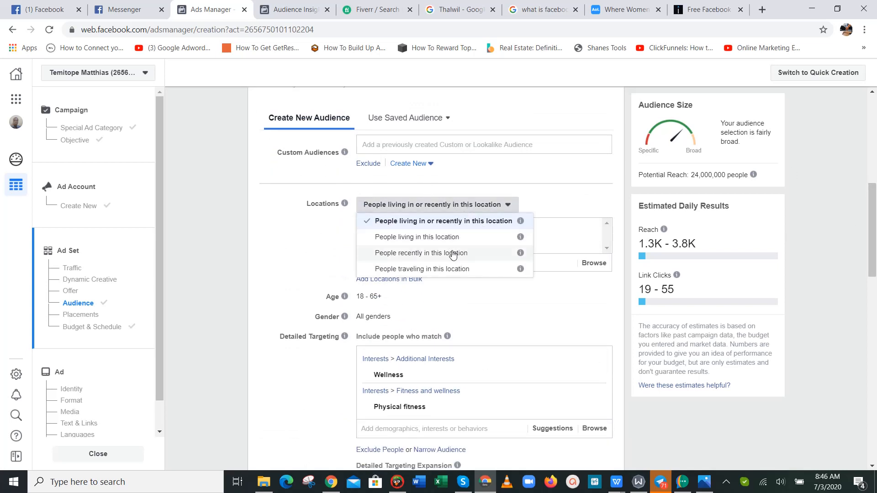
{"action": "left_click", "coordinate": [450, 222]}
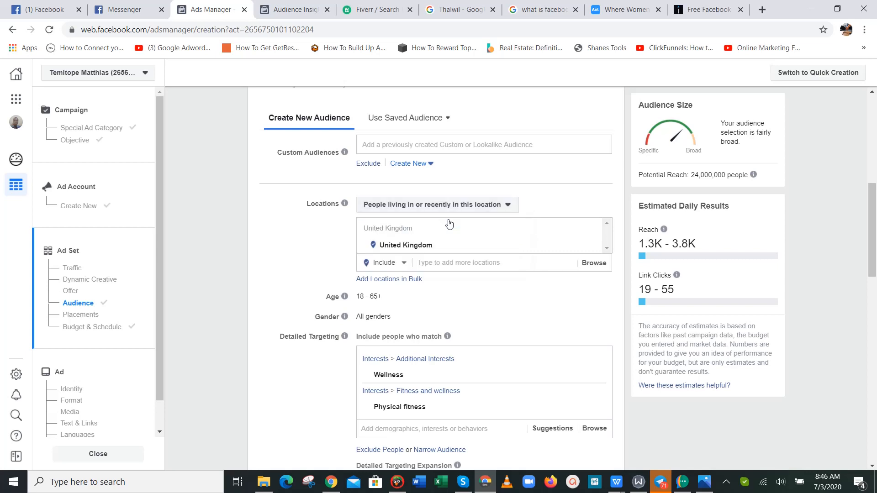
{"action": "left_click", "coordinate": [443, 262]}
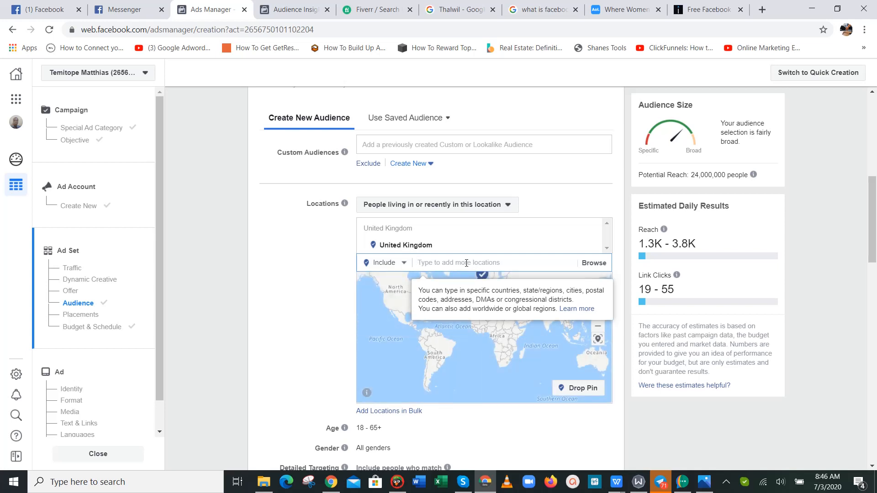
{"action": "type", "text": "United St"}
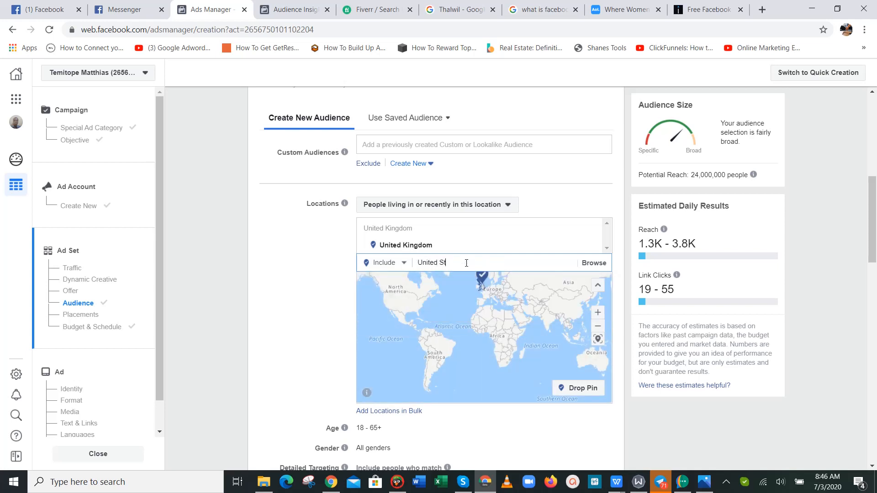
{"action": "type", "text": "ates"}
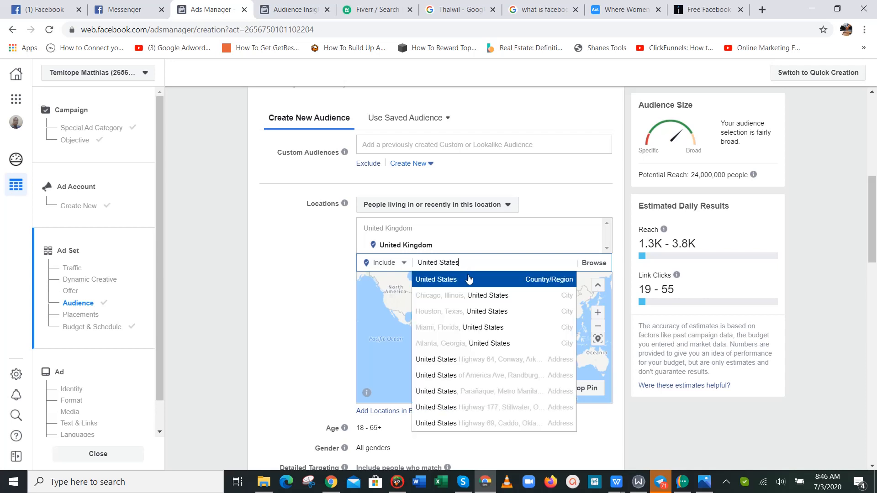
{"action": "left_click", "coordinate": [468, 279]}
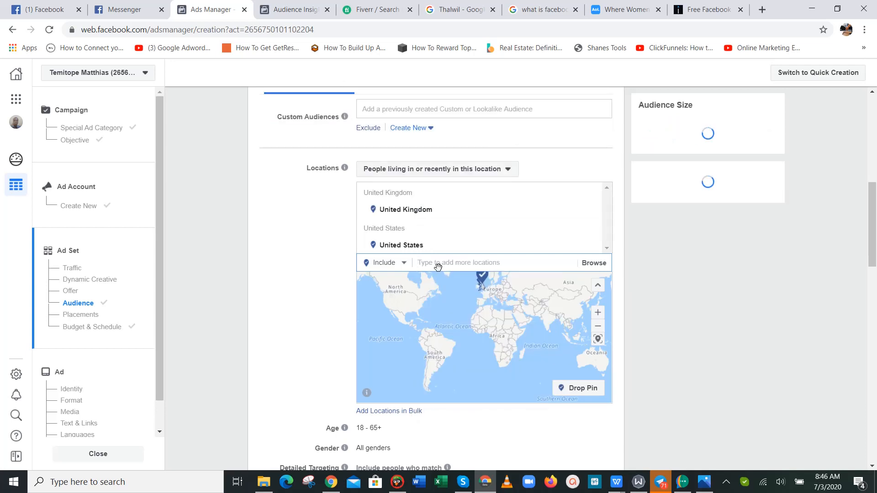
- Check the country list in Audience Insights and add Switzerland and Norway to the ad set's included locations
{"action": "left_click", "coordinate": [262, 6]}
{"action": "left_click", "coordinate": [210, 10]}
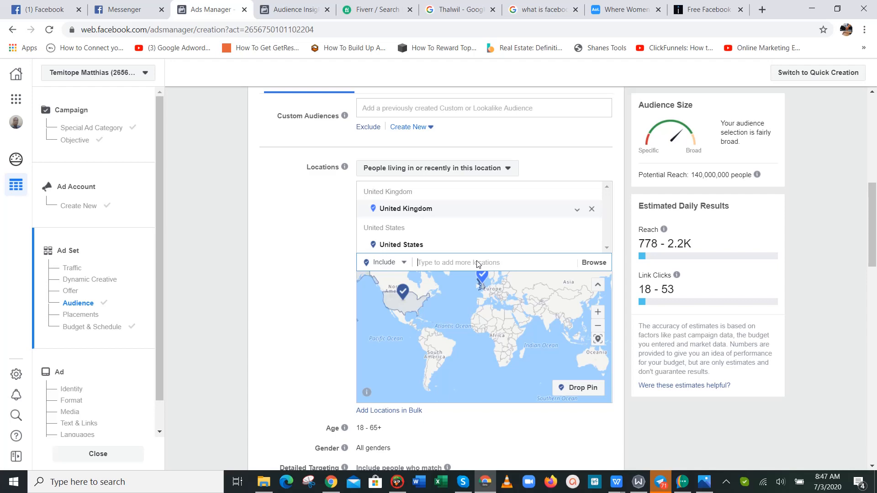
{"action": "key", "text": "ctrl+z"}
{"action": "scroll", "coordinate": [477, 264], "scroll_direction": "down", "scroll_amount": 3}
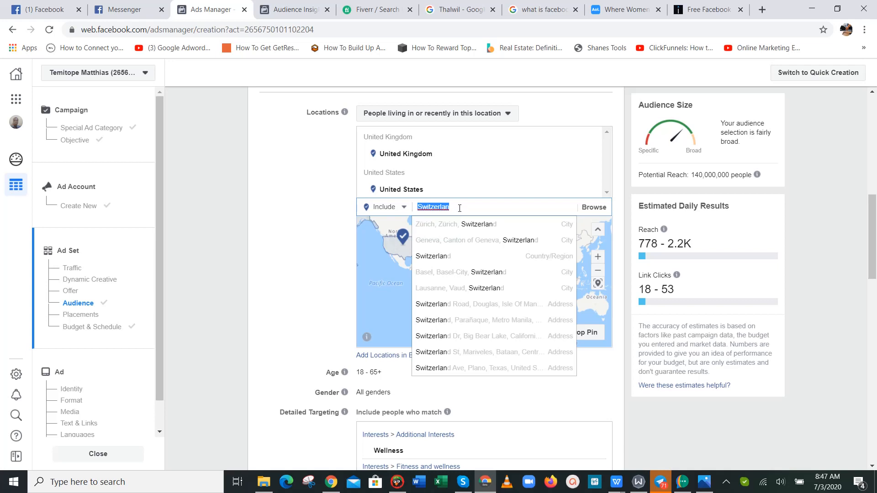
{"action": "left_click", "coordinate": [459, 258]}
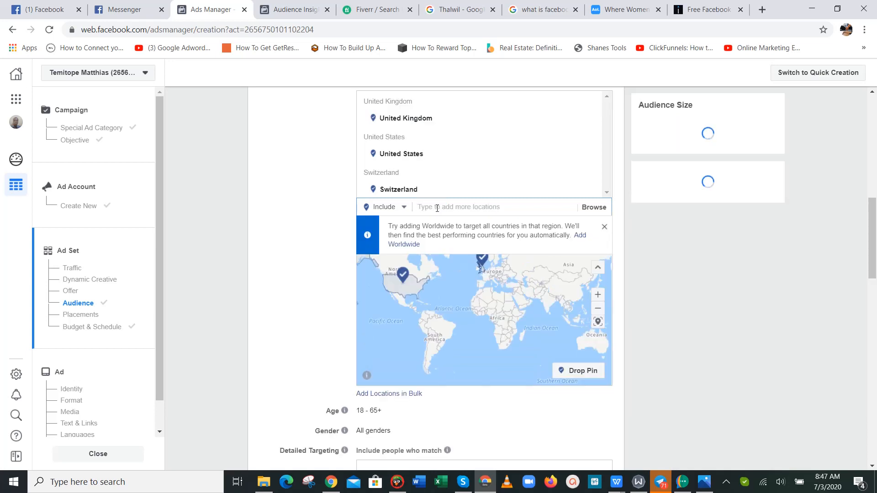
{"action": "type", "text": "Norway"}
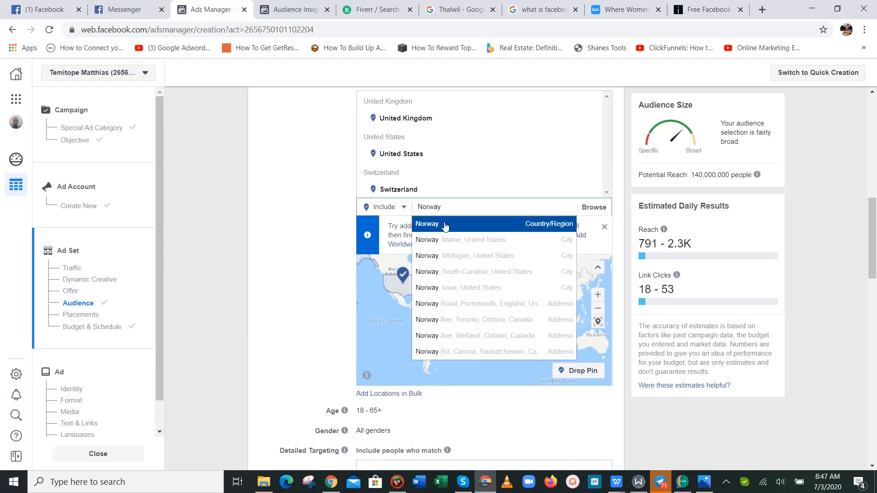
{"action": "left_click", "coordinate": [445, 225]}
- Recheck the countries in Audience Insights, add Germany to the ad set's included locations and review the location list
{"action": "left_click", "coordinate": [275, 5]}
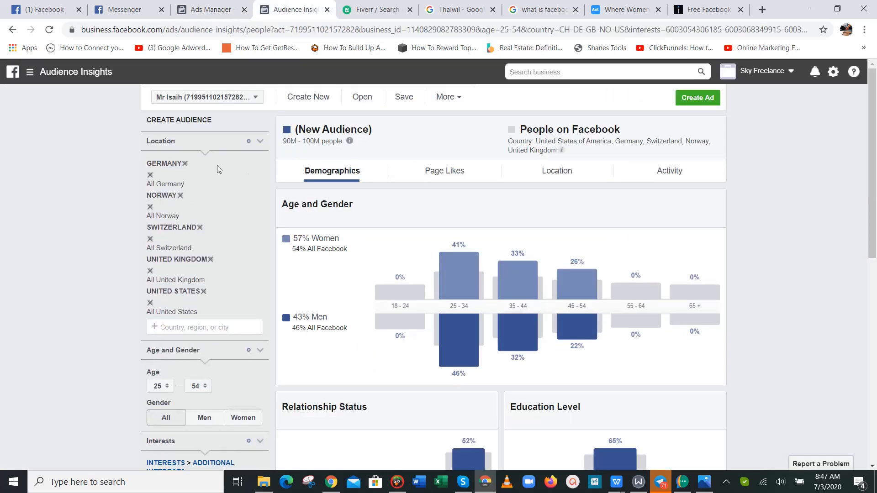
{"action": "left_click", "coordinate": [210, 9]}
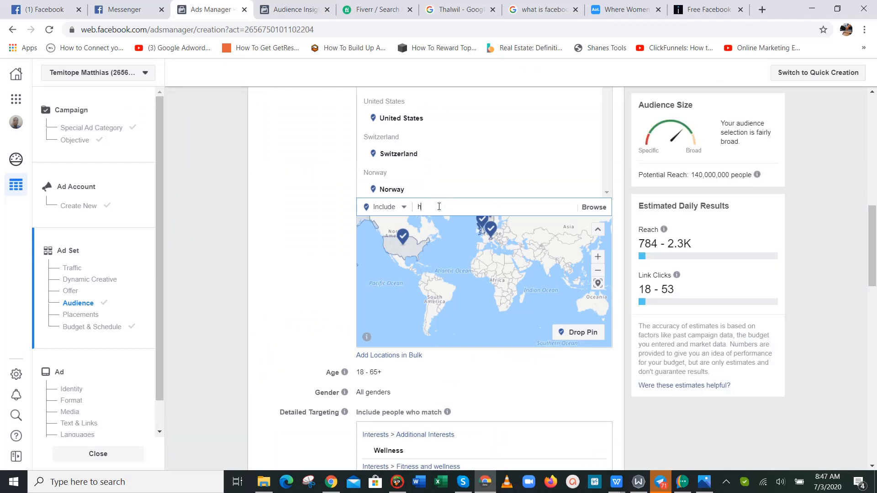
{"action": "type", "text": "Ge"}
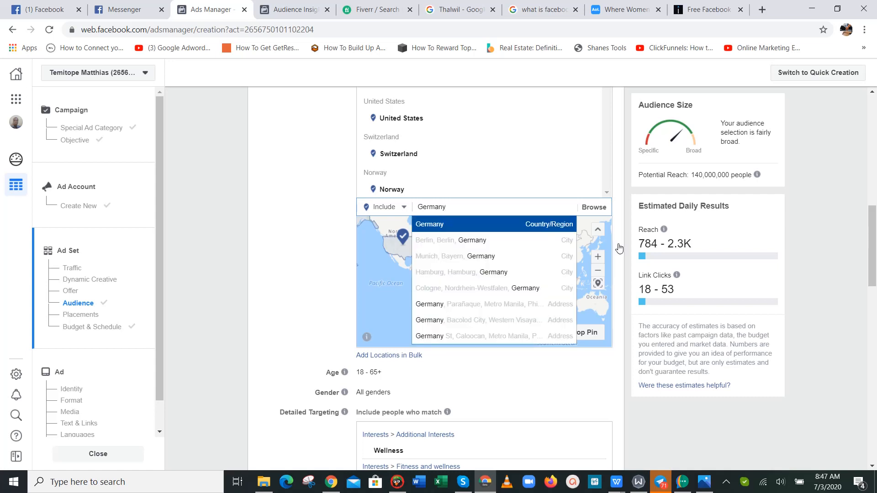
{"action": "type", "text": "rmany"}
{"action": "key", "text": "Return"}
{"action": "scroll", "coordinate": [680, 250], "scroll_direction": "up", "scroll_amount": 4}
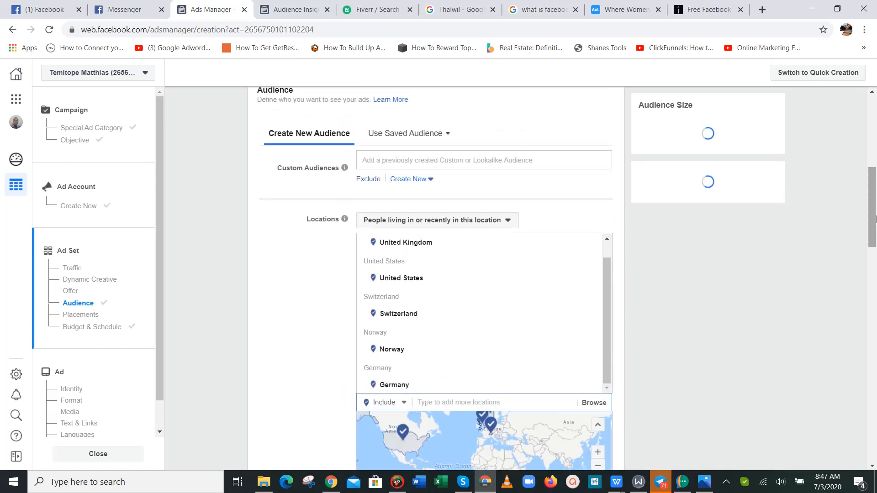
{"action": "scroll", "coordinate": [607, 267], "scroll_direction": "down", "scroll_amount": 2}
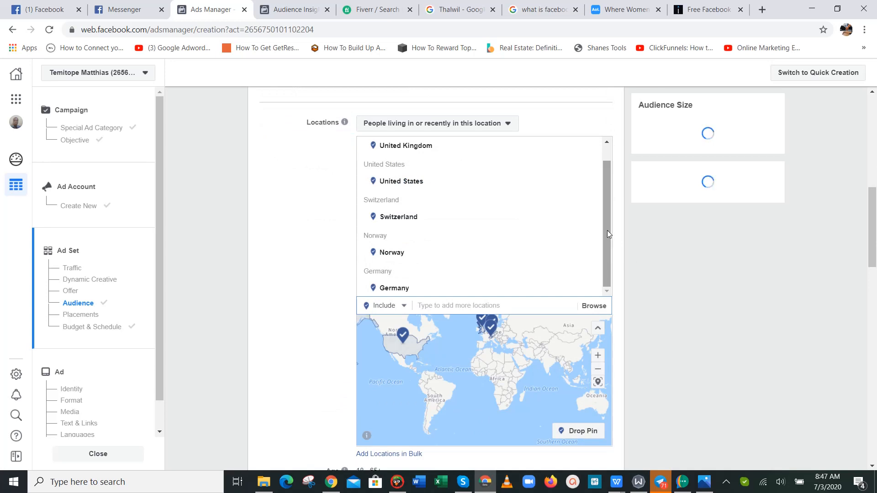
{"action": "left_click_drag", "start_coordinate": [607, 230], "coordinate": [606, 194]}
- Set the ad set's audience age range to 25 - 54
{"action": "left_click_drag", "start_coordinate": [872, 242], "coordinate": [875, 301]}
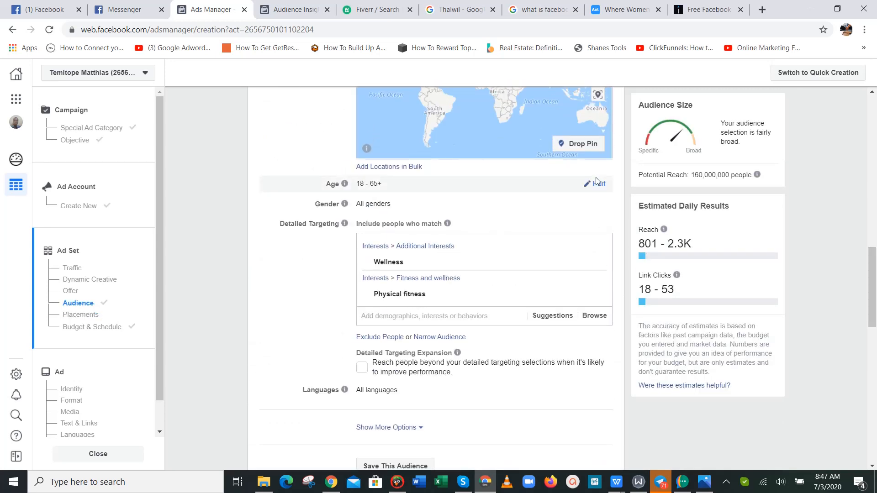
{"action": "left_click", "coordinate": [597, 182]}
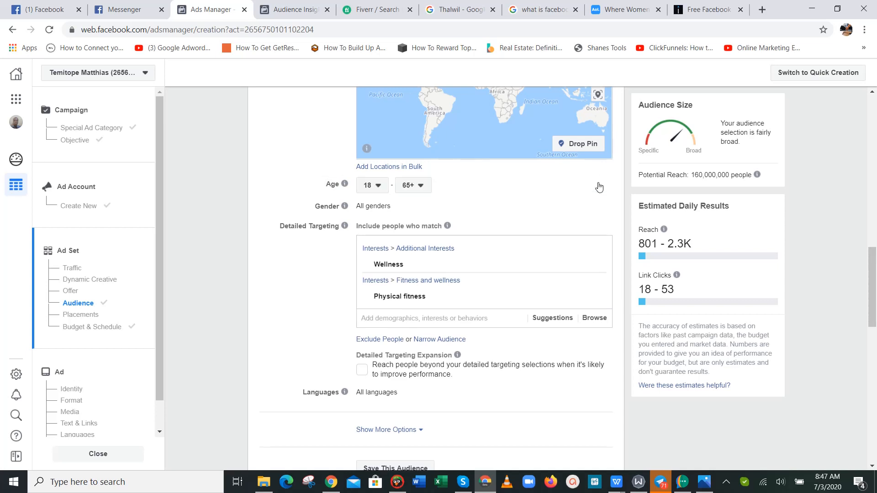
{"action": "left_click", "coordinate": [370, 187]}
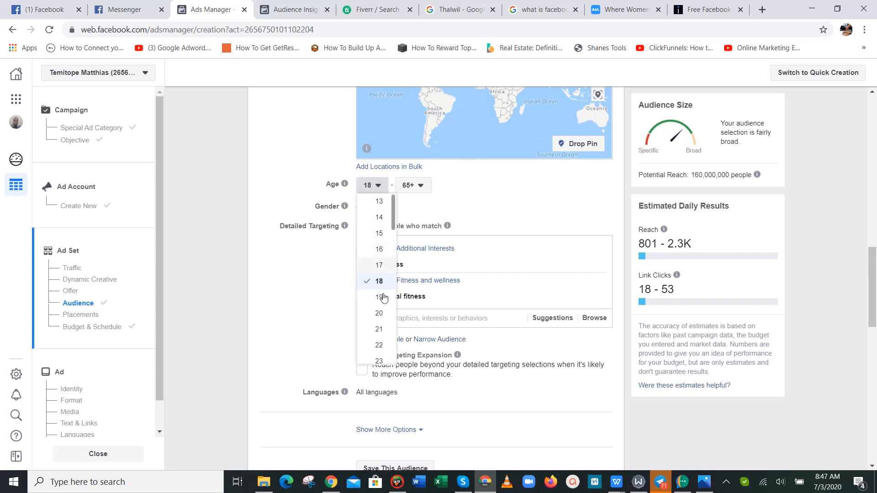
{"action": "scroll", "coordinate": [394, 215], "scroll_direction": "down", "scroll_amount": 3}
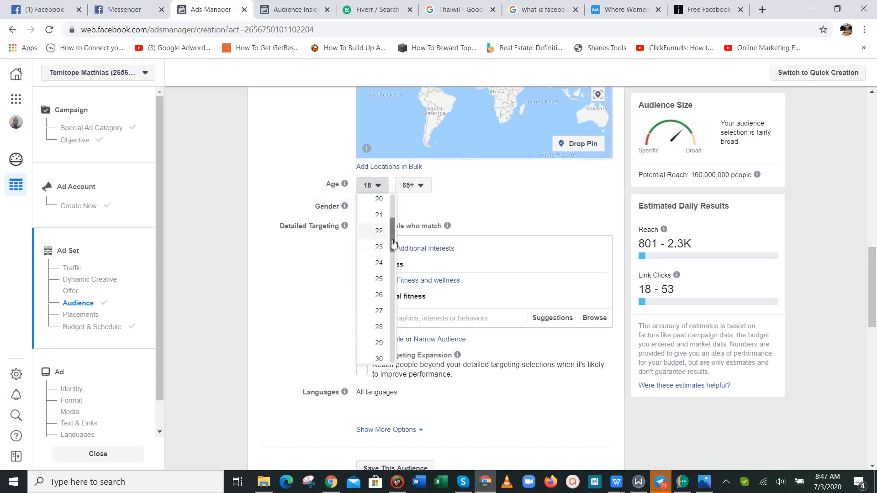
{"action": "left_click", "coordinate": [379, 249]}
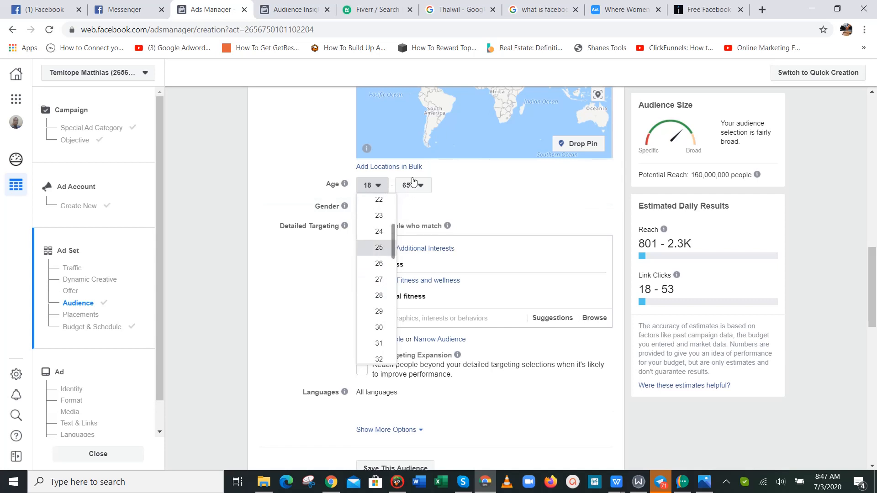
{"action": "left_click", "coordinate": [413, 187]}
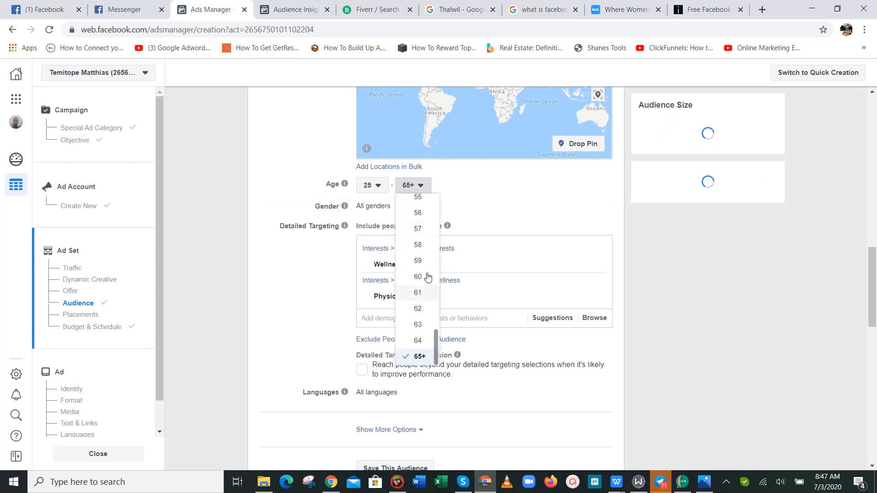
{"action": "left_click_drag", "start_coordinate": [436, 340], "coordinate": [434, 305]}
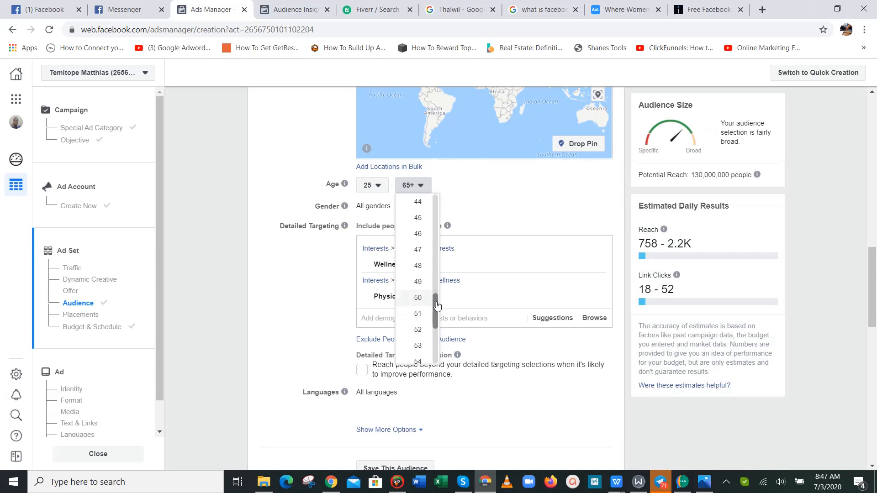
{"action": "left_click", "coordinate": [426, 362]}
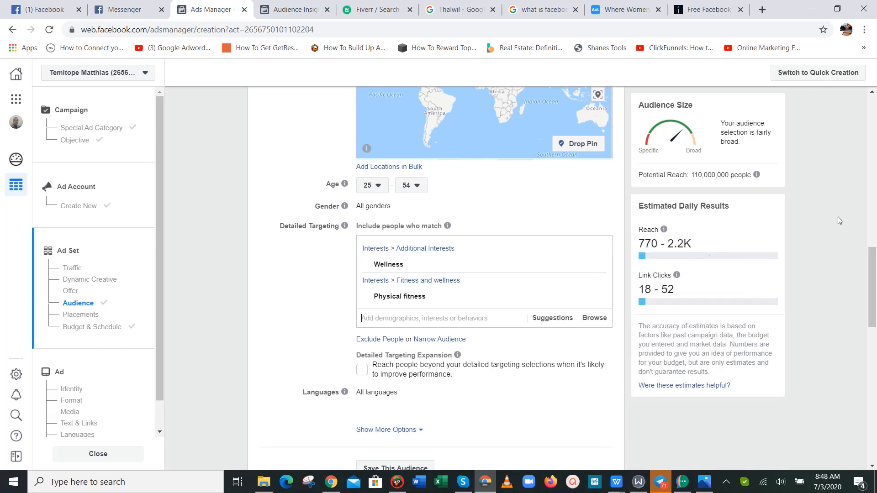
- Copy 24 Hour Fitness from the Audience Insights interests and add it as an interest to the ad set's detailed targeting in Ads Manager
{"action": "scroll", "coordinate": [871, 284], "scroll_direction": "down", "scroll_amount": 1}
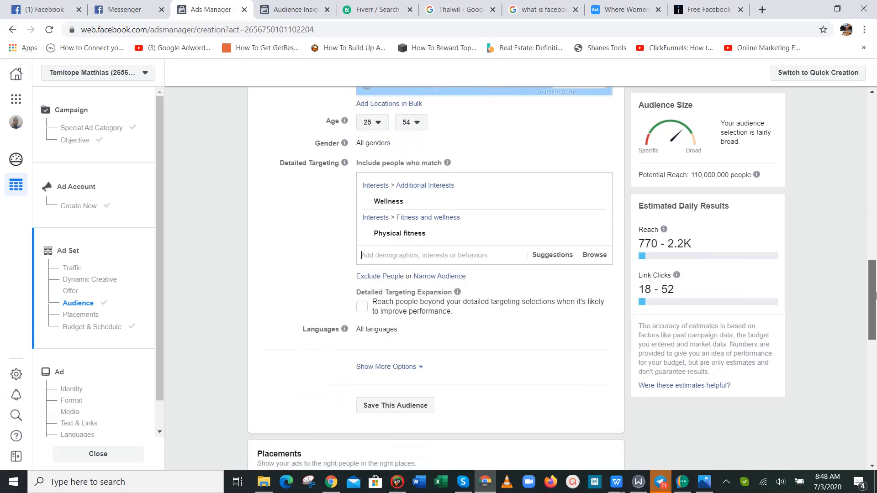
{"action": "left_click", "coordinate": [276, 6]}
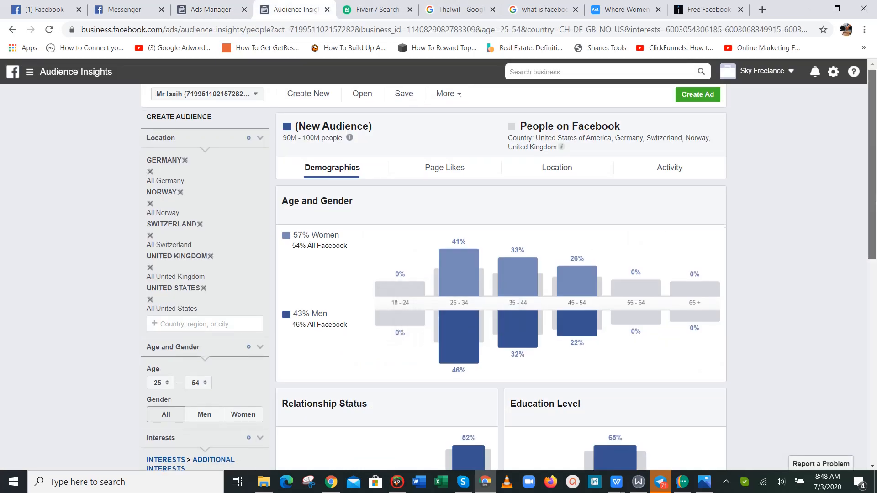
{"action": "scroll", "coordinate": [876, 197], "scroll_direction": "down", "scroll_amount": 6}
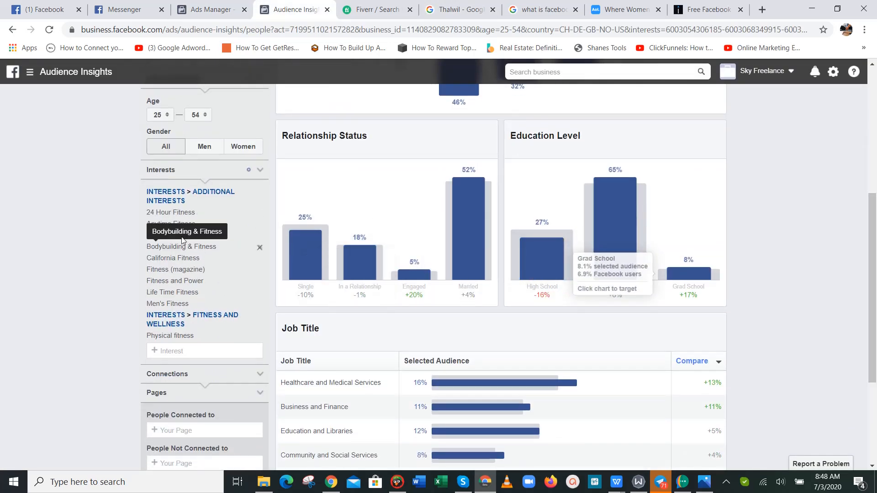
{"action": "left_click_drag", "start_coordinate": [147, 211], "coordinate": [205, 214]}
{"action": "key", "text": "ctrl+c"}
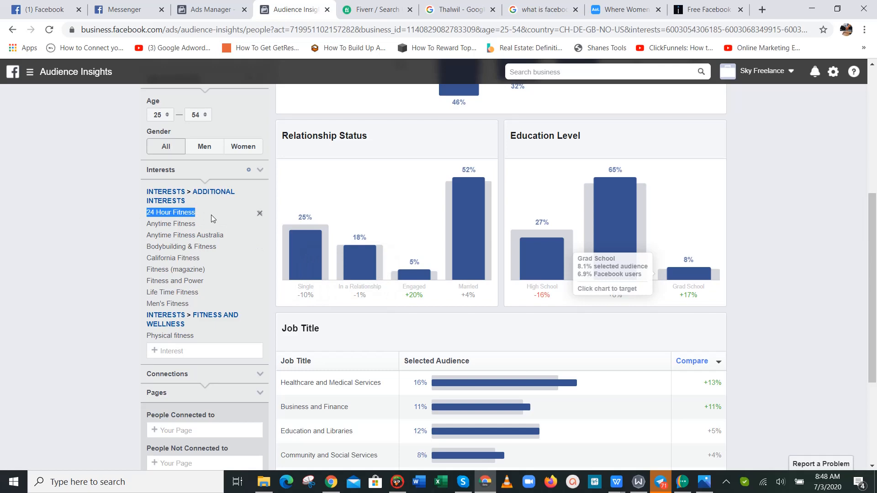
{"action": "left_click", "coordinate": [210, 10]}
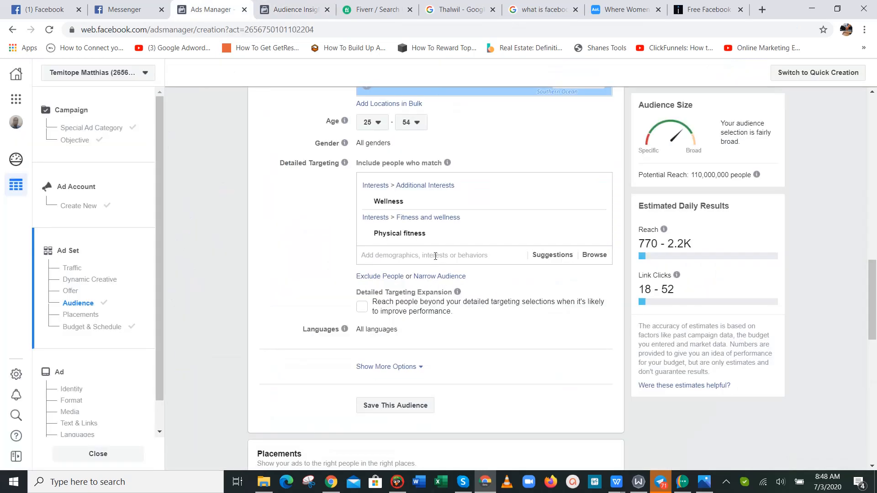
{"action": "key", "text": "ctrl+v"}
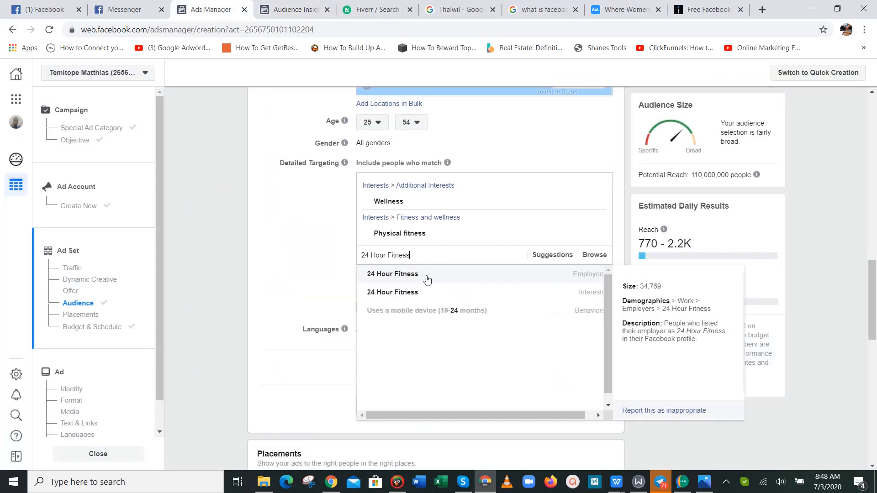
{"action": "left_click", "coordinate": [429, 294]}
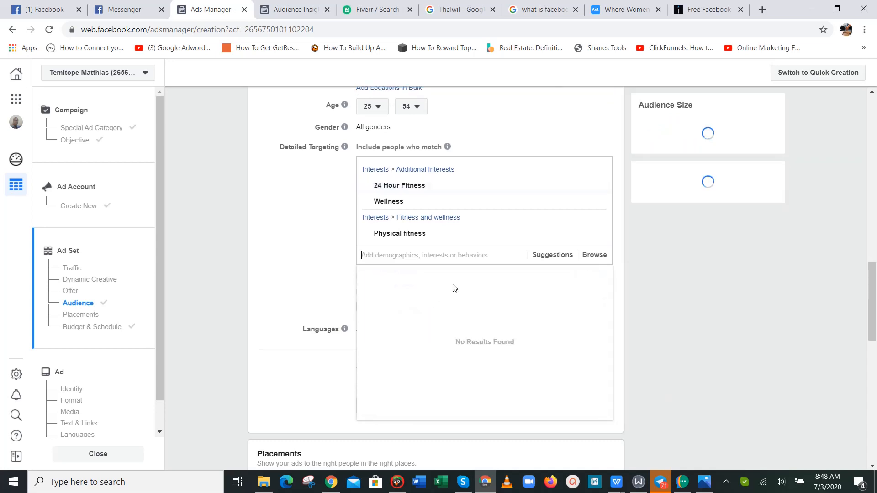
- Copy Anytime Fitness from Audience Insights and add the interest of that name to the detailed targeting in Ads Manager
{"action": "left_click", "coordinate": [292, 10]}
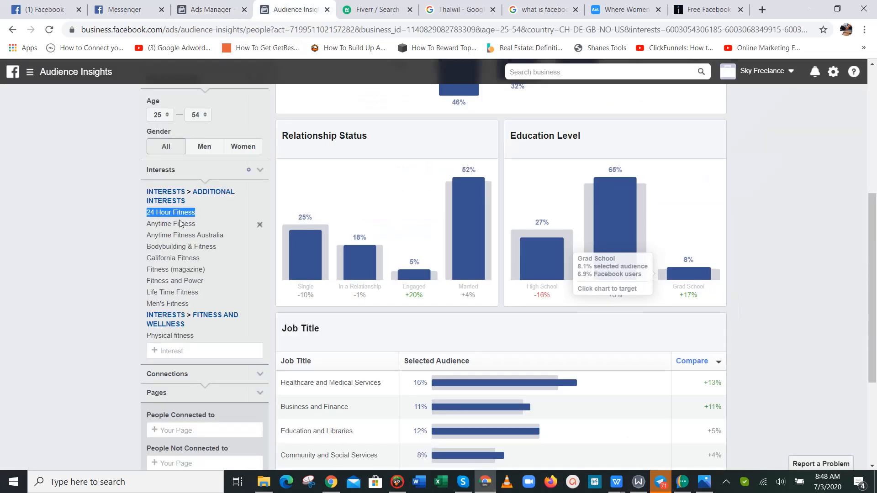
{"action": "left_click_drag", "start_coordinate": [147, 223], "coordinate": [210, 223]}
{"action": "key", "text": "ctrl+c"}
{"action": "left_click", "coordinate": [210, 9]}
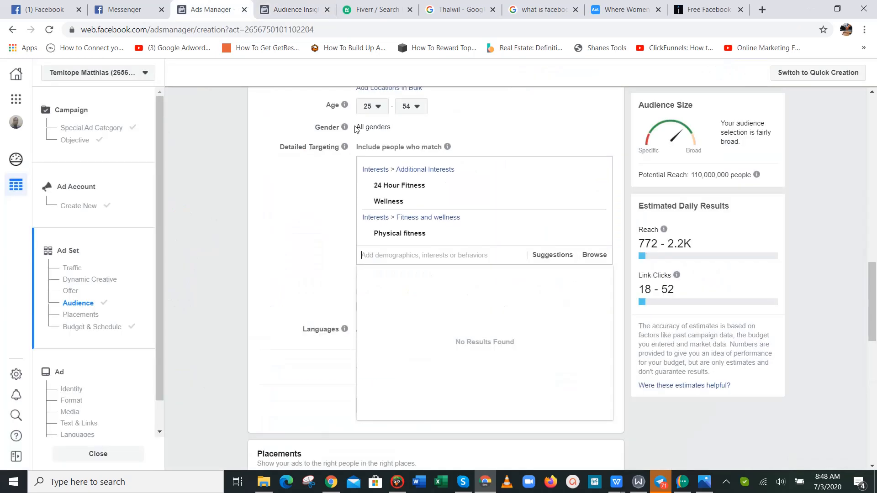
{"action": "key", "text": "ctrl+v"}
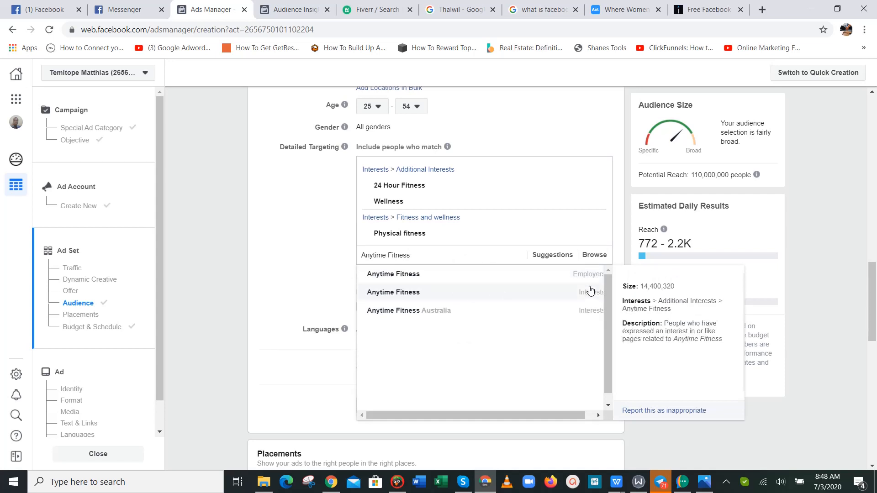
{"action": "left_click", "coordinate": [590, 295]}
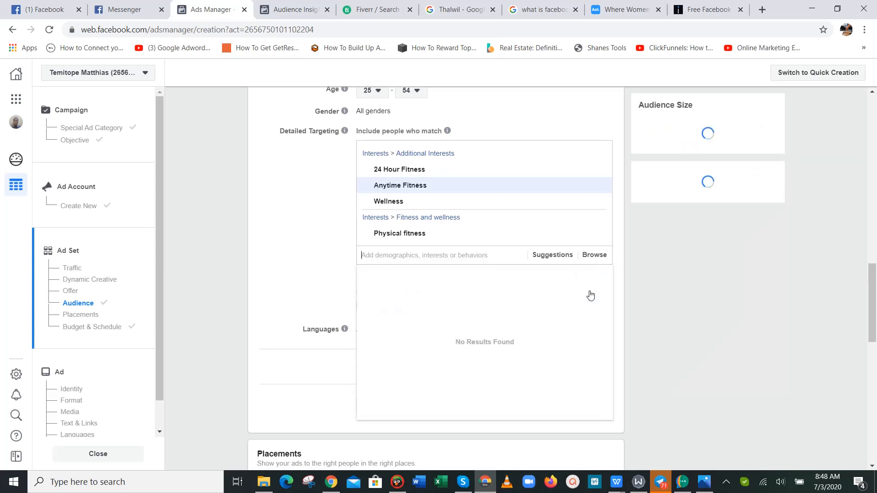
- Take Anytime Fitness Australia from the Audience Insights interests and add it to the detailed targeting in Ads Manager
{"action": "left_click", "coordinate": [301, 7]}
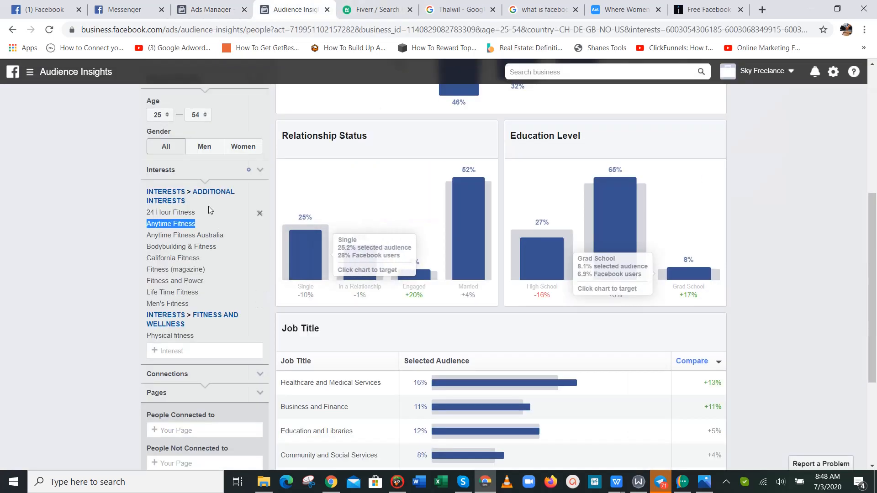
{"action": "left_click_drag", "start_coordinate": [226, 233], "coordinate": [161, 234]}
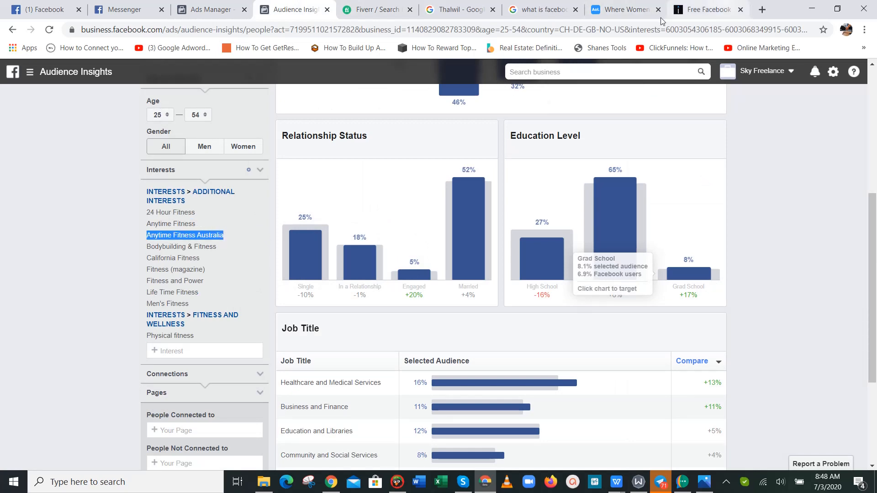
{"action": "left_click", "coordinate": [197, 9]}
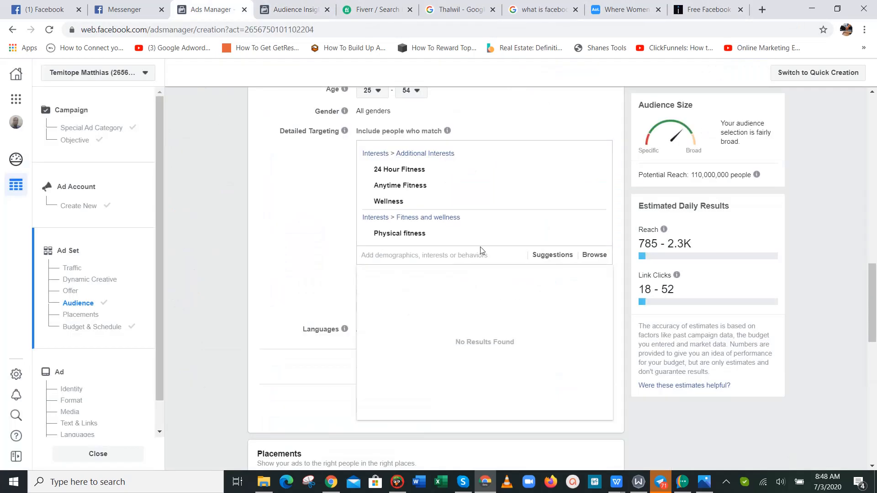
{"action": "type", "text": "Anytime Fitness Australia"}
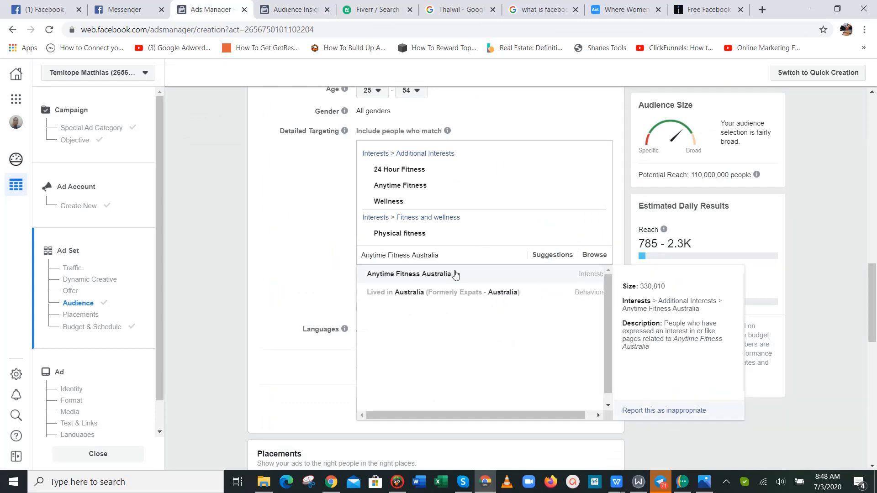
{"action": "left_click", "coordinate": [456, 274]}
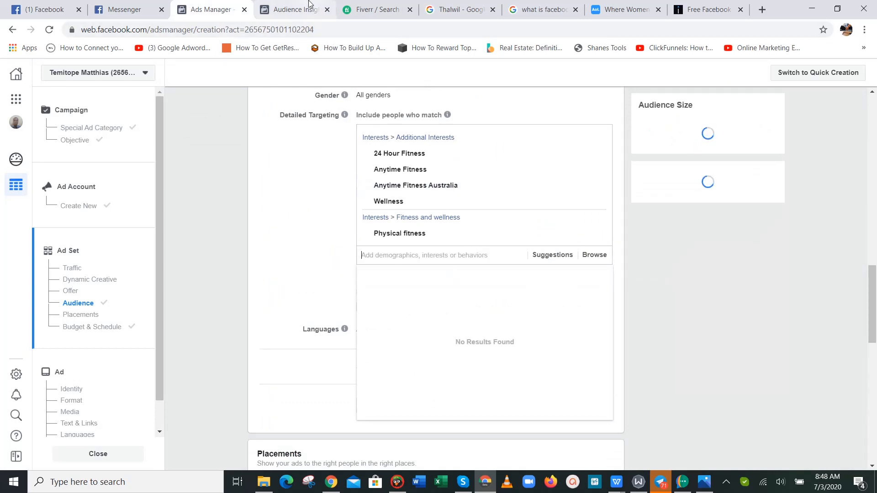
- Copy the interest Bodybuilding & Fitness from Audience Insights and include it in the ad set's detailed targeting in Ads Manager
{"action": "key", "text": "ctrl+Tab"}
{"action": "mouse_move", "coordinate": [215, 246]}
{"action": "left_mouse_down"}
{"action": "mouse_move", "coordinate": [114, 237]}
{"action": "mouse_move", "coordinate": [221, 248]}
{"action": "left_mouse_up"}
{"action": "key", "text": "ctrl+c"}
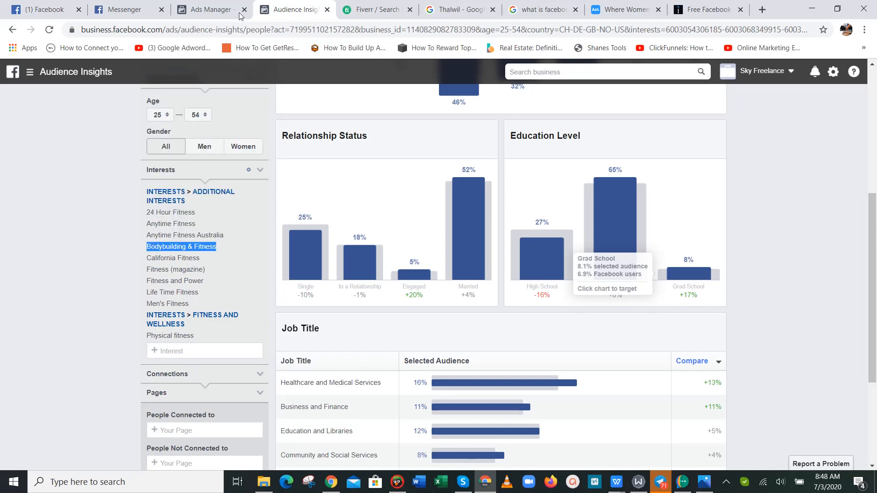
{"action": "left_click", "coordinate": [211, 6]}
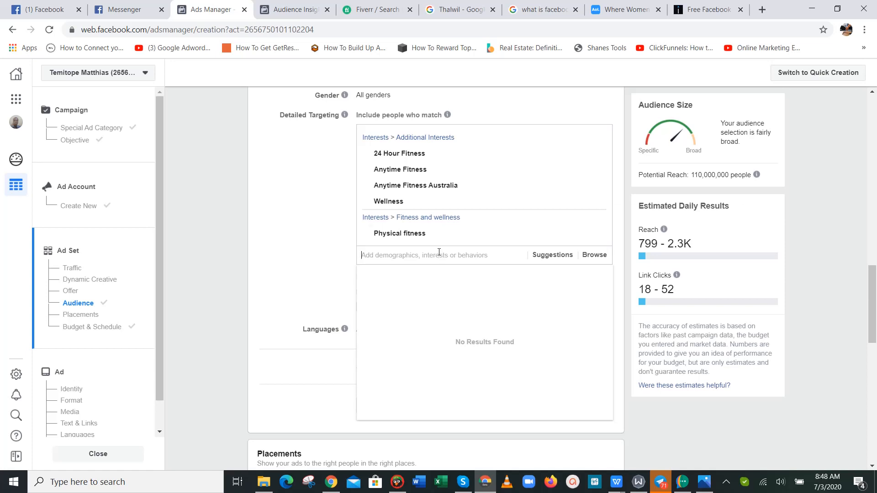
{"action": "key", "text": "ctrl+v"}
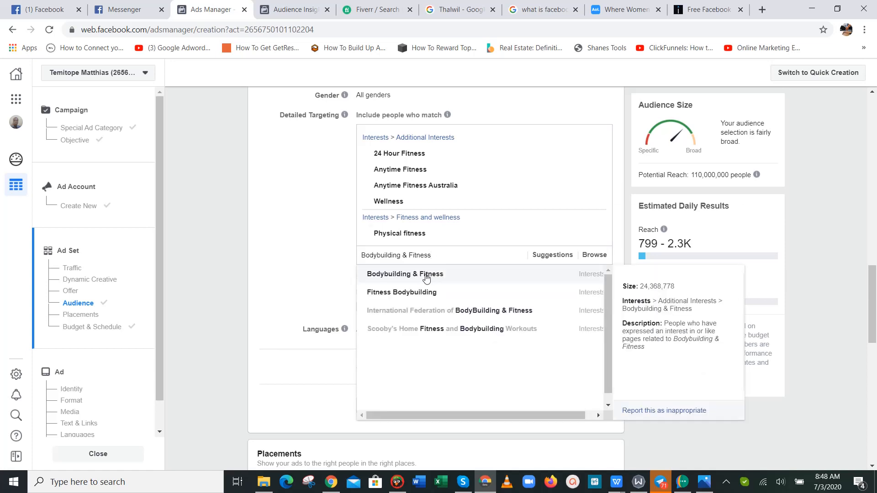
{"action": "left_click", "coordinate": [426, 276]}
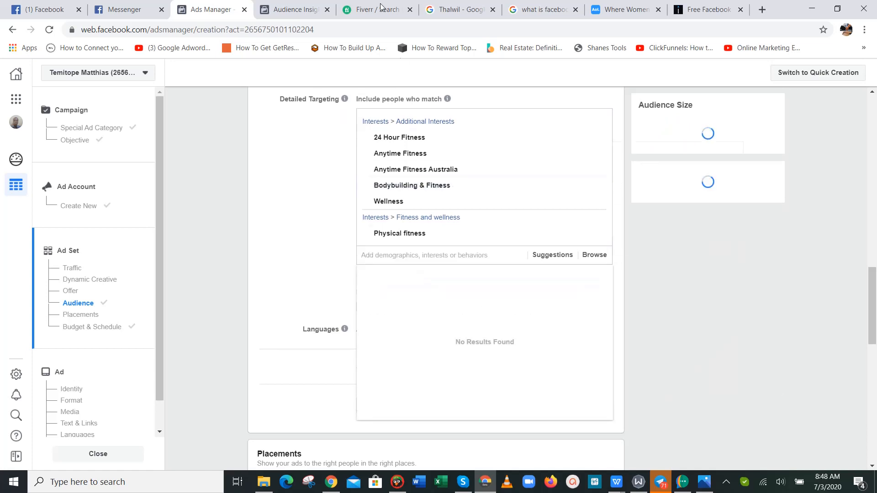
- Copy the interest California Fitness from Audience Insights and include it in the ad set's detailed targeting in Ads Manager
{"action": "left_click", "coordinate": [278, 9]}
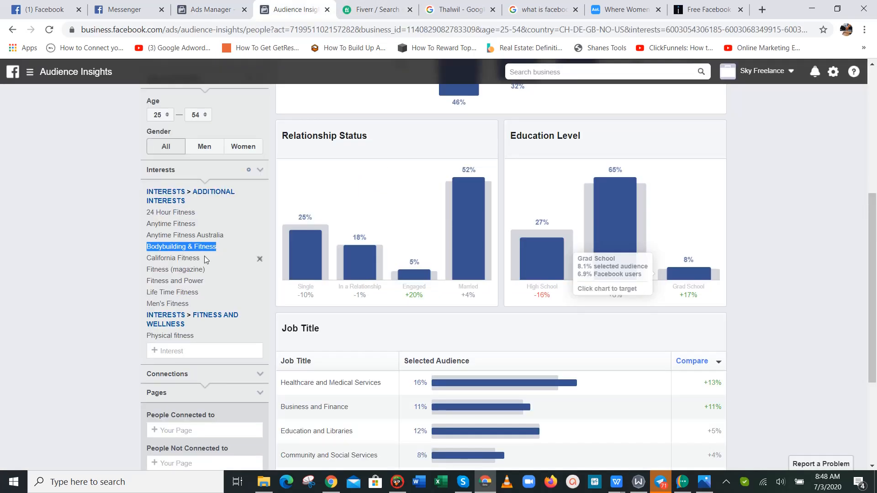
{"action": "left_click_drag", "start_coordinate": [204, 256], "coordinate": [147, 255]}
{"action": "key", "text": "ctrl+c"}
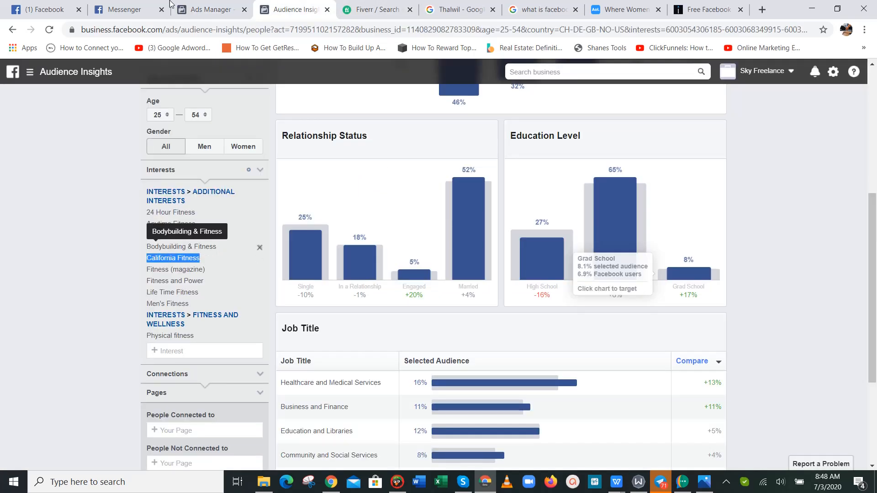
{"action": "left_click", "coordinate": [210, 9]}
{"action": "key", "text": "ctrl+v"}
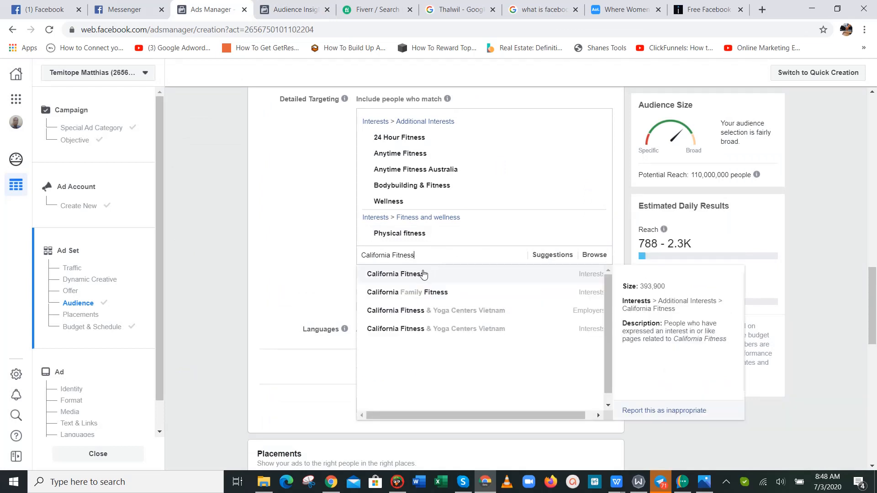
{"action": "left_click", "coordinate": [423, 273]}
- Copy the interest Fitness (magazine) from Audience Insights and add it to the ad set's detailed targeting in Ads Manager
{"action": "left_click", "coordinate": [292, 9]}
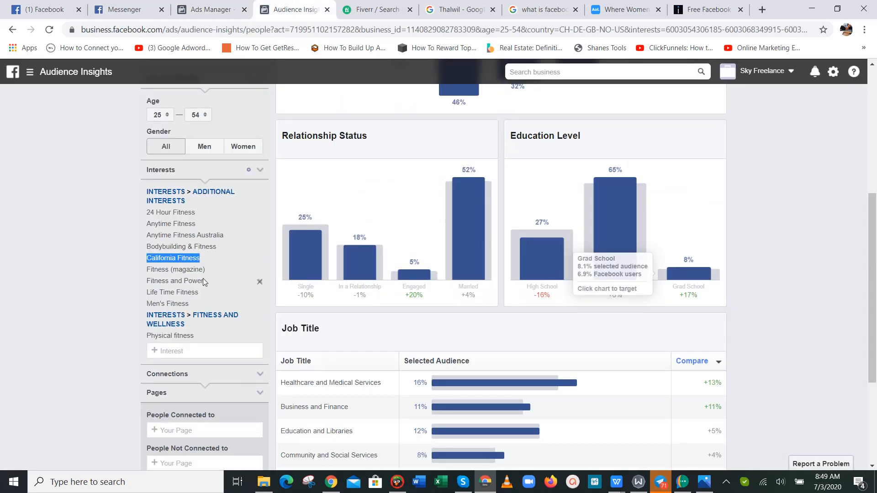
{"action": "left_click_drag", "start_coordinate": [204, 270], "coordinate": [158, 271]}
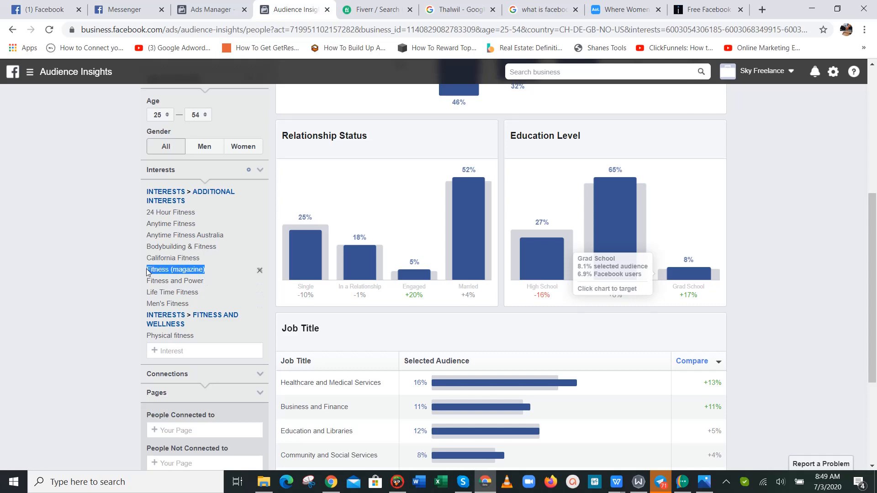
{"action": "left_click", "coordinate": [211, 5]}
{"action": "left_click", "coordinate": [427, 251]}
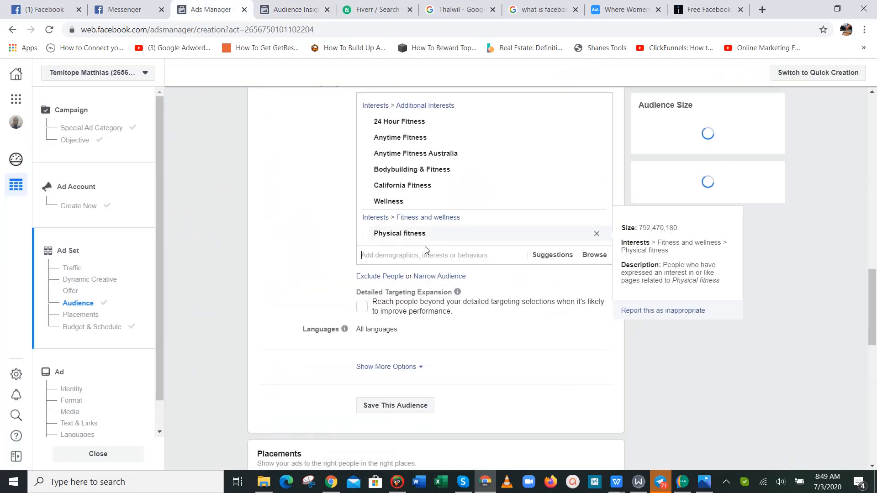
{"action": "key", "text": "ctrl+v"}
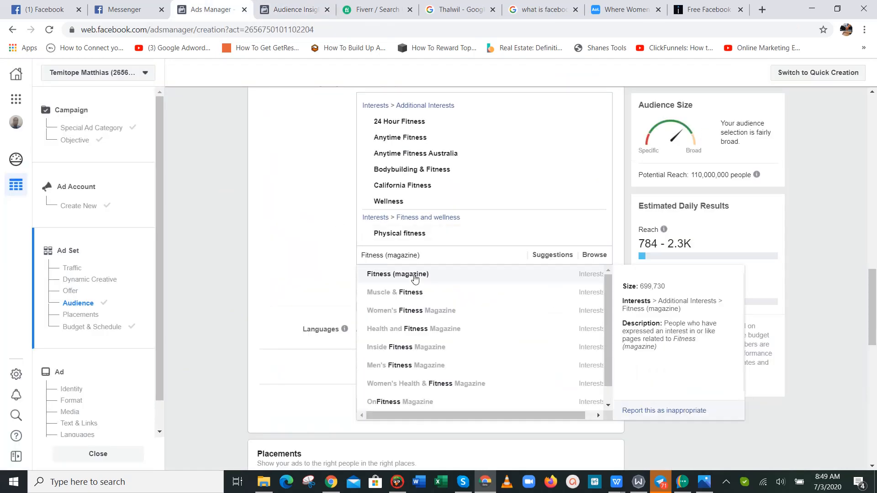
- Take Fitness and Power from the Audience Insights interests and include it in the detailed targeting in Ads Manager
{"action": "left_click", "coordinate": [272, 7]}
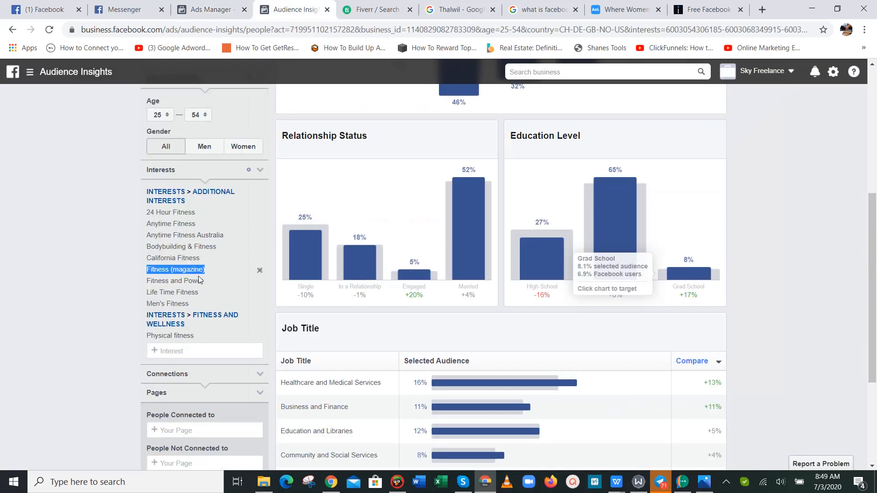
{"action": "left_click_drag", "start_coordinate": [204, 280], "coordinate": [147, 282]}
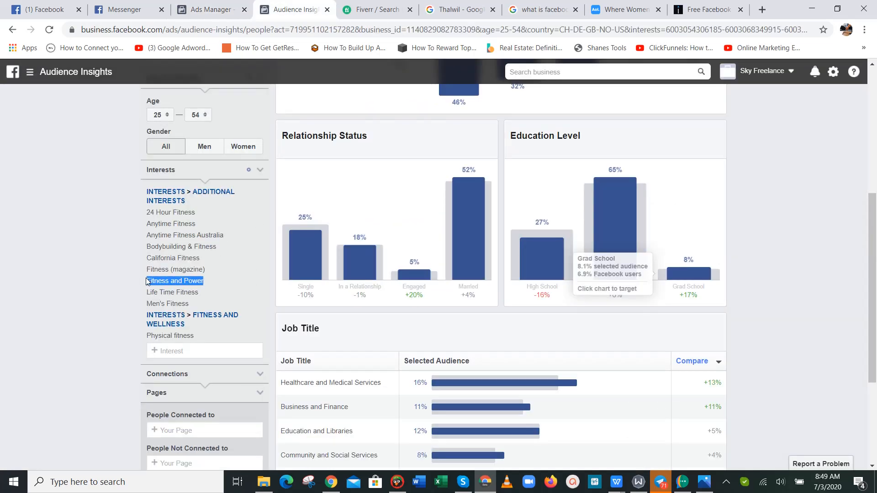
{"action": "left_click", "coordinate": [210, 9]}
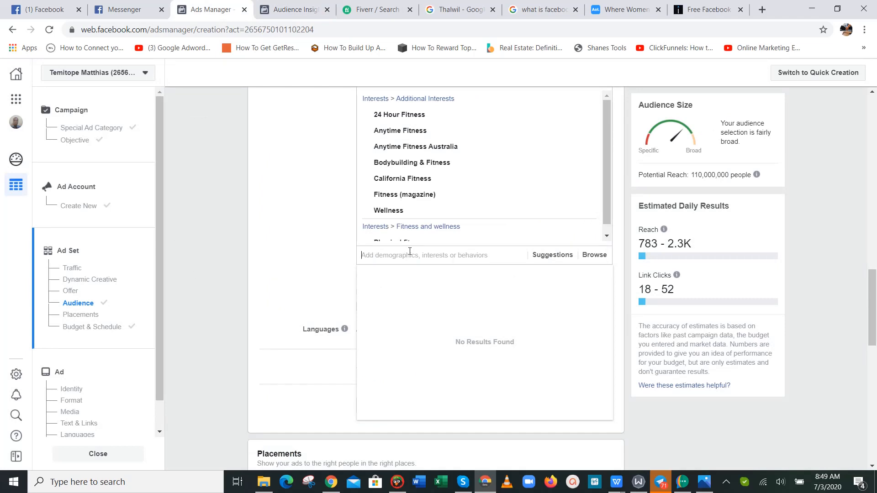
{"action": "key", "text": "ctrl+v"}
{"action": "scroll", "coordinate": [434, 166], "scroll_direction": "down", "scroll_amount": 1}
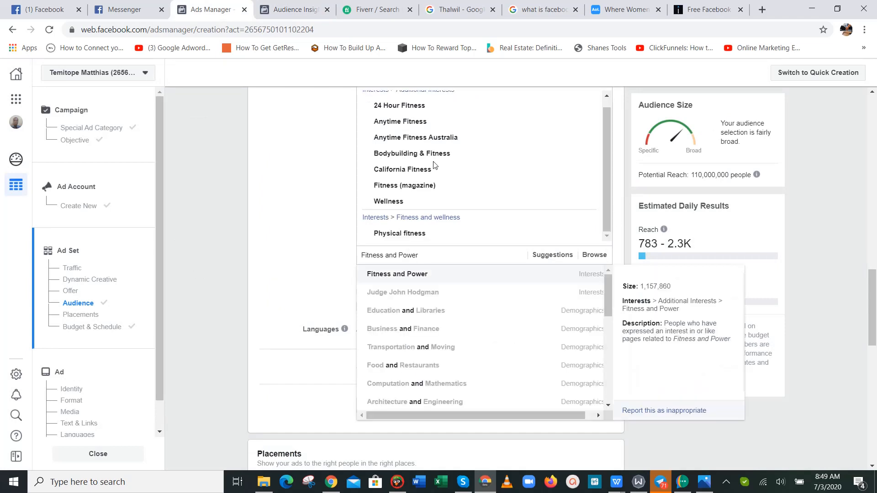
{"action": "left_click", "coordinate": [409, 272]}
- Copy Life Time Fitness from the Audience Insights interests and add the matching interest to the detailed targeting in Ads Manager
{"action": "key", "text": "ctrl+Tab"}
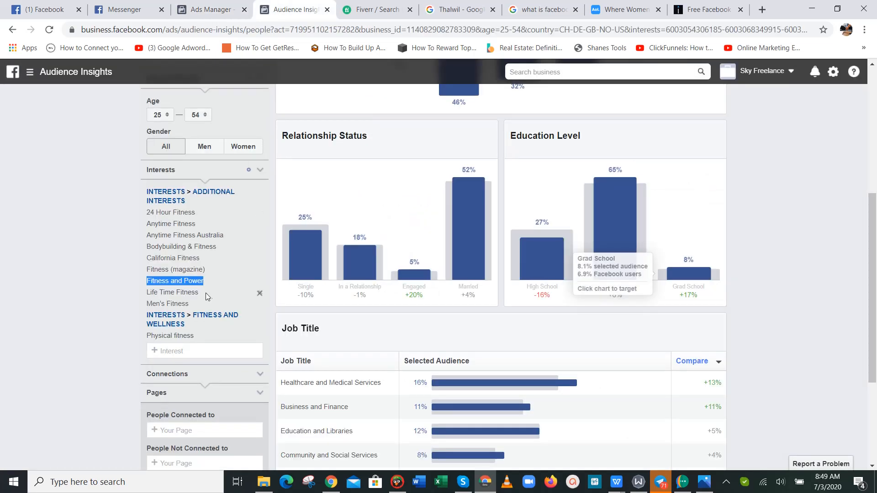
{"action": "left_click_drag", "start_coordinate": [201, 293], "coordinate": [150, 292]}
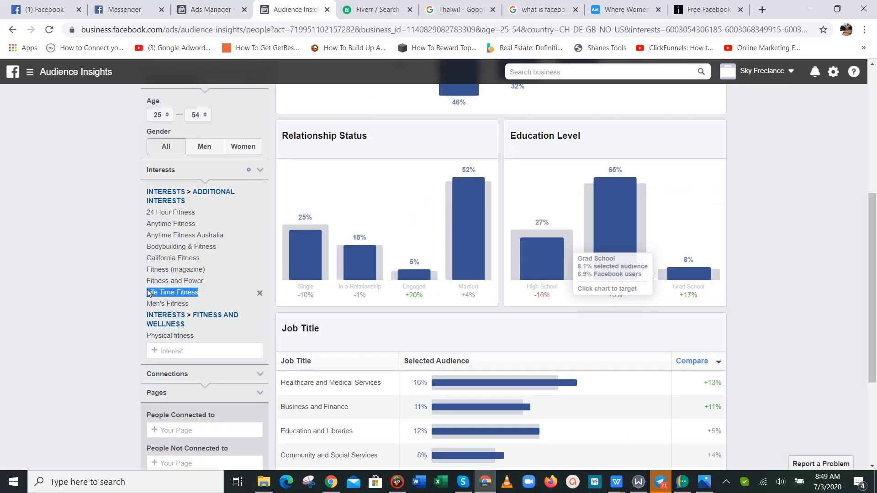
{"action": "key", "text": "ctrl+c"}
{"action": "key", "text": "ctrl+shift+Tab"}
{"action": "key", "text": "ctrl+v"}
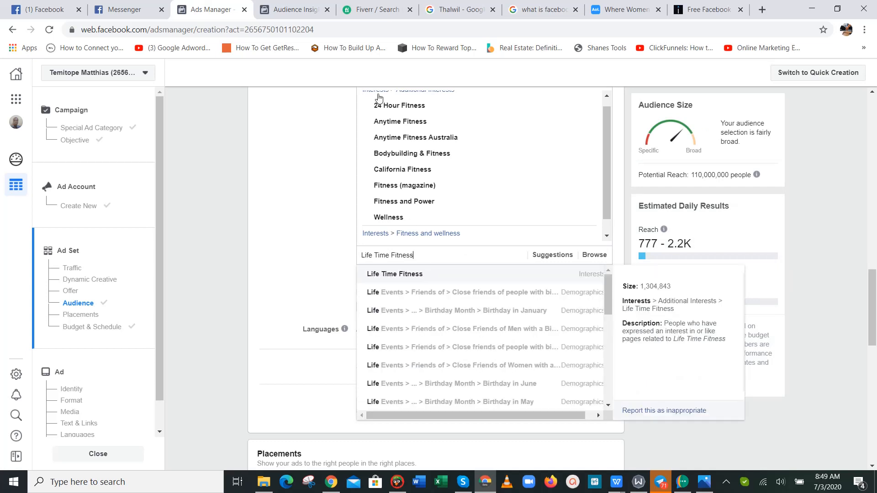
- Copy the interest Men's Fitness from Audience Insights and include it in the ad set's detailed targeting in Ads Manager
{"action": "left_click", "coordinate": [283, 4]}
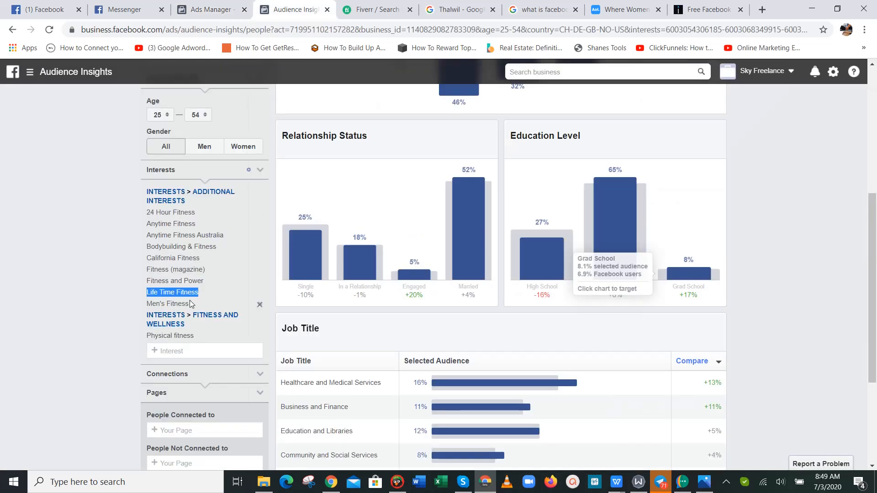
{"action": "left_click_drag", "start_coordinate": [189, 304], "coordinate": [141, 300]}
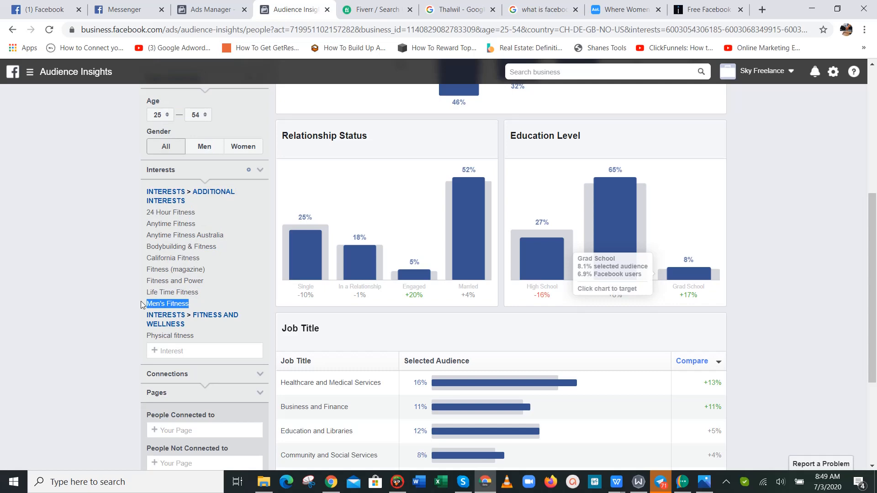
{"action": "left_click", "coordinate": [208, 10]}
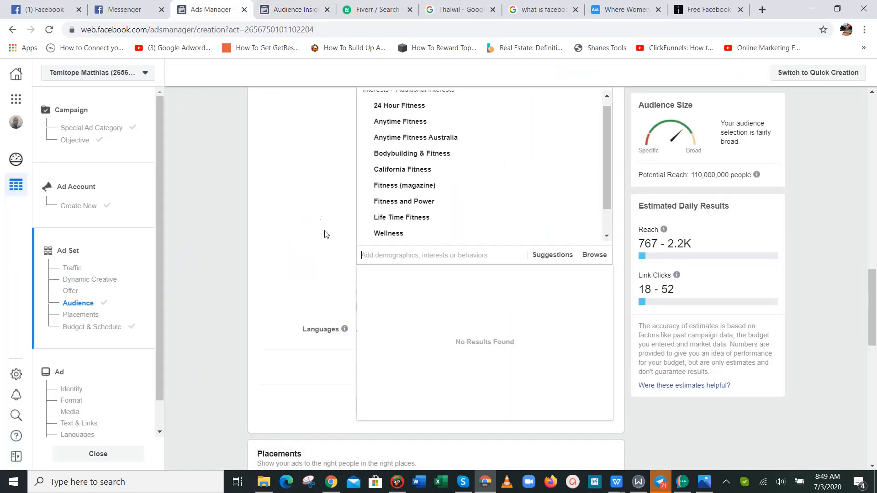
{"action": "key", "text": "ctrl+v"}
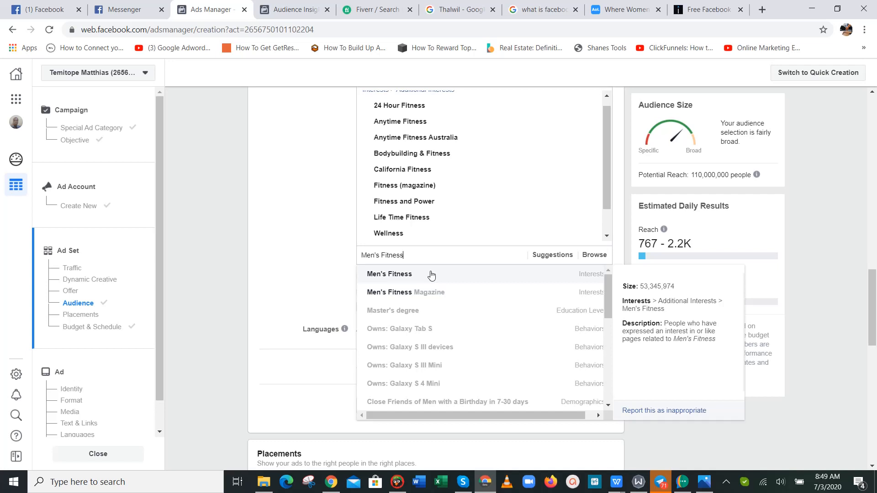
{"action": "left_click", "coordinate": [431, 275]}
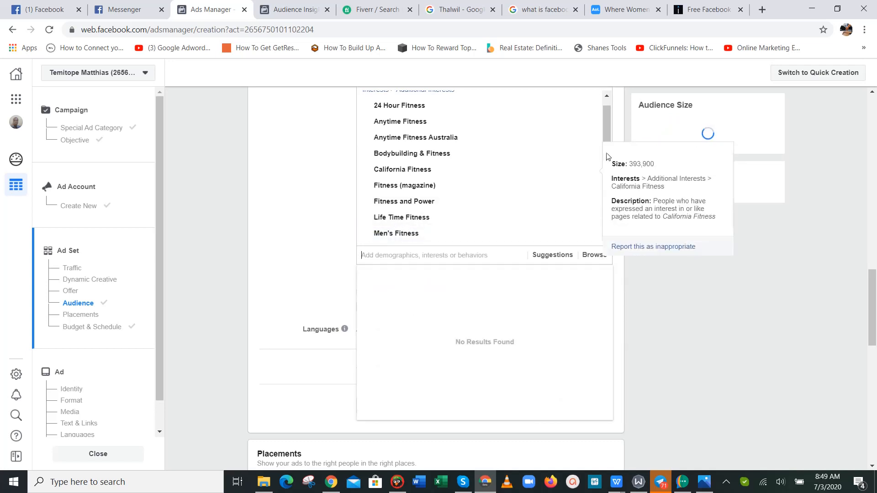
- Check the added interests against Audience Insights and narrow the ad set's audience with a must-also-match condition in Ads Manager
{"action": "left_click_drag", "start_coordinate": [606, 132], "coordinate": [606, 207]}
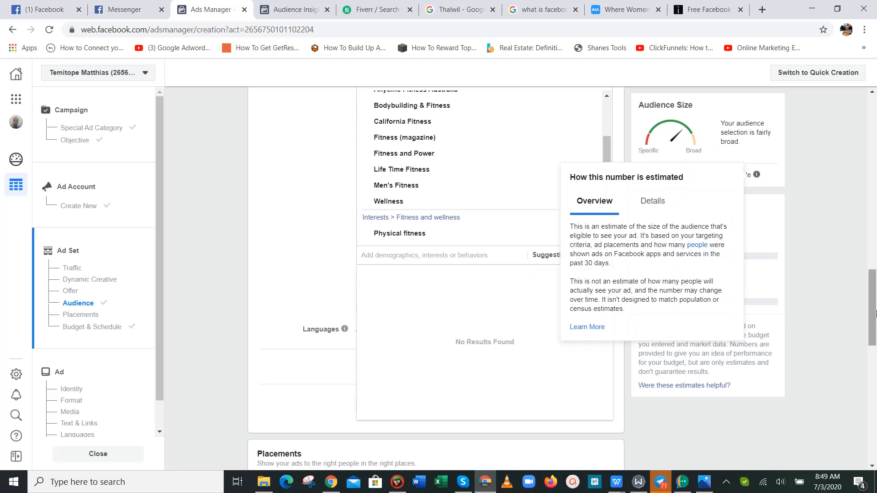
{"action": "mouse_move", "coordinate": [875, 308]}
{"action": "left_mouse_down"}
{"action": "mouse_move", "coordinate": [875, 282]}
{"action": "mouse_move", "coordinate": [874, 324]}
{"action": "left_mouse_up"}
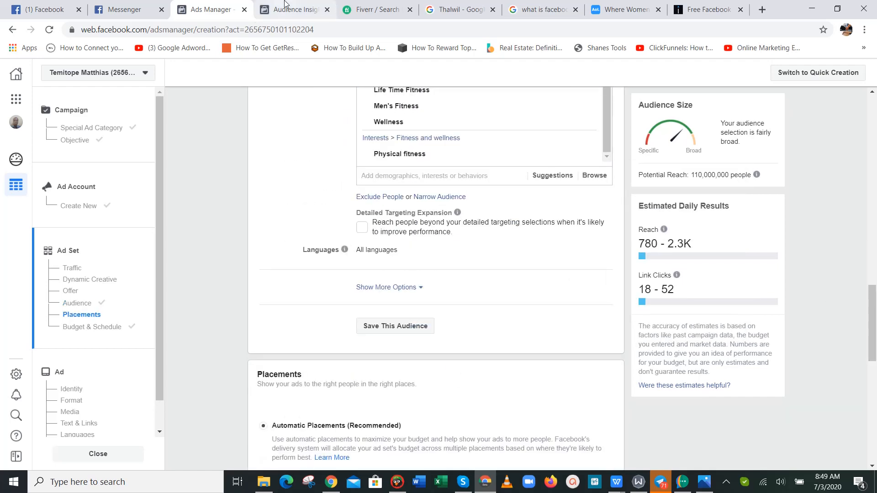
{"action": "left_click", "coordinate": [294, 9]}
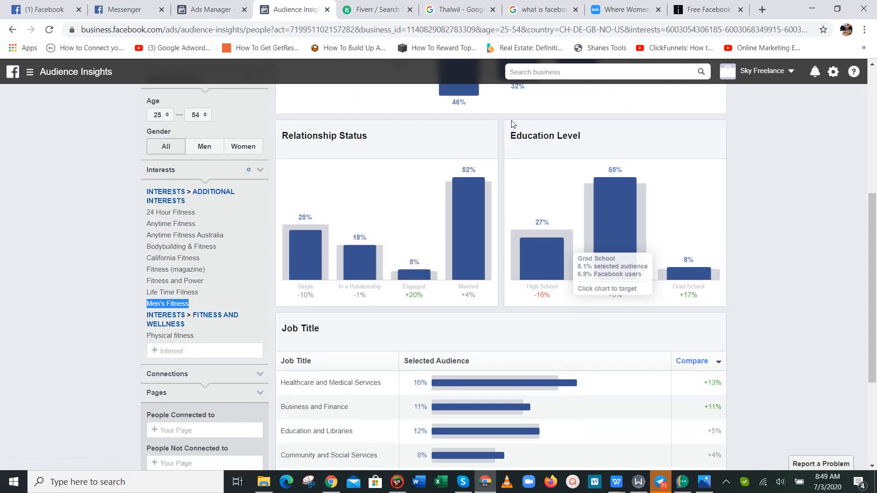
{"action": "left_click", "coordinate": [180, 6]}
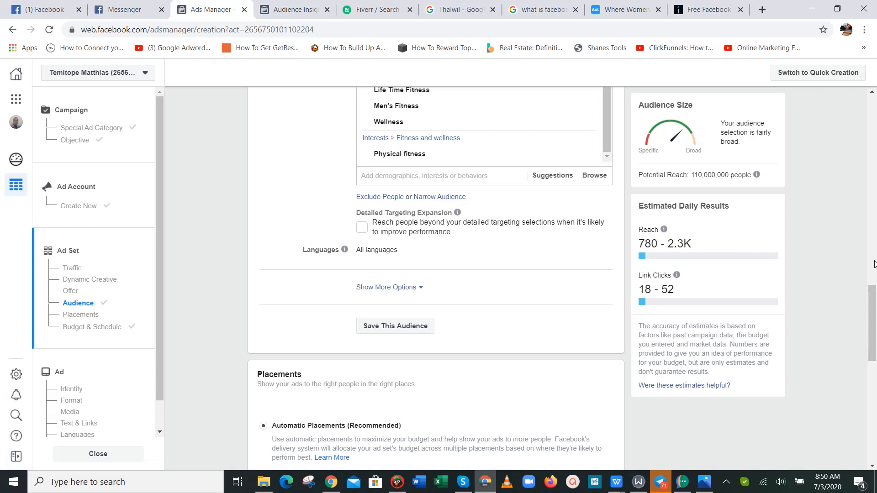
{"action": "scroll", "coordinate": [874, 264], "scroll_direction": "up", "scroll_amount": 3}
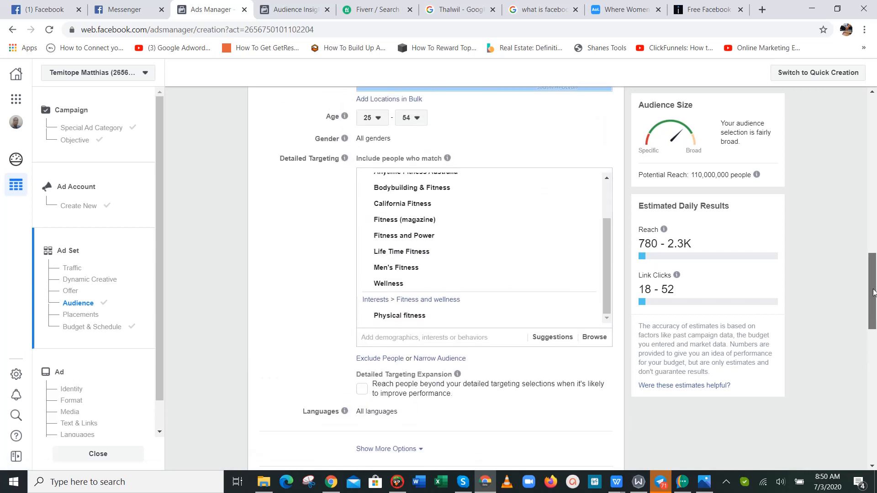
{"action": "left_click_drag", "start_coordinate": [605, 228], "coordinate": [604, 280]}
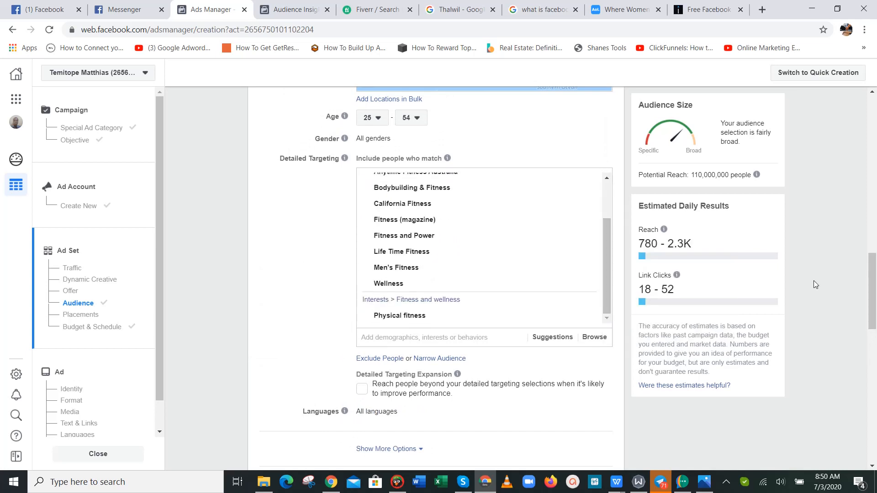
{"action": "left_click_drag", "start_coordinate": [874, 258], "coordinate": [874, 274]}
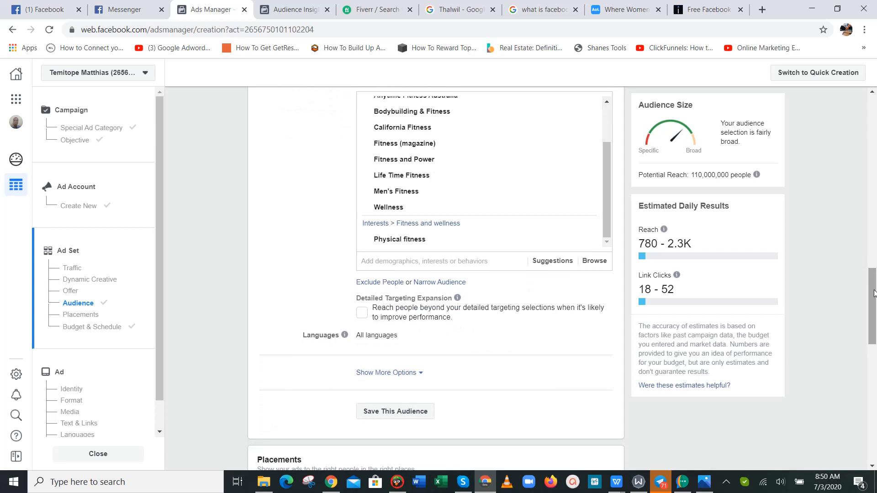
{"action": "left_click", "coordinate": [431, 283]}
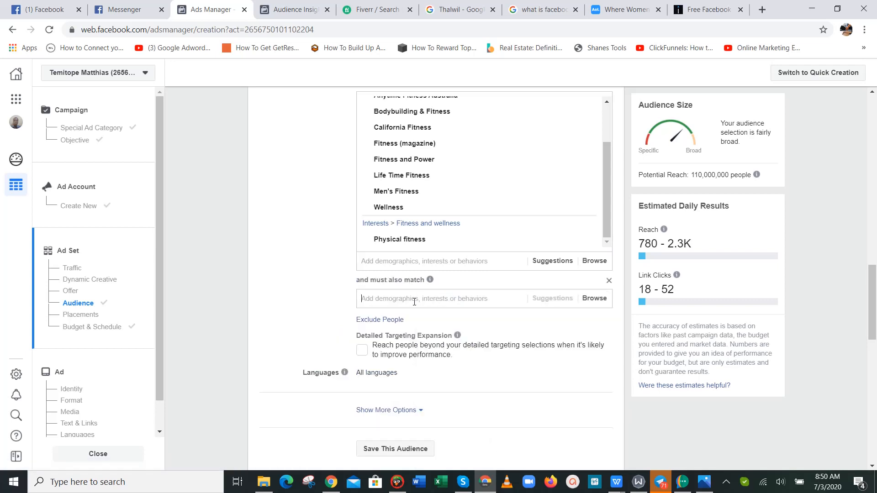
- Copy the job title Administrative Services from the Job Title table in Audience Insights
{"action": "left_click", "coordinate": [289, 5]}
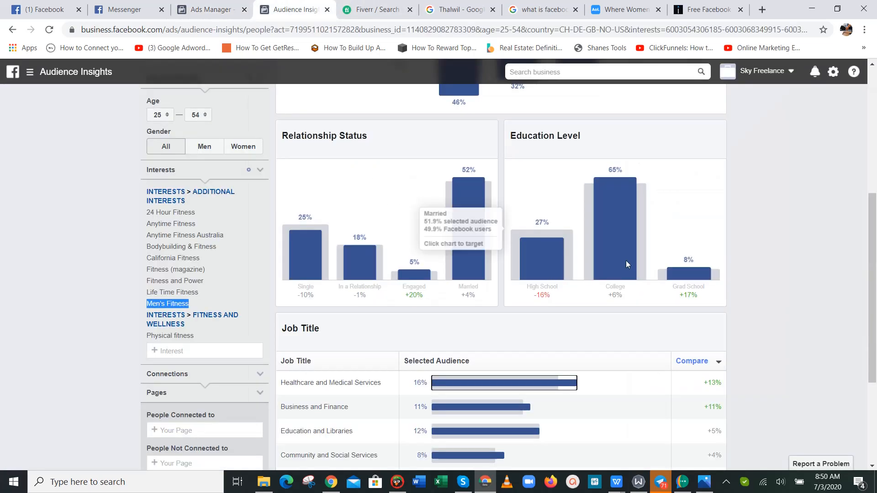
{"action": "left_click_drag", "start_coordinate": [875, 237], "coordinate": [876, 336]}
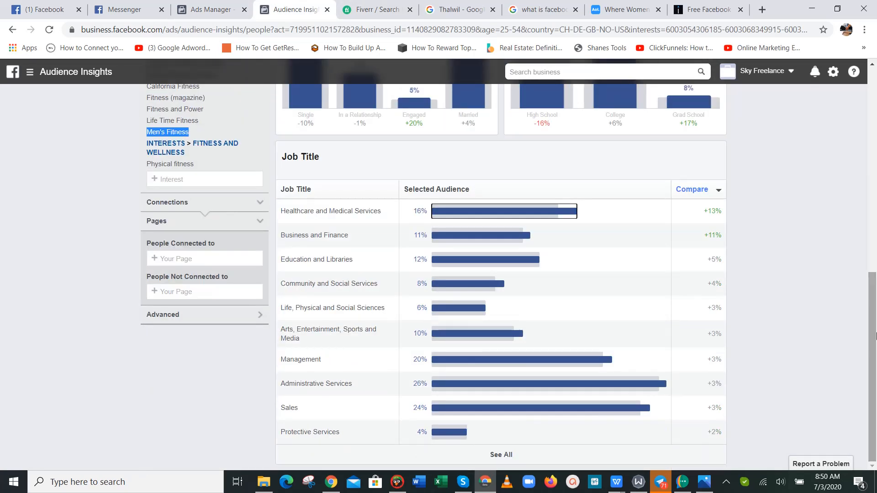
{"action": "left_click", "coordinate": [112, 381]}
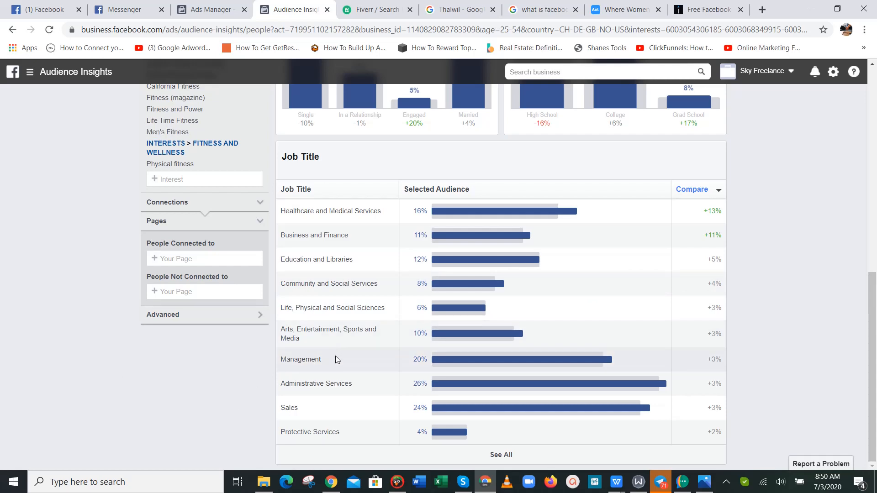
{"action": "mouse_move", "coordinate": [872, 358]}
{"action": "left_mouse_down"}
{"action": "mouse_move", "coordinate": [876, 183]}
{"action": "mouse_move", "coordinate": [873, 359]}
{"action": "left_mouse_up"}
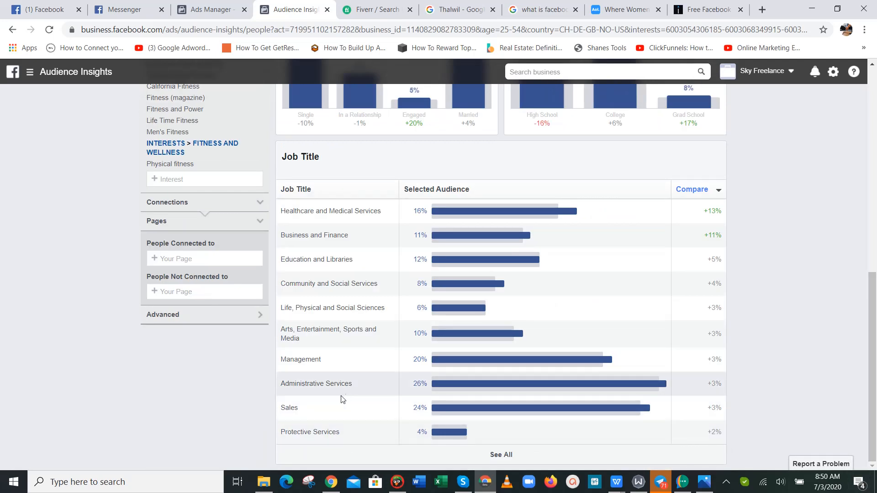
{"action": "left_click_drag", "start_coordinate": [365, 383], "coordinate": [282, 380]}
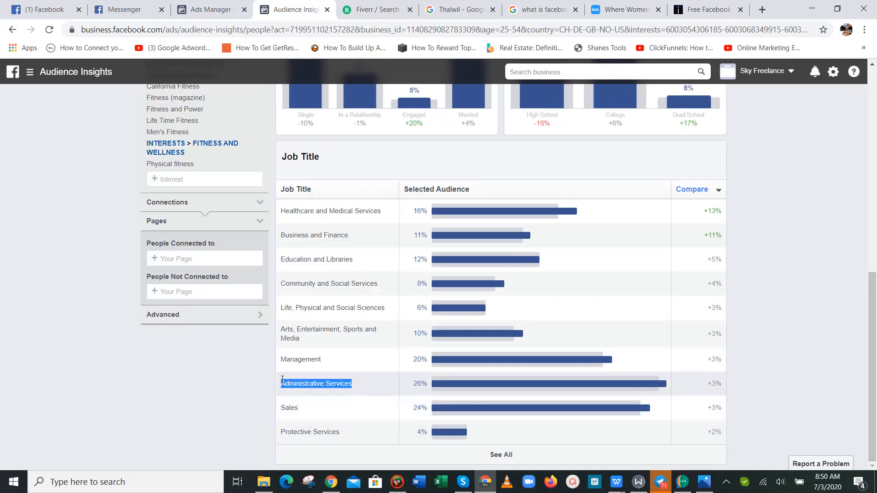
{"action": "left_click", "coordinate": [398, 481]}
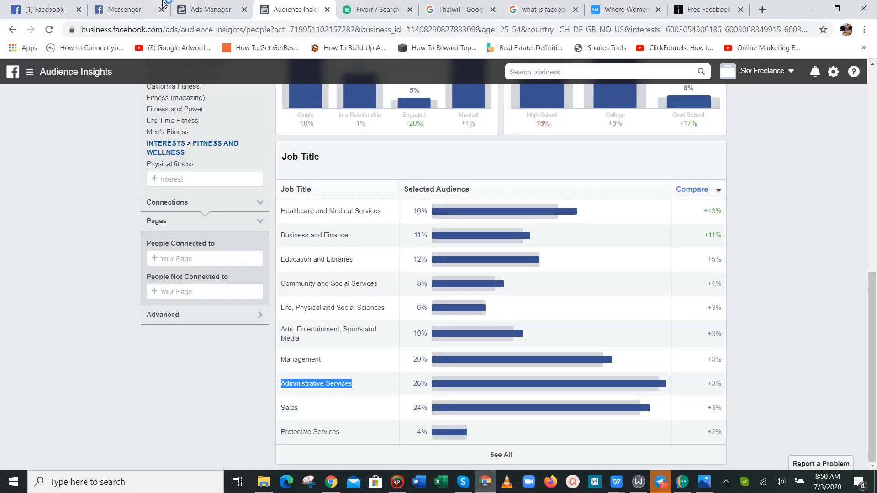
- Close the VLC media player window and return to the ad set's must-also-match targeting in Ads Manager after rechecking the job titles in Audience Insights
{"action": "left_click", "coordinate": [210, 10]}
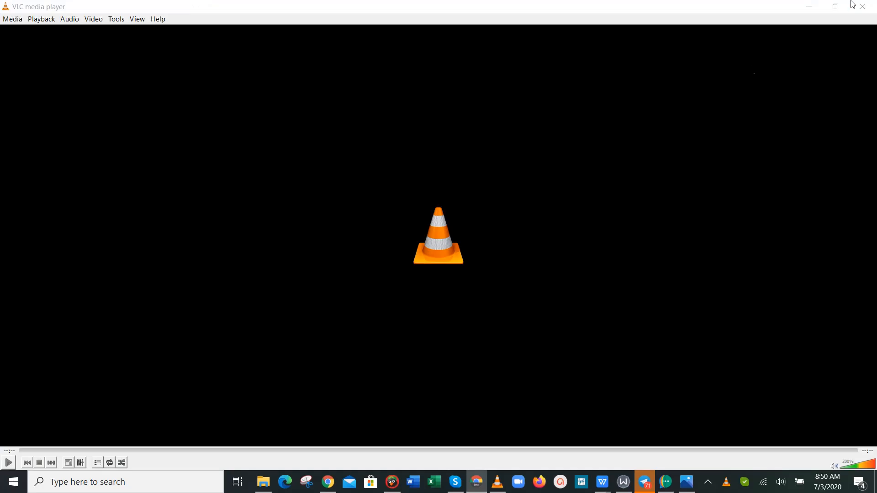
{"action": "left_click", "coordinate": [853, 6]}
{"action": "left_click", "coordinate": [524, 299]}
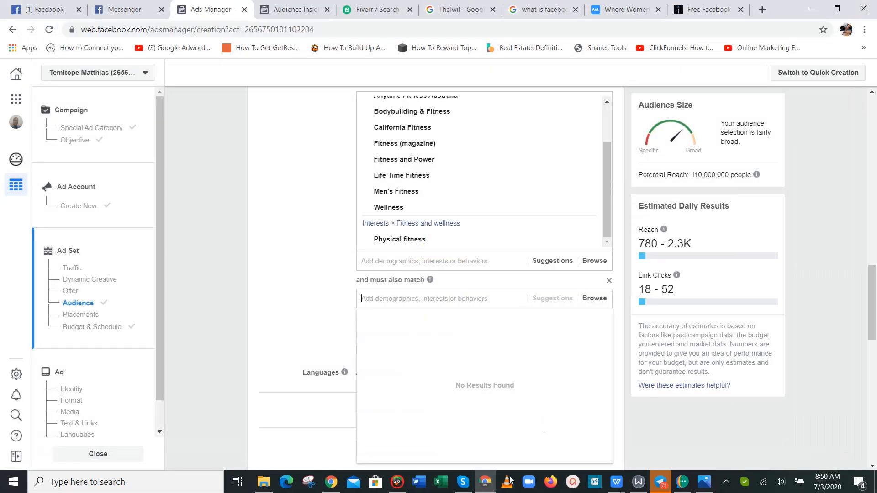
{"action": "left_click", "coordinate": [314, 4]}
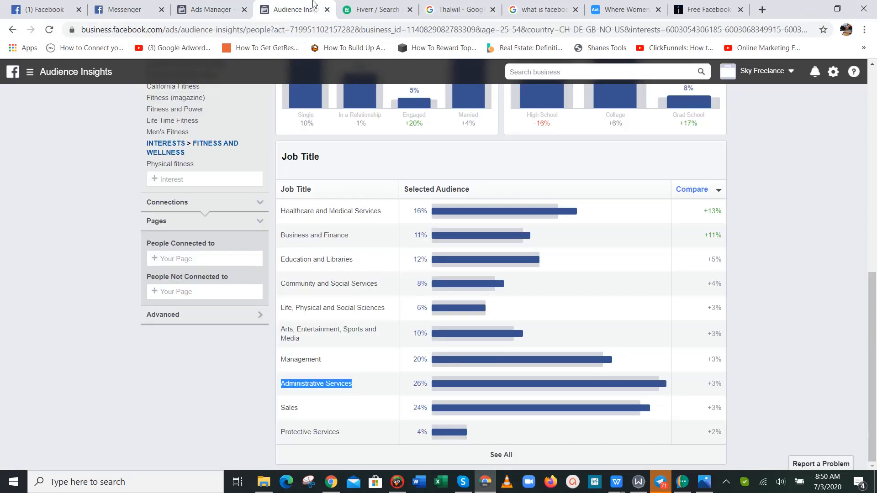
{"action": "left_click", "coordinate": [207, 7]}
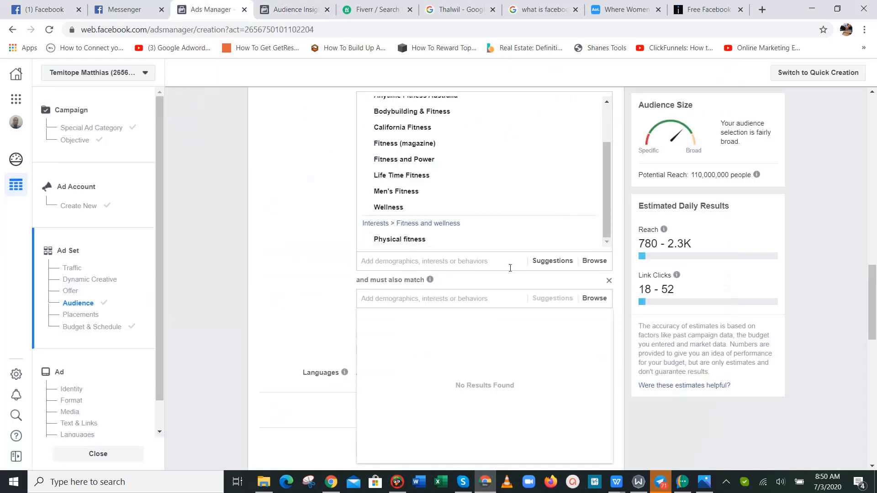
{"action": "left_click", "coordinate": [590, 299]}
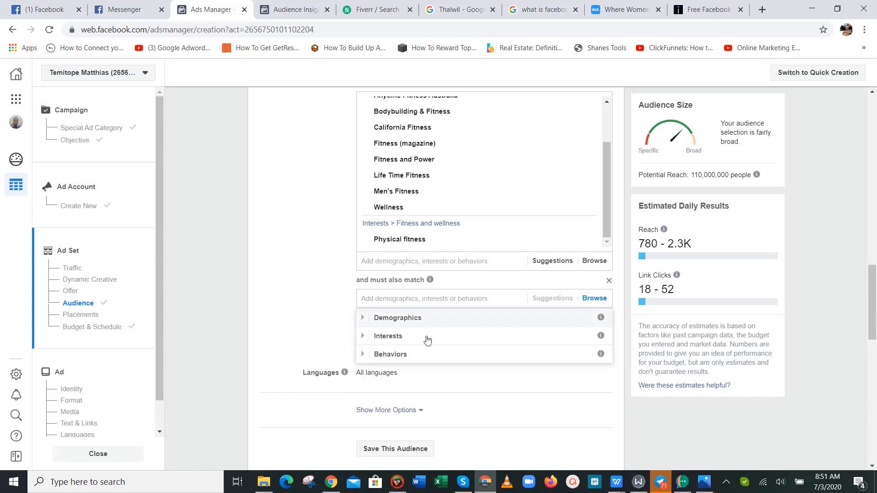
{"action": "left_click", "coordinate": [411, 320]}
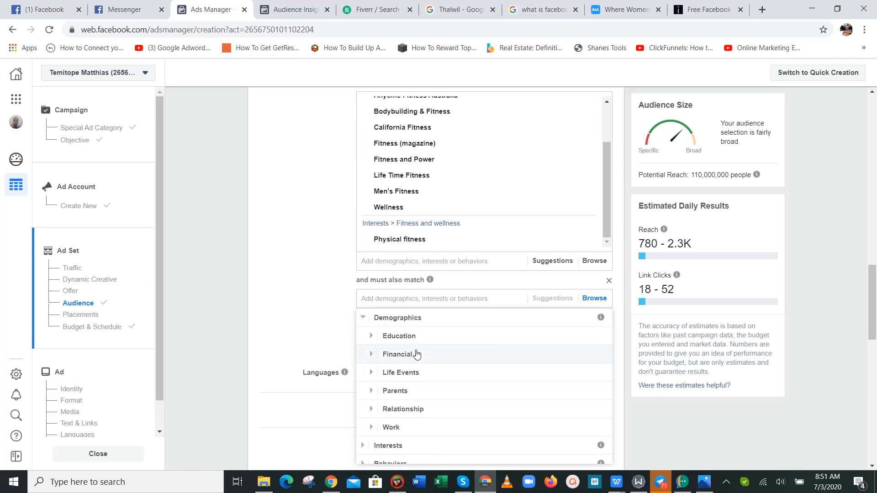
{"action": "left_click", "coordinate": [414, 425]}
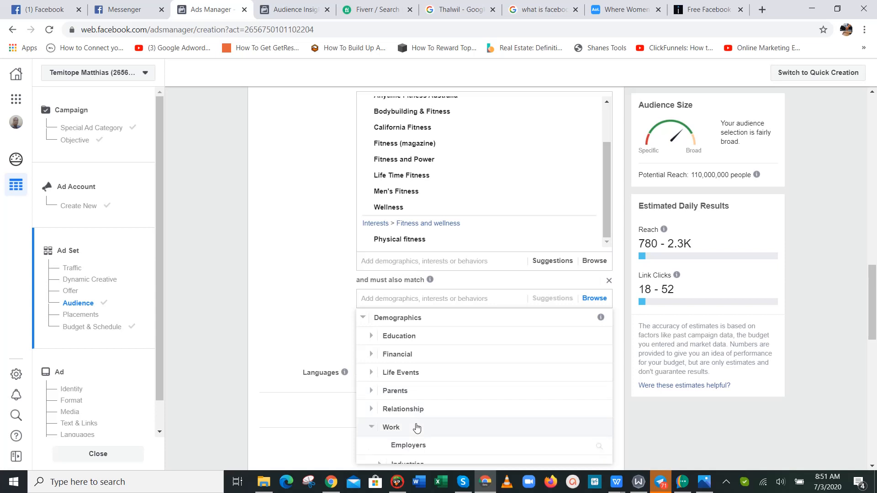
{"action": "left_click", "coordinate": [424, 400]}
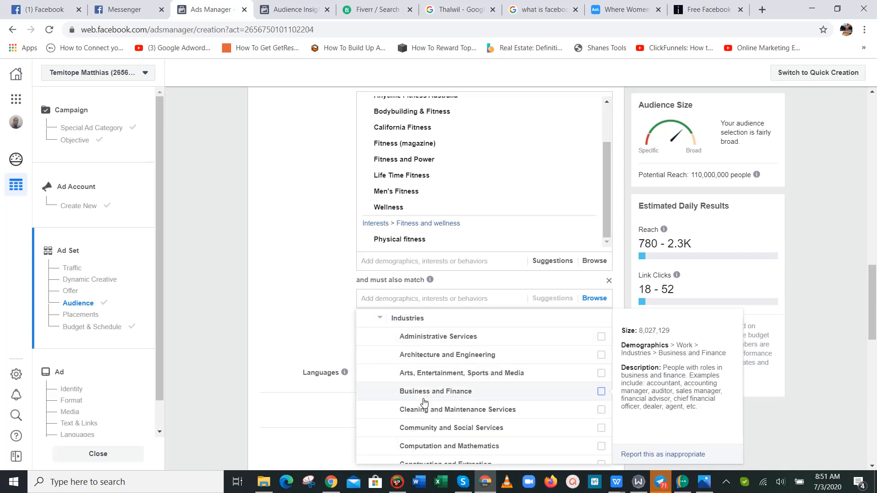
{"action": "left_click", "coordinate": [423, 295]}
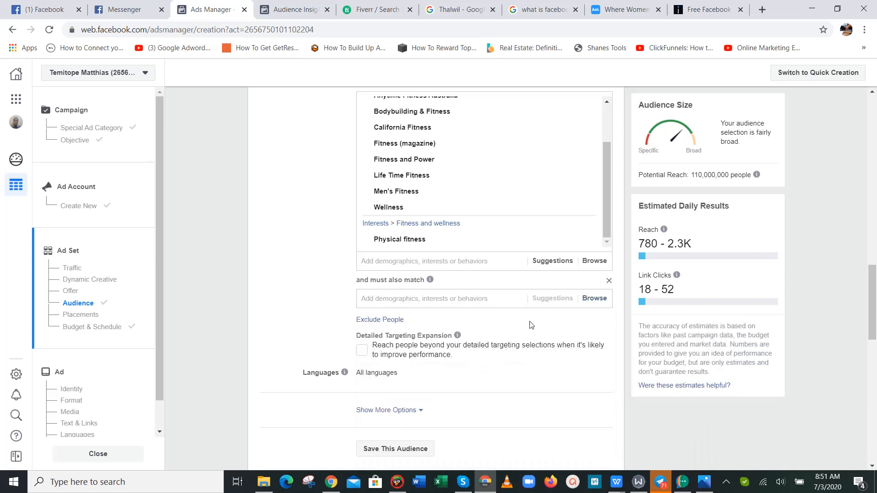
- Browse the work industries under Demographics and add Administrative Services to the must-also-match condition
{"action": "left_click", "coordinate": [594, 298]}
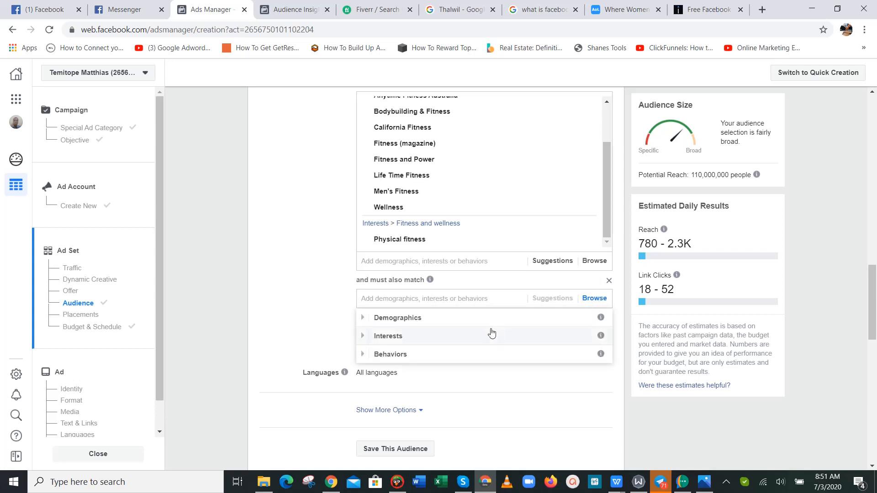
{"action": "left_click", "coordinate": [446, 320]}
{"action": "left_click", "coordinate": [443, 428]}
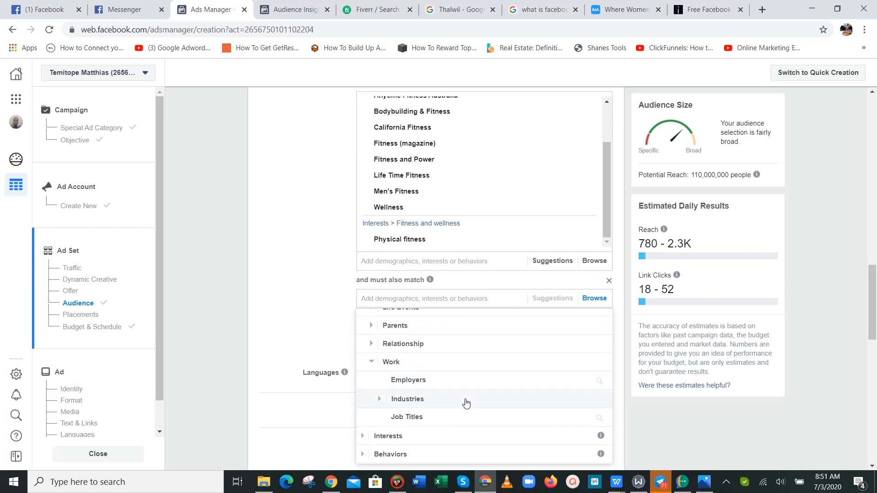
{"action": "left_click", "coordinate": [465, 400]}
{"action": "scroll", "coordinate": [488, 400], "scroll_direction": "down", "scroll_amount": 2}
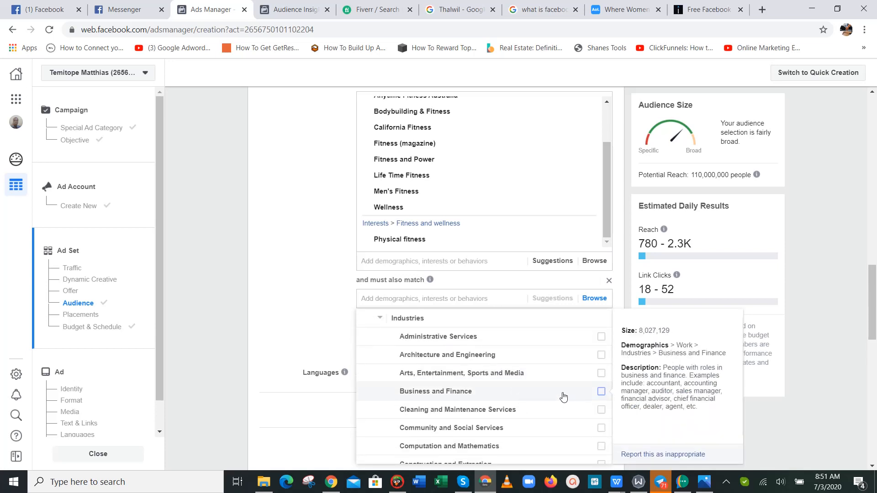
{"action": "left_click", "coordinate": [601, 337]}
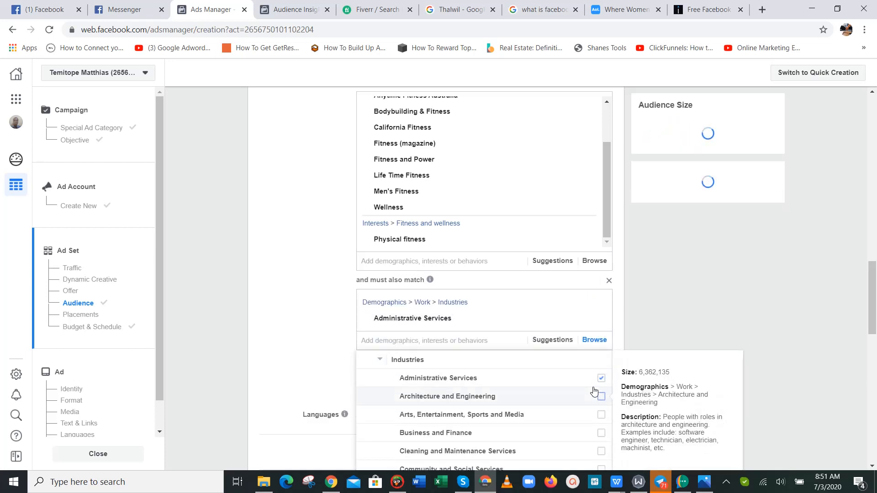
- Check the job titles in Audience Insights and add the Management industry to the must-also-match condition in Ads Manager
{"action": "left_click", "coordinate": [289, 5]}
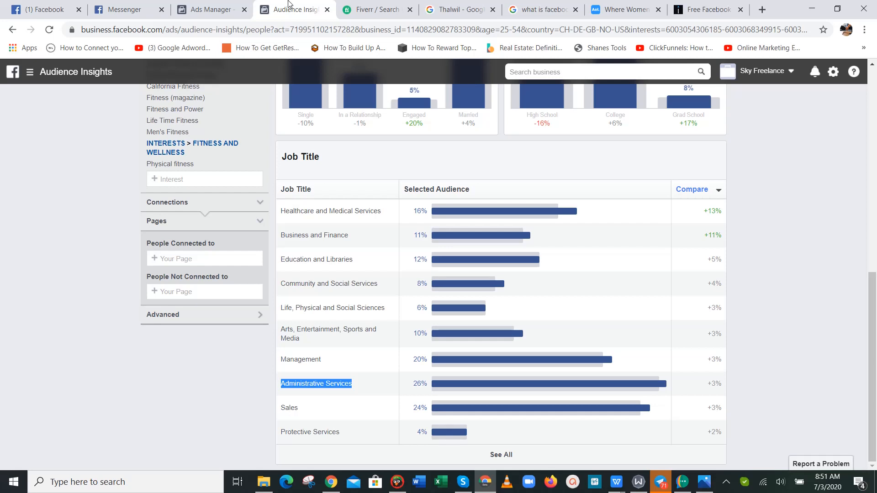
{"action": "left_click", "coordinate": [232, 2]}
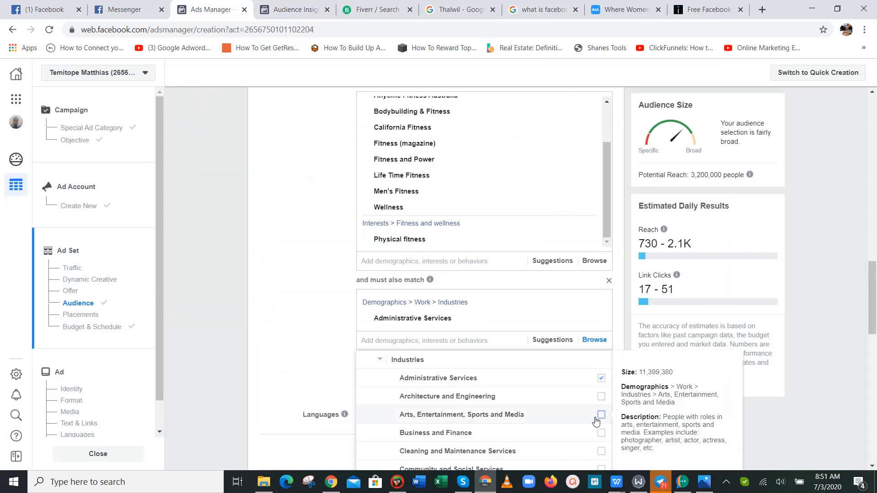
{"action": "scroll", "coordinate": [697, 333], "scroll_direction": "down", "scroll_amount": 3}
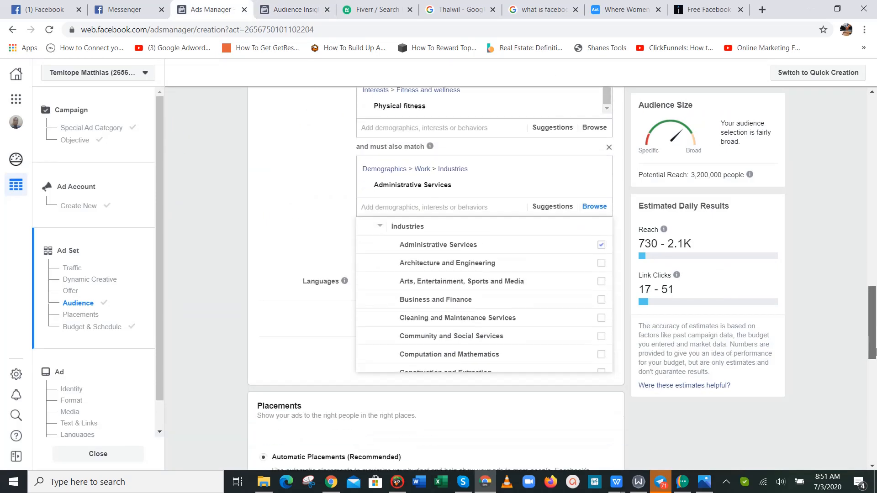
{"action": "left_click", "coordinate": [697, 333]}
{"action": "left_click", "coordinate": [590, 173]}
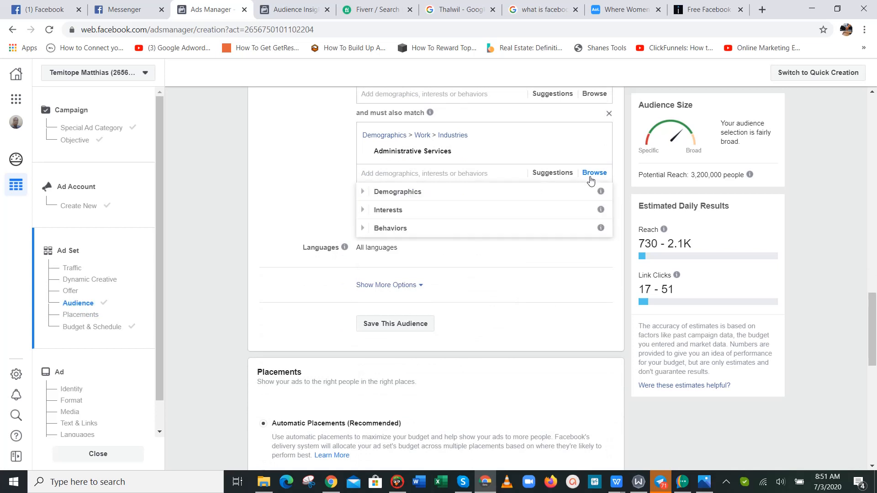
{"action": "left_click", "coordinate": [490, 198]}
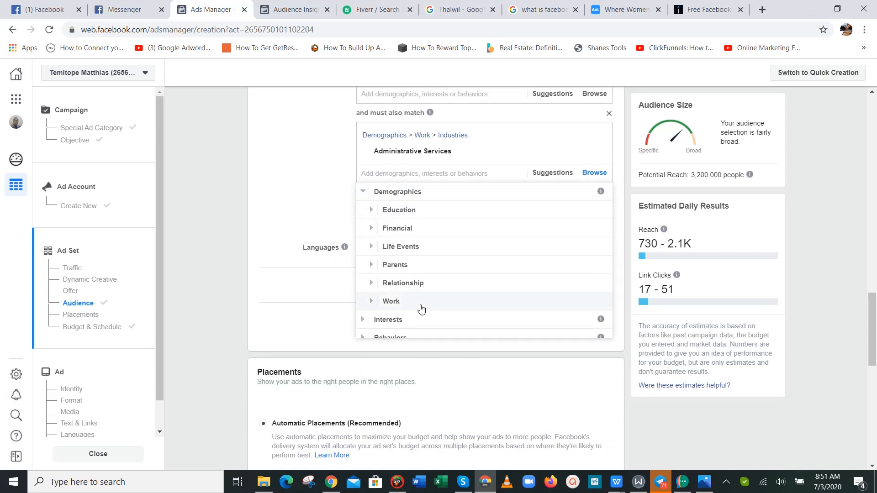
{"action": "left_click", "coordinate": [421, 305]}
{"action": "left_click", "coordinate": [423, 274]}
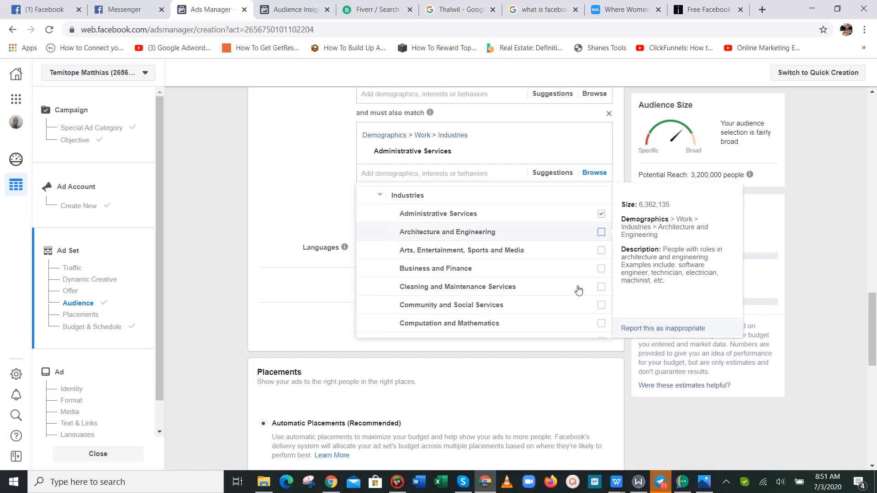
{"action": "scroll", "coordinate": [578, 290], "scroll_direction": "down", "scroll_amount": 2}
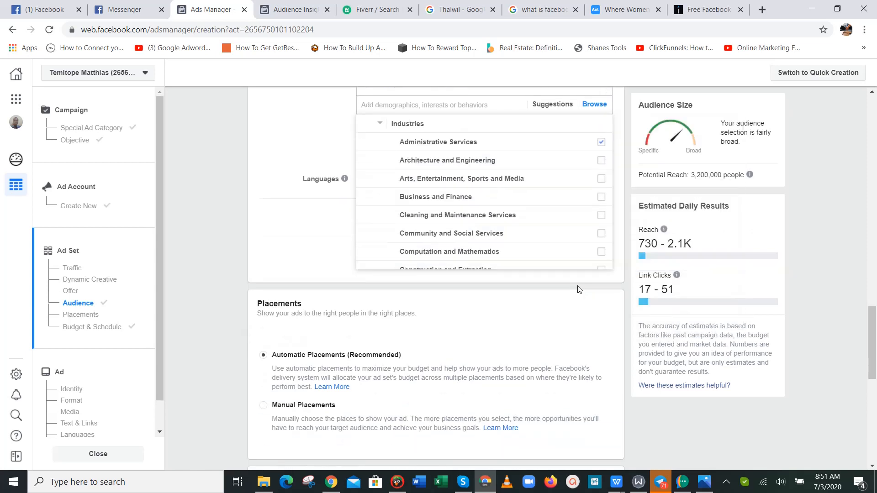
{"action": "scroll", "coordinate": [520, 161], "scroll_direction": "down", "scroll_amount": 1}
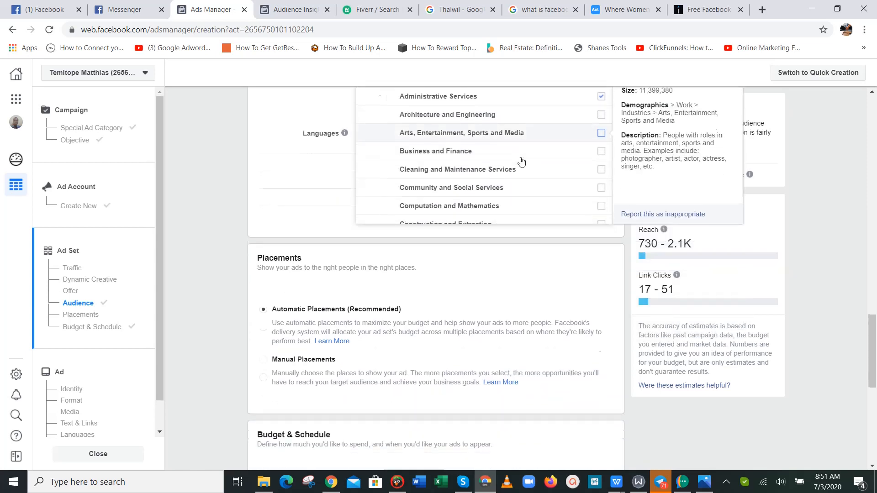
{"action": "scroll", "coordinate": [521, 161], "scroll_direction": "down", "scroll_amount": 7}
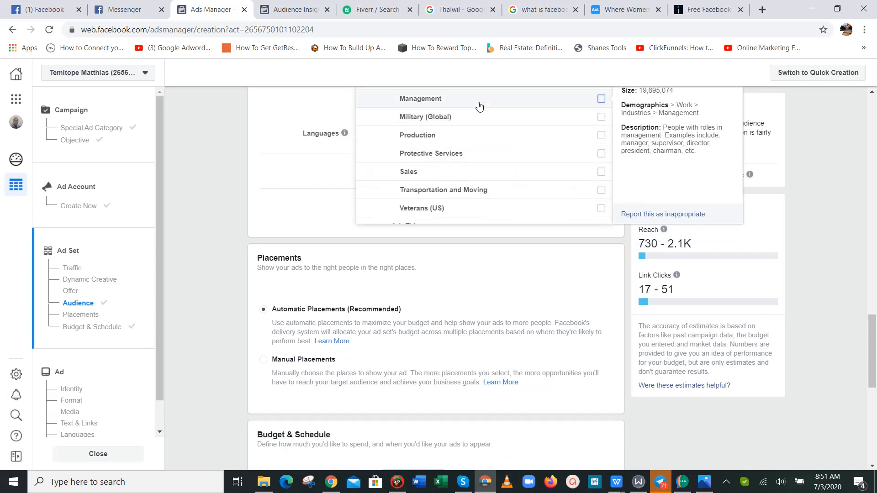
{"action": "left_click", "coordinate": [584, 101]}
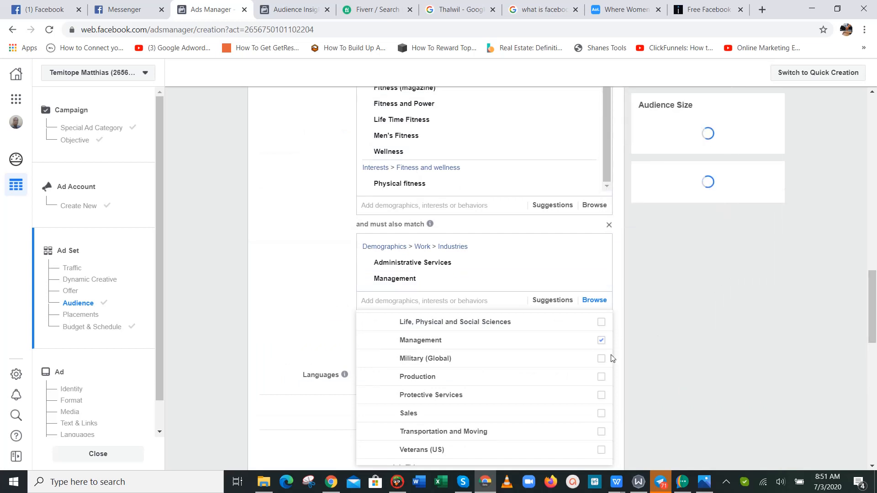
- Add the Healthcare and Medical Services industry to the must-also-match condition
{"action": "scroll", "coordinate": [536, 386], "scroll_direction": "down", "scroll_amount": 2}
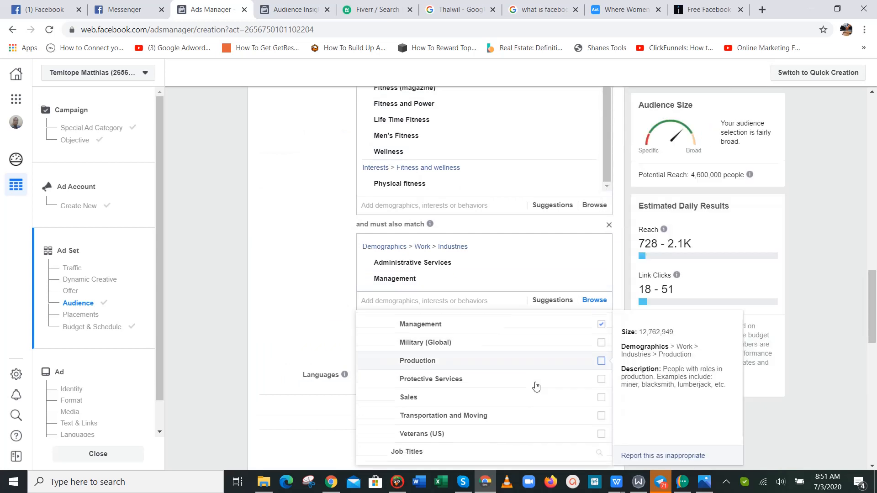
{"action": "scroll", "coordinate": [536, 386], "scroll_direction": "up", "scroll_amount": 2}
{"action": "scroll", "coordinate": [536, 386], "scroll_direction": "up", "scroll_amount": 5}
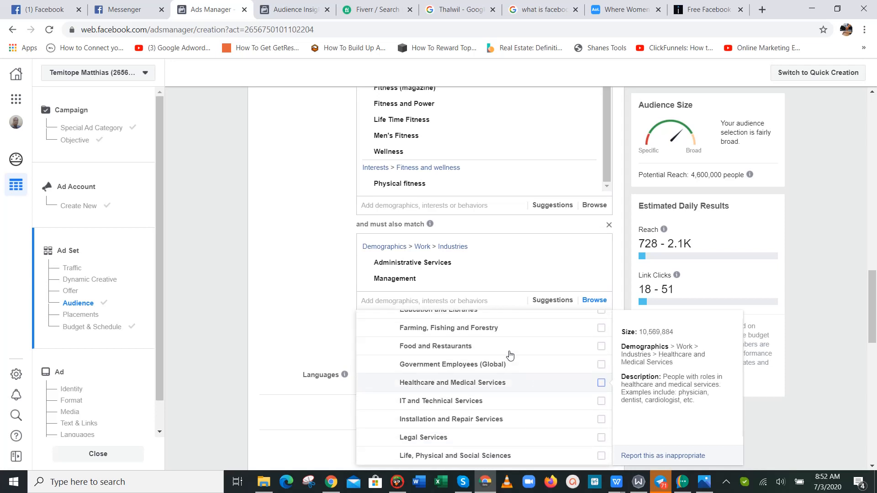
{"action": "scroll", "coordinate": [510, 356], "scroll_direction": "up", "scroll_amount": 2}
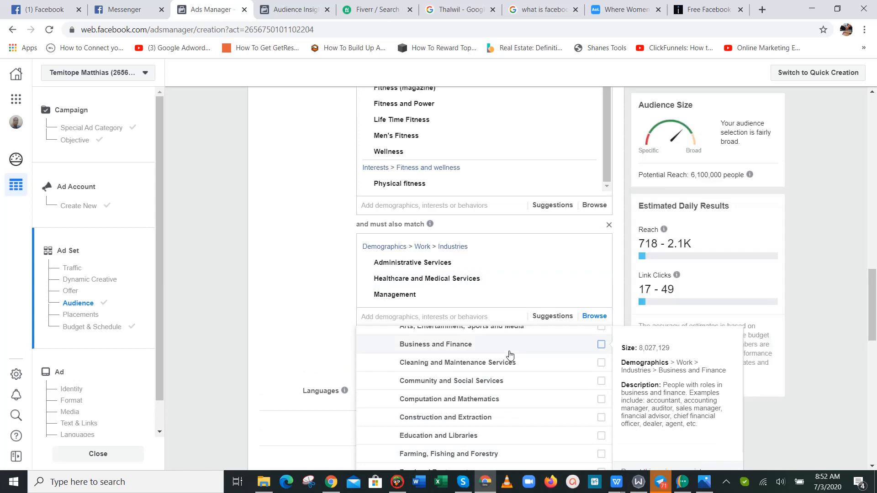
- Compare the industries with the Job Title table in Audience Insights and add Education and Libraries to the must-also-match condition in Ads Manager
{"action": "scroll", "coordinate": [510, 356], "scroll_direction": "up", "scroll_amount": 3}
{"action": "scroll", "coordinate": [510, 356], "scroll_direction": "down", "scroll_amount": 8}
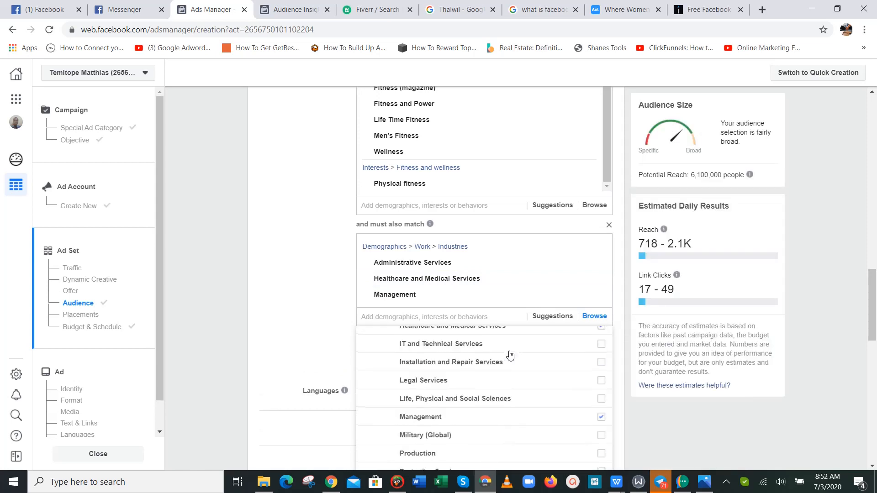
{"action": "left_click", "coordinate": [311, 6]}
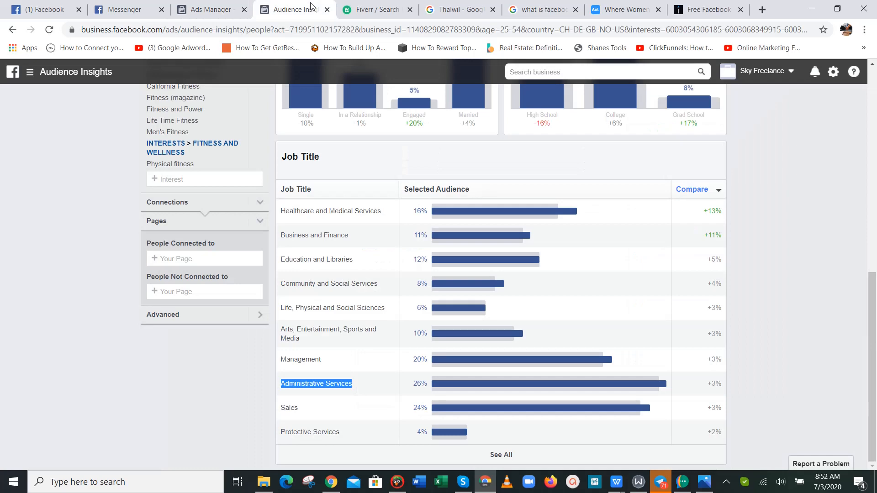
{"action": "left_click", "coordinate": [211, 9]}
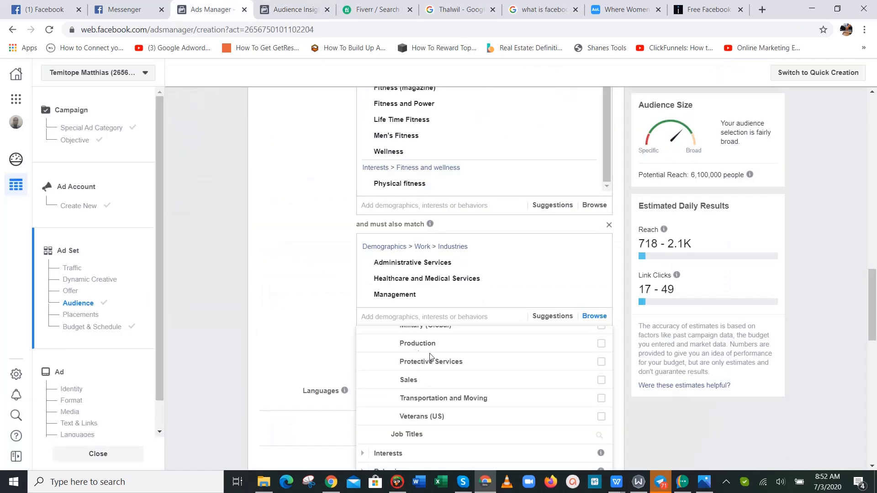
{"action": "mouse_move", "coordinate": [429, 357]}
{"action": "scroll", "coordinate": [429, 356], "scroll_direction": "up", "scroll_amount": 10}
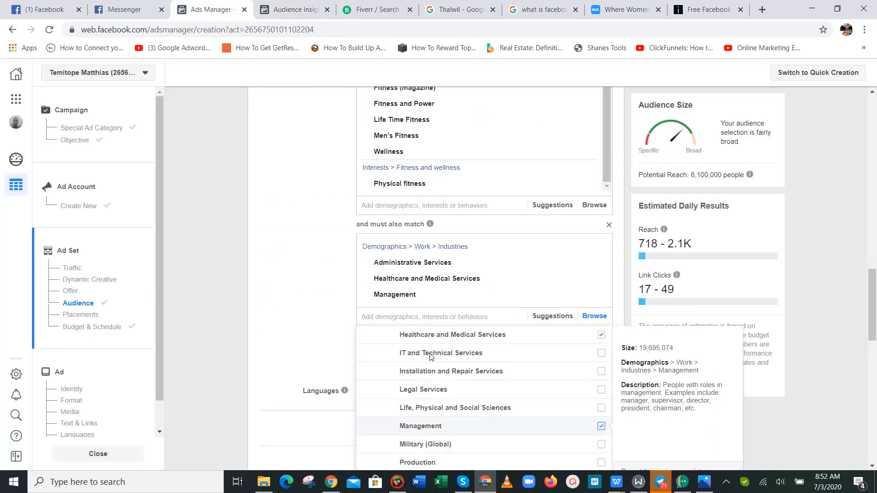
{"action": "scroll", "coordinate": [430, 357], "scroll_direction": "down", "scroll_amount": 10}
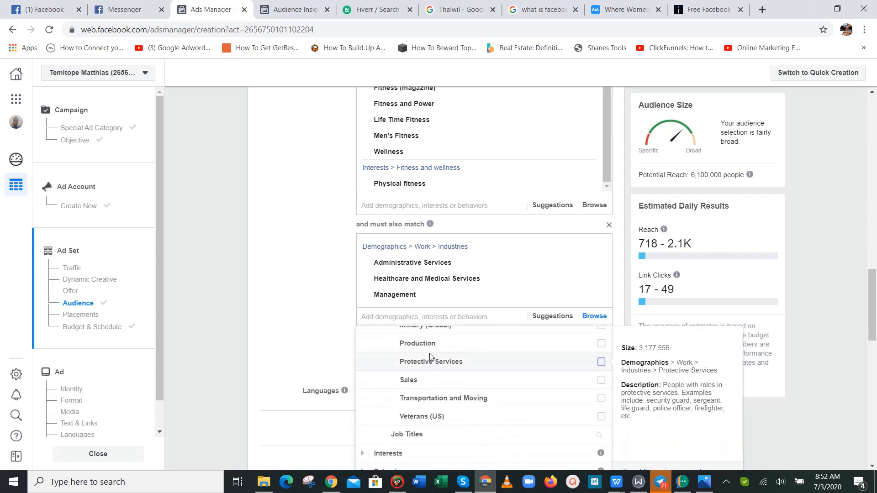
{"action": "scroll", "coordinate": [430, 356], "scroll_direction": "up", "scroll_amount": 8}
{"action": "scroll", "coordinate": [430, 357], "scroll_direction": "down", "scroll_amount": 4}
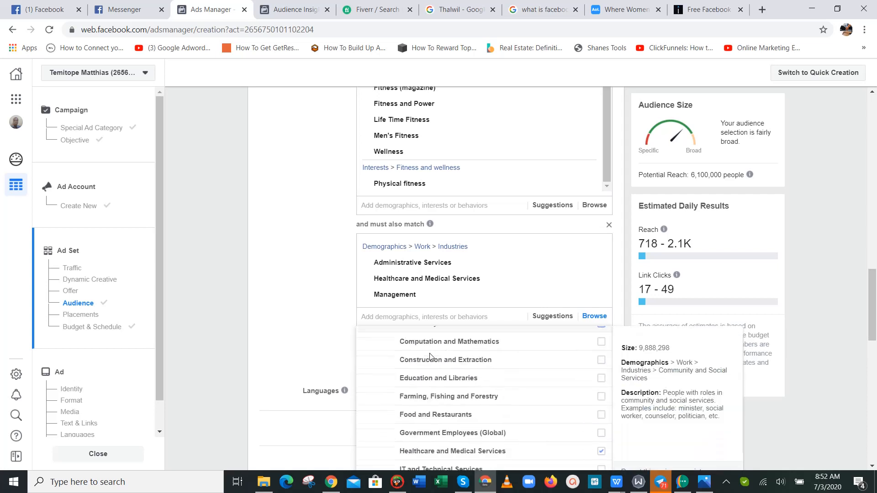
{"action": "scroll", "coordinate": [429, 357], "scroll_direction": "down", "scroll_amount": 2}
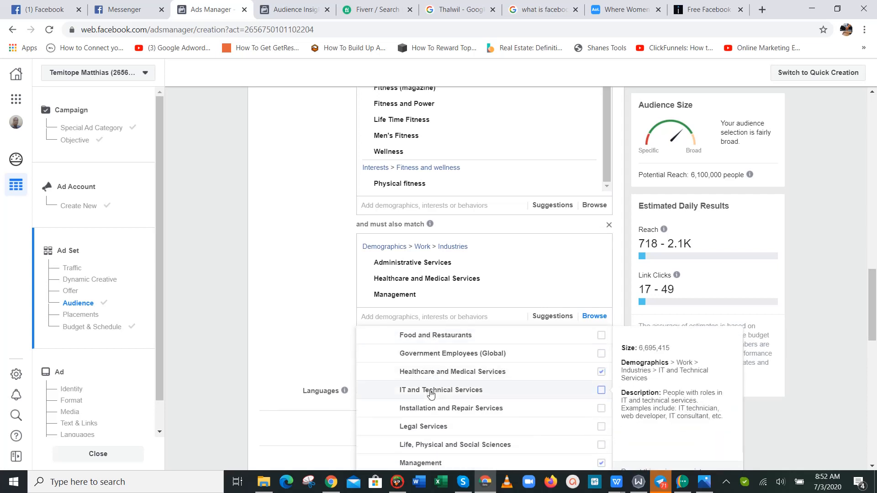
{"action": "scroll", "coordinate": [430, 394], "scroll_direction": "up", "scroll_amount": 3}
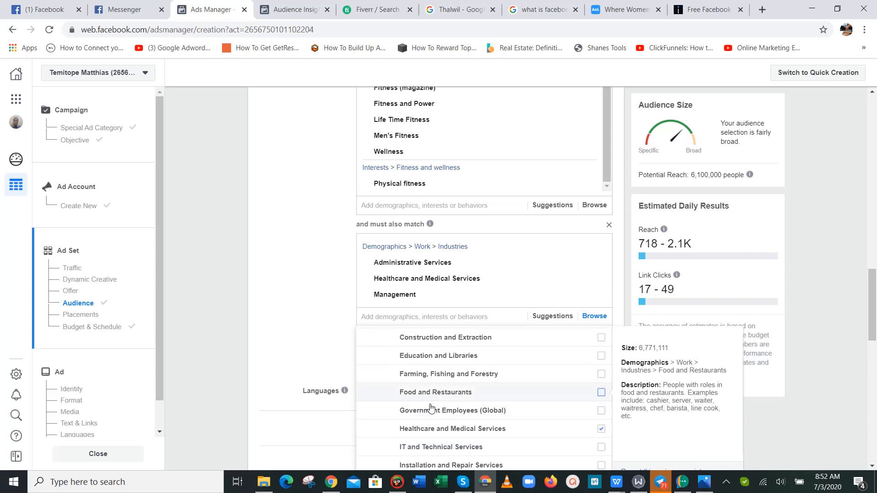
{"action": "left_click", "coordinate": [437, 363]}
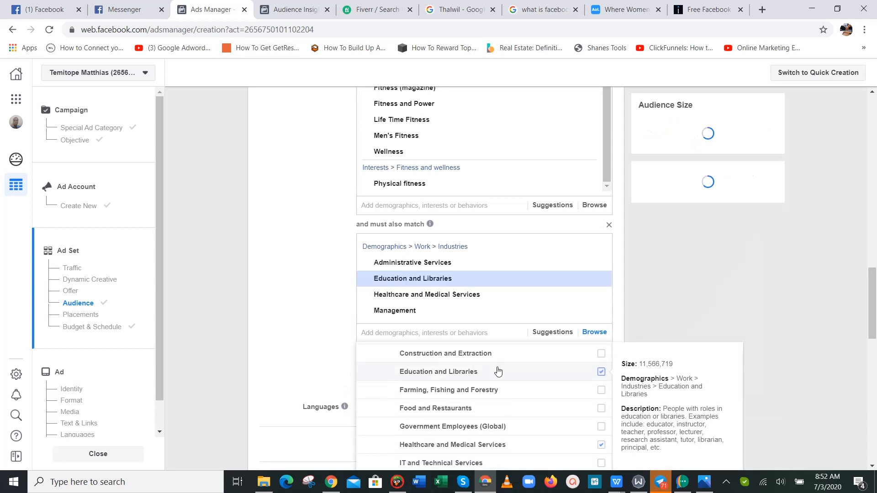
- Check the Education Level chart in Audience Insights and add College grad and High school grad to the must-also-match condition in Ads Manager
{"action": "left_click", "coordinate": [323, 346]}
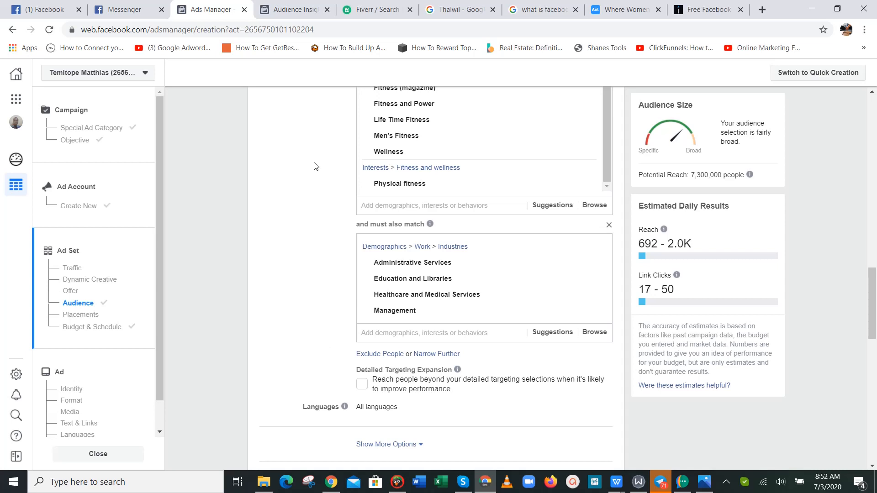
{"action": "left_click", "coordinate": [258, 4]}
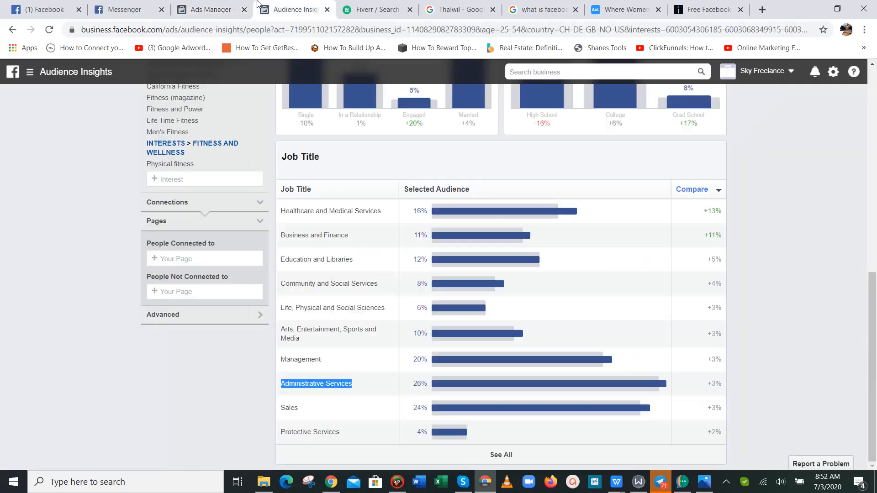
{"action": "left_click", "coordinate": [233, 5]}
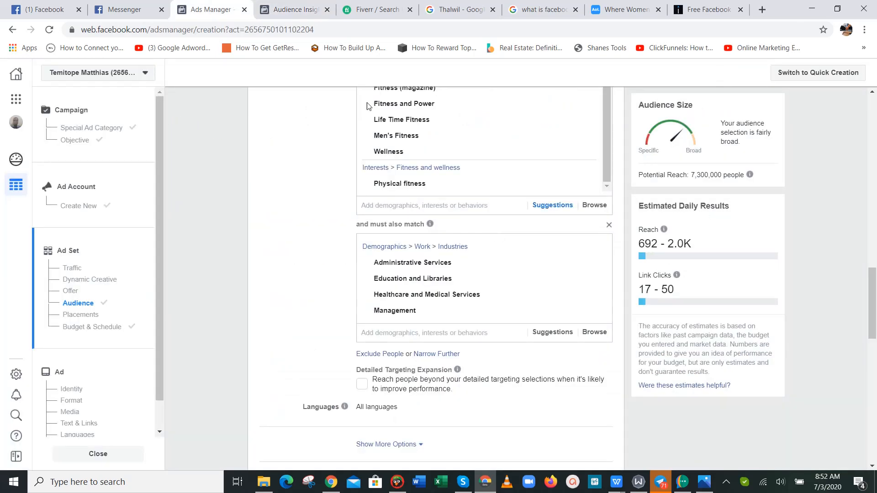
{"action": "left_click", "coordinate": [257, 4]}
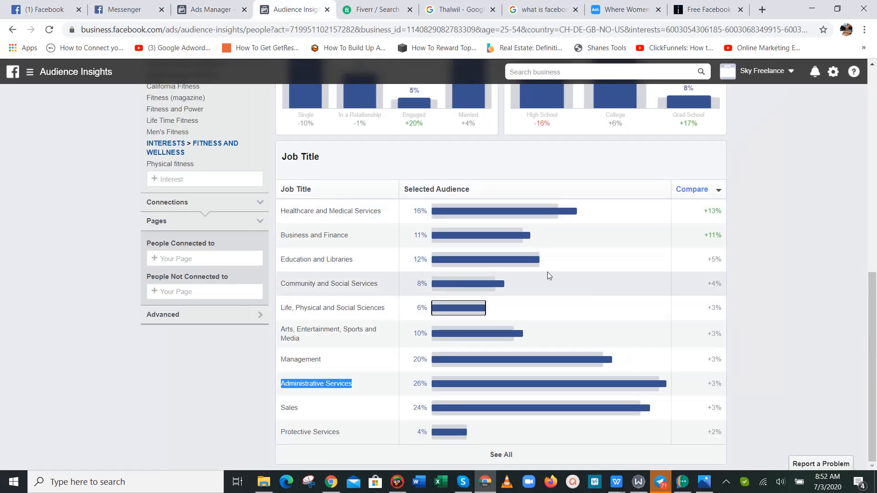
{"action": "scroll", "coordinate": [875, 306], "scroll_direction": "up", "scroll_amount": 6}
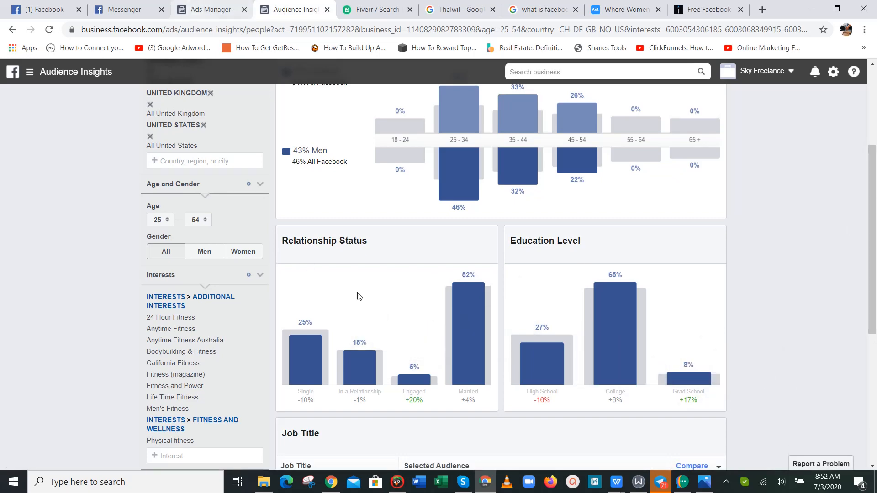
{"action": "key", "text": "ctrl+shift+Tab"}
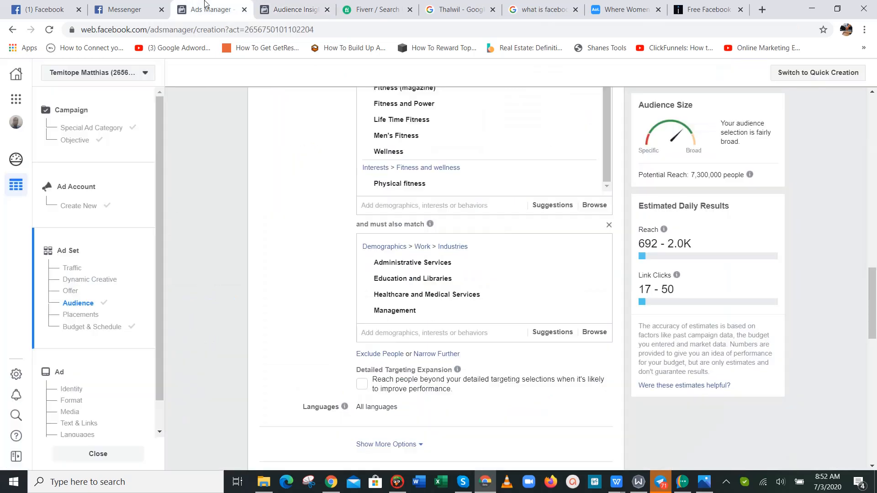
{"action": "left_click", "coordinate": [594, 333]}
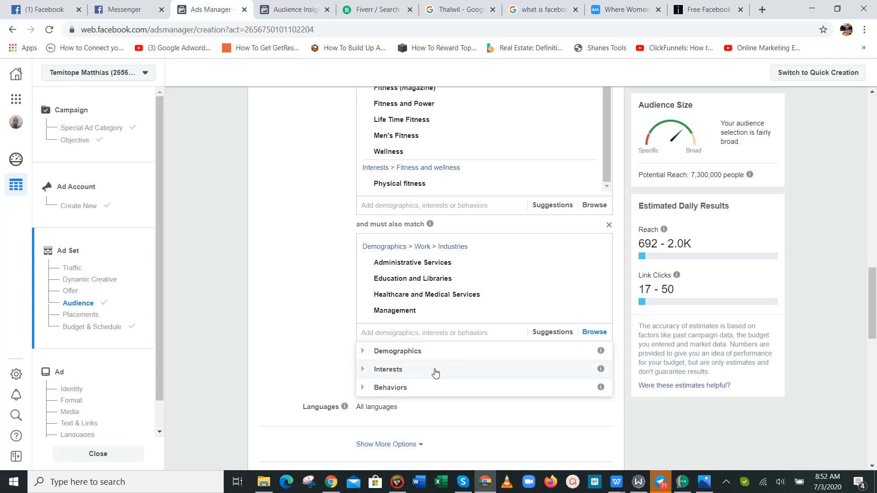
{"action": "left_click", "coordinate": [427, 355]}
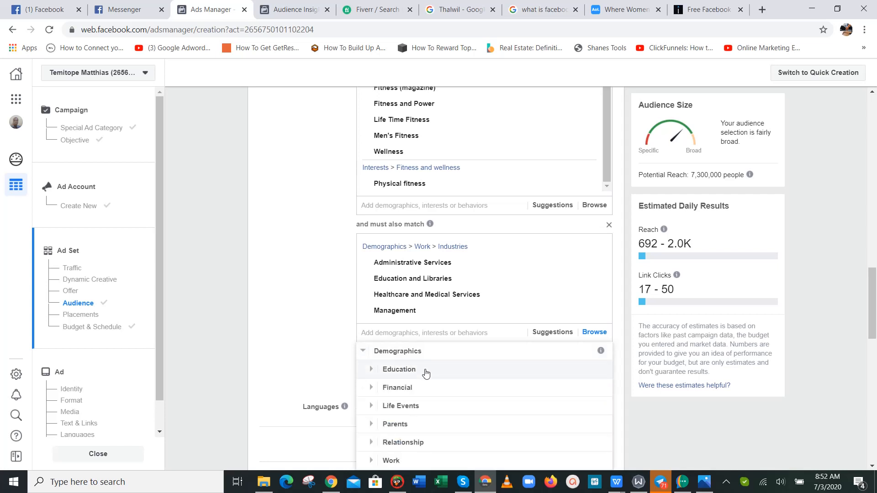
{"action": "left_click", "coordinate": [426, 374]}
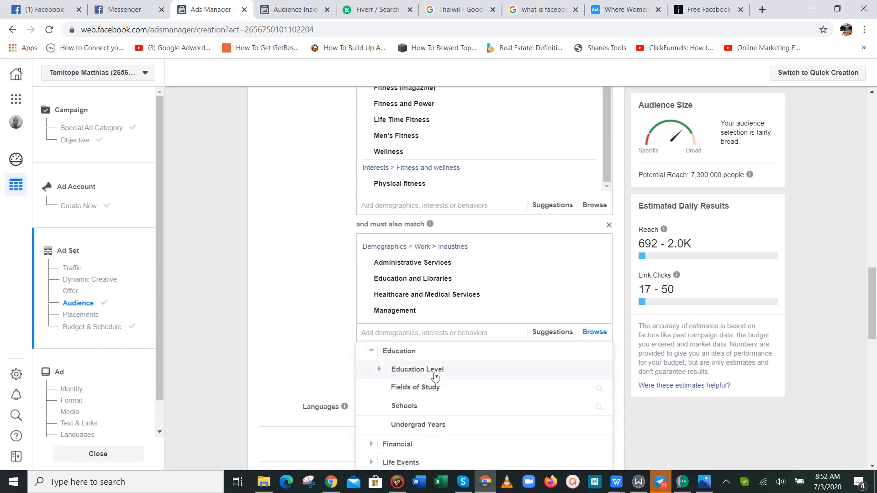
{"action": "left_click", "coordinate": [435, 371]}
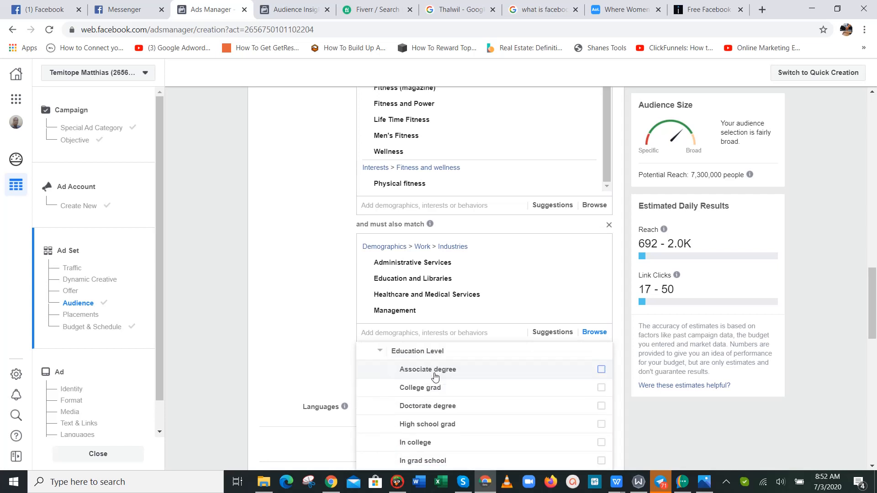
{"action": "left_click", "coordinate": [511, 388]}
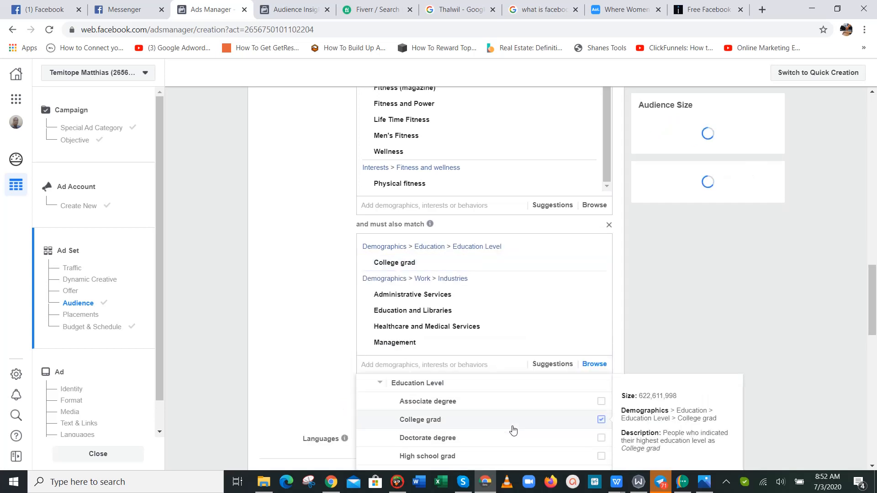
{"action": "left_click", "coordinate": [510, 458]}
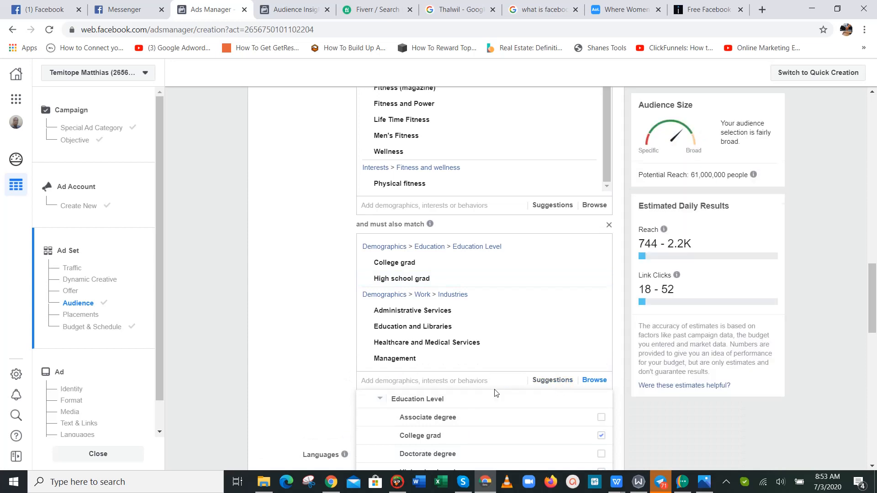
- Add the Married relationship status from Demographics to the must-also-match condition
{"action": "left_click", "coordinate": [584, 380]}
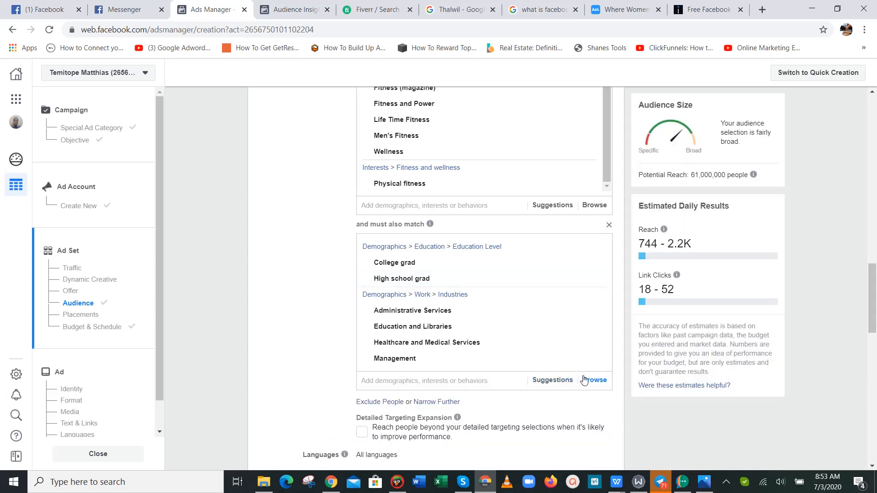
{"action": "left_click", "coordinate": [583, 380]}
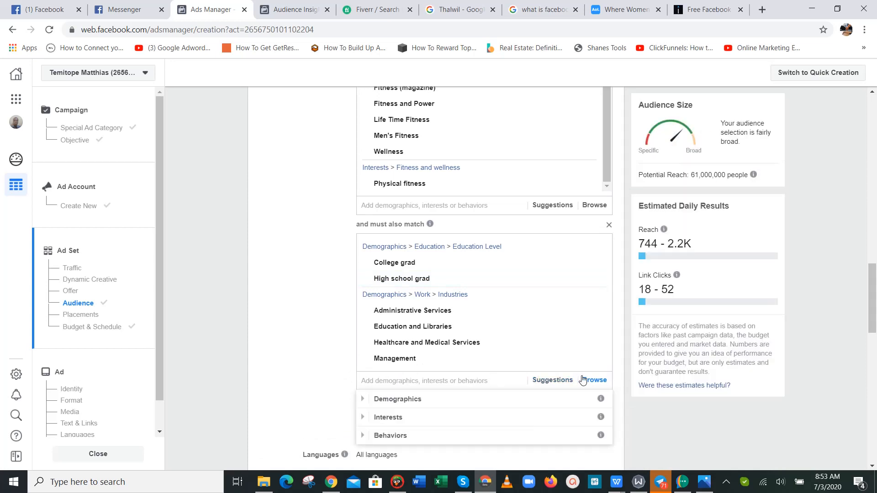
{"action": "left_click", "coordinate": [451, 401]}
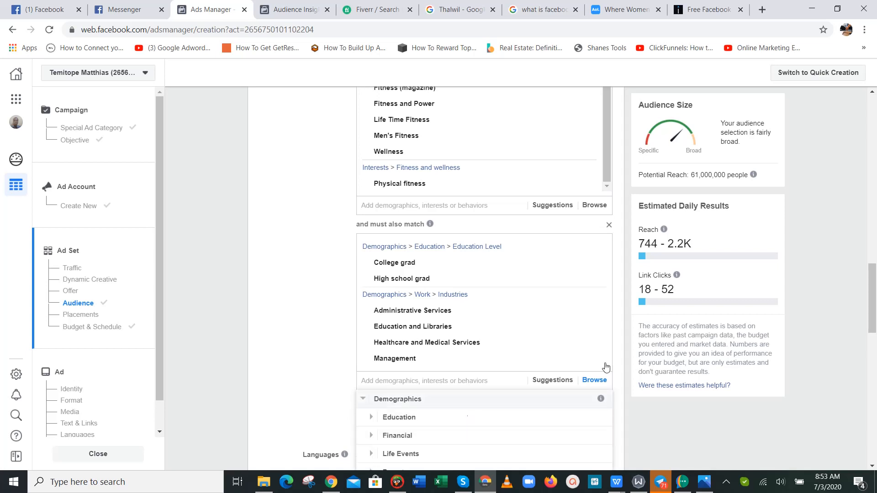
{"action": "left_click_drag", "start_coordinate": [876, 292], "coordinate": [875, 322]}
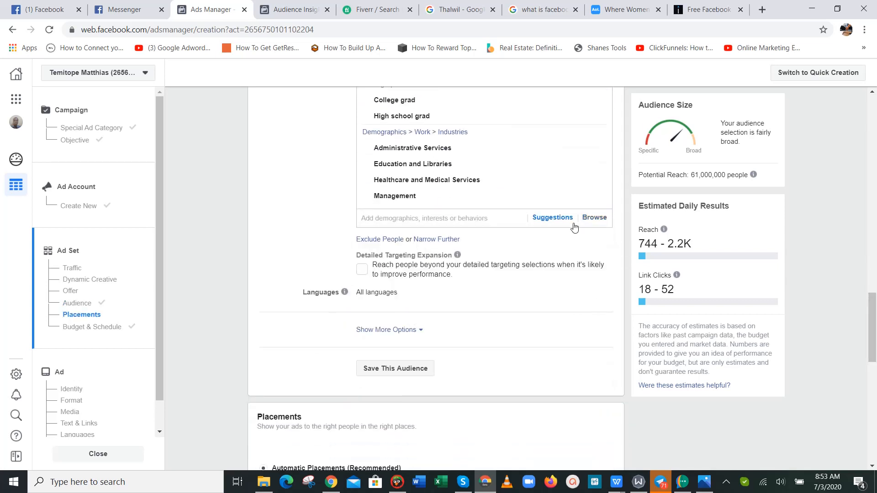
{"action": "left_click", "coordinate": [589, 219]}
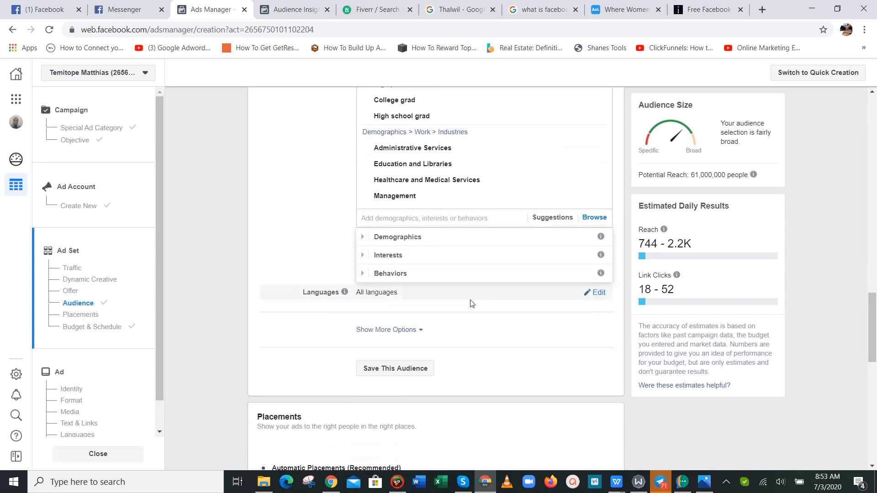
{"action": "left_click", "coordinate": [410, 238]}
{"action": "left_click", "coordinate": [420, 327]}
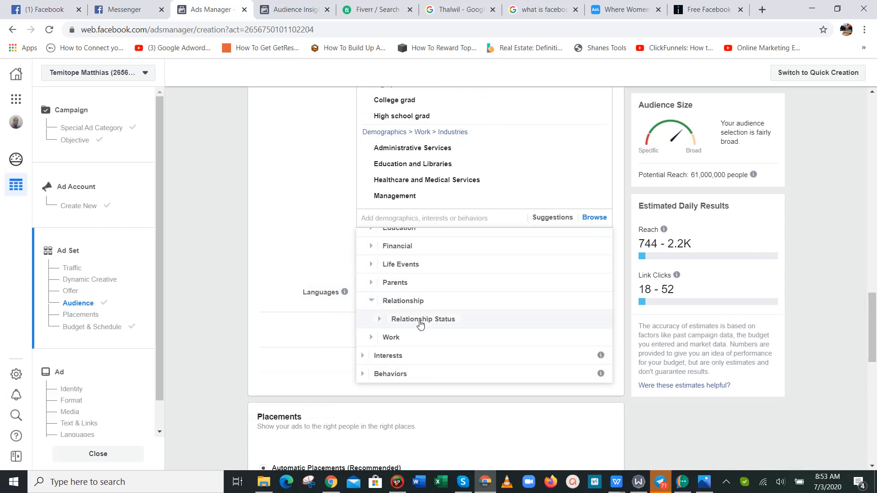
{"action": "left_click", "coordinate": [427, 325]}
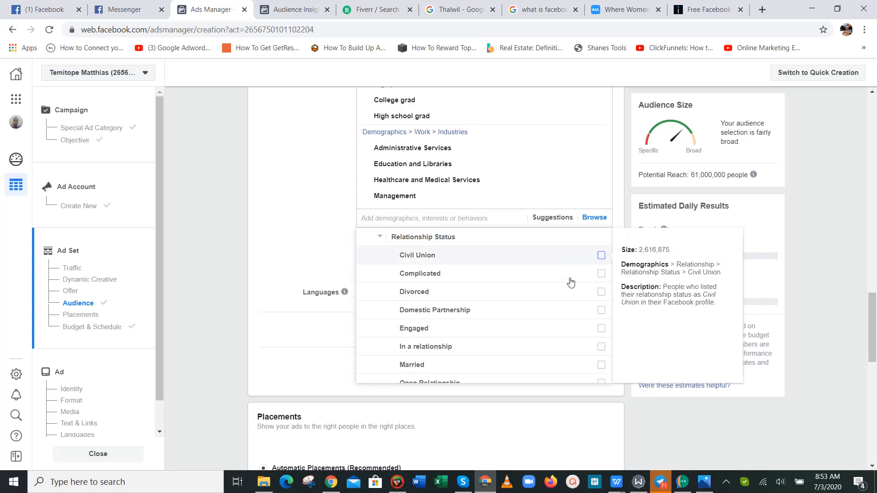
{"action": "left_click", "coordinate": [601, 364]}
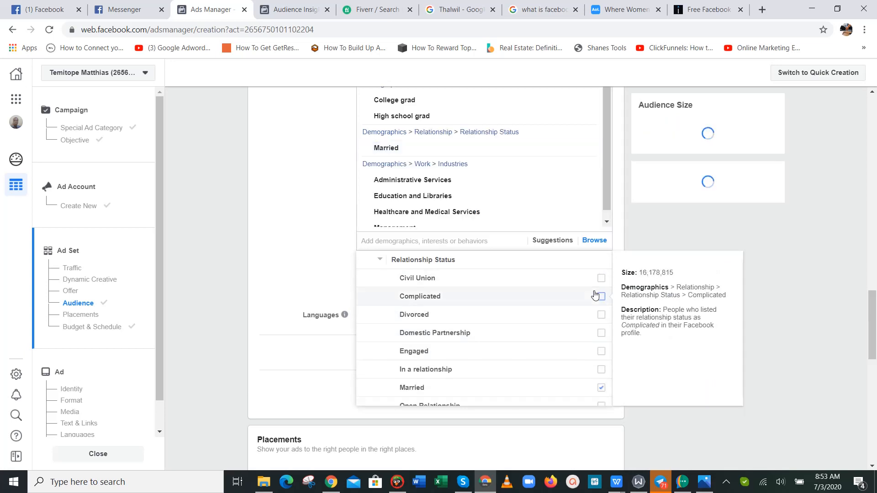
- Examine the Relationship Status chart in Audience Insights and filter the audience by the Sales job title
{"action": "scroll", "coordinate": [595, 294], "scroll_direction": "down", "scroll_amount": 3}
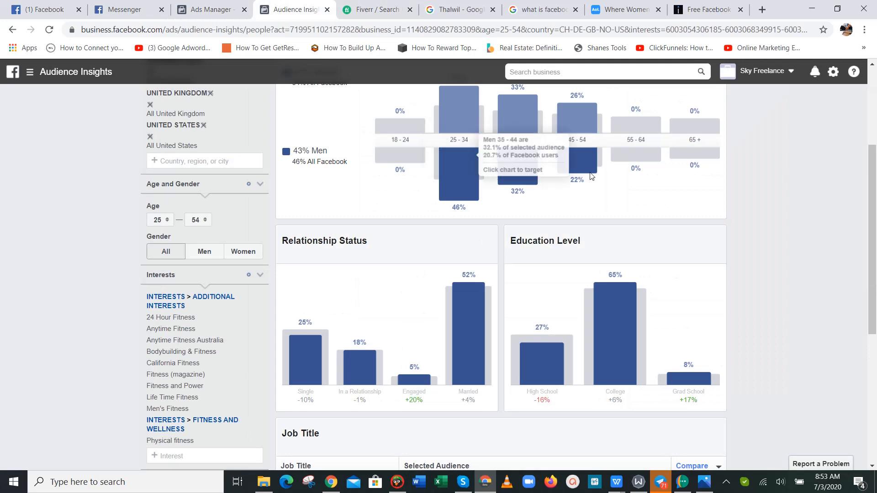
{"action": "scroll", "coordinate": [730, 327], "scroll_direction": "down", "scroll_amount": 1}
{"action": "mouse_move", "coordinate": [308, 286]}
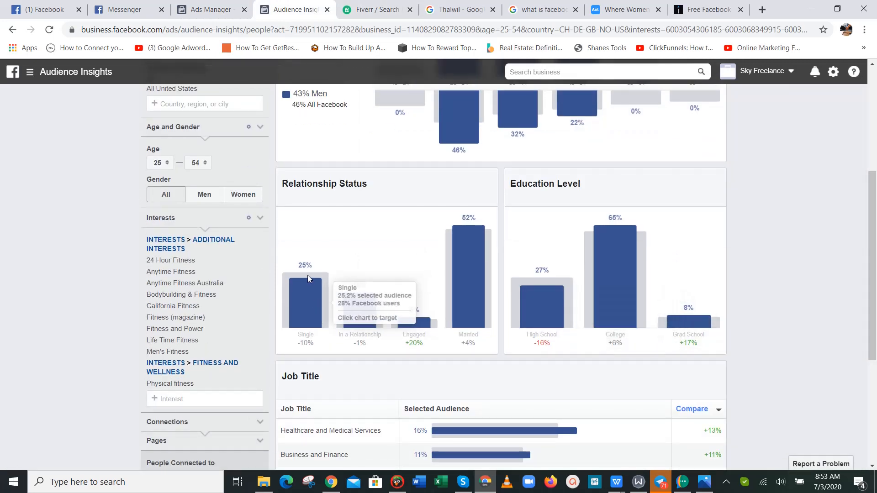
{"action": "mouse_move", "coordinate": [464, 319]}
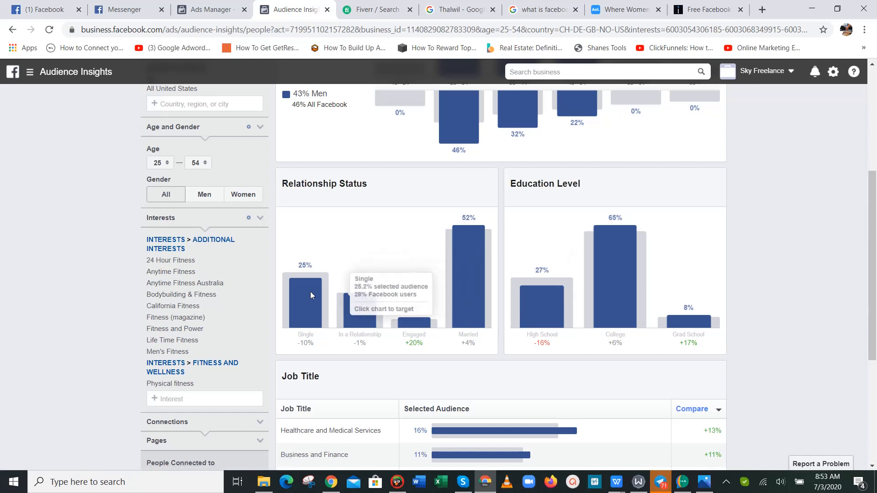
{"action": "scroll", "coordinate": [365, 301], "scroll_direction": "down", "scroll_amount": 4}
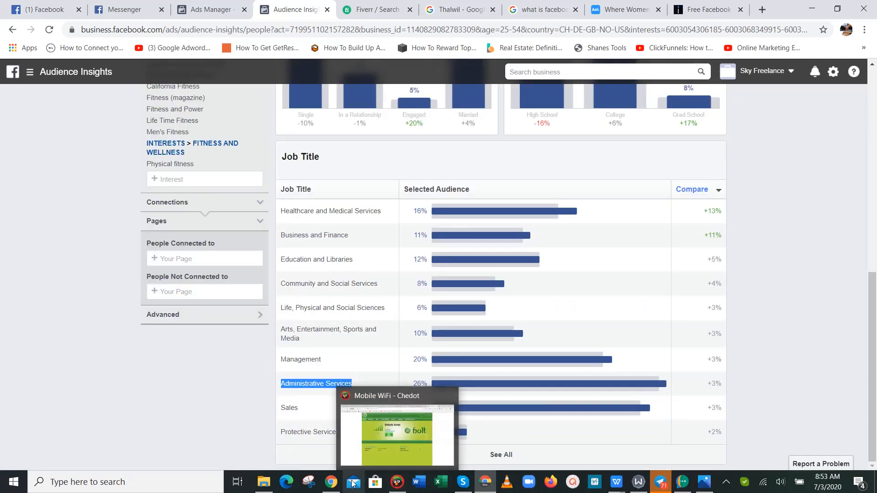
{"action": "mouse_move", "coordinate": [336, 484]}
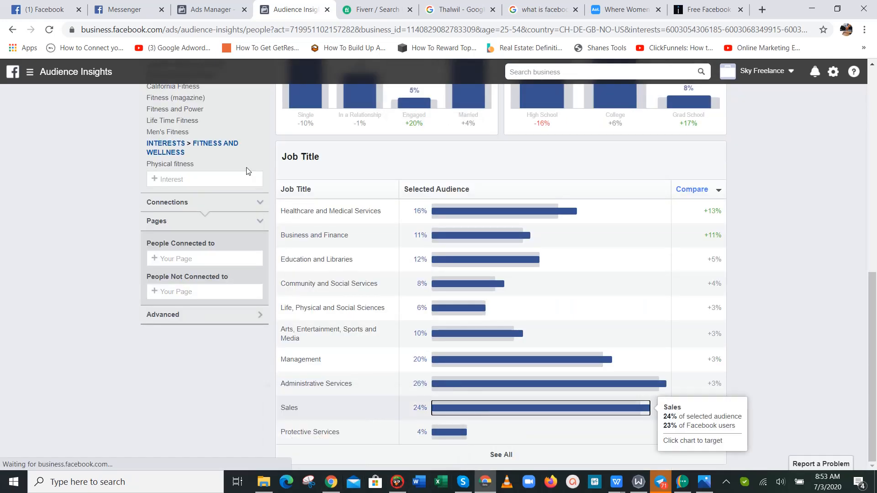
{"action": "left_click", "coordinate": [484, 406]}
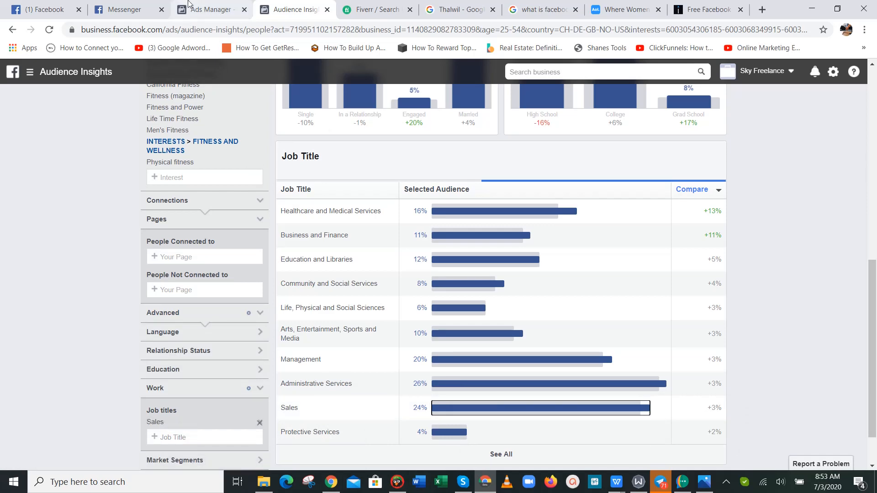
- Return to Ads Manager and add the Single relationship status to the must-also-match condition
{"action": "left_click", "coordinate": [190, 4]}
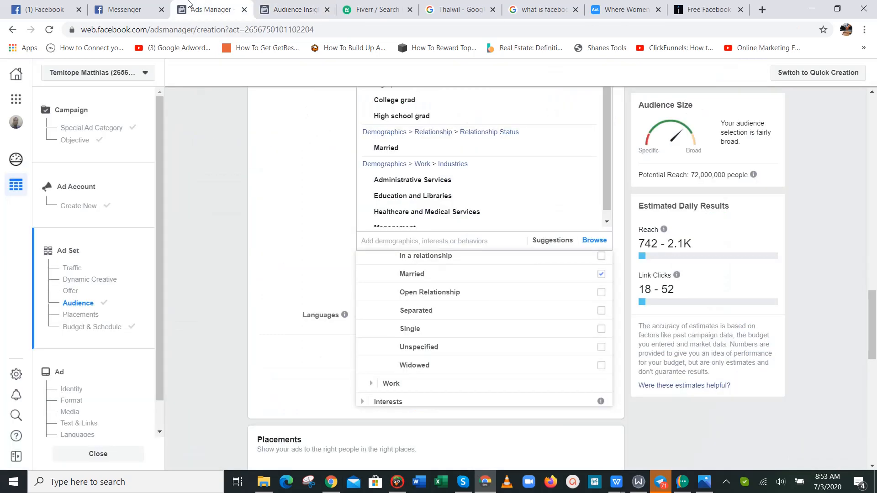
{"action": "left_click", "coordinate": [832, 293]}
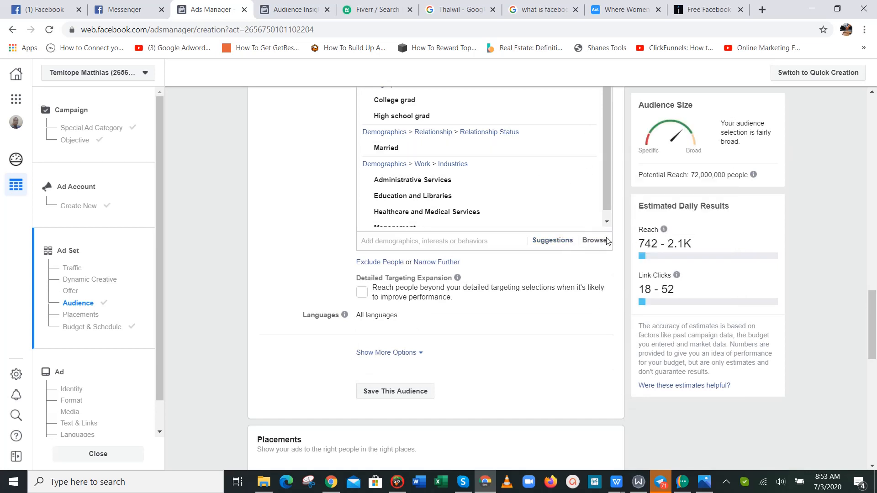
{"action": "left_click", "coordinate": [606, 241]}
{"action": "left_click", "coordinate": [400, 268]}
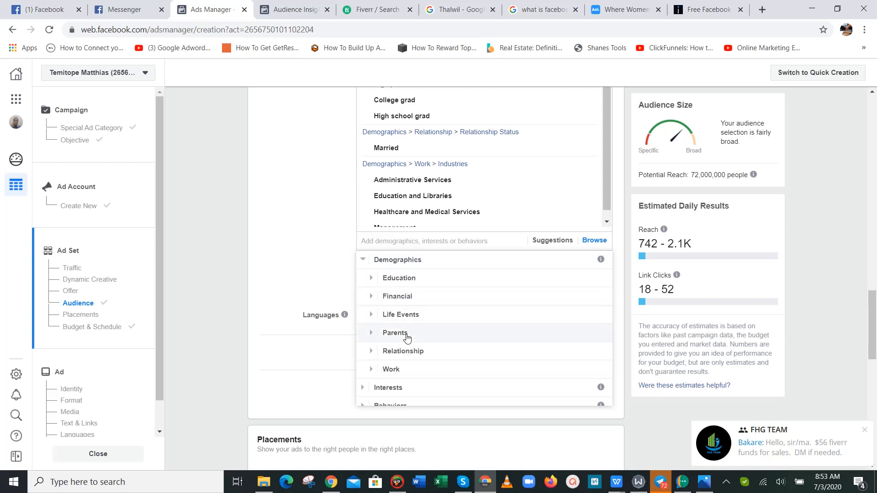
{"action": "left_click", "coordinate": [402, 351]}
{"action": "left_click", "coordinate": [421, 343]}
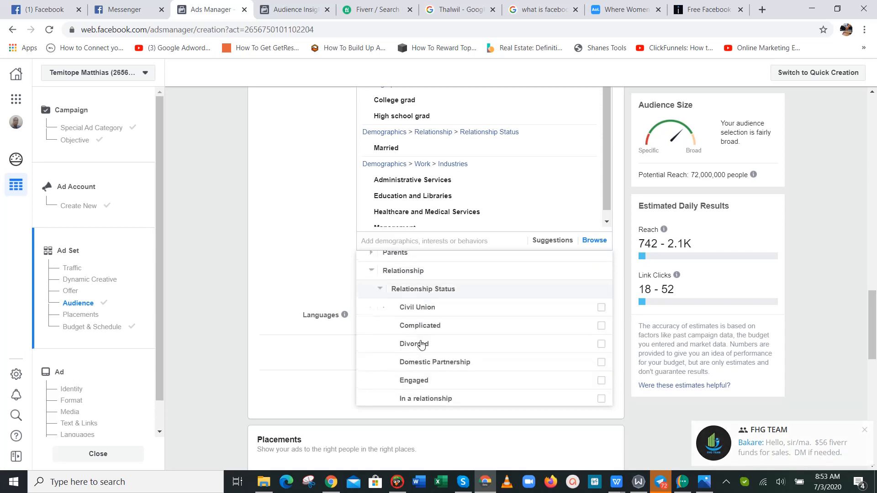
{"action": "scroll", "coordinate": [421, 344], "scroll_direction": "down", "scroll_amount": 1}
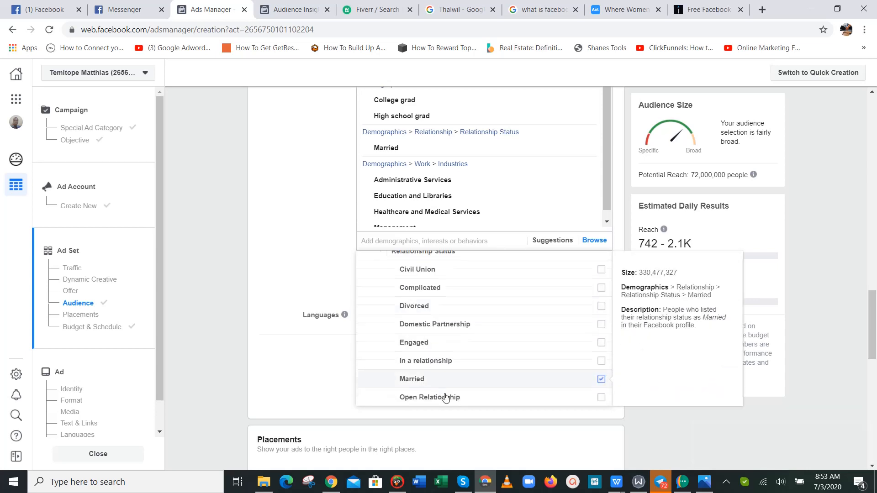
{"action": "scroll", "coordinate": [445, 398], "scroll_direction": "down", "scroll_amount": 2}
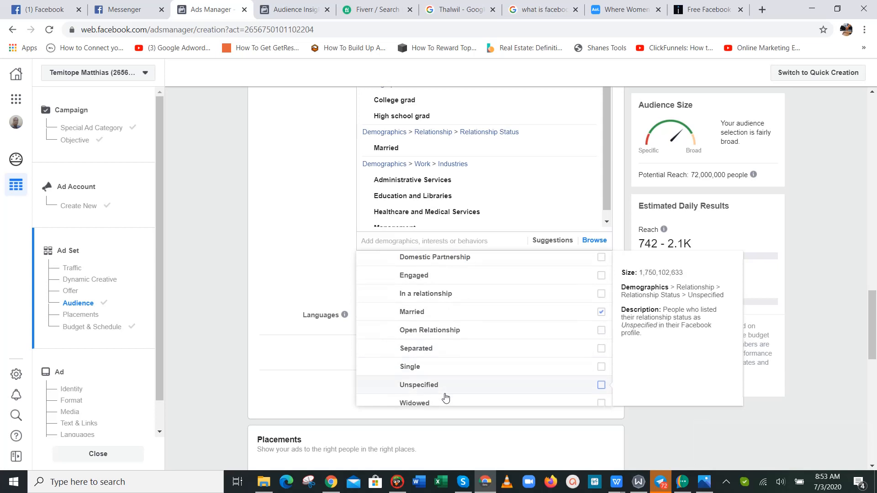
{"action": "left_click", "coordinate": [444, 370]}
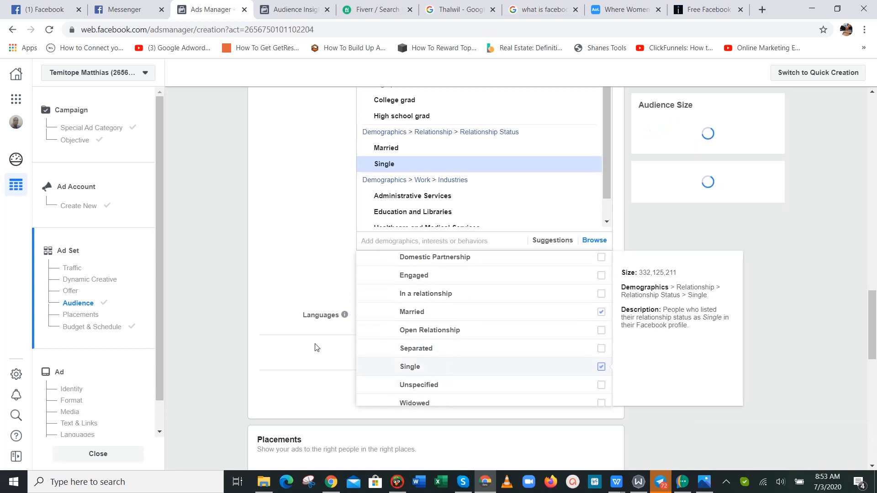
{"action": "left_click", "coordinate": [432, 145]}
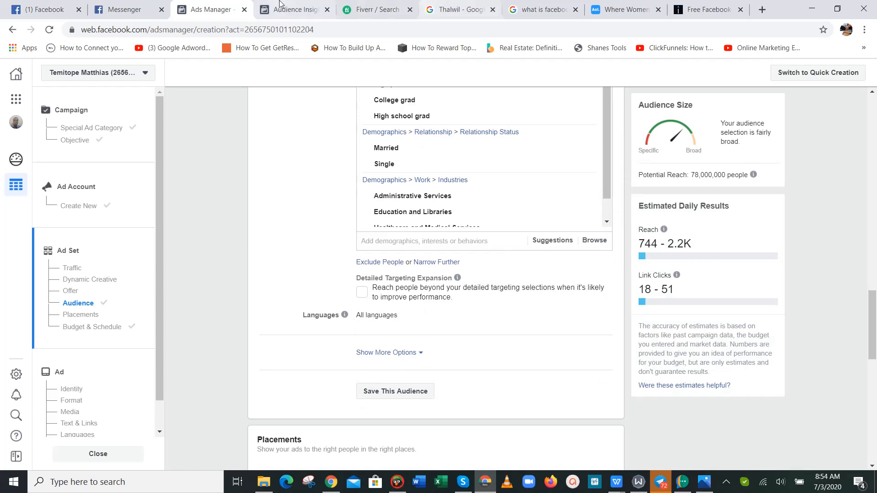
- Switch to Audience Insights and open the audience's Activity data
{"action": "left_click", "coordinate": [280, 6]}
{"action": "left_click_drag", "start_coordinate": [873, 315], "coordinate": [875, 133]}
{"action": "left_click", "coordinate": [669, 174]}
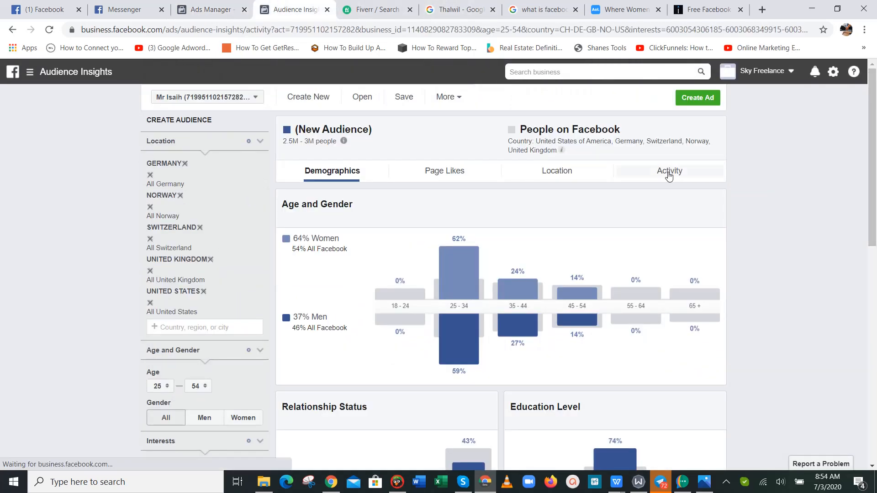
- Examine the audience's Frequency of Activities and Device Users charts
{"action": "left_click_drag", "start_coordinate": [876, 167], "coordinate": [875, 222]}
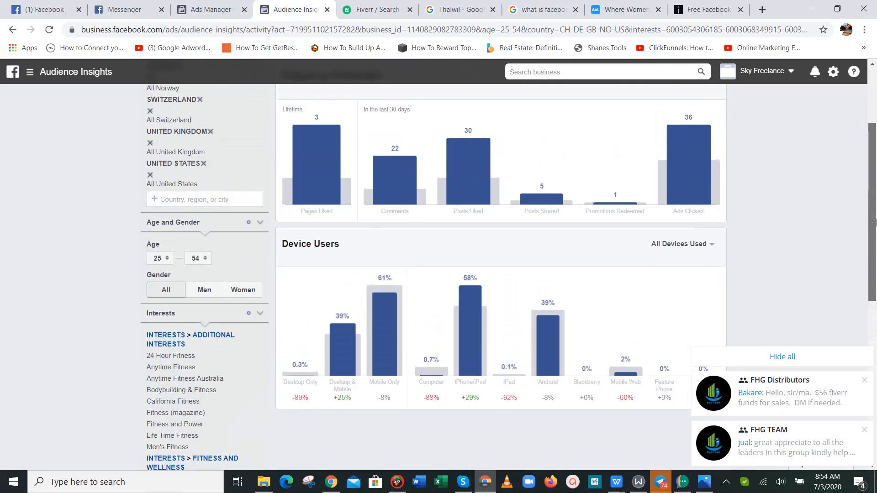
{"action": "scroll", "coordinate": [592, 224], "scroll_direction": "up", "scroll_amount": 2}
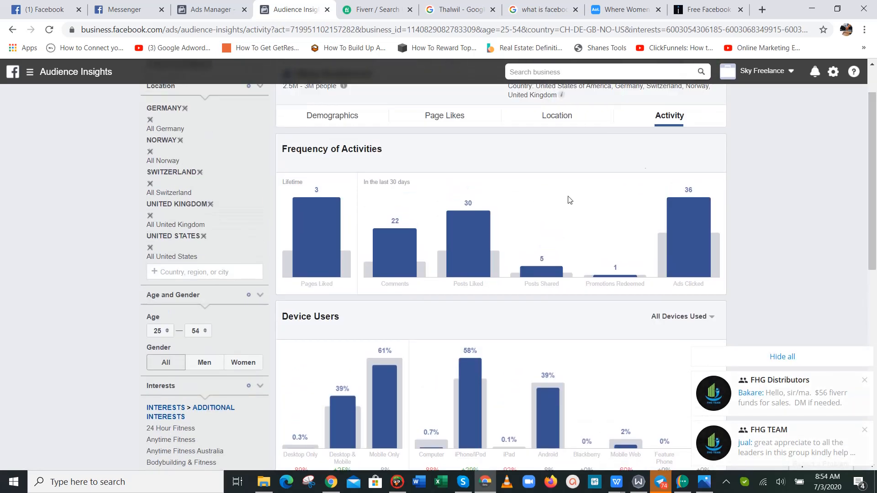
{"action": "scroll", "coordinate": [587, 283], "scroll_direction": "down", "scroll_amount": 3}
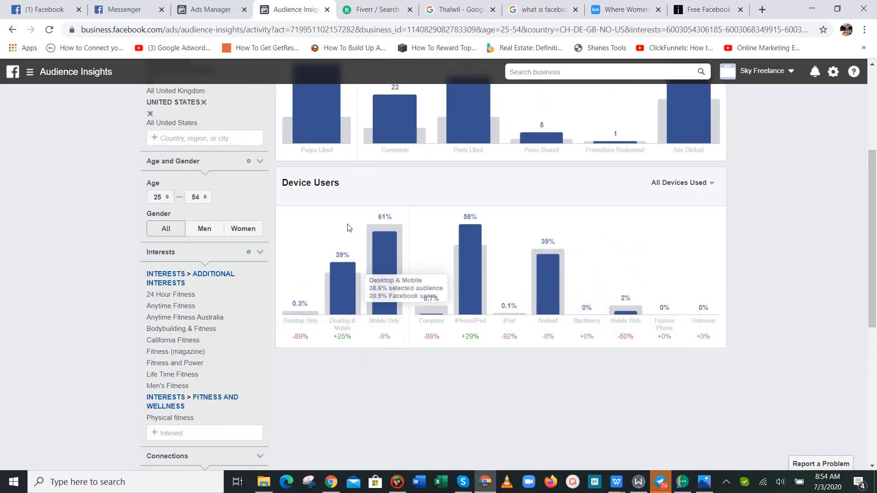
- Return to Ads Manager and add the Facebook mobile access behaviors for Android, Apple (iOS) and Windows phones to the must-also-match condition
{"action": "left_click", "coordinate": [237, 11]}
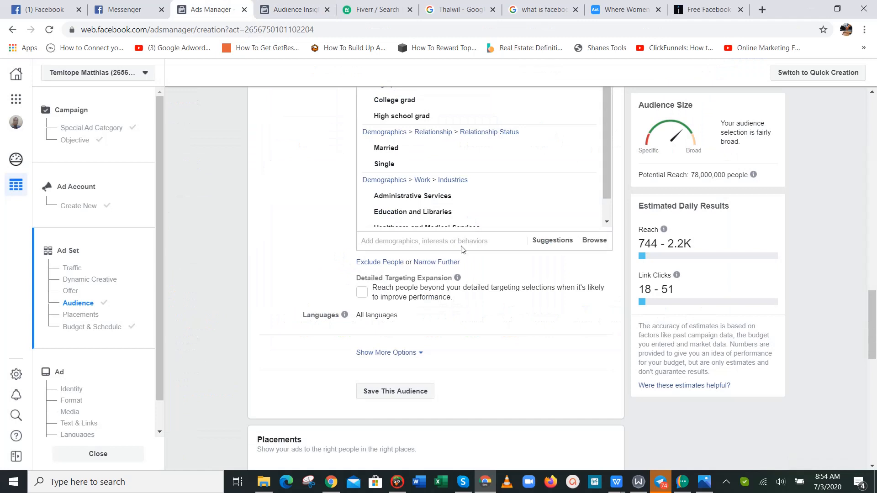
{"action": "left_click", "coordinate": [594, 241]}
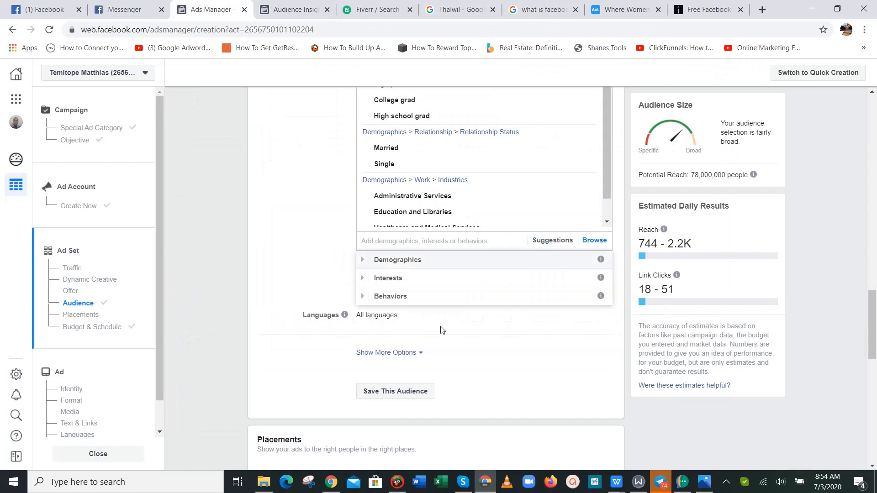
{"action": "left_click", "coordinate": [415, 297]}
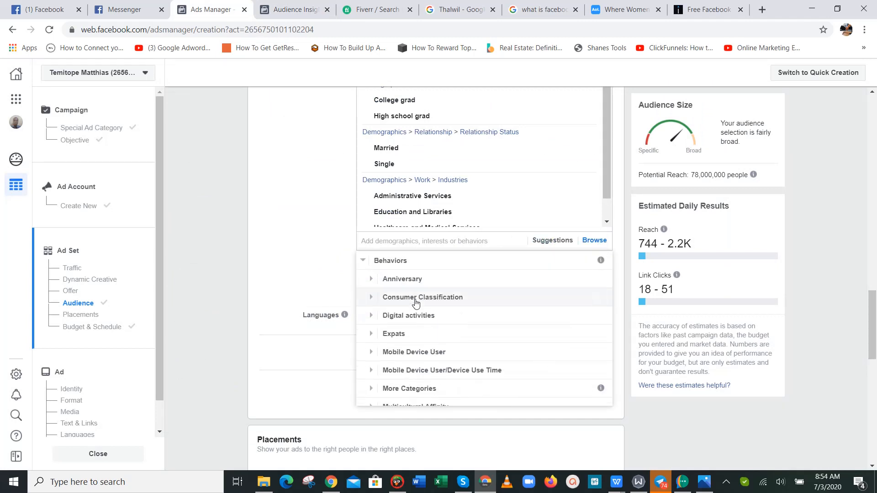
{"action": "left_click", "coordinate": [425, 352]}
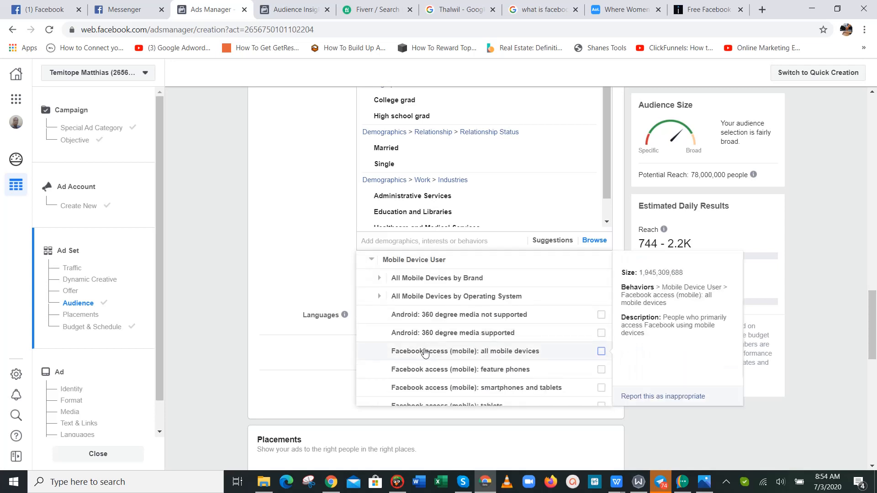
{"action": "left_click", "coordinate": [457, 296]}
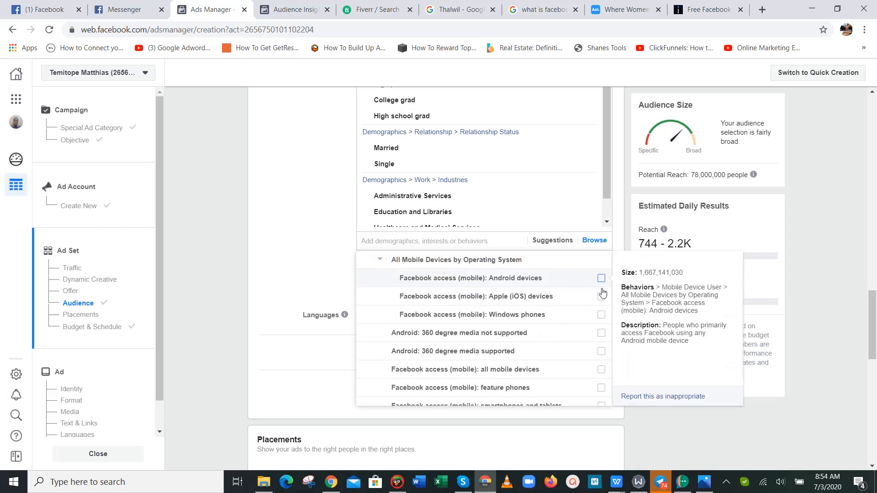
{"action": "left_click", "coordinate": [601, 315]}
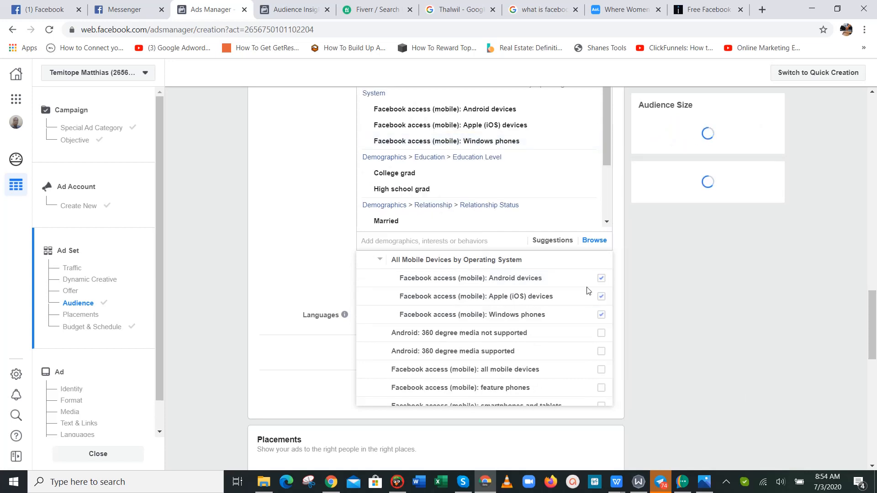
{"action": "left_click", "coordinate": [594, 241]}
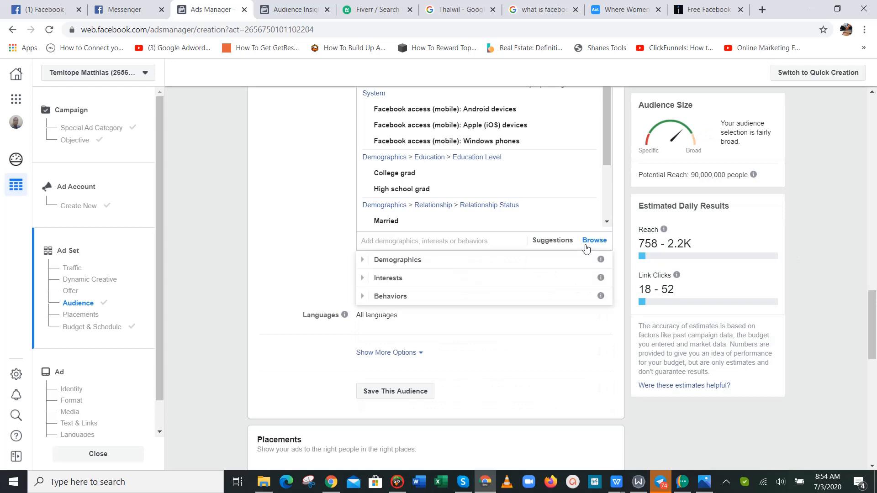
- Switch to Audience Insights and examine the audience's Top Categories and Page Likes tables
{"action": "left_click", "coordinate": [297, 9]}
{"action": "scroll", "coordinate": [600, 198], "scroll_direction": "up", "scroll_amount": 4}
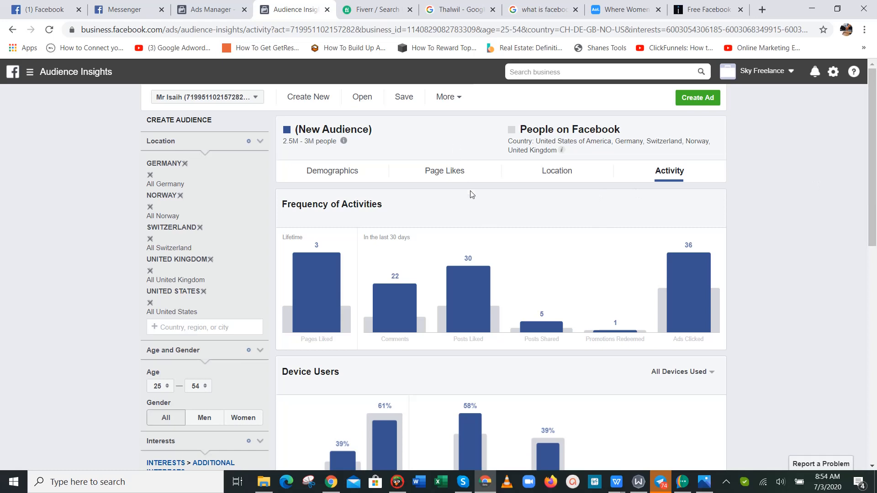
{"action": "left_click", "coordinate": [461, 178]}
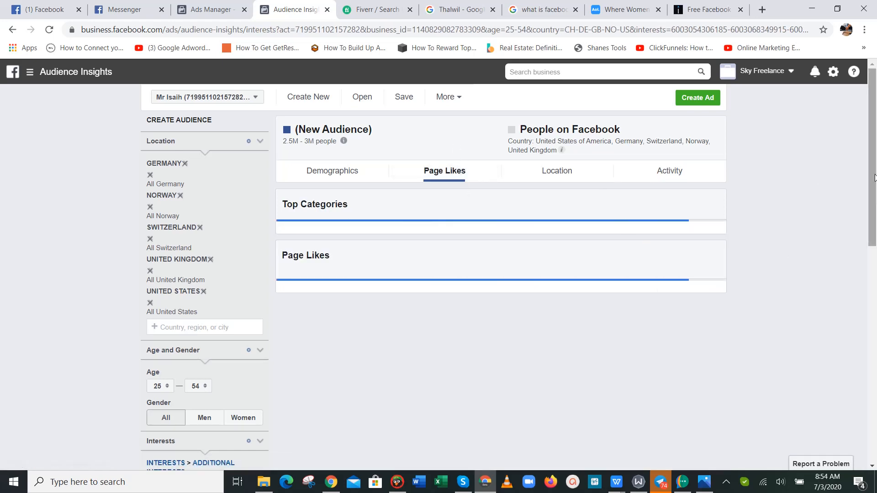
{"action": "left_click_drag", "start_coordinate": [875, 178], "coordinate": [875, 361]}
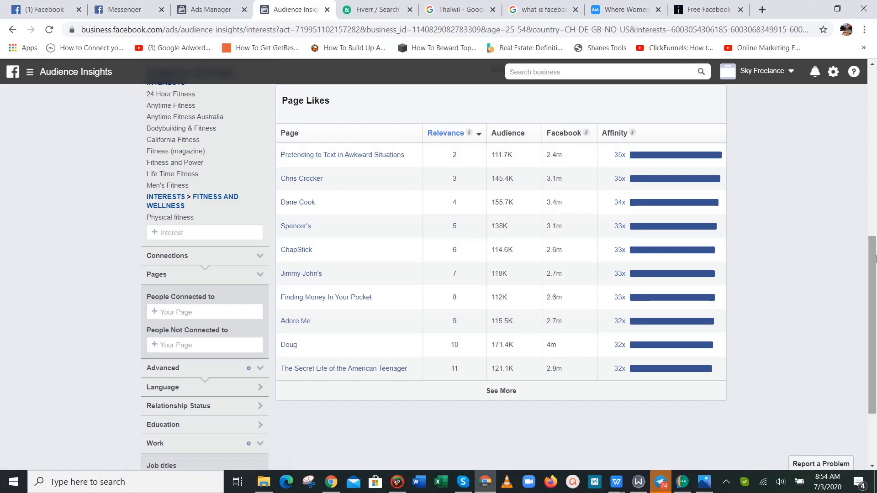
{"action": "left_click_drag", "start_coordinate": [875, 258], "coordinate": [873, 213]}
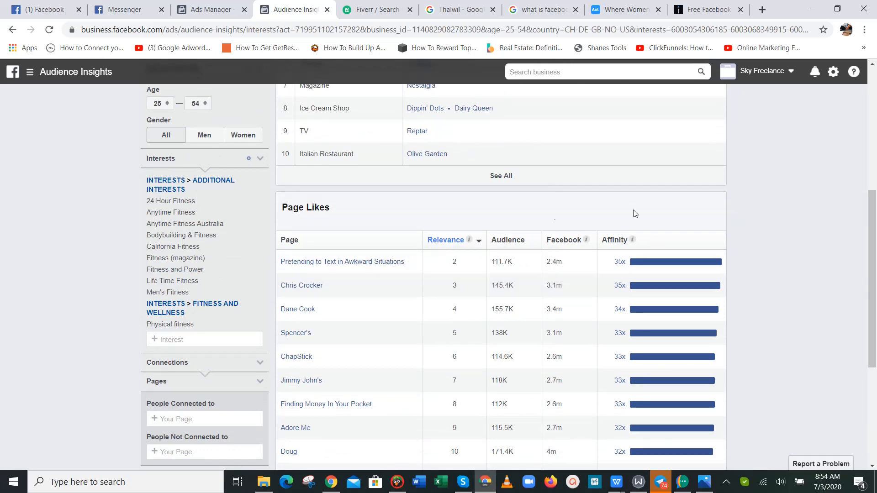
{"action": "left_click_drag", "start_coordinate": [876, 300], "coordinate": [876, 195]}
{"action": "scroll", "coordinate": [875, 196], "scroll_direction": "down", "scroll_amount": 1}
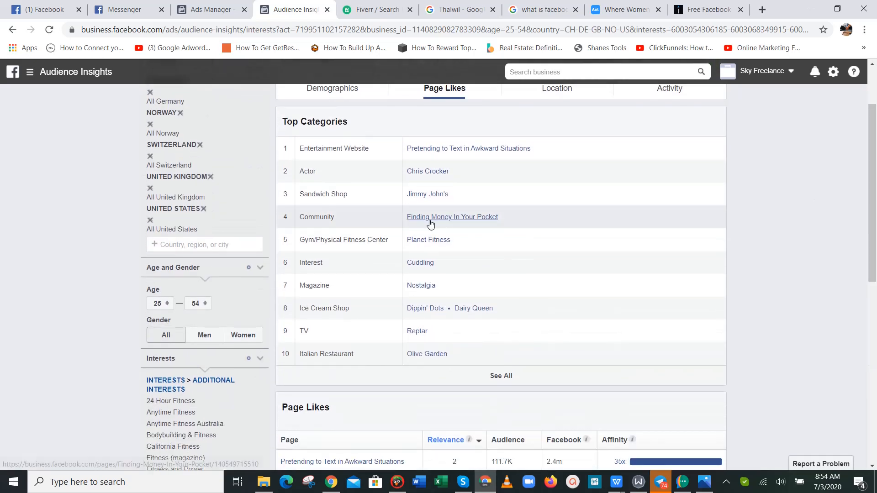
{"action": "left_click_drag", "start_coordinate": [875, 279], "coordinate": [875, 338]}
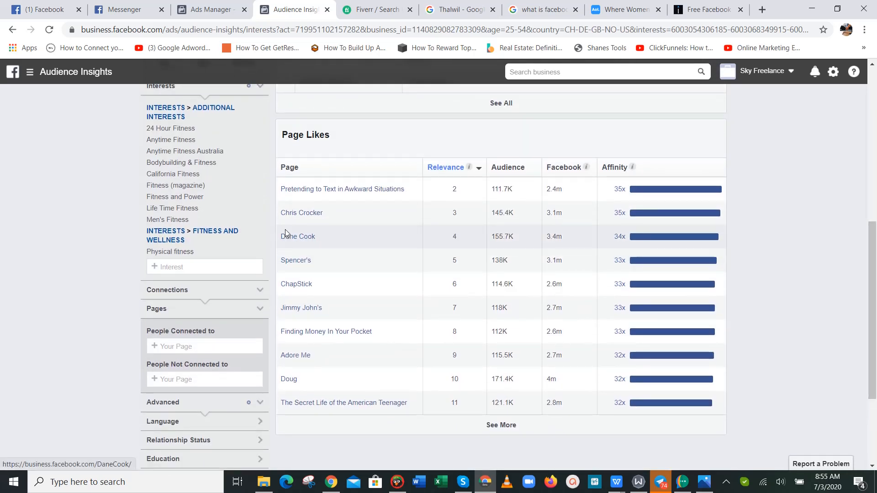
- Open the Dane Cook page from the Page Likes table, look through it and close it
{"action": "left_click", "coordinate": [294, 238]}
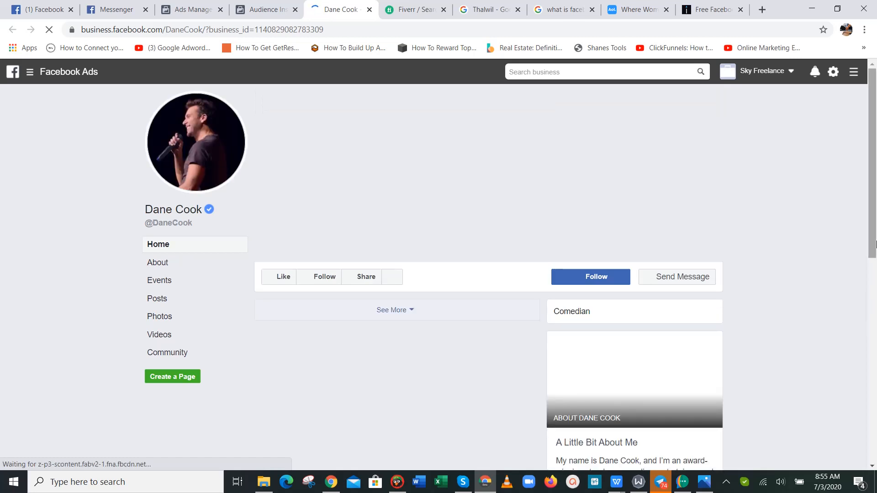
{"action": "scroll", "coordinate": [873, 301], "scroll_direction": "down", "scroll_amount": 3}
{"action": "scroll", "coordinate": [577, 289], "scroll_direction": "down", "scroll_amount": 3}
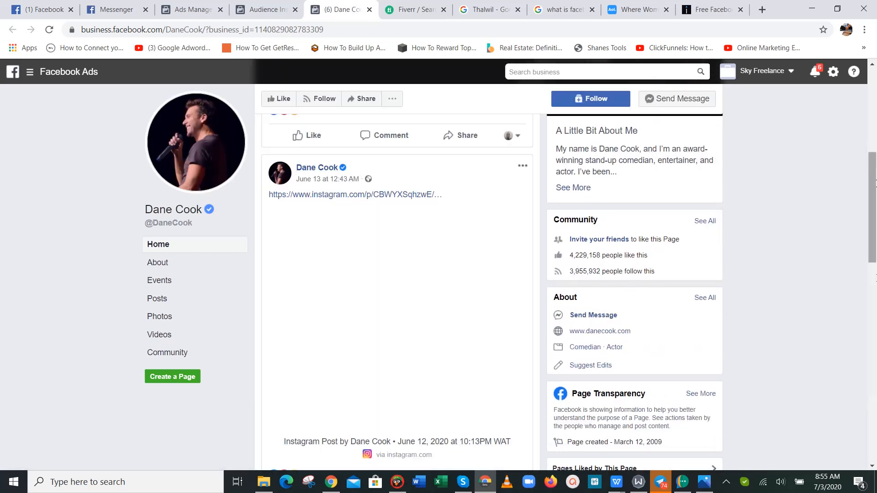
{"action": "left_click_drag", "start_coordinate": [875, 189], "coordinate": [874, 105]}
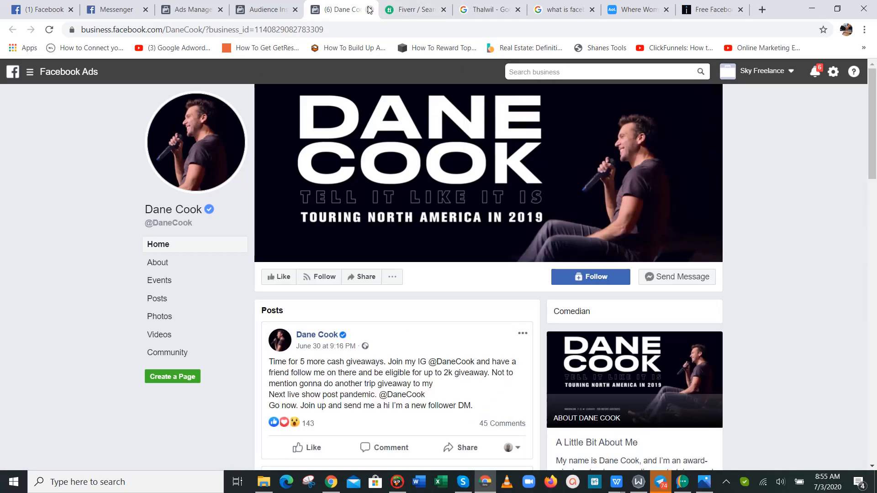
{"action": "key", "text": "ctrl+w"}
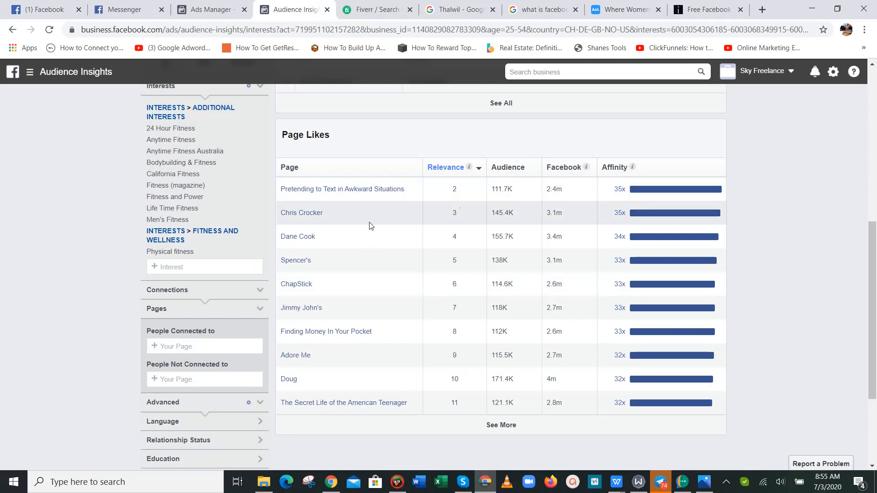
- Copy Chris Crocker from the Page Likes table and add it in Ads Manager as an interest in a new must-also-match condition
{"action": "left_click_drag", "start_coordinate": [333, 215], "coordinate": [281, 215]}
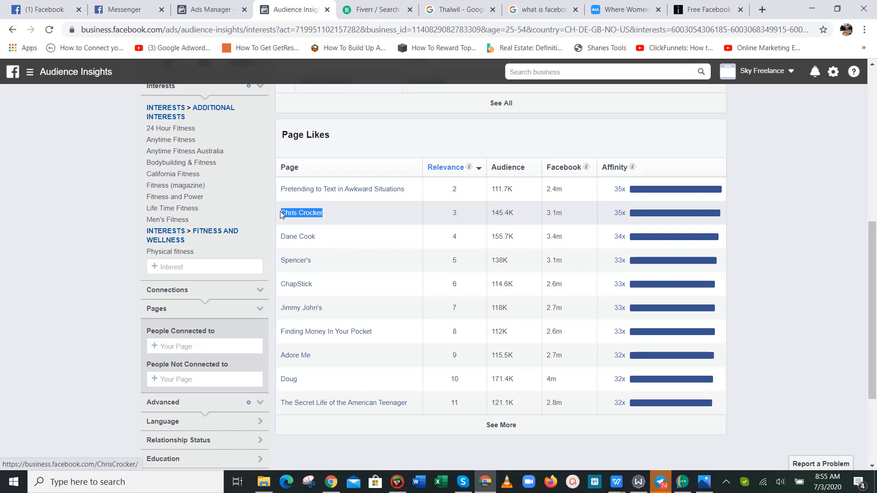
{"action": "left_click", "coordinate": [221, 5]}
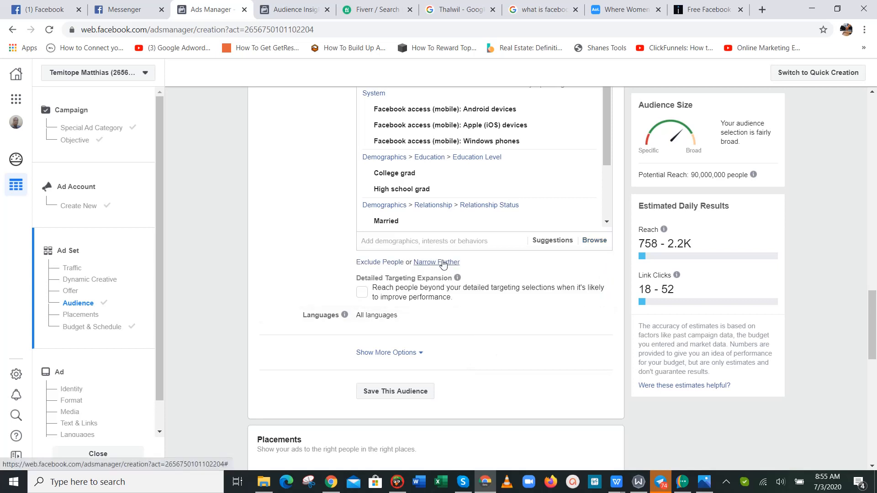
{"action": "left_click", "coordinate": [441, 262]}
{"action": "type", "text": "Chris Crocker"}
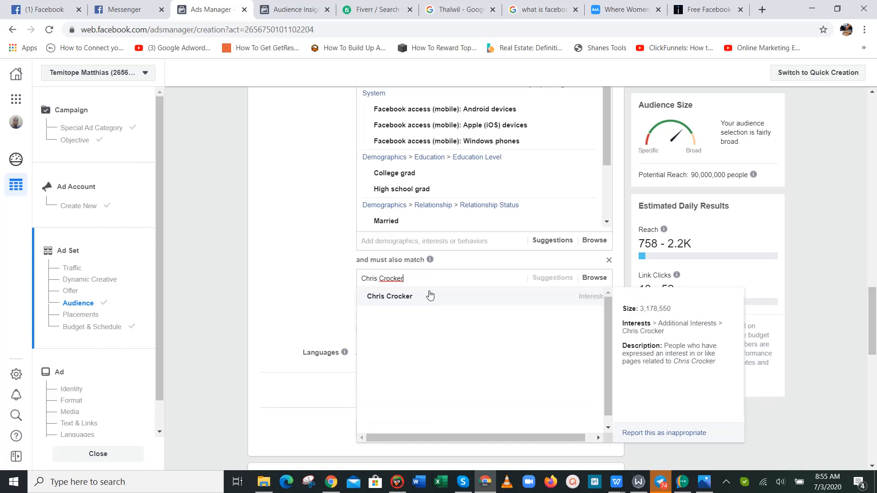
{"action": "left_click", "coordinate": [429, 295]}
- Copy Dane Cook from the Page Likes table in Audience Insights and add it to the same Ads Manager condition as Chris Crocker
{"action": "left_click", "coordinate": [294, 9]}
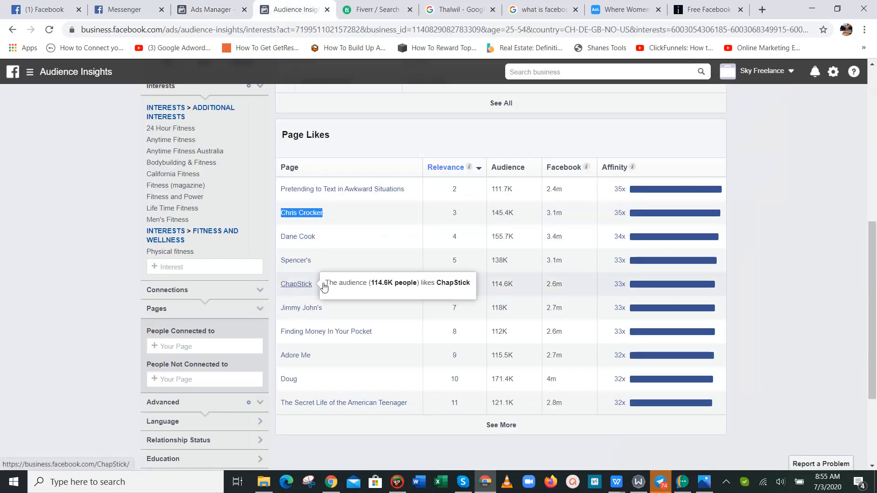
{"action": "left_click", "coordinate": [322, 237]}
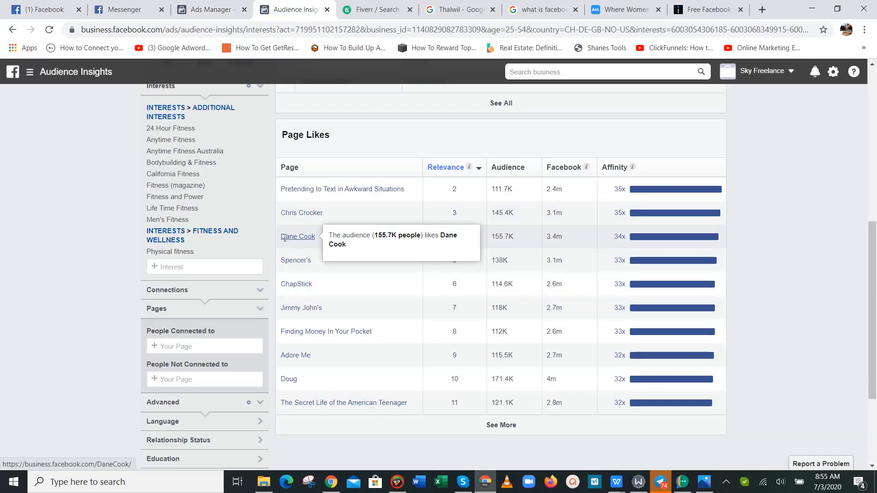
{"action": "left_click_drag", "start_coordinate": [315, 236], "coordinate": [282, 236]}
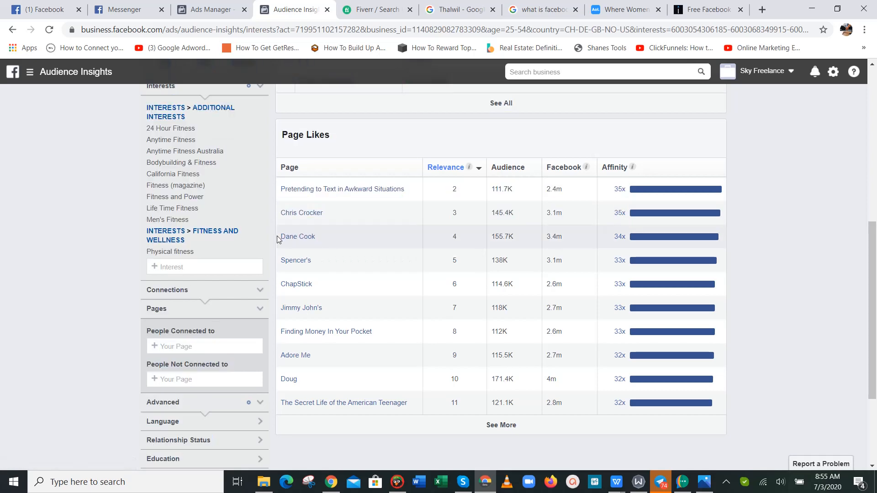
{"action": "key", "text": "ctrl+c"}
{"action": "left_click", "coordinate": [211, 9]}
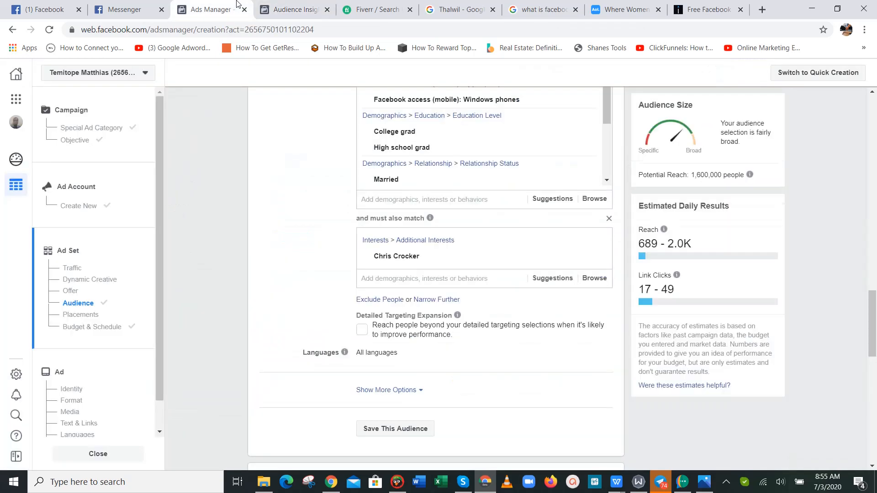
{"action": "key", "text": "ctrl+v"}
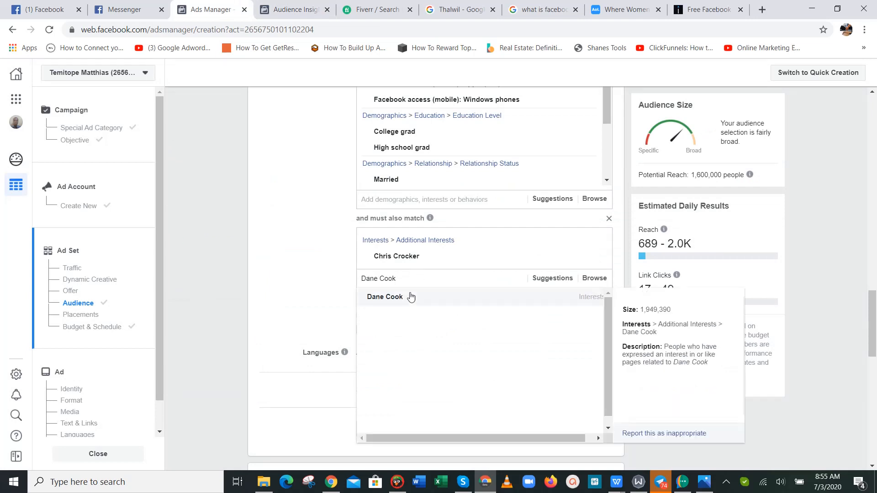
{"action": "left_click", "coordinate": [295, 9]}
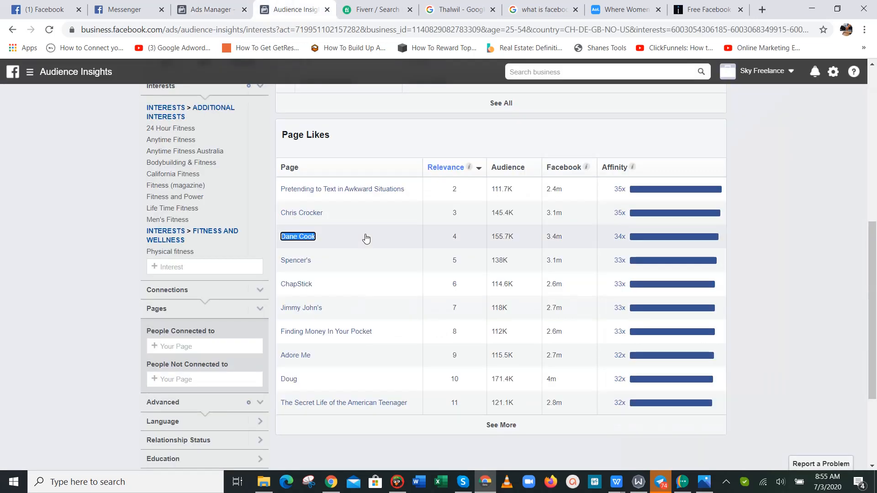
{"action": "left_click", "coordinate": [219, 5]}
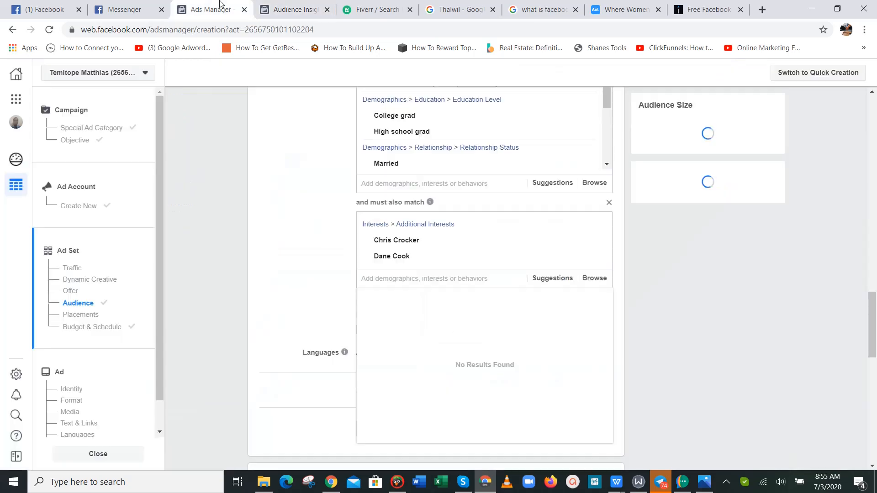
- Enable Detailed Targeting Expansion and set the audience's language to English (All)
{"action": "left_click", "coordinate": [873, 324]}
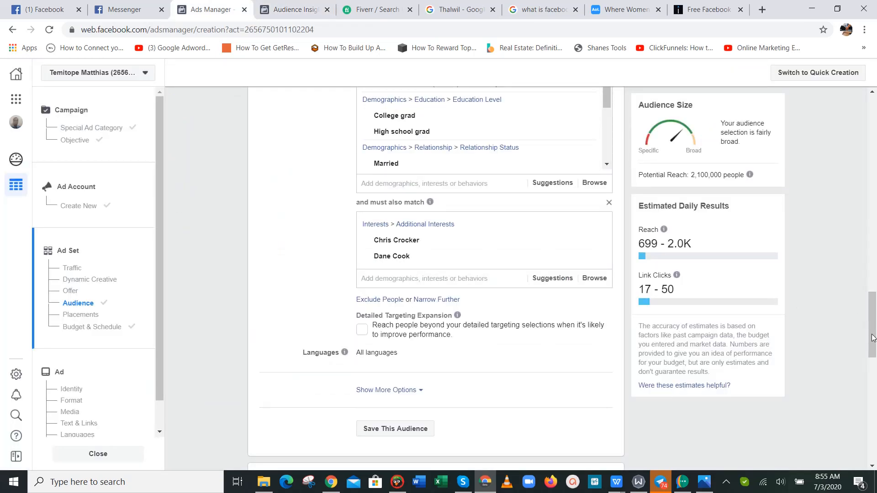
{"action": "left_click", "coordinate": [363, 330]}
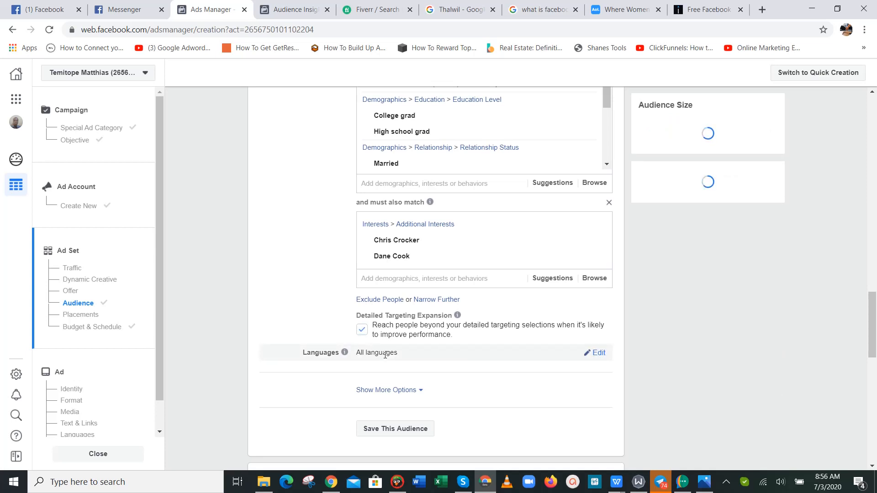
{"action": "left_click", "coordinate": [597, 353]}
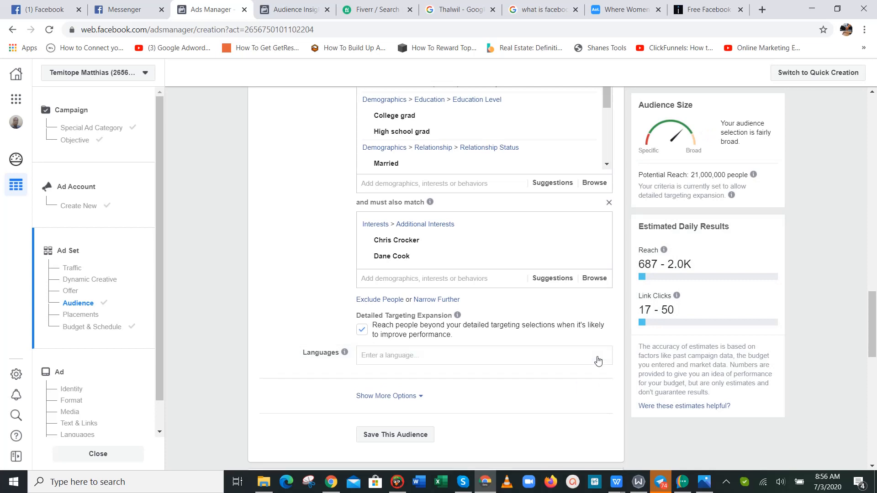
{"action": "left_click", "coordinate": [434, 355]}
{"action": "type", "text": "eng"}
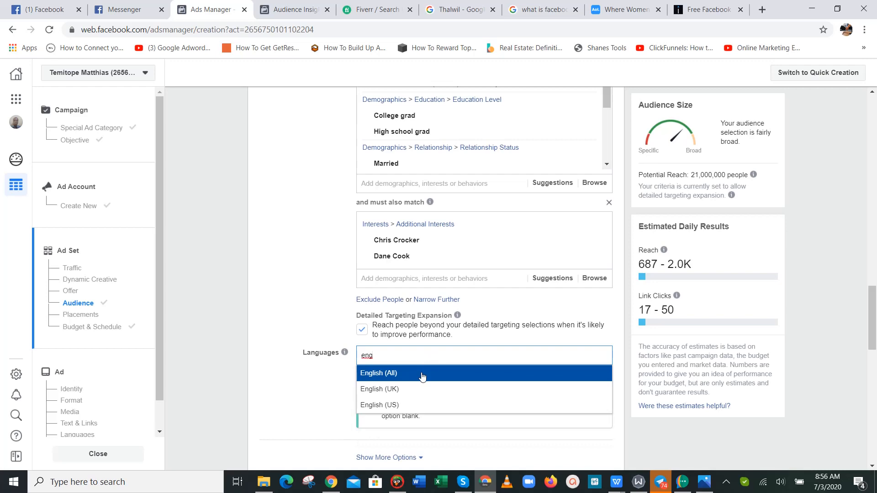
{"action": "left_click", "coordinate": [421, 374]}
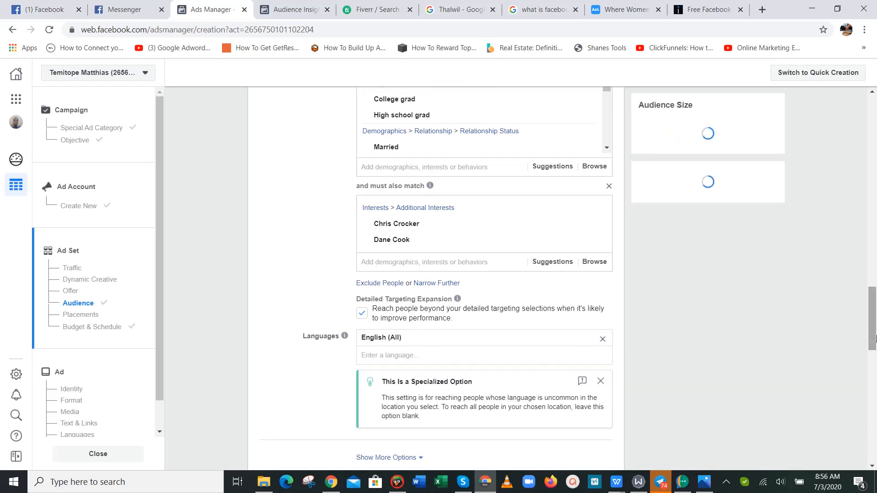
- Save the ad set's targeting as a reusable audience named "betterlife audience"
{"action": "left_click_drag", "start_coordinate": [873, 329], "coordinate": [876, 198]}
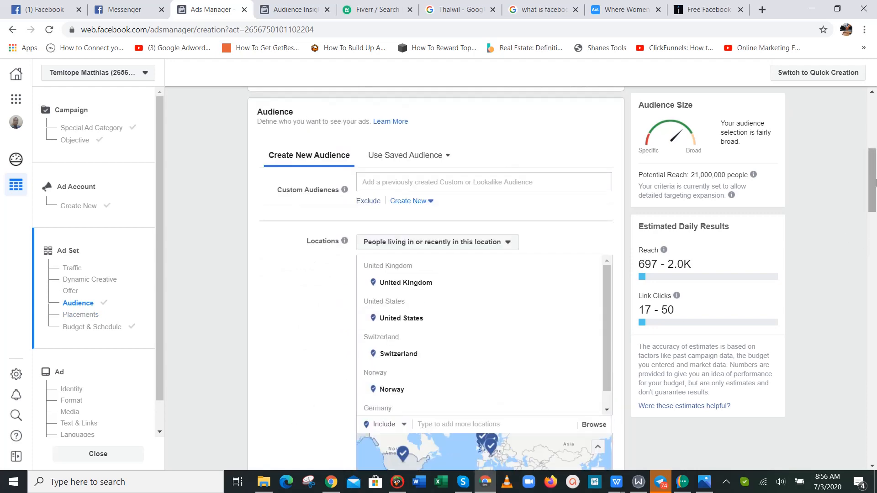
{"action": "scroll", "coordinate": [419, 279], "scroll_direction": "down", "scroll_amount": 4}
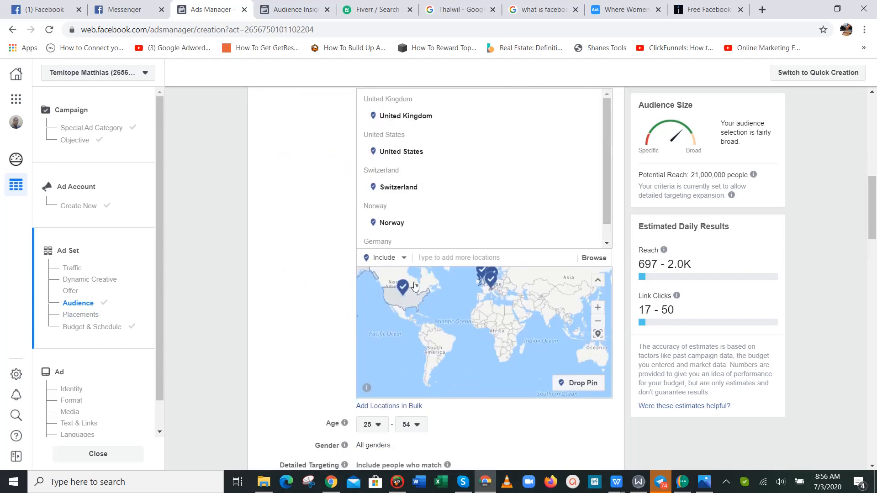
{"action": "scroll", "coordinate": [875, 229], "scroll_direction": "up", "scroll_amount": 10}
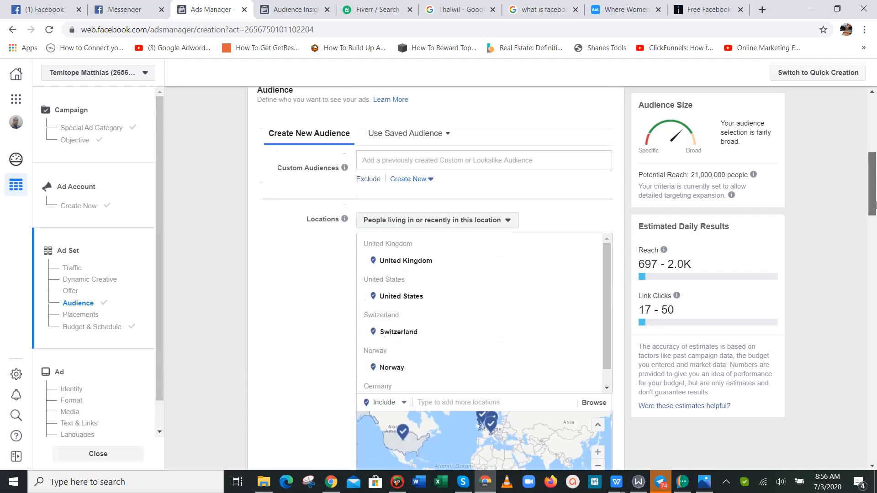
{"action": "left_click_drag", "start_coordinate": [876, 334], "coordinate": [876, 391]}
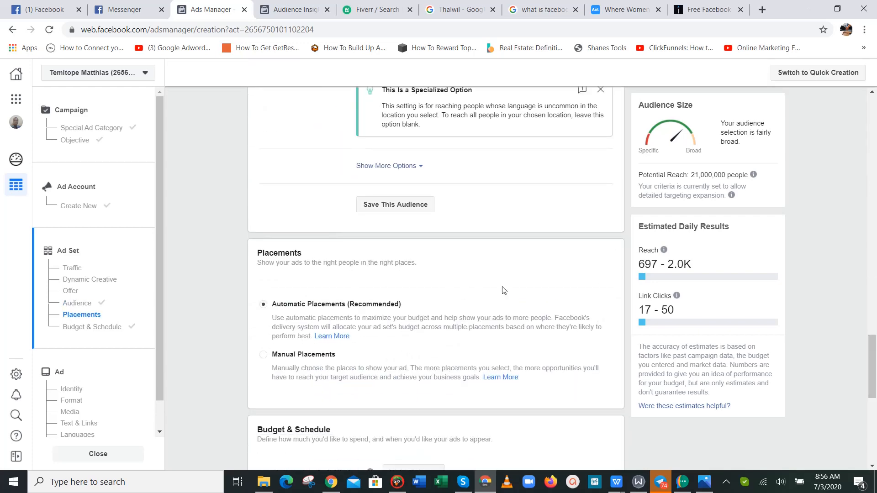
{"action": "left_click", "coordinate": [412, 206]}
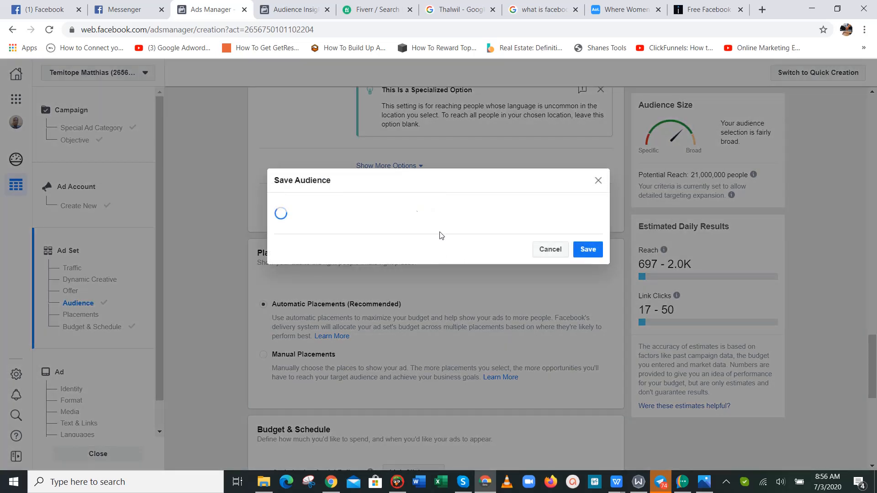
{"action": "left_click", "coordinate": [425, 159]}
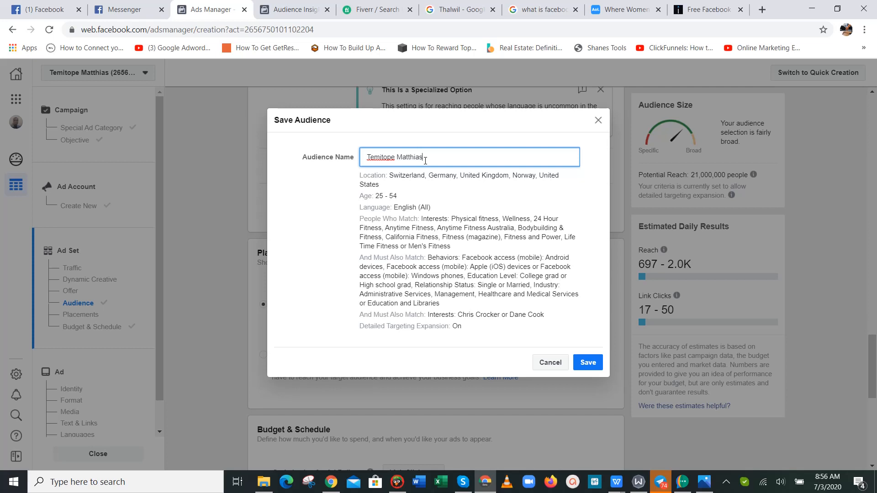
{"action": "key", "text": "ctrl+a"}
{"action": "key", "text": "ctrl+s"}
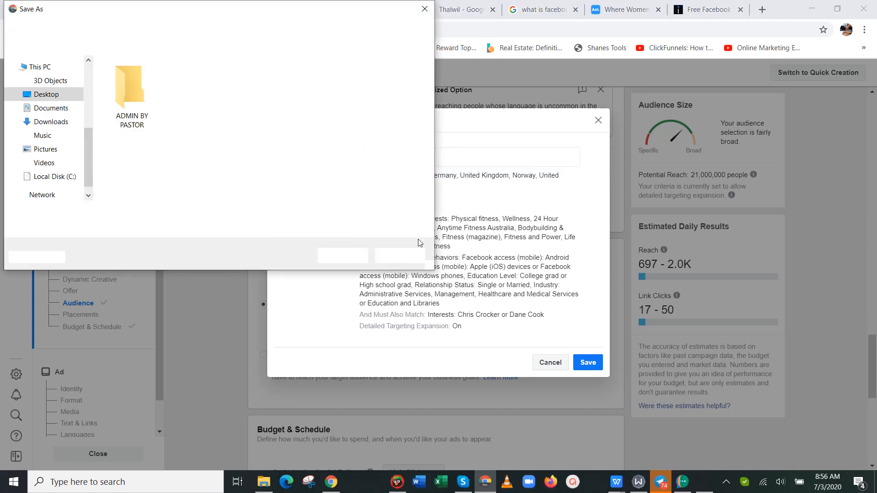
{"action": "left_click", "coordinate": [406, 255]}
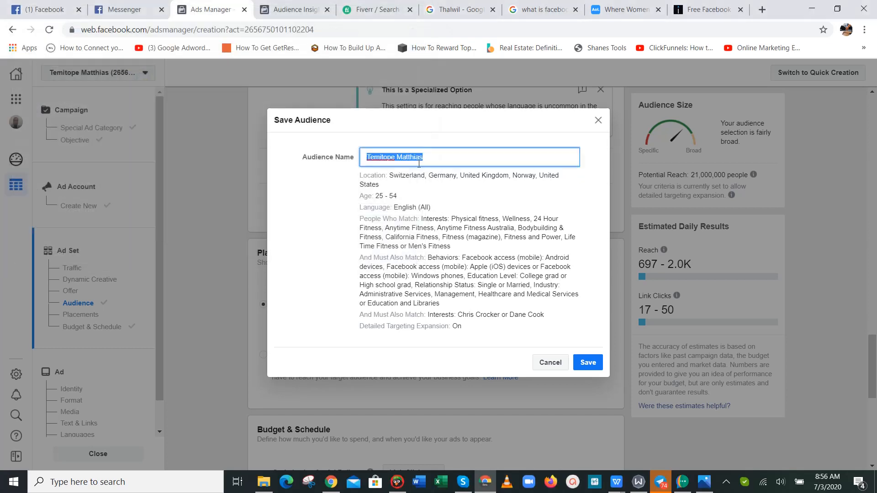
{"action": "type", "text": "betterlife"}
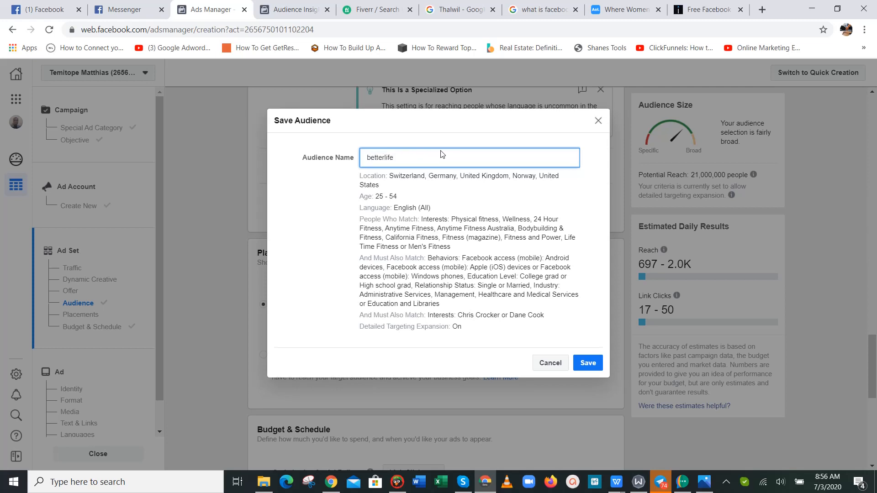
{"action": "type", "text": "audience"}
{"action": "left_click", "coordinate": [578, 368]}
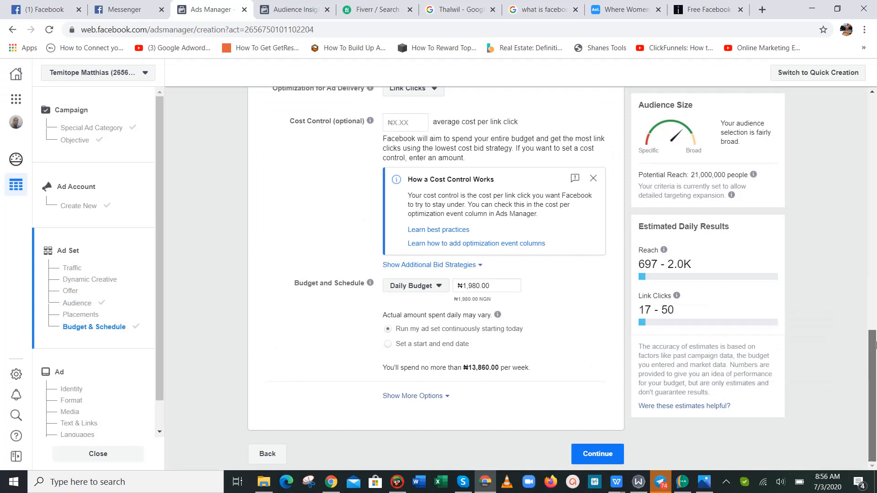
- Review the criteria of the saved betterlife audience and the placement and budget settings below it
{"action": "scroll", "coordinate": [875, 335], "scroll_direction": "up", "scroll_amount": 3}
{"action": "scroll", "coordinate": [875, 336], "scroll_direction": "up", "scroll_amount": 4}
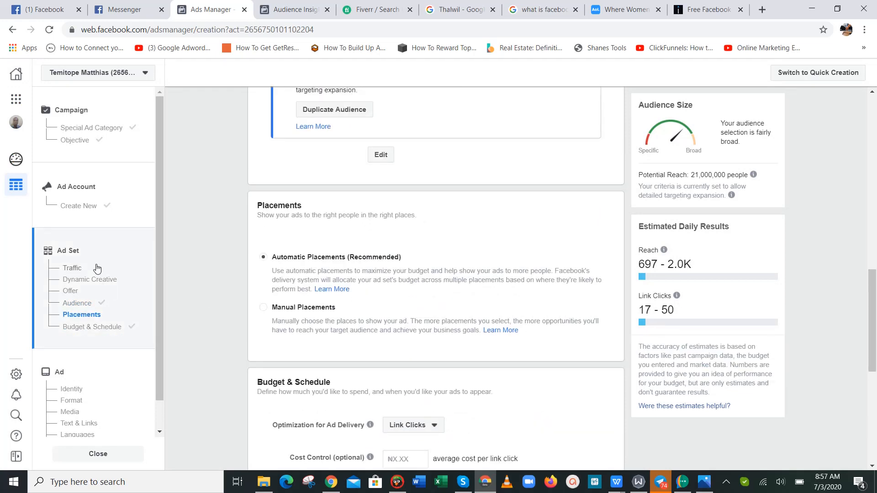
{"action": "left_click_drag", "start_coordinate": [875, 323], "coordinate": [875, 241]}
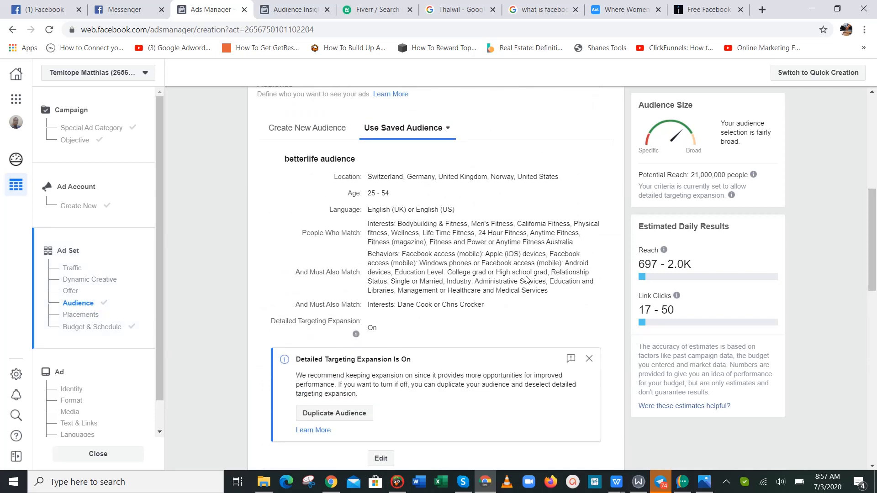
{"action": "left_click_drag", "start_coordinate": [875, 201], "coordinate": [876, 133]}
{"action": "scroll", "coordinate": [518, 205], "scroll_direction": "down", "scroll_amount": 15}
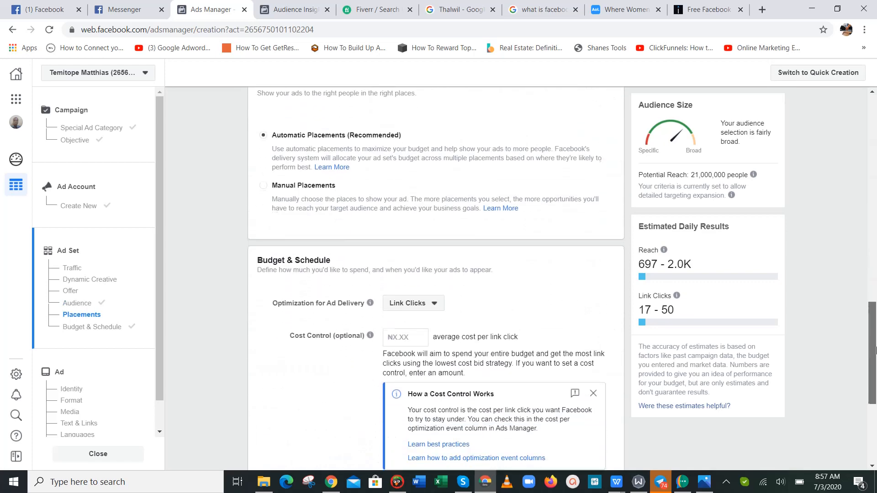
{"action": "scroll", "coordinate": [521, 210], "scroll_direction": "up", "scroll_amount": 2}
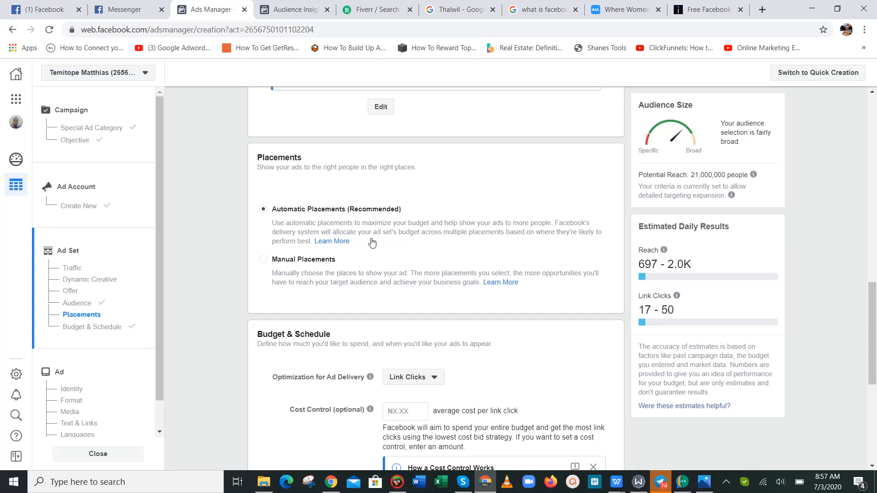
- Select Manual Placements, look through the feed, story, in-stream and search placements, and switch back to Automatic Placements
{"action": "left_click", "coordinate": [589, 273]}
{"action": "scroll", "coordinate": [507, 192], "scroll_direction": "down", "scroll_amount": 5}
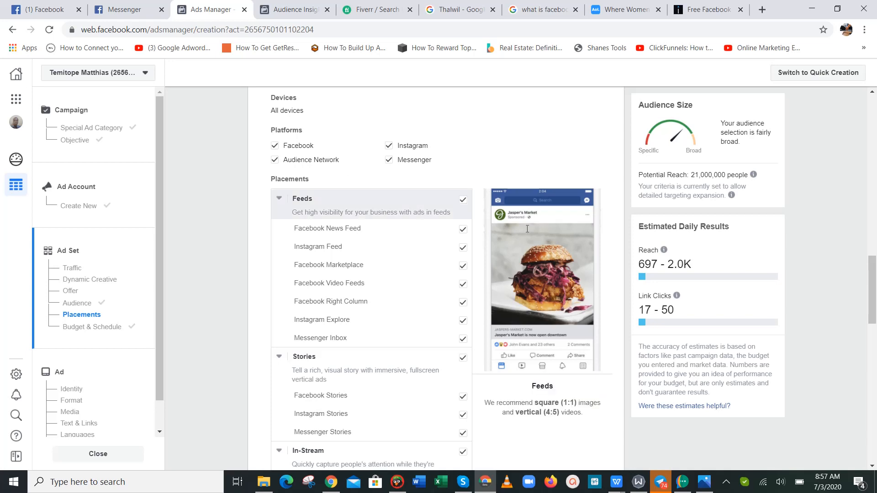
{"action": "mouse_move", "coordinate": [873, 290]}
{"action": "left_mouse_down"}
{"action": "mouse_move", "coordinate": [873, 327]}
{"action": "mouse_move", "coordinate": [874, 305]}
{"action": "left_mouse_up"}
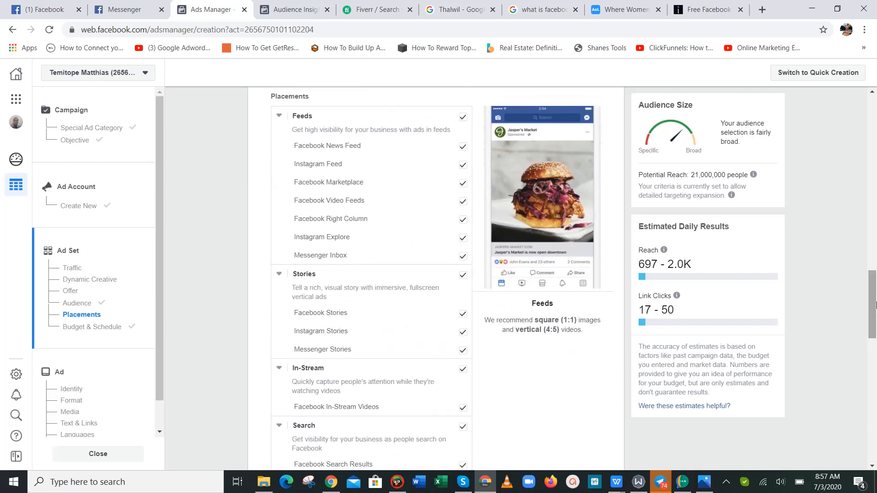
{"action": "left_click_drag", "start_coordinate": [874, 305], "coordinate": [875, 257]}
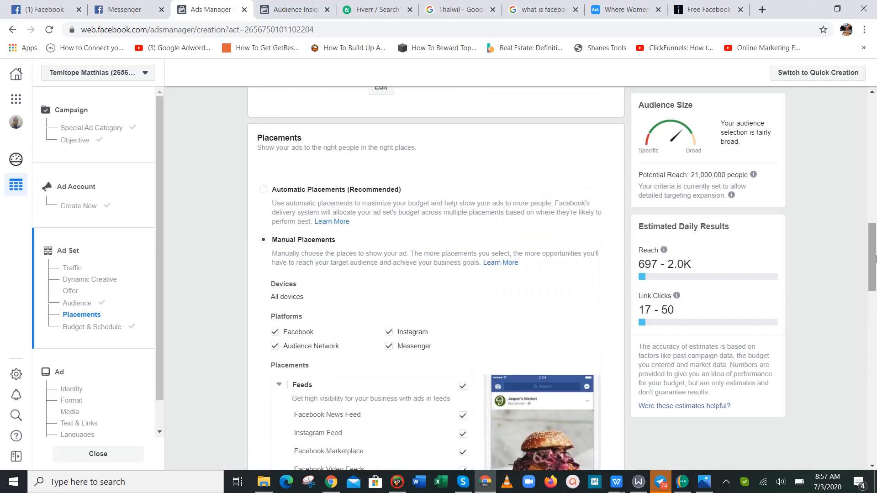
{"action": "left_click", "coordinate": [270, 191]}
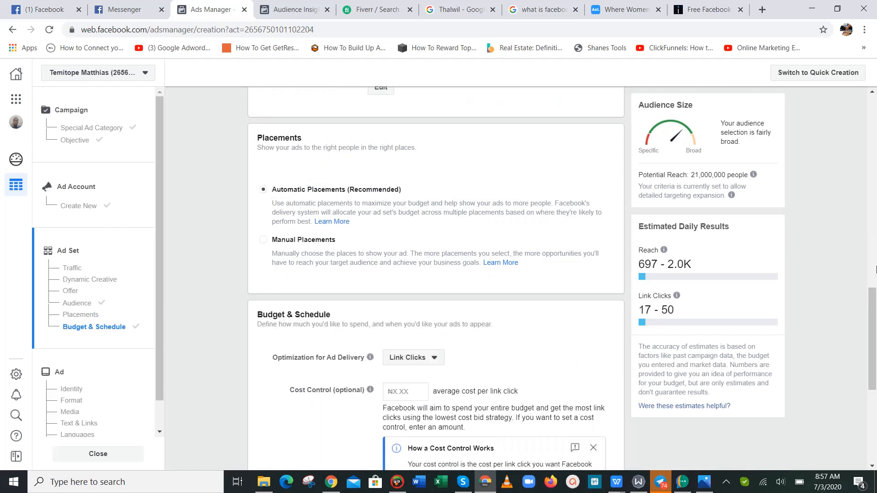
- Choose Manual Placements once more to examine the platforms and placements beside the estimated daily results, and restore Automatic Placements
{"action": "left_click_drag", "start_coordinate": [875, 295], "coordinate": [875, 329]}
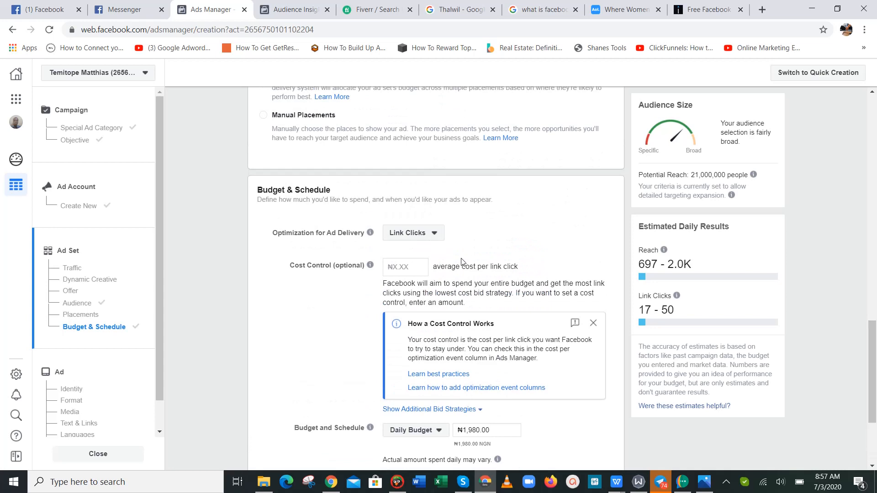
{"action": "scroll", "coordinate": [444, 354], "scroll_direction": "up", "scroll_amount": 2}
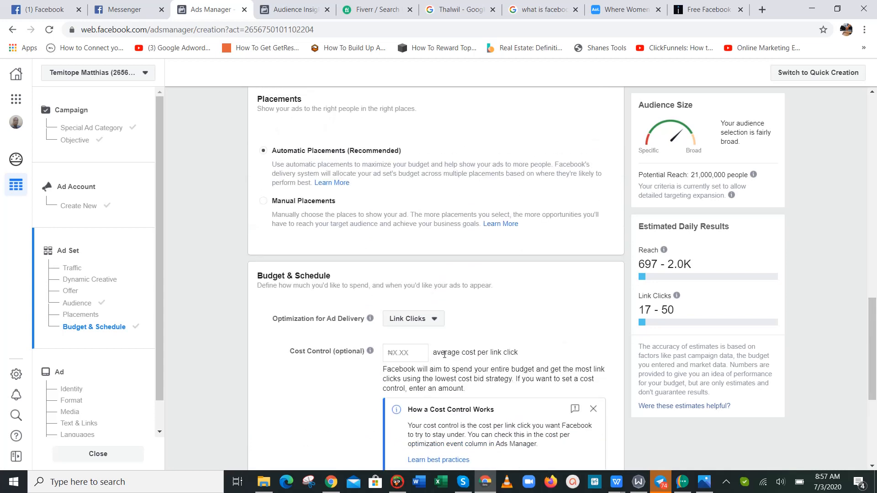
{"action": "left_click", "coordinate": [263, 202]}
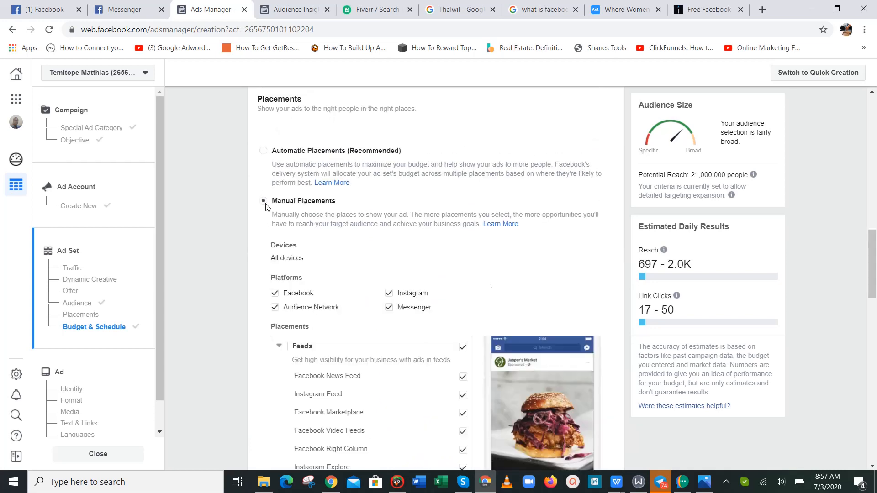
{"action": "scroll", "coordinate": [461, 246], "scroll_direction": "down", "scroll_amount": 2}
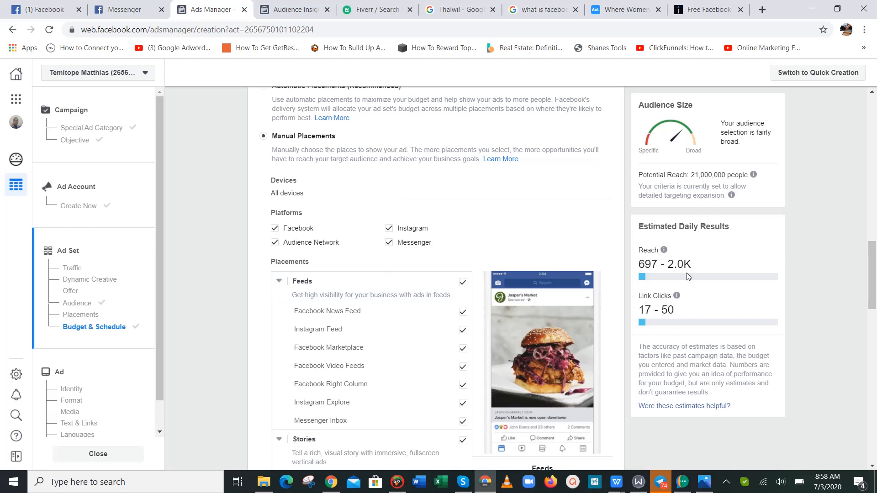
{"action": "left_click_drag", "start_coordinate": [871, 270], "coordinate": [874, 288]}
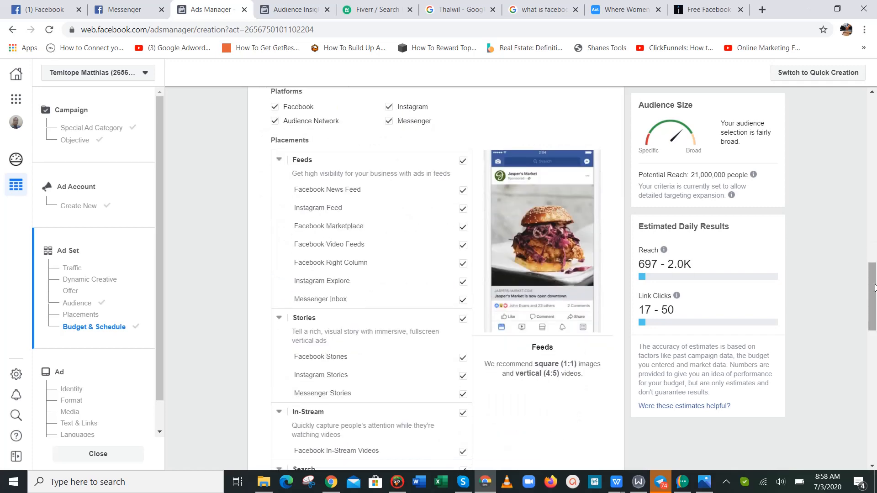
{"action": "scroll", "coordinate": [497, 190], "scroll_direction": "up", "scroll_amount": 3}
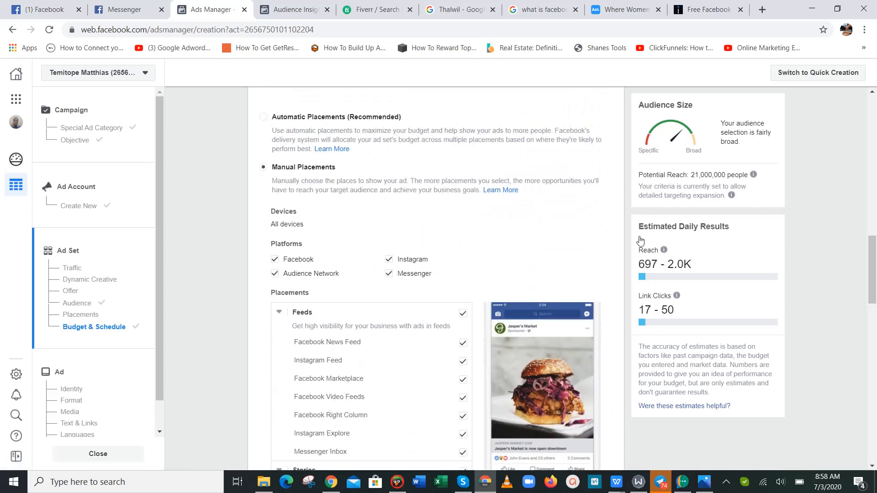
{"action": "scroll", "coordinate": [641, 241], "scroll_direction": "down", "scroll_amount": 2}
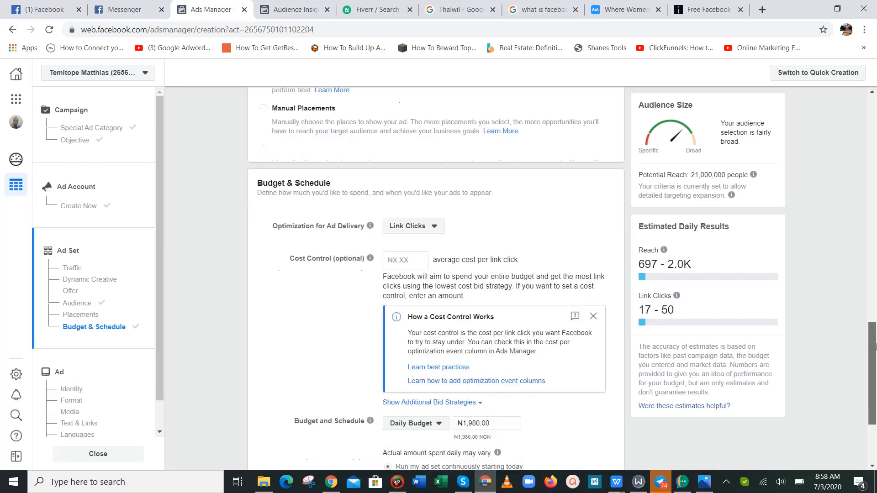
- Schedule the ad set with a start and end date, setting the end date to August 10, 2020
{"action": "scroll", "coordinate": [876, 346], "scroll_direction": "down", "scroll_amount": 2}
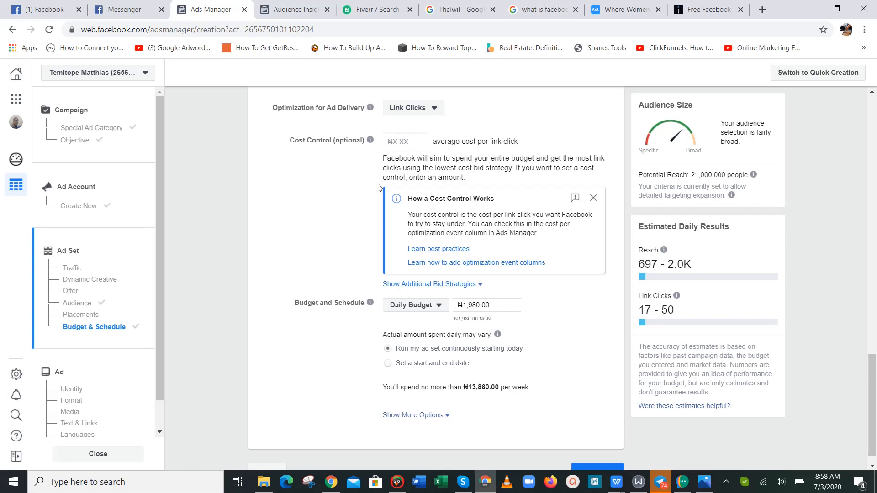
{"action": "scroll", "coordinate": [873, 397], "scroll_direction": "down", "scroll_amount": 1}
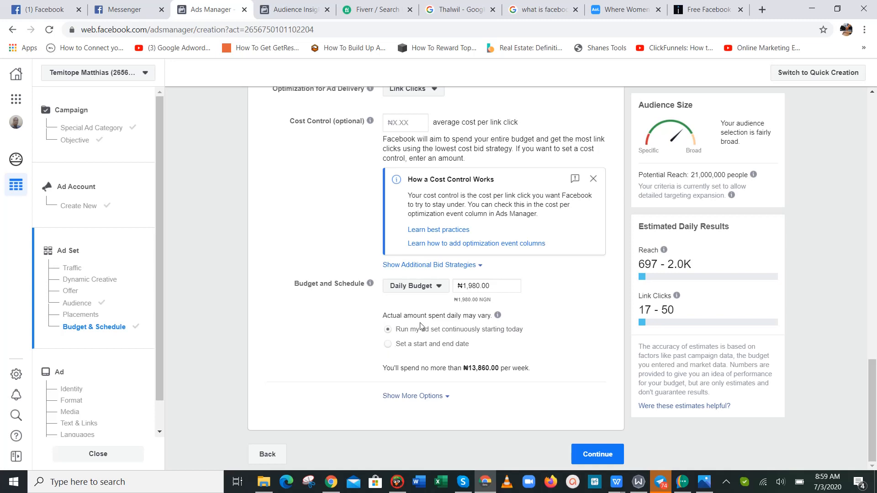
{"action": "left_click", "coordinate": [389, 345]}
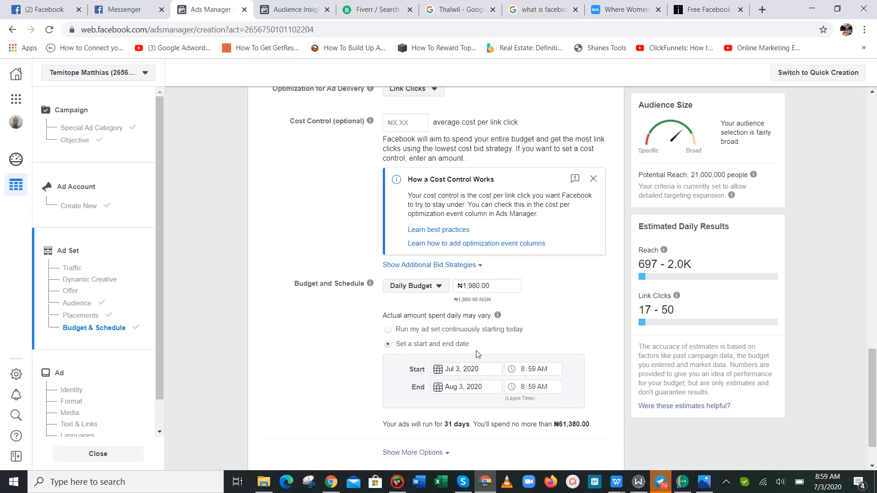
{"action": "left_click", "coordinate": [477, 386]}
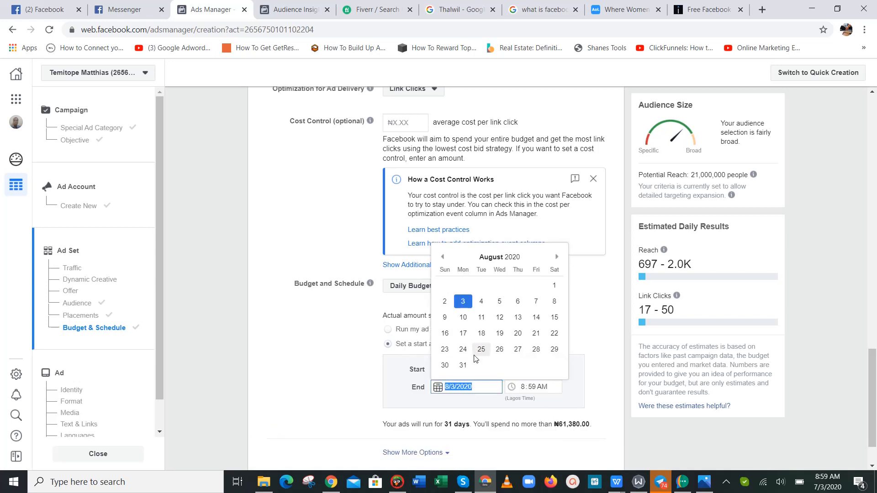
{"action": "left_click", "coordinate": [463, 317]}
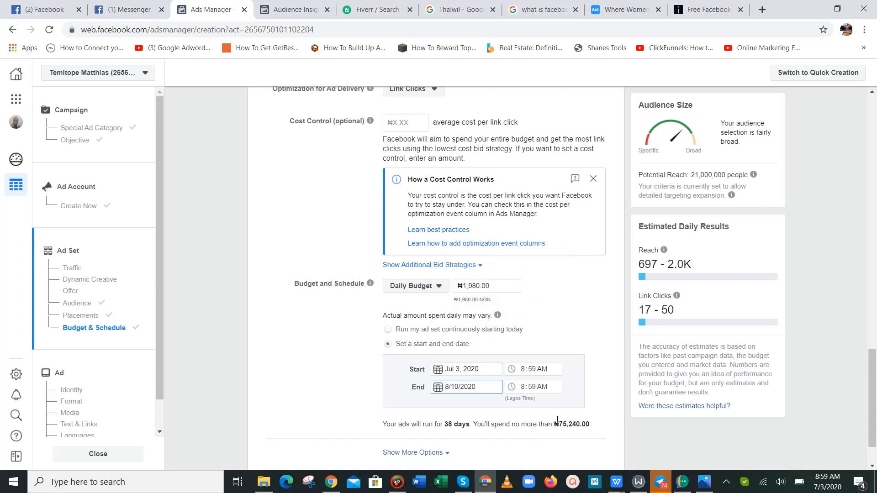
{"action": "left_click", "coordinate": [567, 401]}
- Set the schedule's end date to July 10, 2020 and continue to the ad-level setup
{"action": "left_click", "coordinate": [479, 393]}
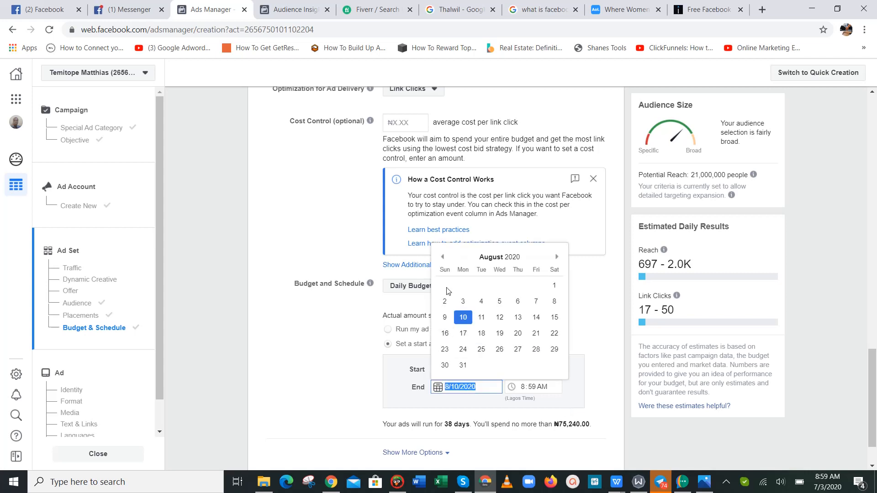
{"action": "left_click", "coordinate": [443, 258]}
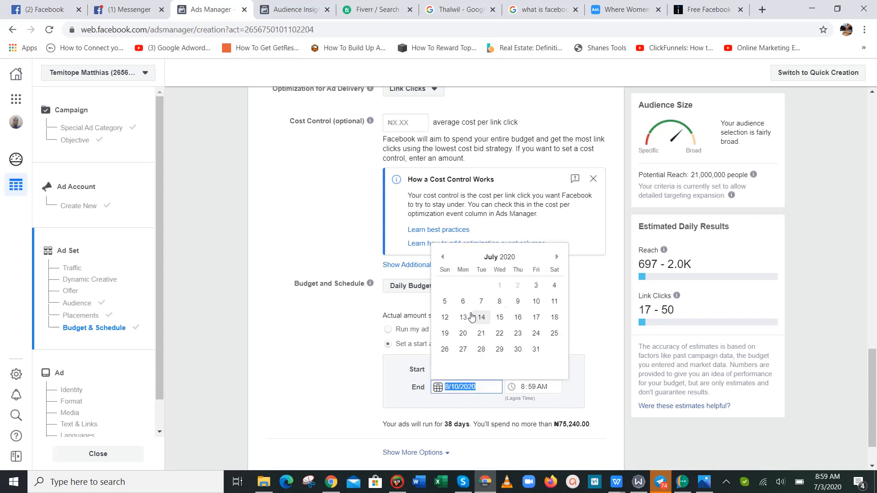
{"action": "left_click", "coordinate": [537, 302]}
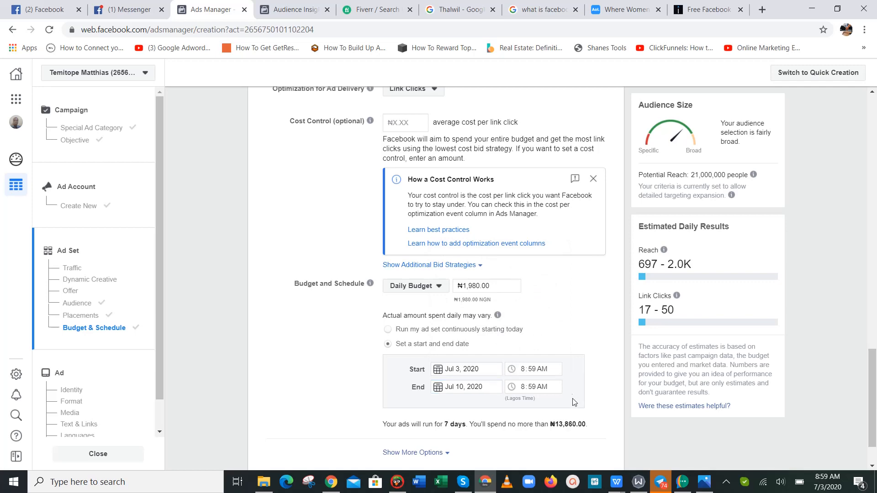
{"action": "scroll", "coordinate": [562, 412], "scroll_direction": "down", "scroll_amount": 2}
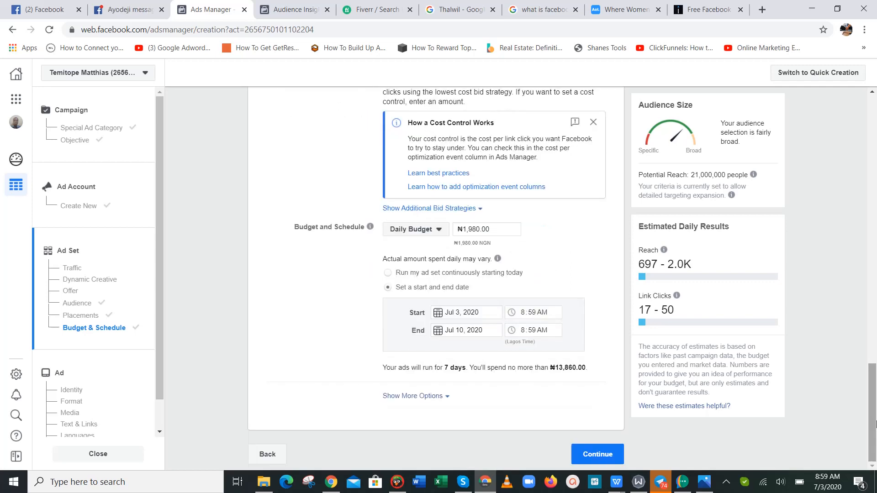
{"action": "left_click", "coordinate": [597, 453]}
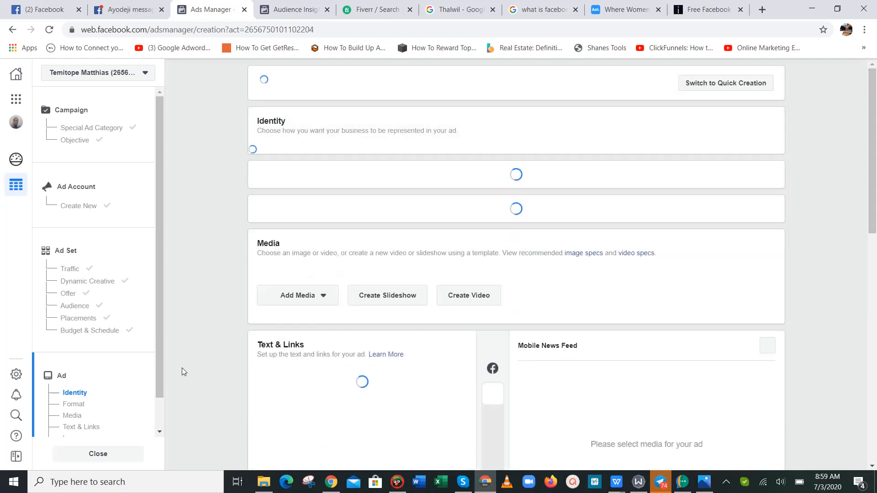
- Replace the default ad name with "BetterLife Ads"
{"action": "scroll", "coordinate": [161, 429], "scroll_direction": "down", "scroll_amount": 2}
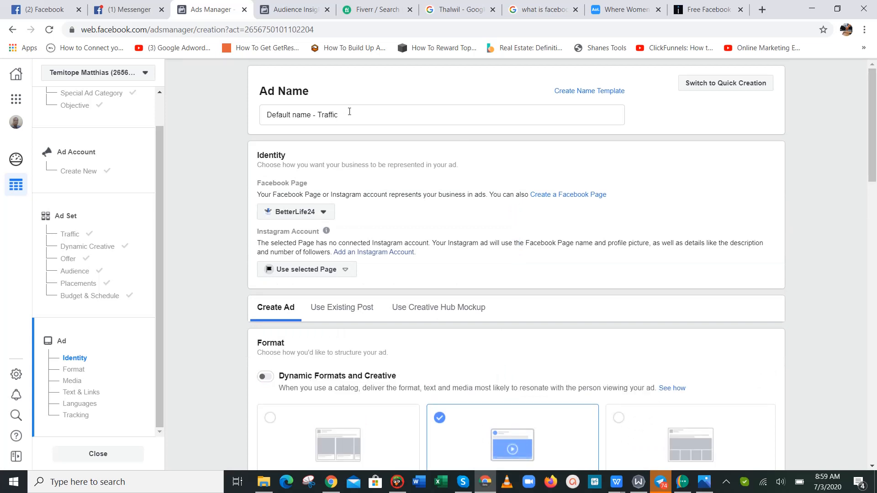
{"action": "left_click_drag", "start_coordinate": [348, 113], "coordinate": [265, 109]}
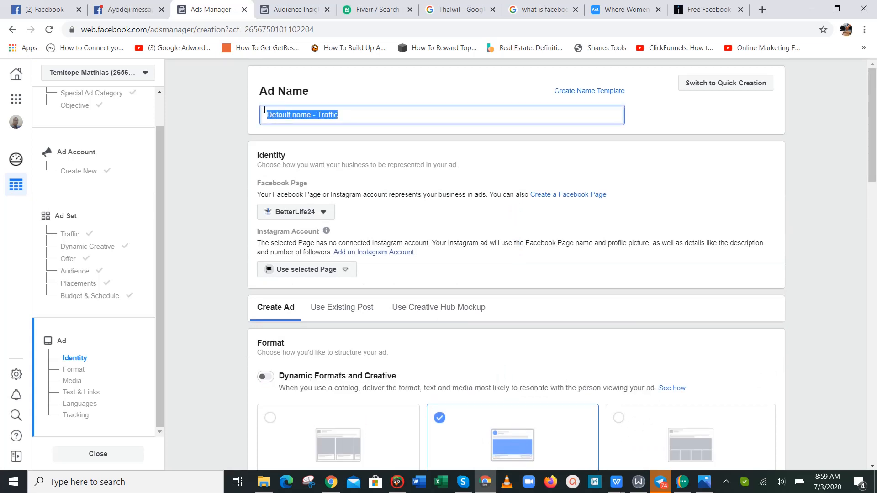
{"action": "type", "text": "BetterLife "}
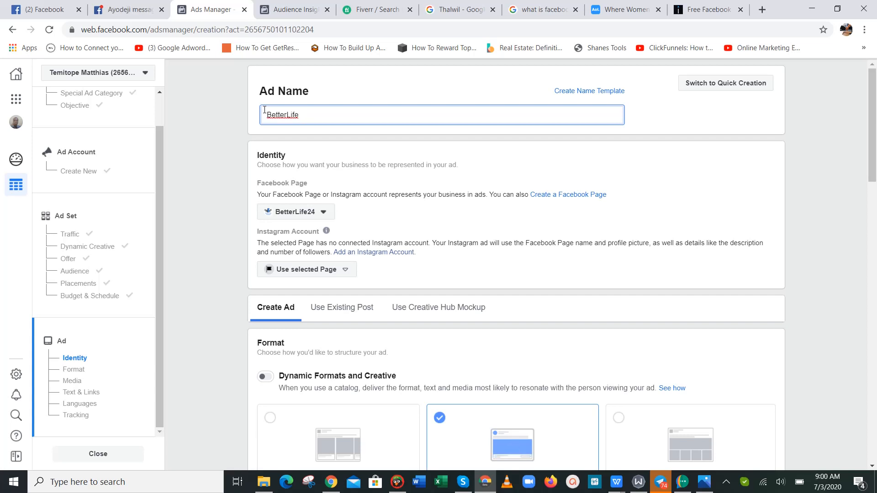
{"action": "type", "text": "Ads"}
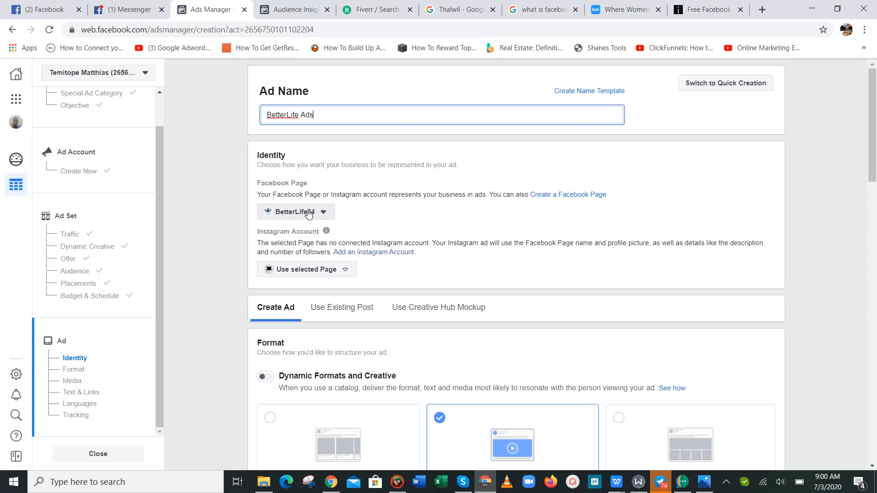
- Keep the Single Image or Video format and open the image selection for the ad's media
{"action": "left_click_drag", "start_coordinate": [873, 172], "coordinate": [875, 193]}
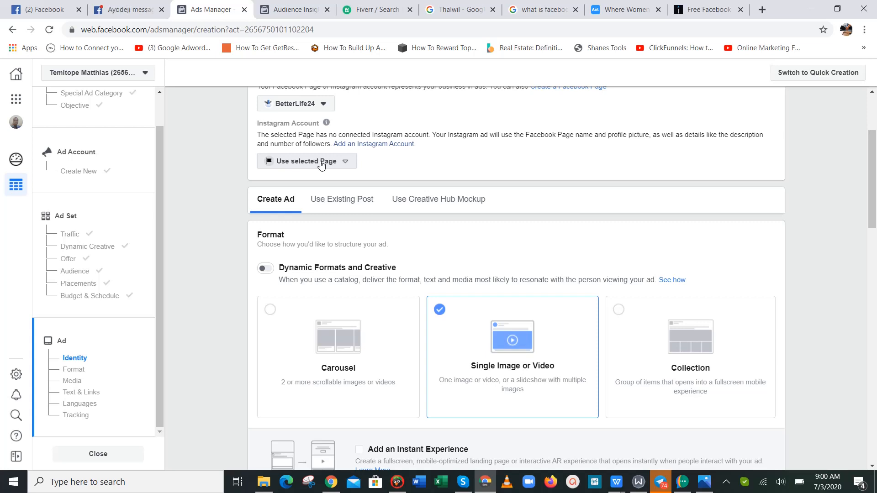
{"action": "left_click_drag", "start_coordinate": [873, 178], "coordinate": [876, 204]}
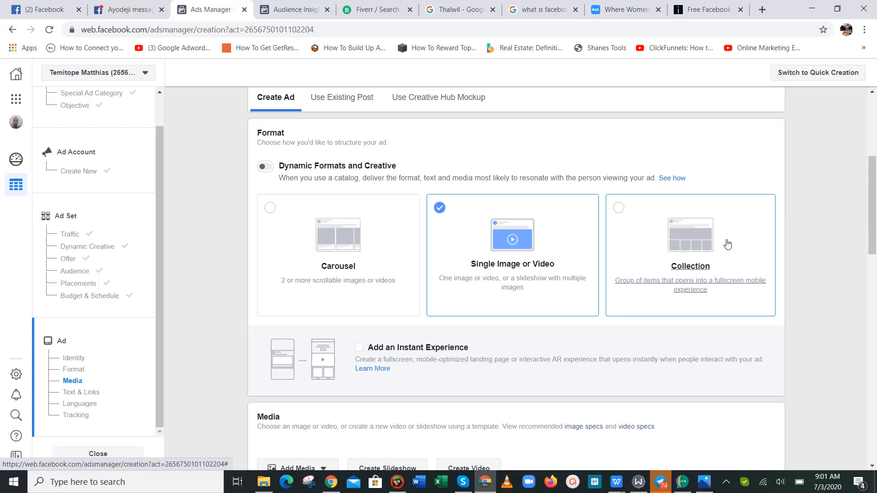
{"action": "left_click_drag", "start_coordinate": [872, 196], "coordinate": [873, 257]}
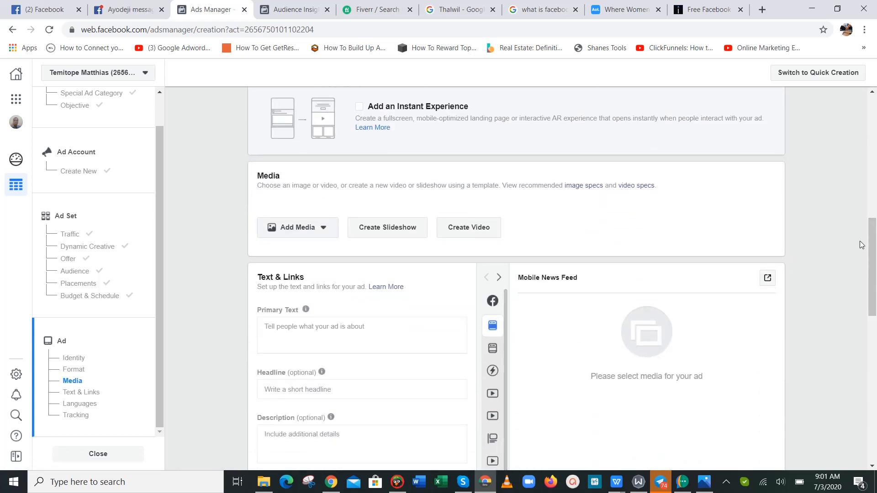
{"action": "mouse_move", "coordinate": [873, 230]}
{"action": "left_mouse_down"}
{"action": "mouse_move", "coordinate": [875, 172]}
{"action": "mouse_move", "coordinate": [876, 246]}
{"action": "left_mouse_up"}
{"action": "left_click", "coordinate": [296, 167]}
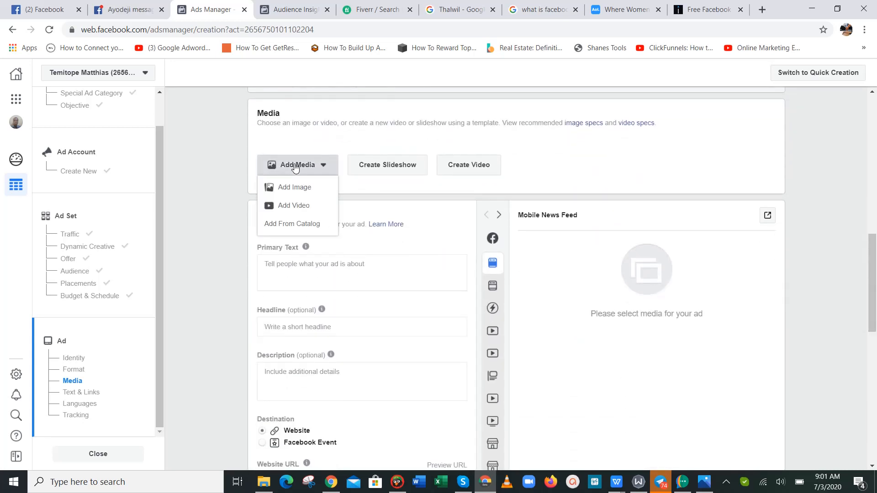
{"action": "left_click", "coordinate": [295, 188]}
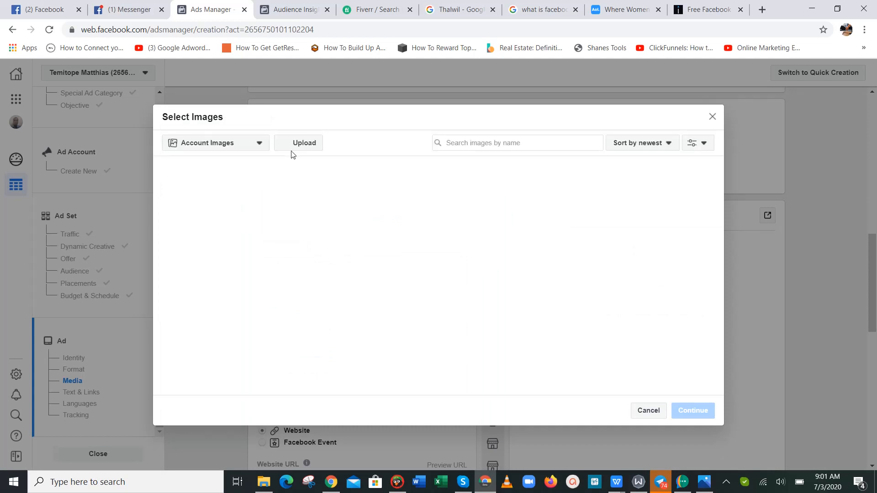
- Switch to the Snappa design in the other browser to view the water bottle ad graphic, and return to Ads Manager
{"action": "left_click", "coordinate": [397, 481]}
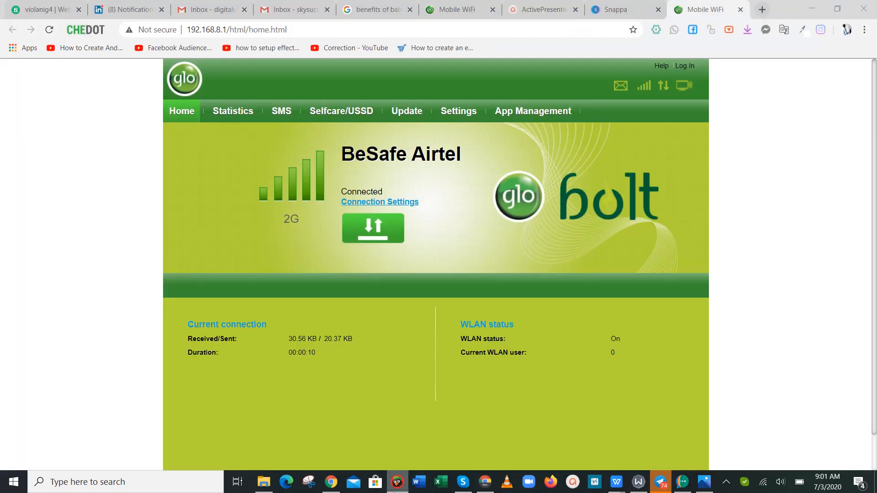
{"action": "left_click", "coordinate": [641, 4]}
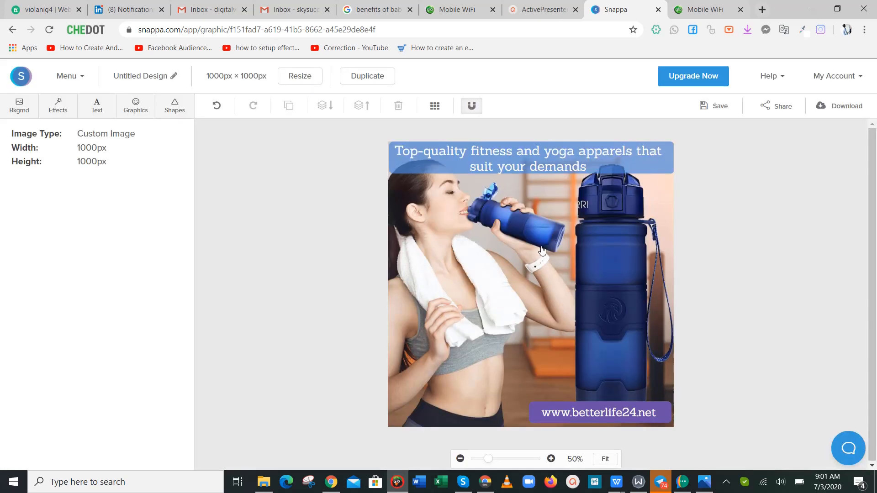
{"action": "left_click", "coordinate": [812, 8]}
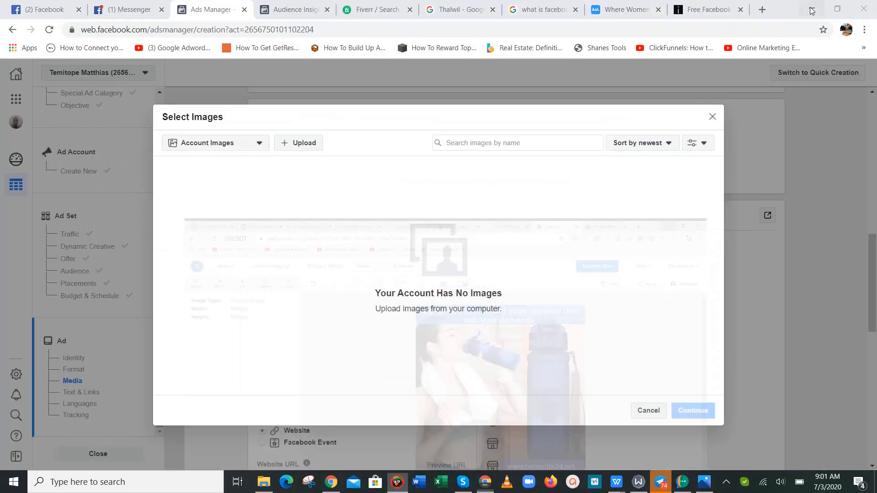
- Upload the "Untitled Design" image from the Desktop and use it as the ad's media
{"action": "left_click", "coordinate": [308, 149]}
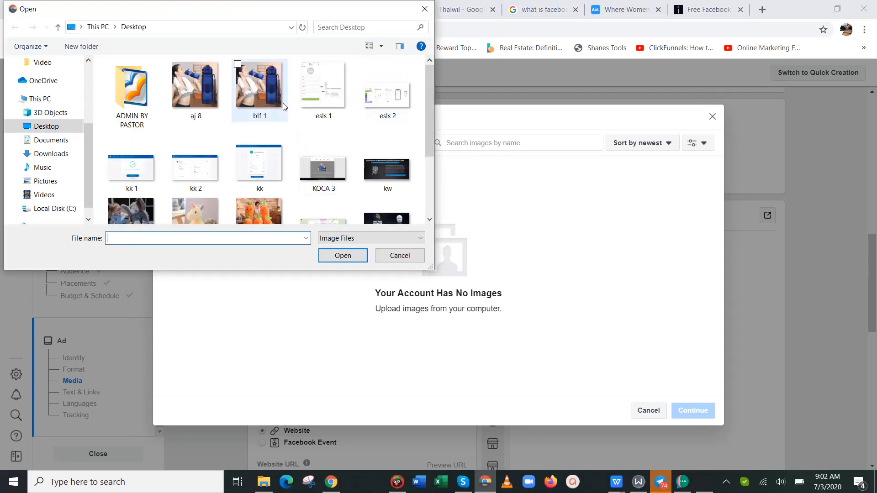
{"action": "left_click_drag", "start_coordinate": [429, 107], "coordinate": [431, 185]}
{"action": "left_click", "coordinate": [274, 187]}
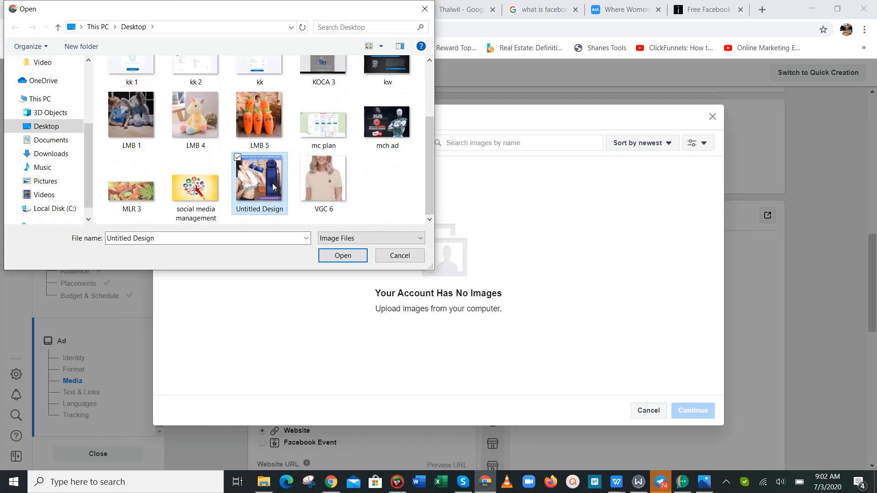
{"action": "left_click", "coordinate": [351, 256]}
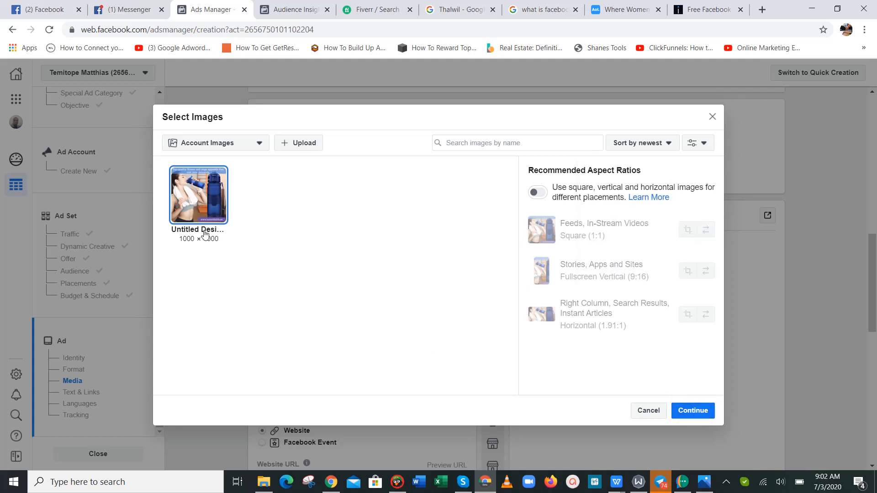
{"action": "left_click", "coordinate": [686, 411]}
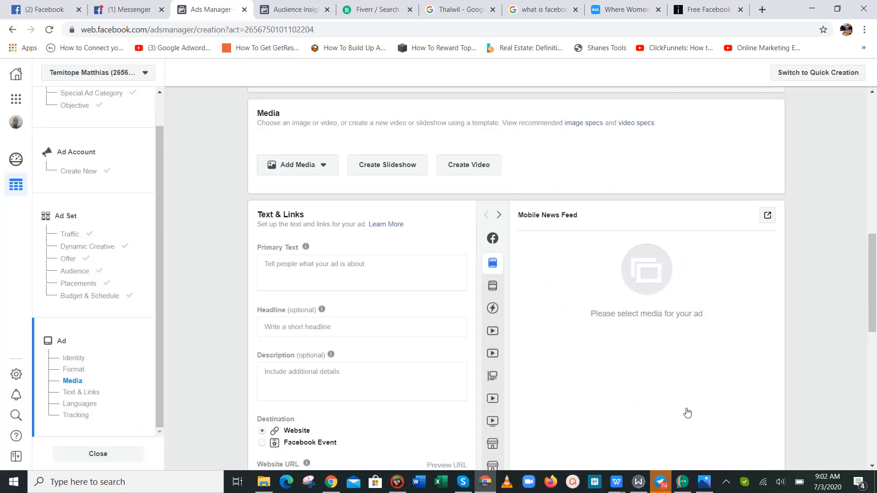
- Copy "Here! The best attire for your workout activities." from the BETTERLIFE24 CONTENT document in WPS Office into the ad's primary text
{"action": "left_click_drag", "start_coordinate": [875, 273], "coordinate": [875, 319]}
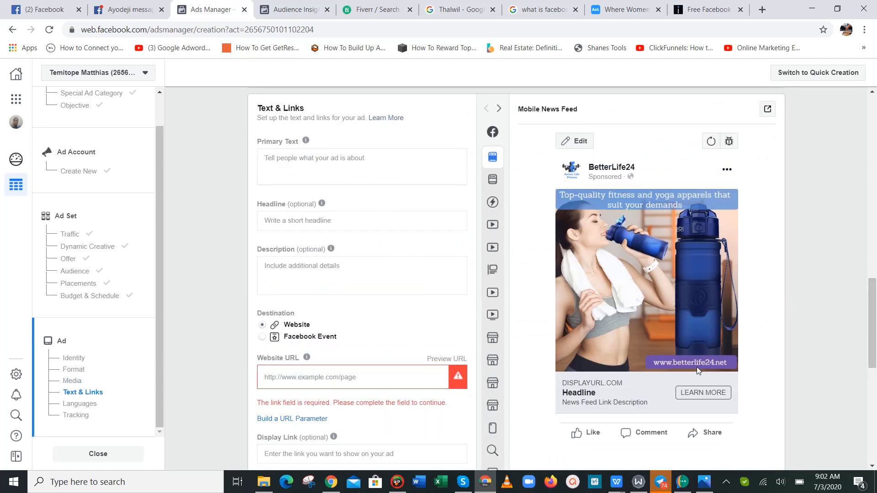
{"action": "mouse_move", "coordinate": [875, 305]}
{"action": "left_mouse_down"}
{"action": "mouse_move", "coordinate": [875, 271]}
{"action": "mouse_move", "coordinate": [873, 328]}
{"action": "mouse_move", "coordinate": [875, 255]}
{"action": "mouse_move", "coordinate": [876, 315]}
{"action": "left_mouse_up"}
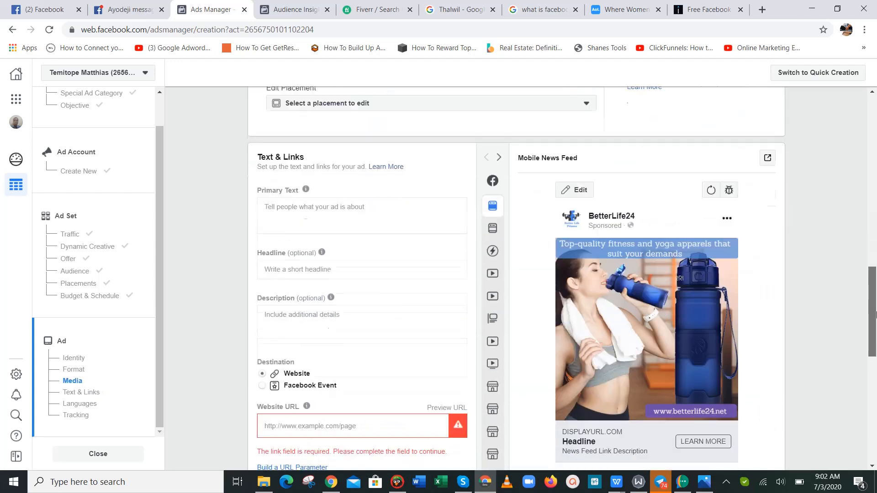
{"action": "left_click", "coordinate": [364, 216]}
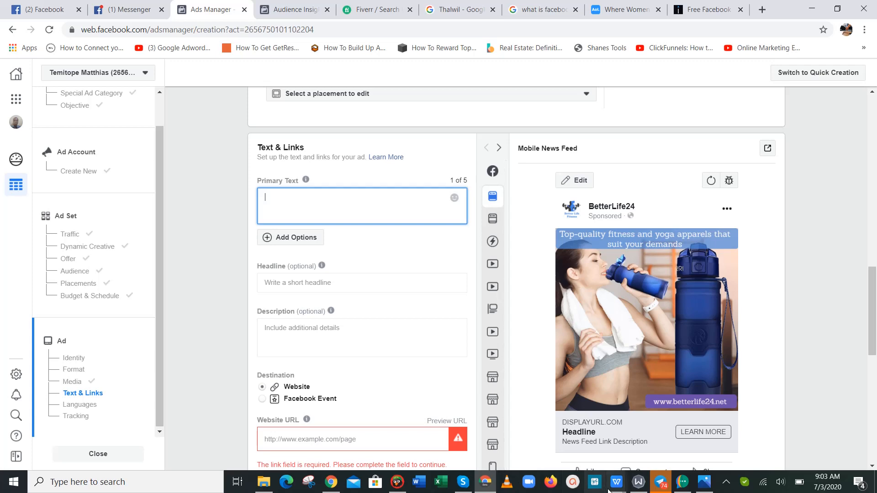
{"action": "mouse_move", "coordinate": [638, 482]}
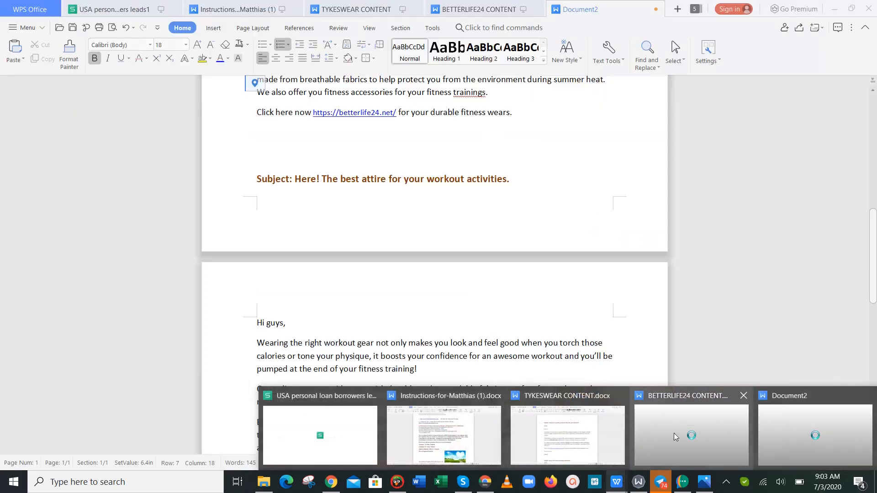
{"action": "left_click", "coordinate": [673, 433]}
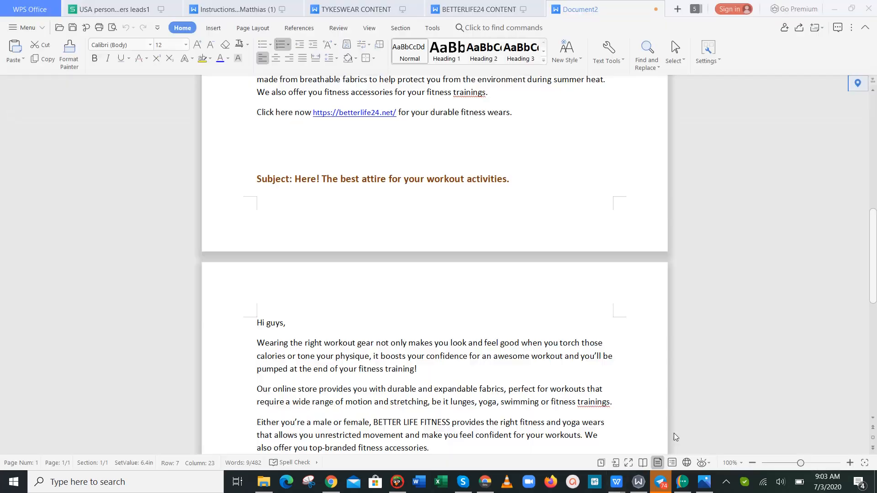
{"action": "left_click", "coordinate": [446, 327]}
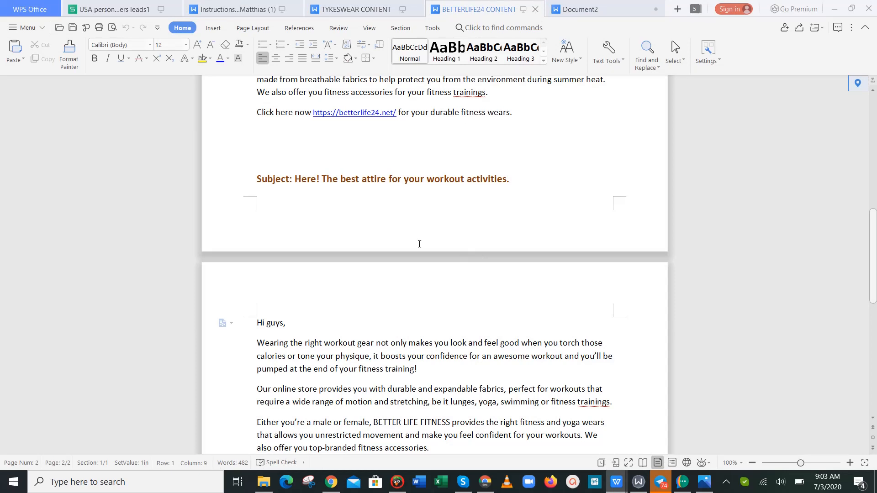
{"action": "left_click_drag", "start_coordinate": [298, 176], "coordinate": [527, 181]}
{"action": "key", "text": "ctrl+c"}
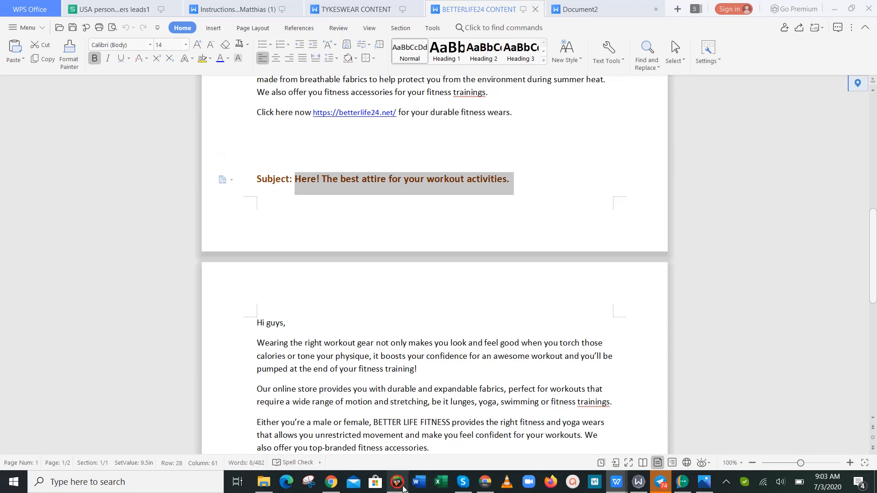
{"action": "left_click", "coordinate": [487, 482]}
{"action": "left_click", "coordinate": [427, 204]}
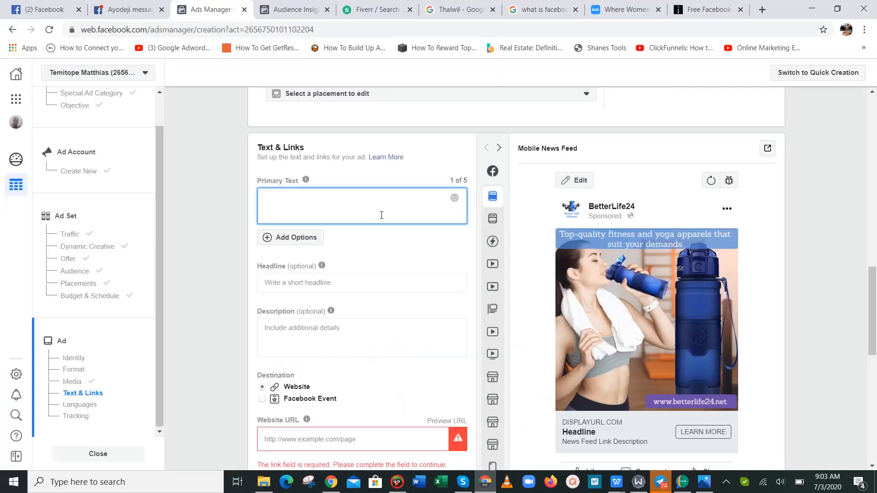
{"action": "key", "text": "ctrl+v"}
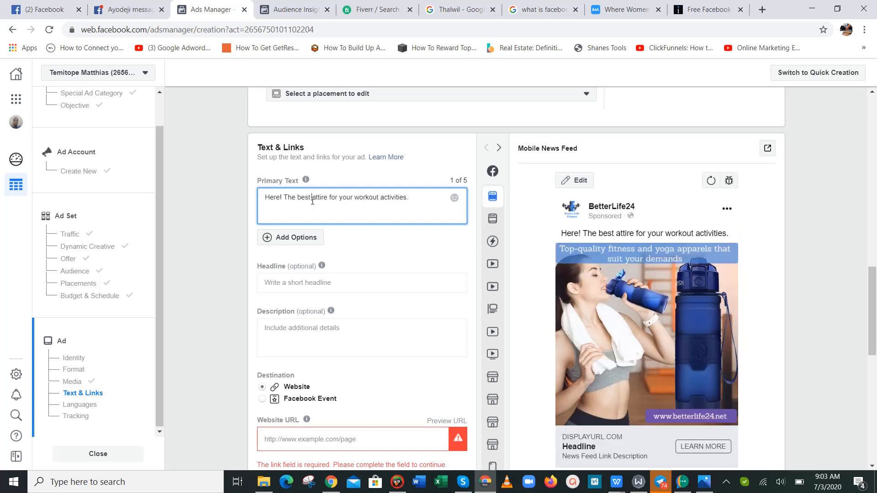
- Replace the word "best" with "perfect" in the ad's primary text
{"action": "key", "text": "BackSpace"}
{"action": "key", "text": "BackSpace"}
{"action": "key", "text": "BackSpace"}
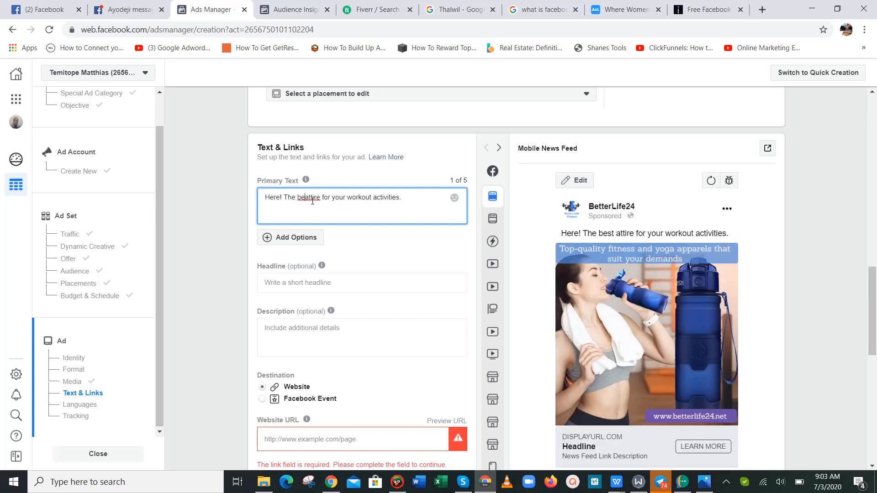
{"action": "key", "text": "BackSpace"}
{"action": "type", "text": "perfect"}
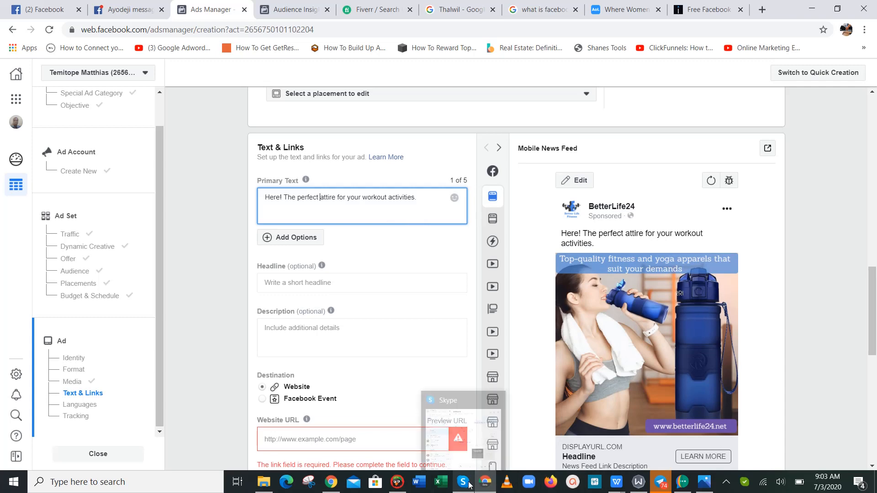
- Copy the passage from "BETTER LIFE FITNESS provides" to "top-branded fitness accessories." in the WPS Office document into the ad's description
{"action": "mouse_move", "coordinate": [617, 482]}
{"action": "left_click", "coordinate": [687, 445]}
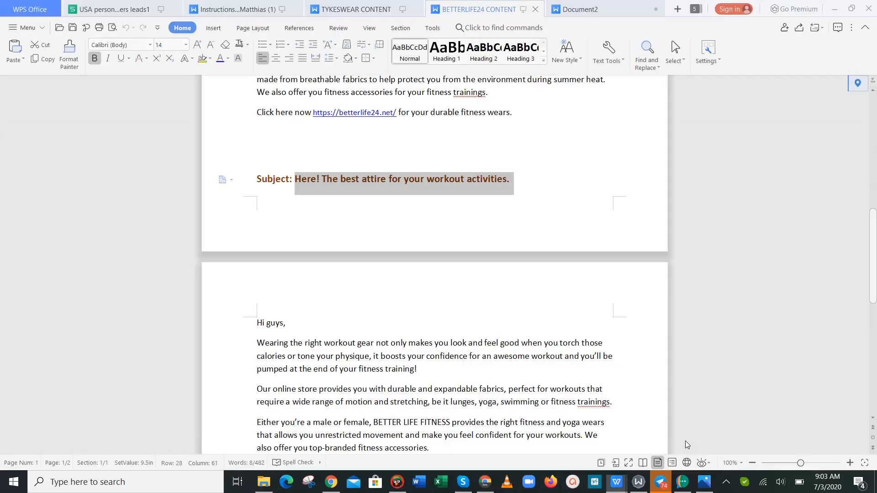
{"action": "scroll", "coordinate": [875, 270], "scroll_direction": "down", "scroll_amount": 3}
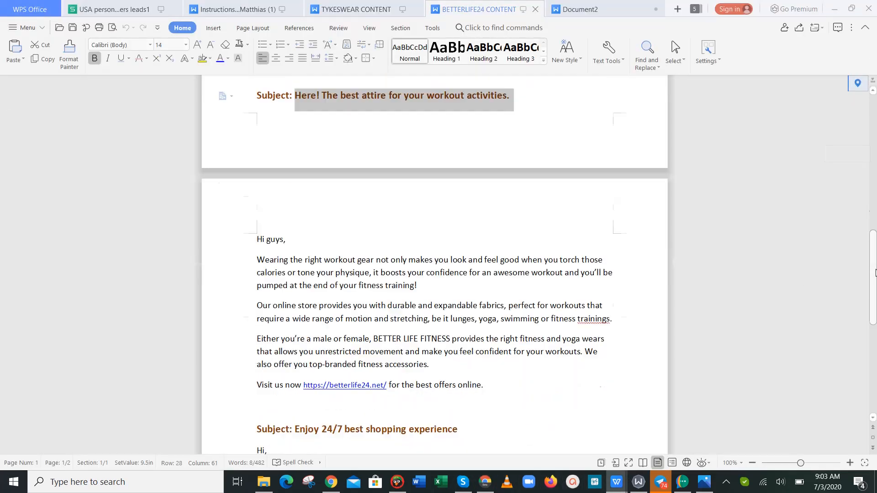
{"action": "left_click", "coordinate": [342, 343]}
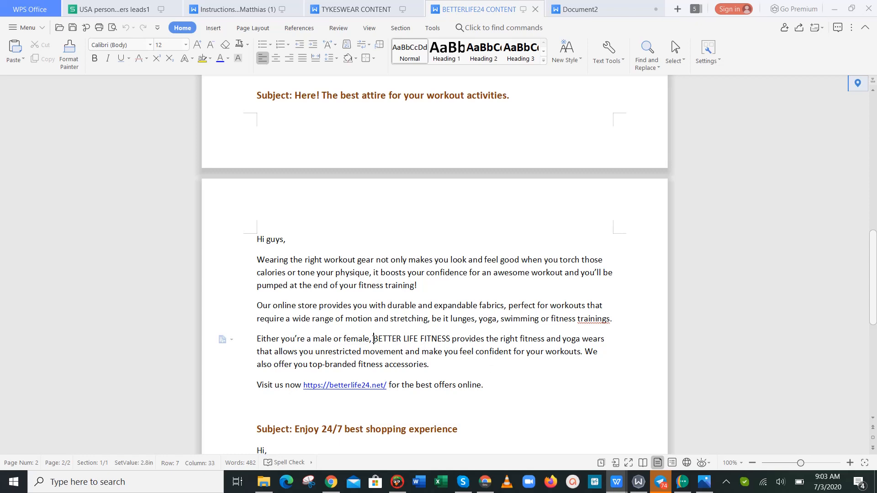
{"action": "left_click_drag", "start_coordinate": [374, 338], "coordinate": [449, 374]}
{"action": "key", "text": "ctrl+c"}
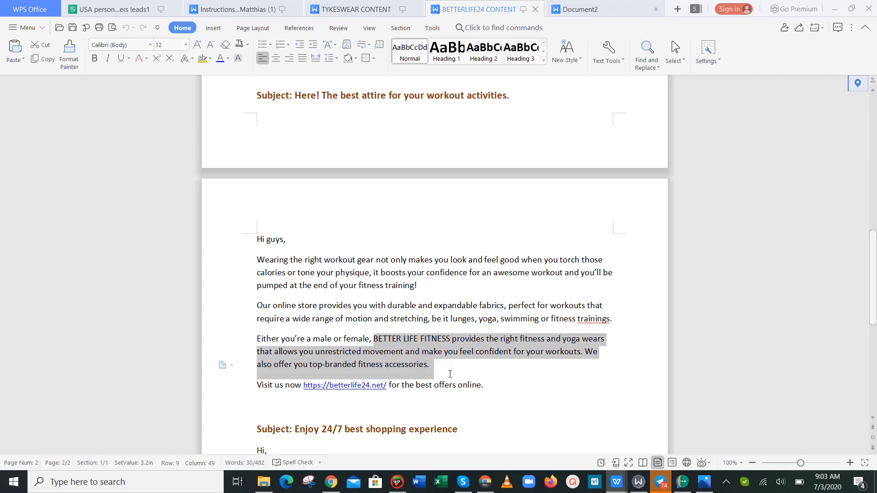
{"action": "left_click", "coordinate": [486, 485]}
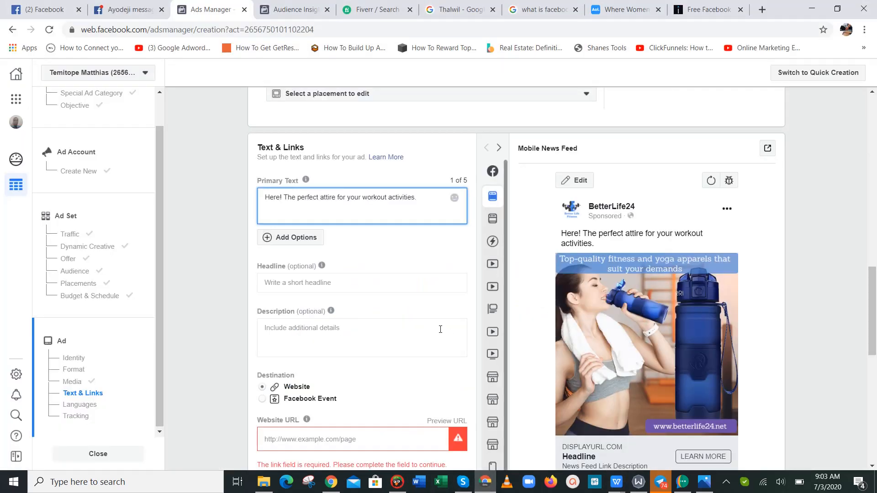
{"action": "left_click", "coordinate": [440, 329]}
{"action": "key", "text": "ctrl+v"}
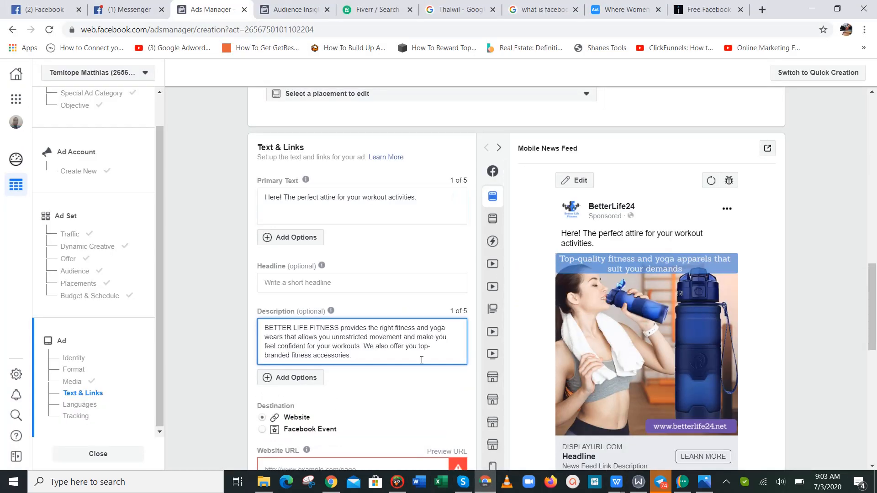
{"action": "left_click", "coordinate": [486, 483]}
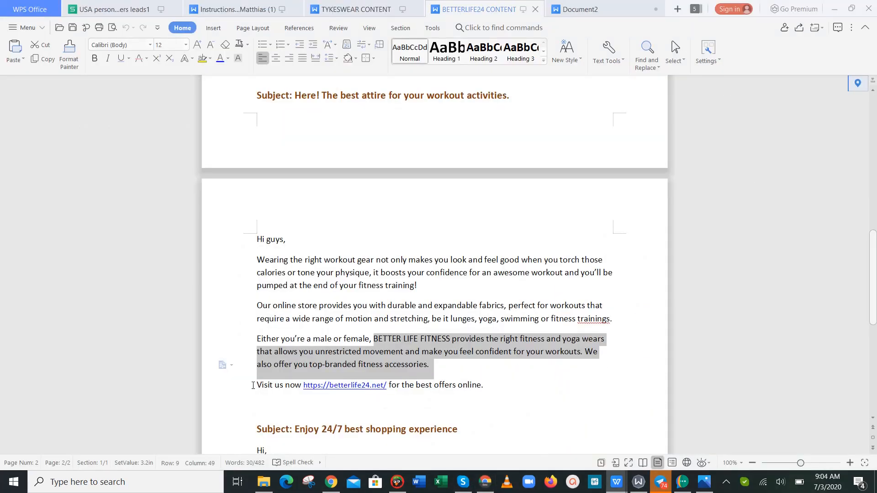
{"action": "left_click_drag", "start_coordinate": [253, 386], "coordinate": [493, 391]}
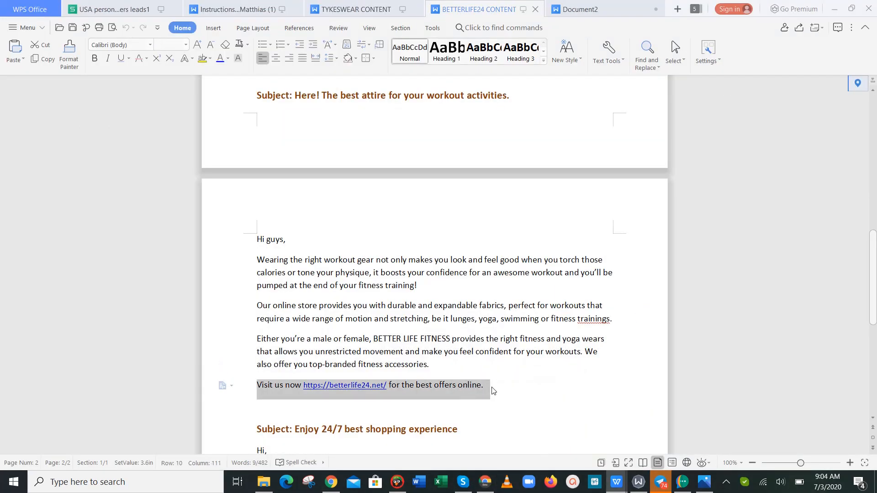
{"action": "key", "text": "ctrl+c"}
{"action": "left_click", "coordinate": [485, 481]}
{"action": "key", "text": "ctrl+v"}
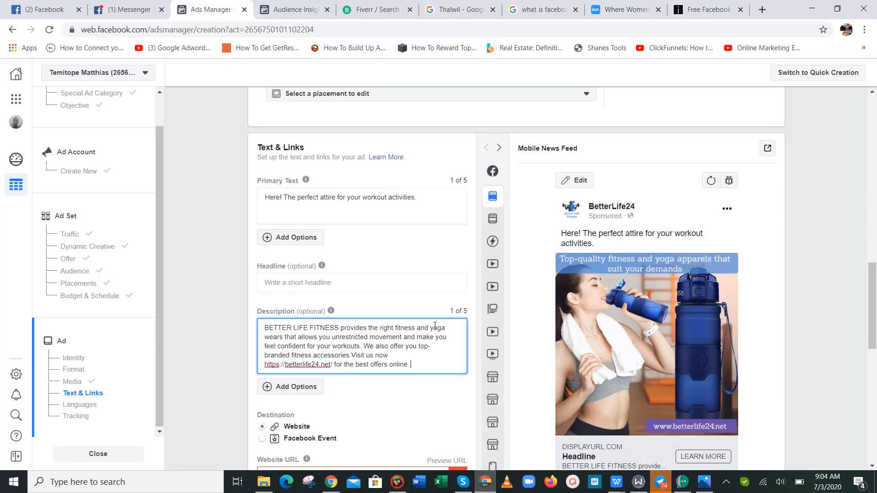
- Append "top-quality fitness and yoga apparels that suit your demands" from the WPS Office document's first message to the ad's primary text
{"action": "left_click", "coordinate": [359, 285]}
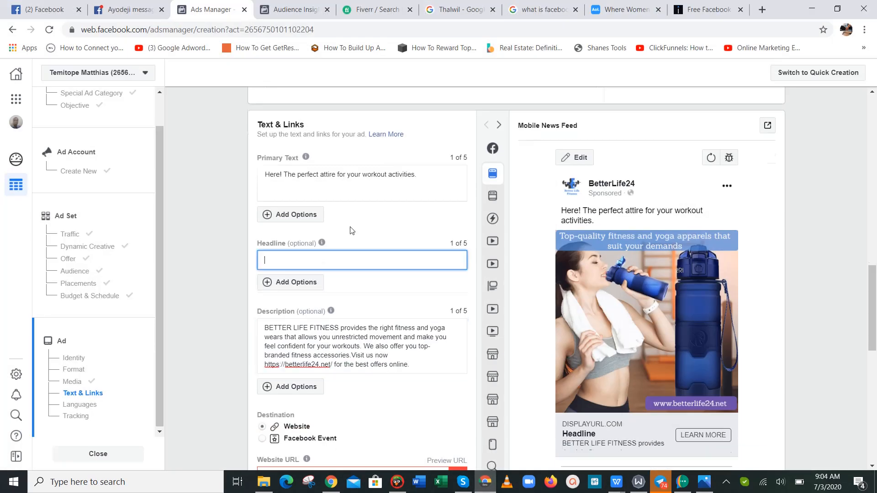
{"action": "left_click", "coordinate": [374, 189]}
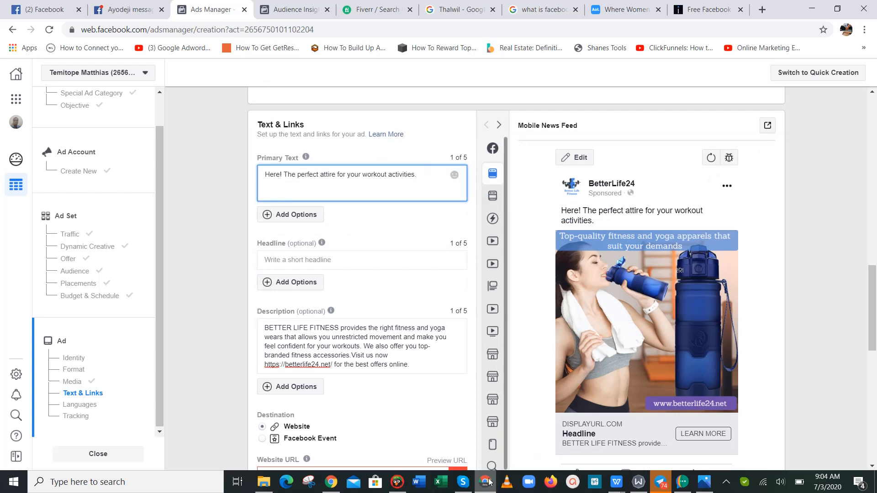
{"action": "key", "text": "alt+Tab"}
{"action": "left_click", "coordinate": [387, 285]}
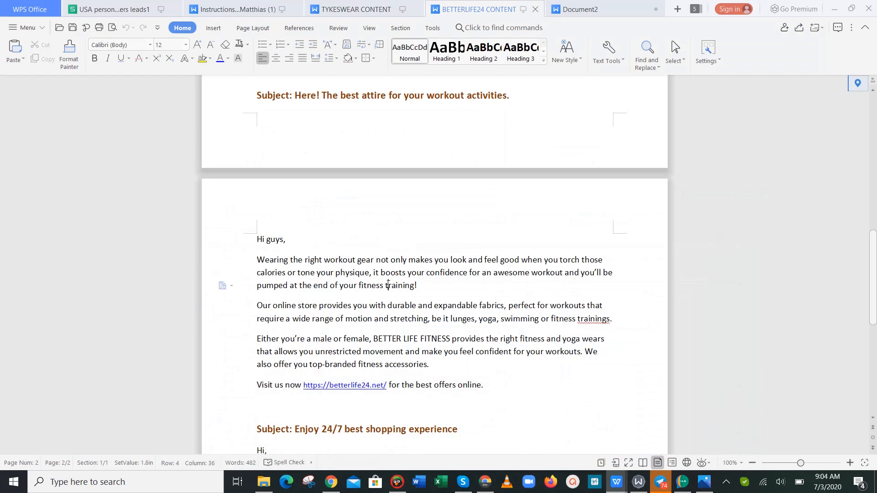
{"action": "left_click_drag", "start_coordinate": [873, 267], "coordinate": [875, 137]}
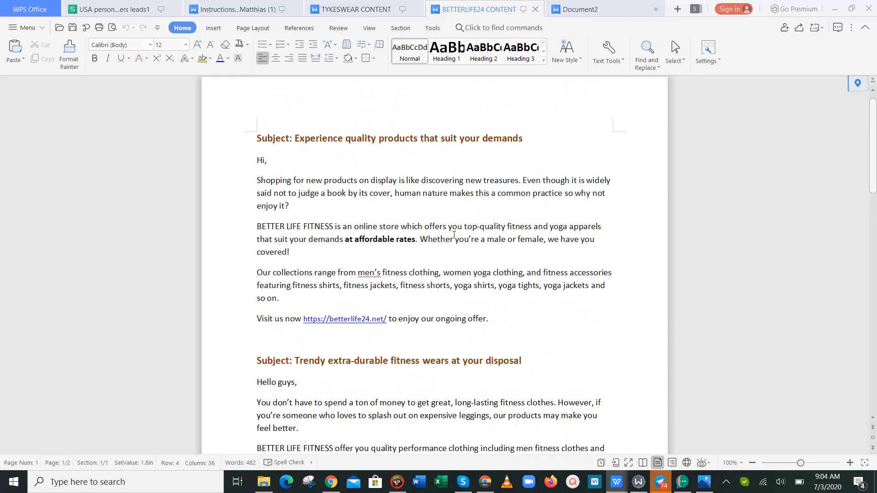
{"action": "left_click_drag", "start_coordinate": [465, 226], "coordinate": [345, 243]}
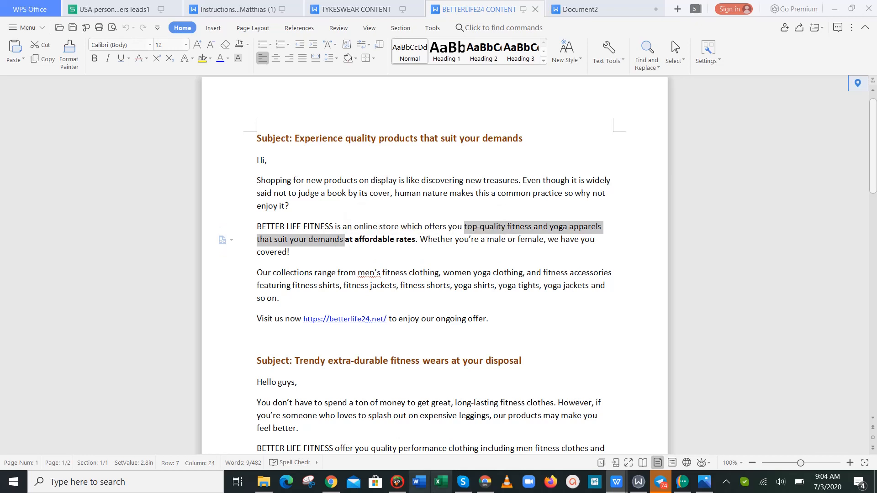
{"action": "left_click", "coordinate": [486, 483]}
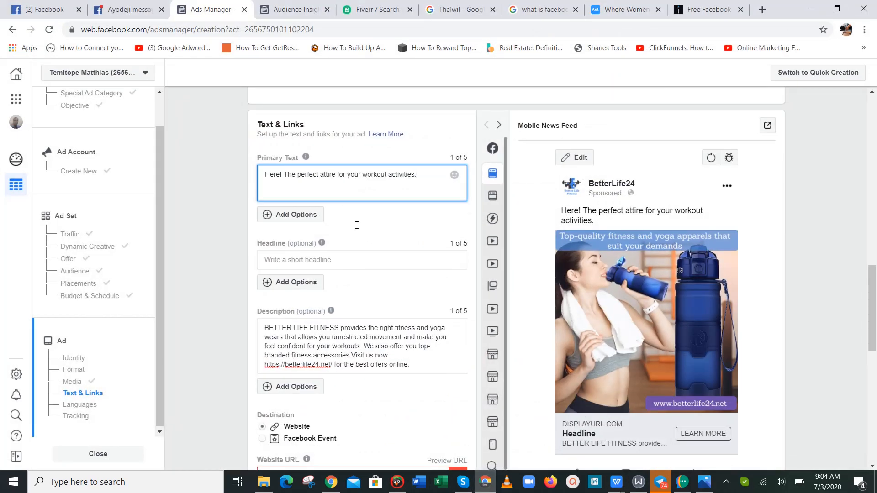
{"action": "key", "text": "ctrl+v"}
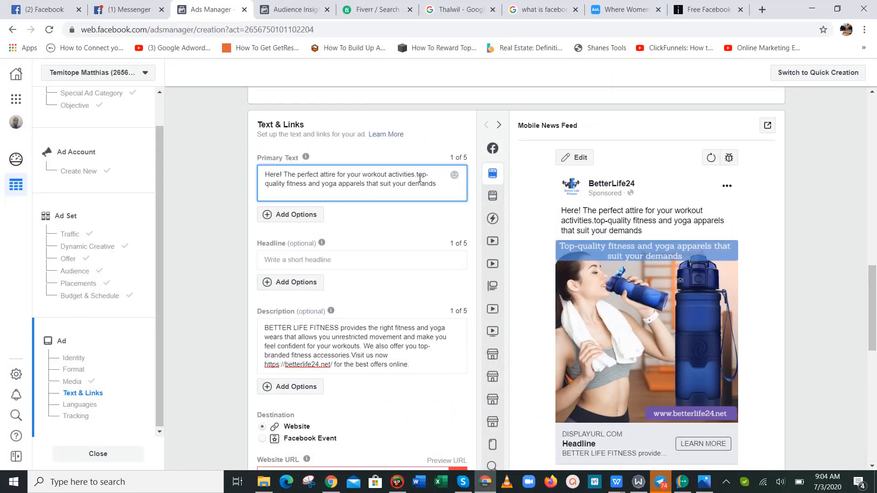
- In the primary text, capitalize "Top" and replace "quality" with "branded" so the phrase reads "Top-branded fitness and yoga apparels"
{"action": "type", "text": "T"}
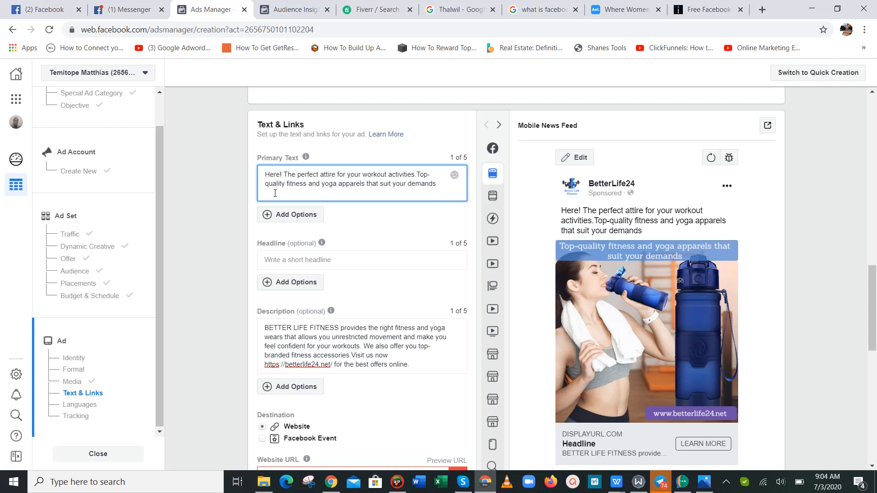
{"action": "left_click_drag", "start_coordinate": [266, 184], "coordinate": [286, 185]}
{"action": "type", "text": "branded"}
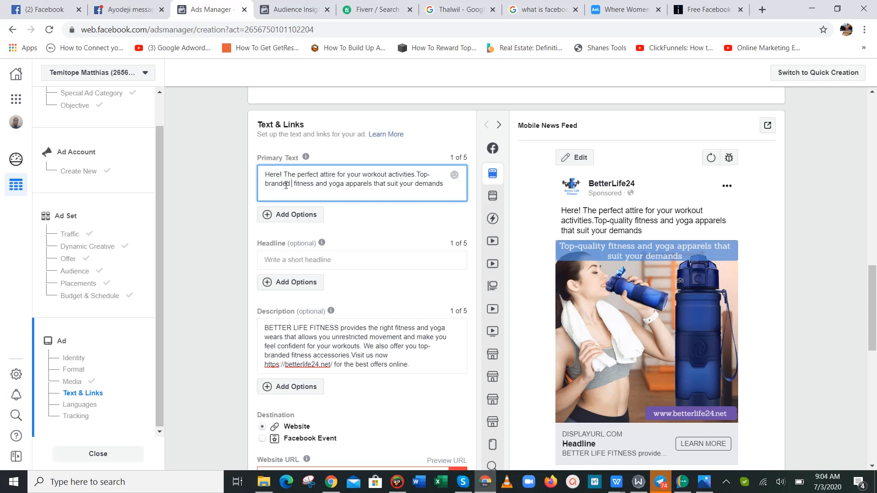
{"action": "left_click", "coordinate": [831, 265]}
{"action": "scroll", "coordinate": [873, 325], "scroll_direction": "down", "scroll_amount": 1}
{"action": "scroll", "coordinate": [873, 325], "scroll_direction": "down", "scroll_amount": 1}
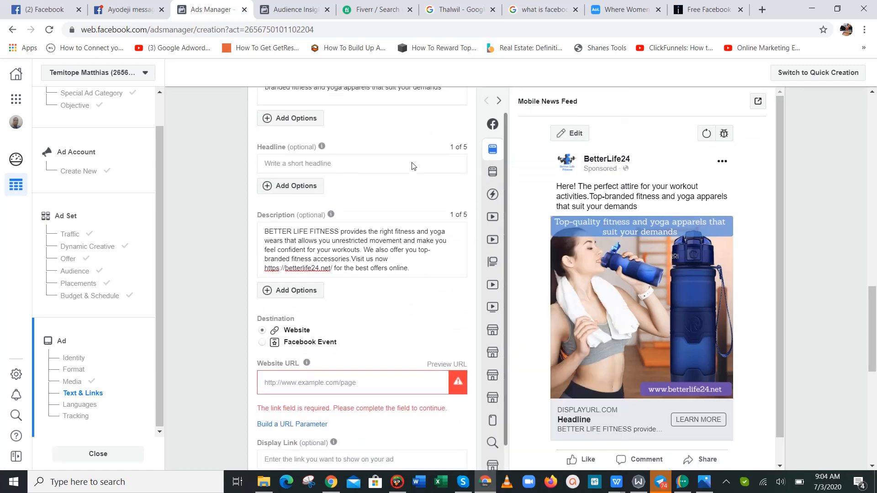
- Consult the betterlife24.net water bottle product page and set the ad's headline to "Gym, Yoga, Fitness wears Made Just For You. Click here"
{"action": "left_click", "coordinate": [413, 163]}
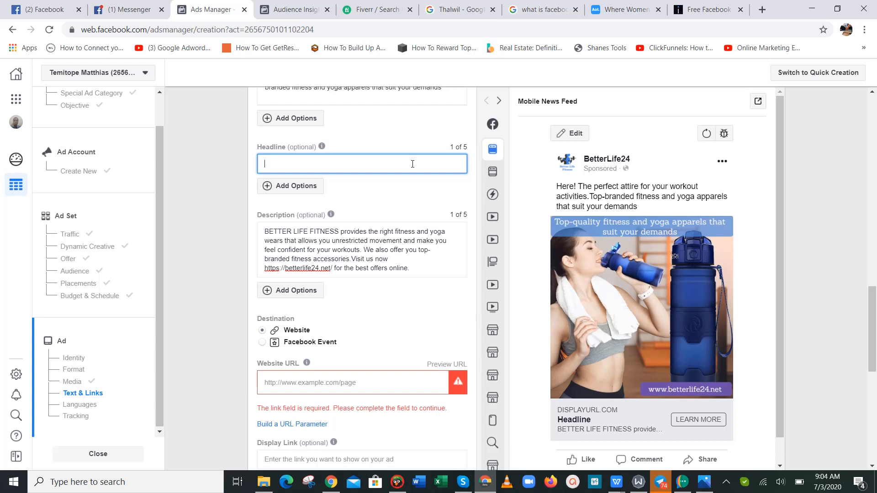
{"action": "mouse_move", "coordinate": [489, 484]}
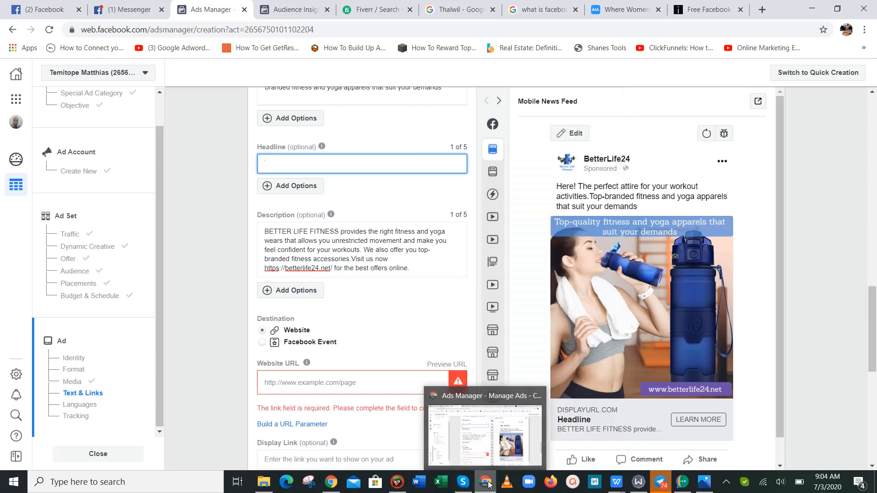
{"action": "left_click", "coordinate": [337, 488]}
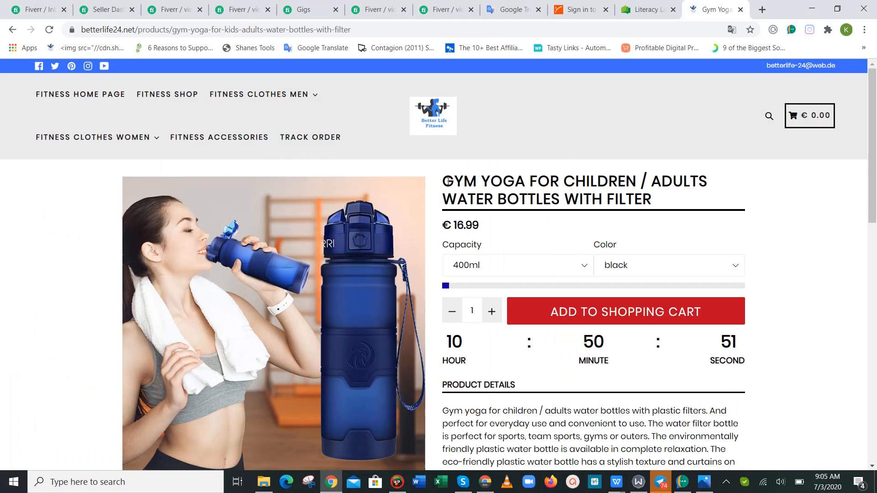
{"action": "left_click", "coordinate": [484, 482]}
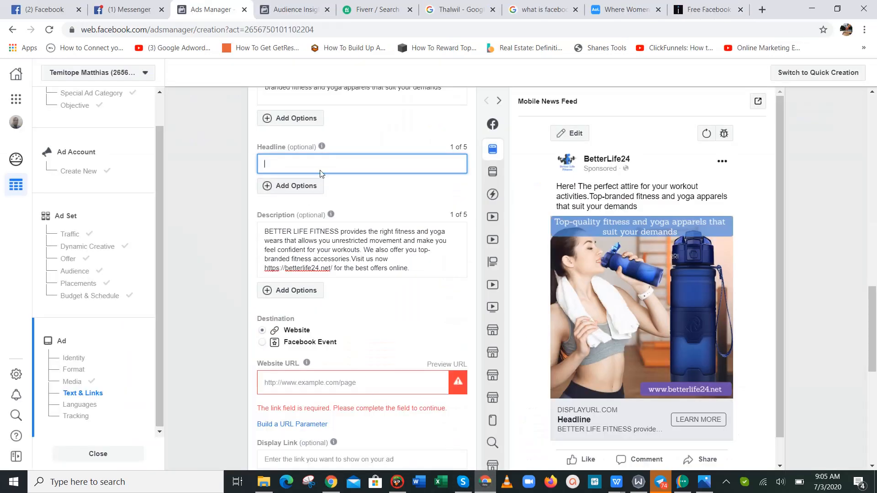
{"action": "type", "text": "g"}
{"action": "key", "text": "BackSpace"}
{"action": "type", "text": "Gym, Yoga,"}
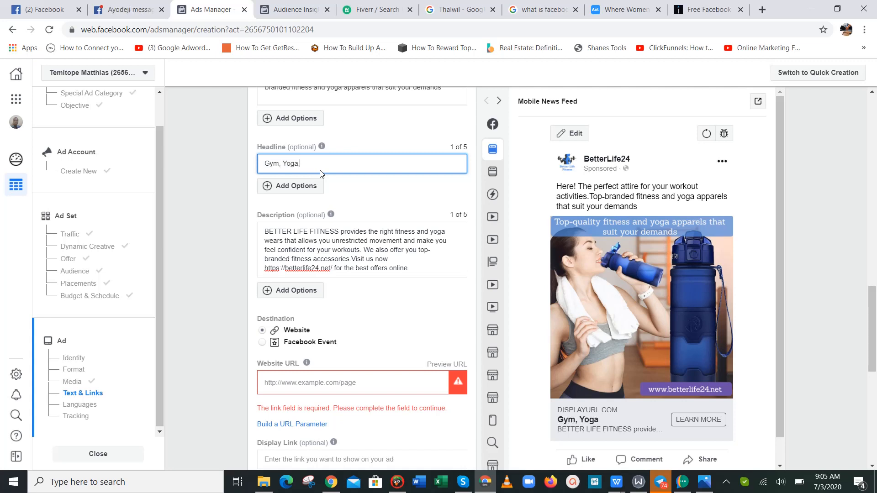
{"action": "type", "text": " Fitness wears Made F"}
{"action": "key", "text": "BackSpace"}
{"action": "type", "text": "Ju"}
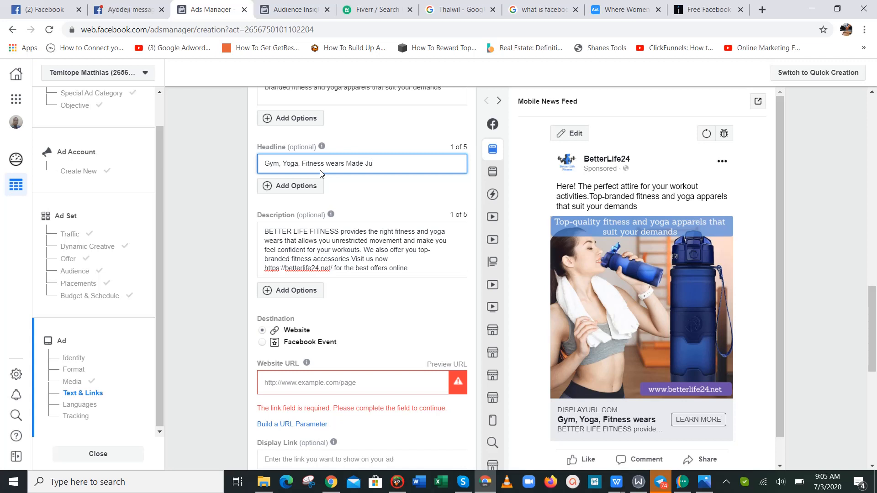
{"action": "type", "text": "st For You. Click here"}
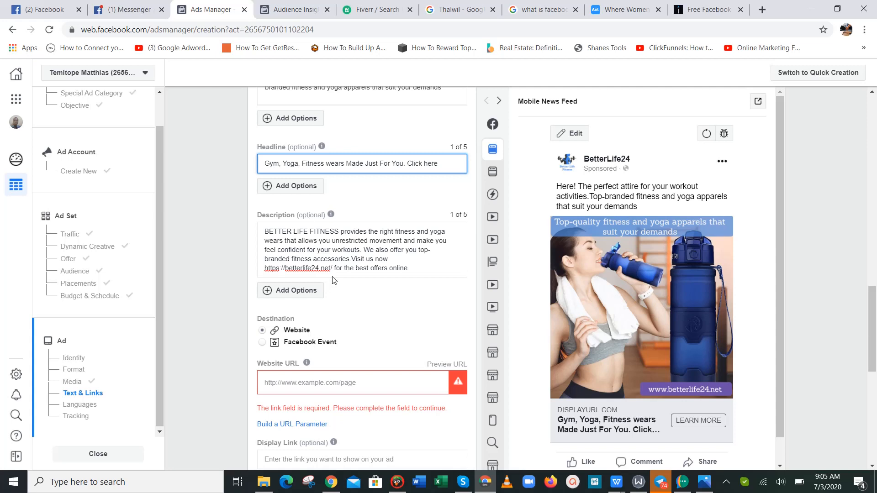
{"action": "mouse_move", "coordinate": [333, 215]}
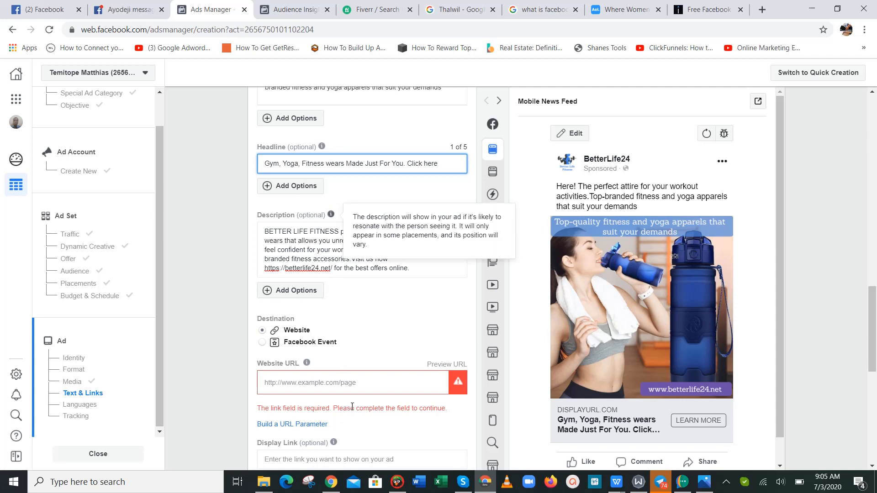
{"action": "left_click", "coordinate": [349, 382]}
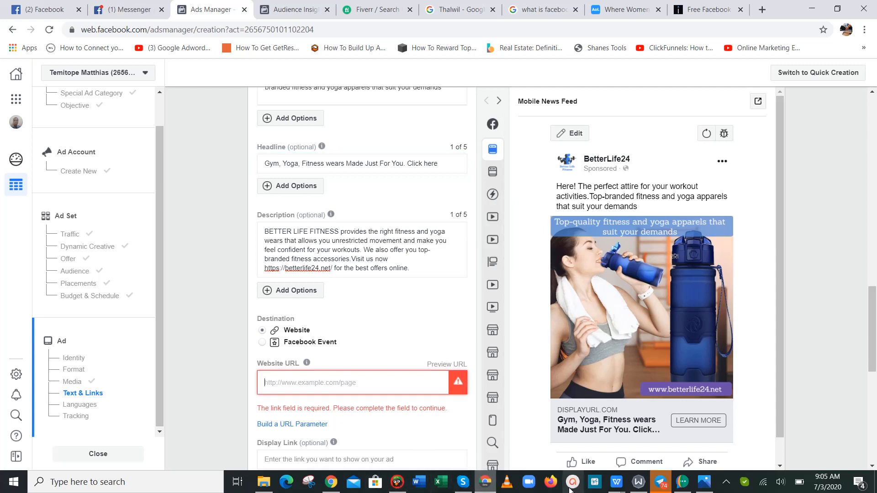
{"action": "mouse_move", "coordinate": [624, 487]}
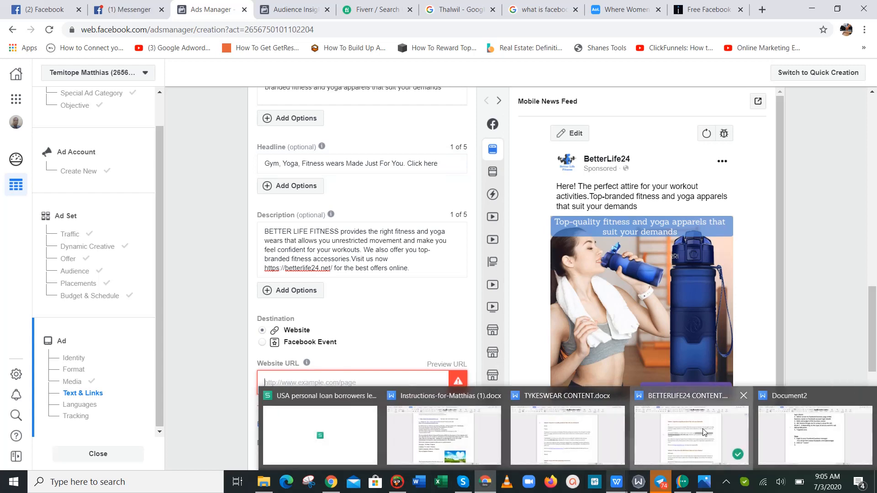
{"action": "left_click", "coordinate": [691, 433]}
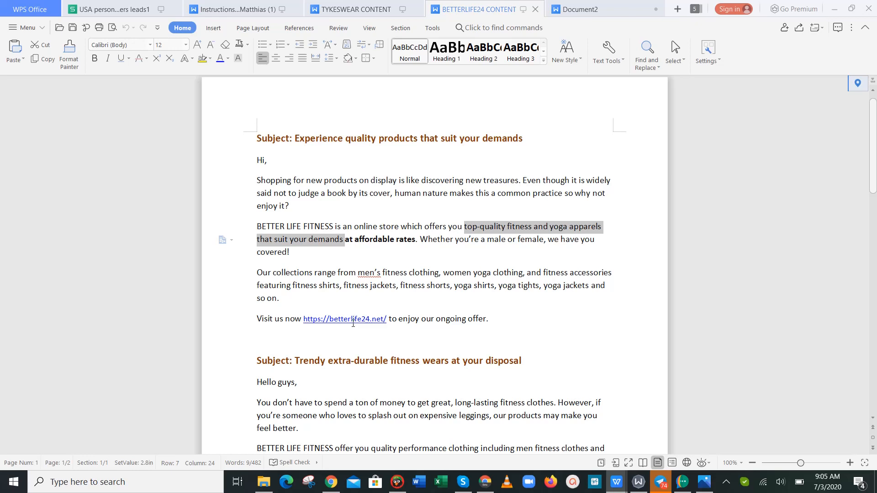
{"action": "left_click", "coordinate": [344, 318]}
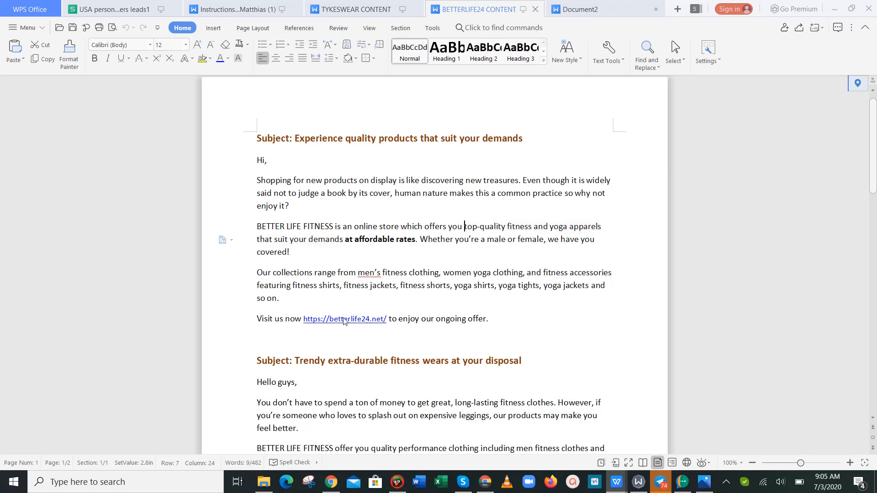
{"action": "right_click", "coordinate": [349, 318]}
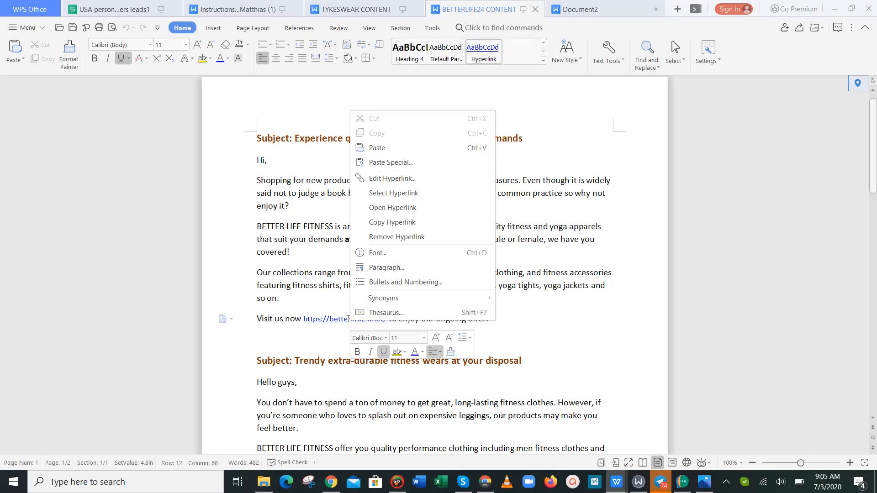
{"action": "left_click", "coordinate": [391, 222]}
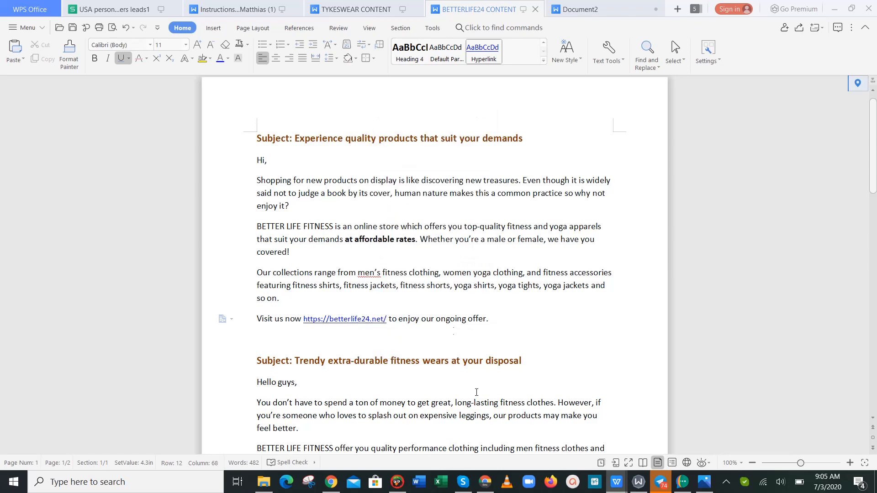
{"action": "left_click", "coordinate": [485, 482]}
{"action": "key", "text": "ctrl+v"}
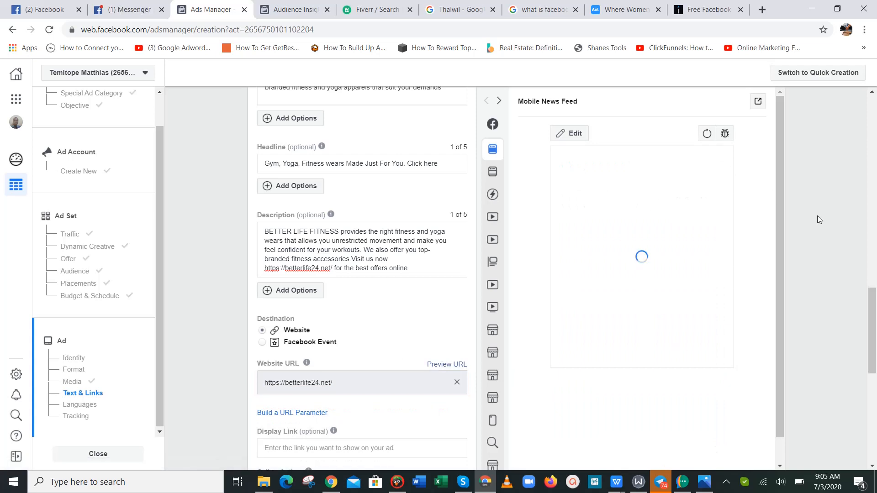
- Review the ad preview for Desktop News Feed and Mobile News Feed, and look over the remaining Languages and Tracking settings
{"action": "mouse_move", "coordinate": [873, 319]}
{"action": "left_mouse_down"}
{"action": "mouse_move", "coordinate": [876, 279]}
{"action": "mouse_move", "coordinate": [876, 315]}
{"action": "left_mouse_up"}
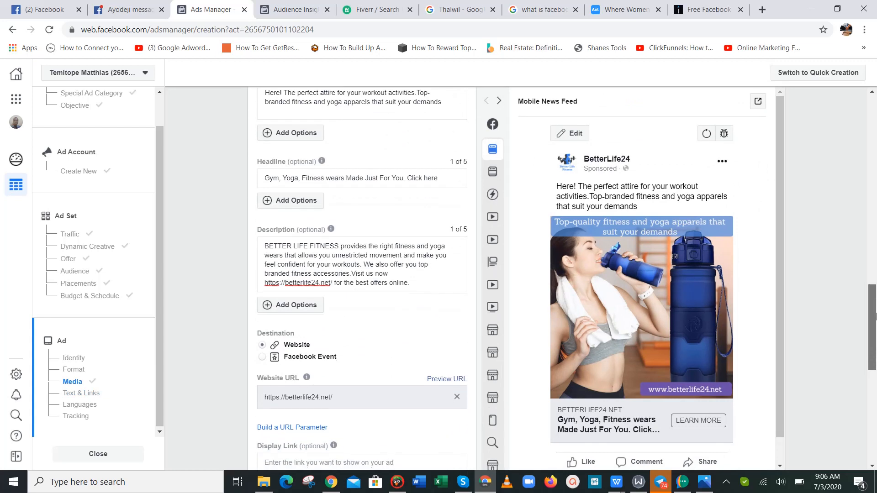
{"action": "scroll", "coordinate": [781, 327], "scroll_direction": "down", "scroll_amount": 1}
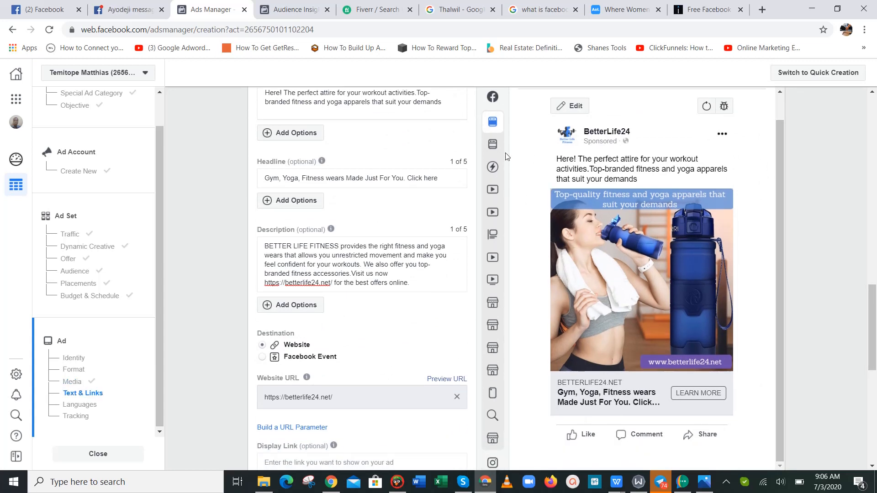
{"action": "left_click", "coordinate": [493, 137]}
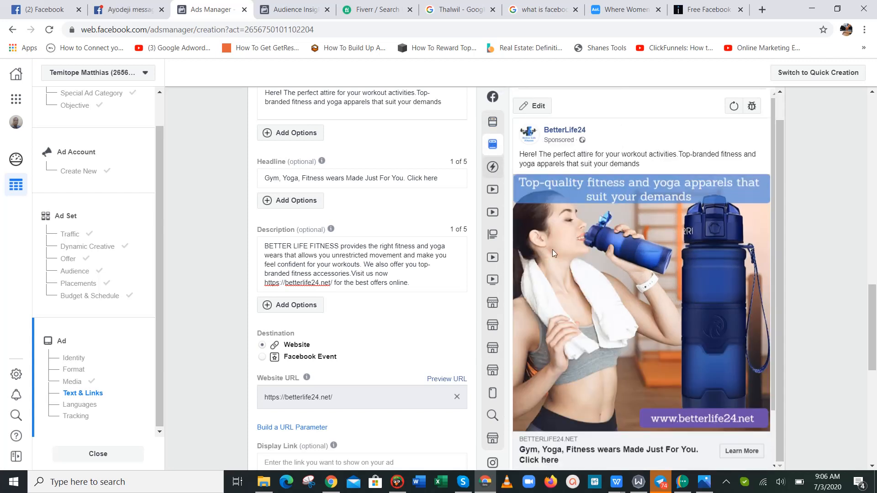
{"action": "mouse_move", "coordinate": [491, 124]}
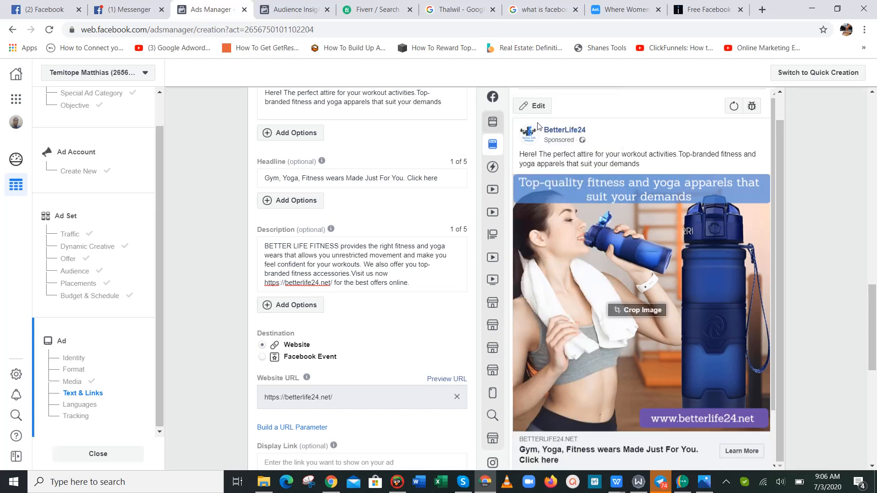
{"action": "left_click", "coordinate": [492, 121]}
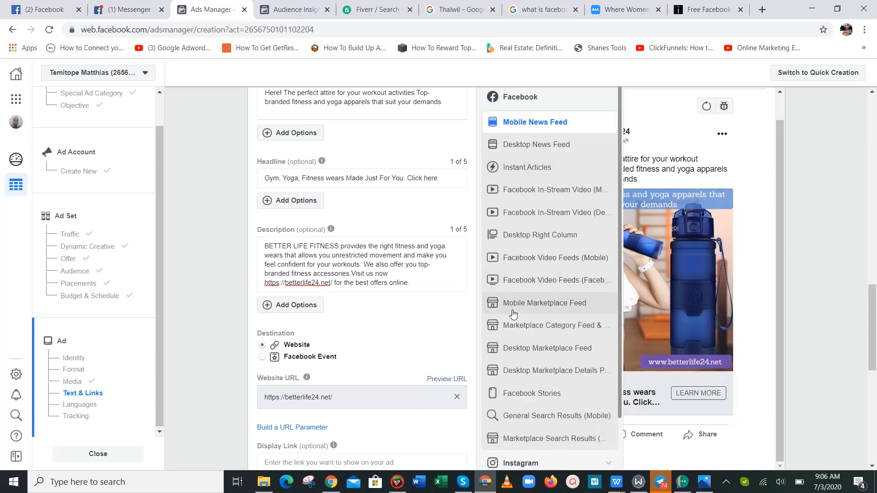
{"action": "scroll", "coordinate": [874, 306], "scroll_direction": "down", "scroll_amount": 9}
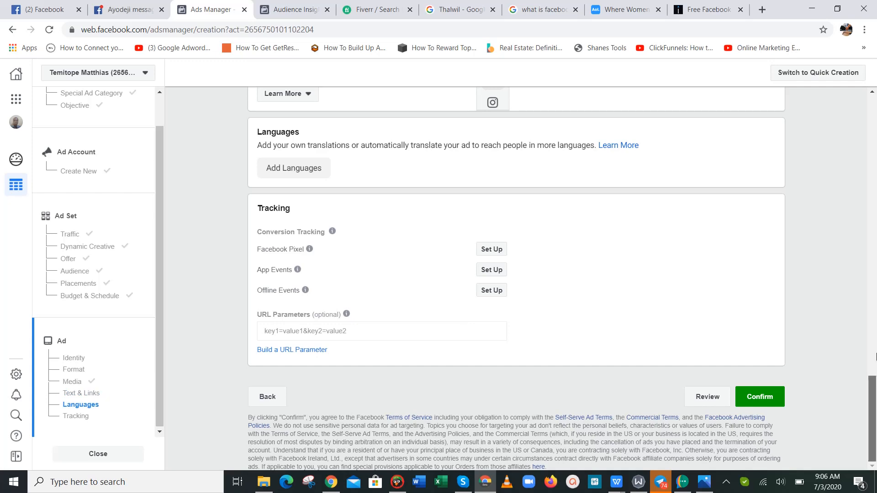
{"action": "scroll", "coordinate": [874, 338], "scroll_direction": "up", "scroll_amount": 7}
{"action": "scroll", "coordinate": [874, 338], "scroll_direction": "up", "scroll_amount": 1}
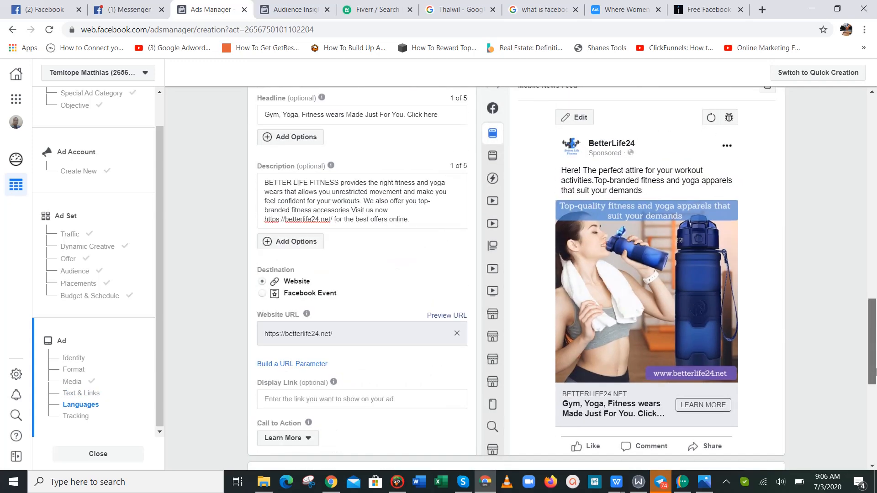
- Confirm the ad to view the payment method form, and cancel the form without adding a card
{"action": "scroll", "coordinate": [875, 365], "scroll_direction": "down", "scroll_amount": 3}
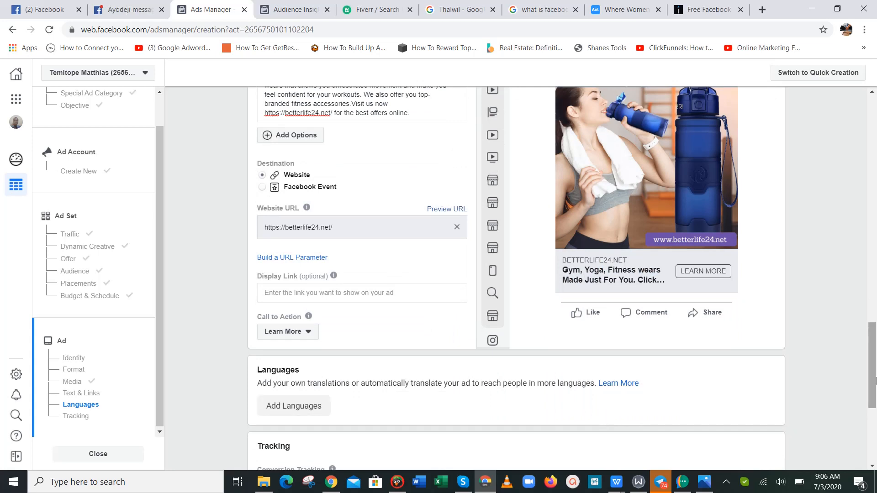
{"action": "scroll", "coordinate": [874, 400], "scroll_direction": "down", "scroll_amount": 2}
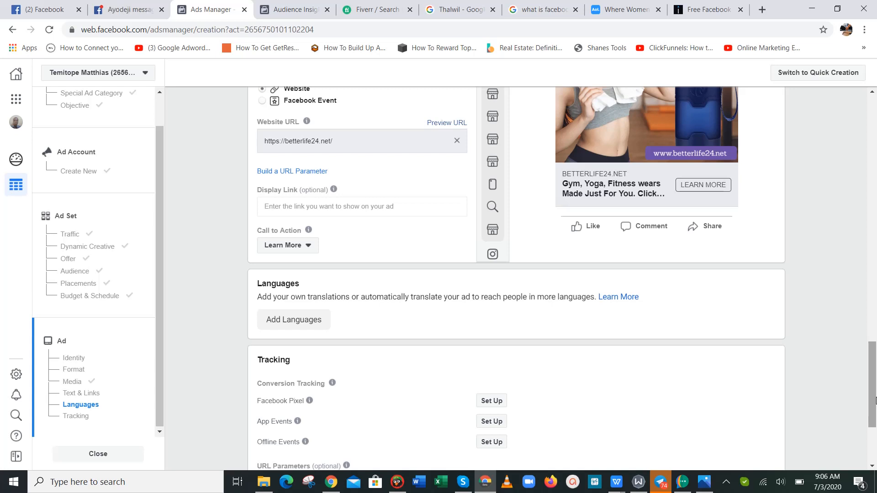
{"action": "left_click_drag", "start_coordinate": [875, 401], "coordinate": [874, 426]}
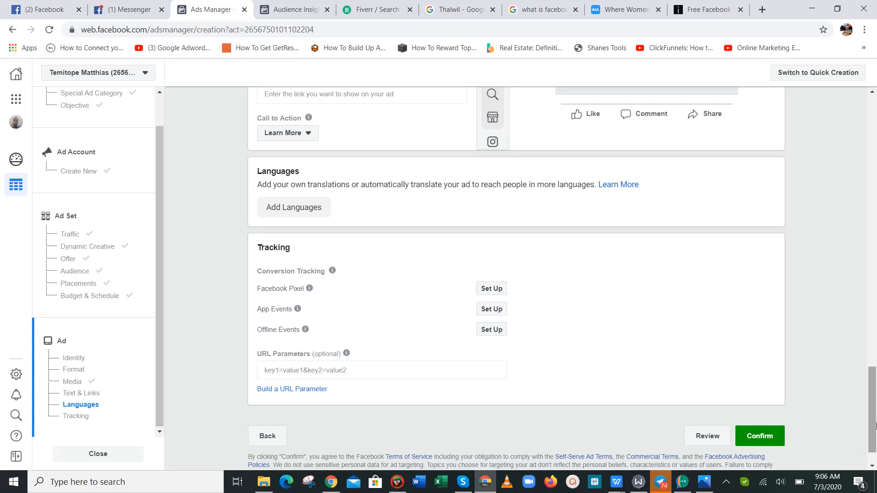
{"action": "mouse_move", "coordinate": [874, 425]}
{"action": "left_mouse_down"}
{"action": "mouse_move", "coordinate": [874, 185]}
{"action": "mouse_move", "coordinate": [874, 417]}
{"action": "left_mouse_up"}
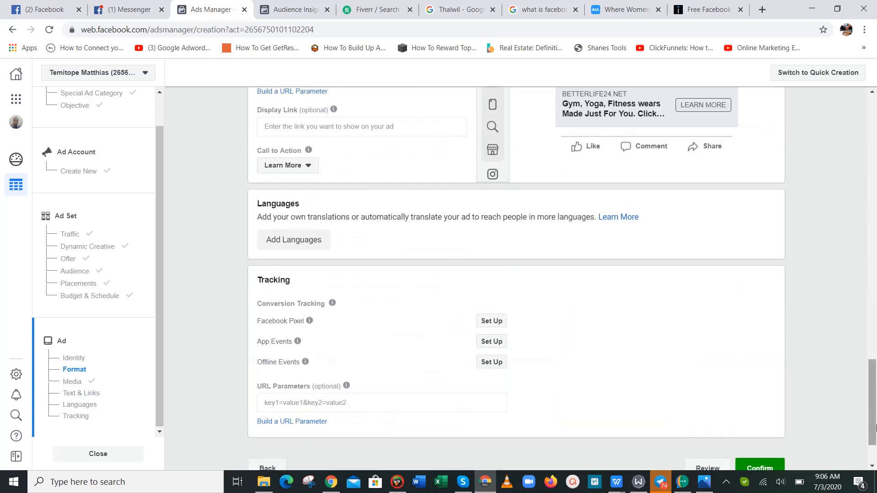
{"action": "scroll", "coordinate": [772, 459], "scroll_direction": "down", "scroll_amount": 1}
{"action": "left_click", "coordinate": [760, 430]}
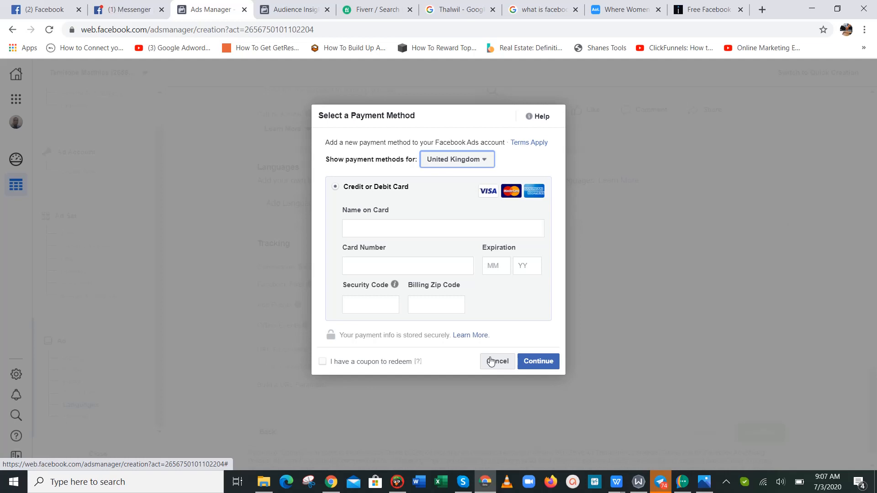
{"action": "left_click", "coordinate": [491, 361]}
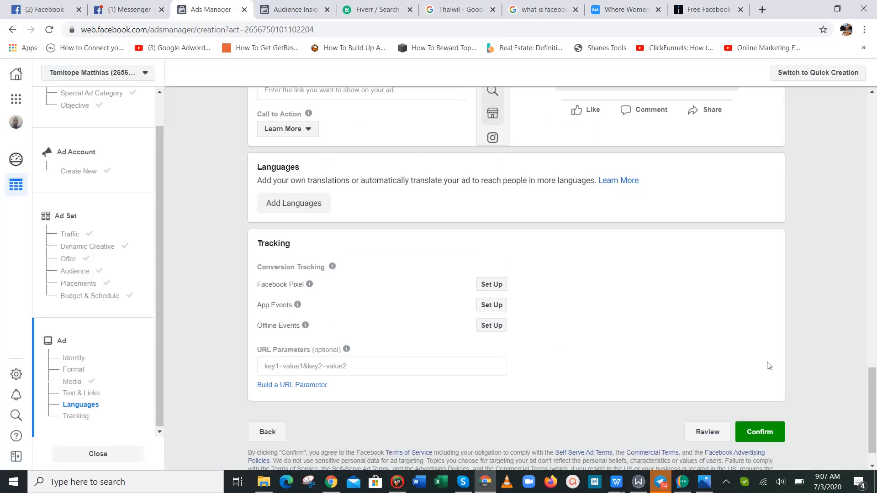
- Close the campaign creation and save the unfinished campaign to draft
{"action": "scroll", "coordinate": [874, 454], "scroll_direction": "down", "scroll_amount": 1}
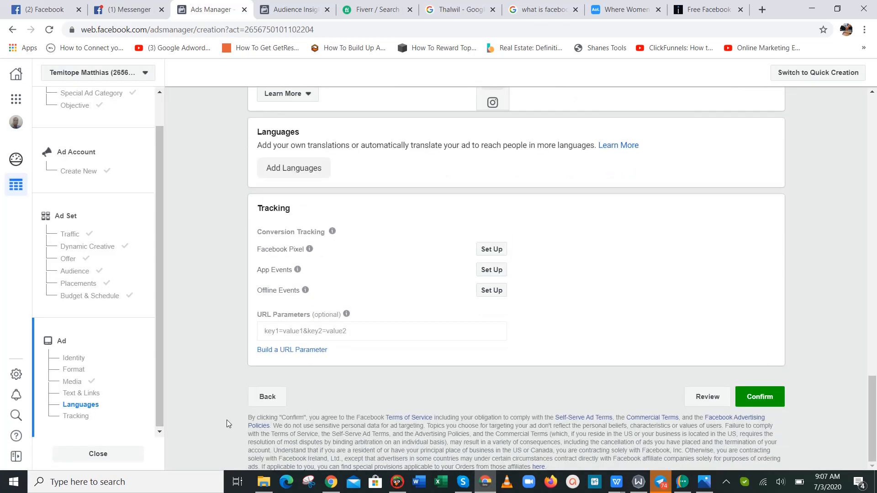
{"action": "left_click", "coordinate": [124, 460]}
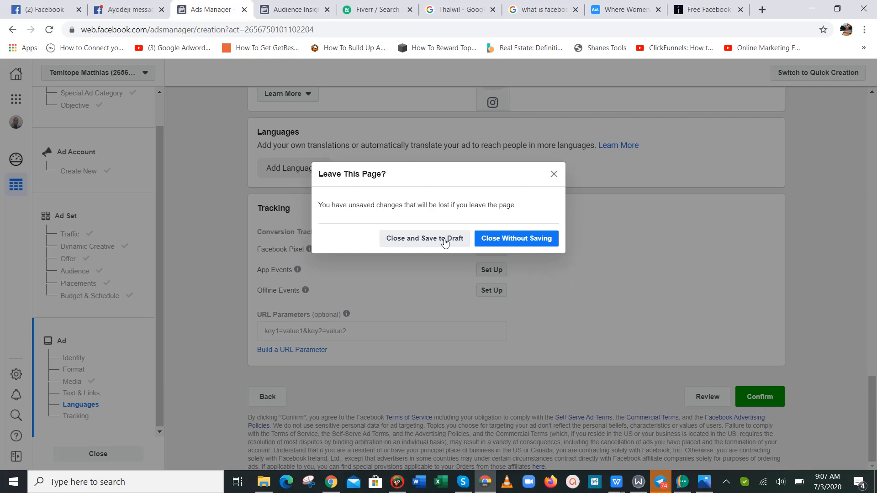
{"action": "left_click", "coordinate": [444, 241]}
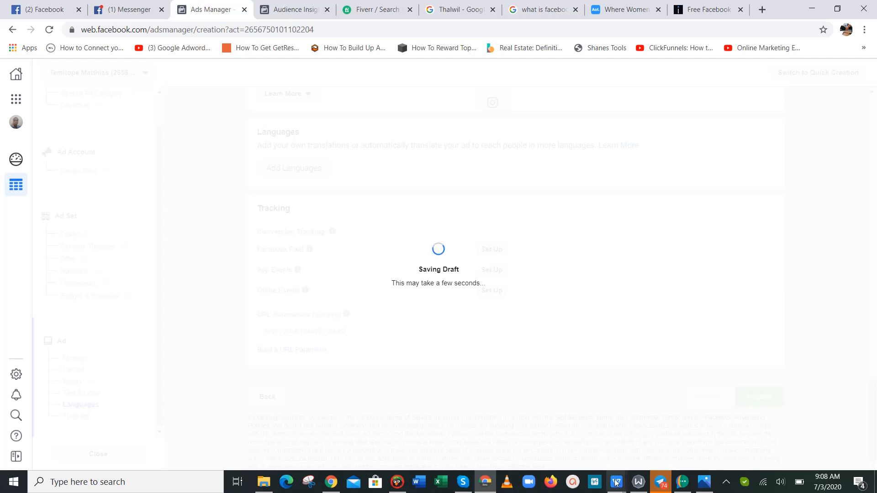
- Switch to Document2 in WPS Office and add "Start setting up each ads section" as item 3 of the Steps list
{"action": "mouse_move", "coordinate": [615, 483]}
{"action": "left_click", "coordinate": [669, 444]}
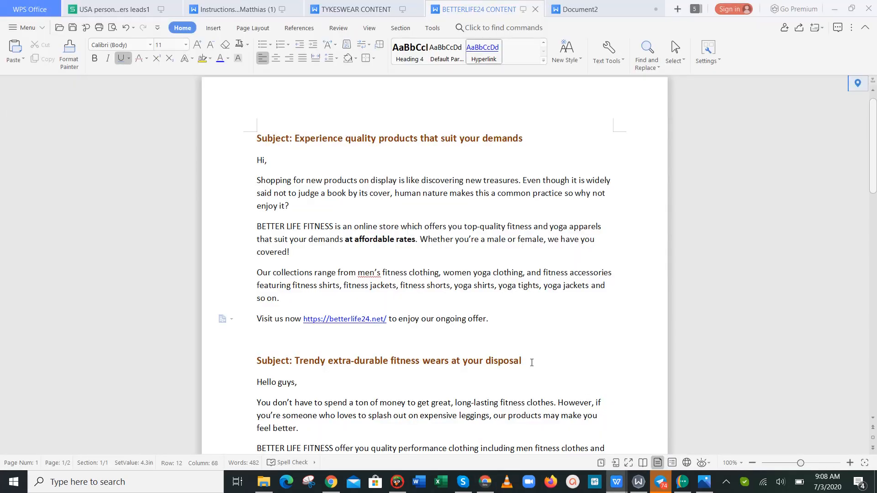
{"action": "mouse_move", "coordinate": [616, 482]}
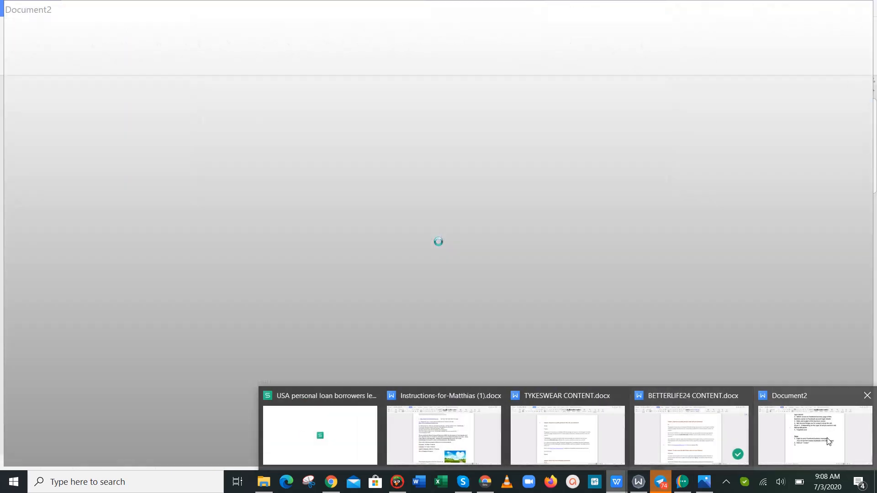
{"action": "left_click", "coordinate": [827, 437]}
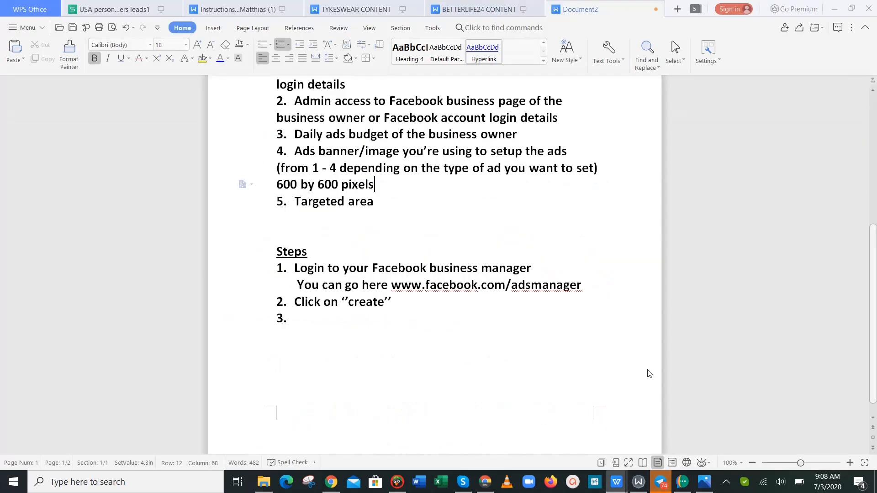
{"action": "left_click", "coordinate": [339, 342]}
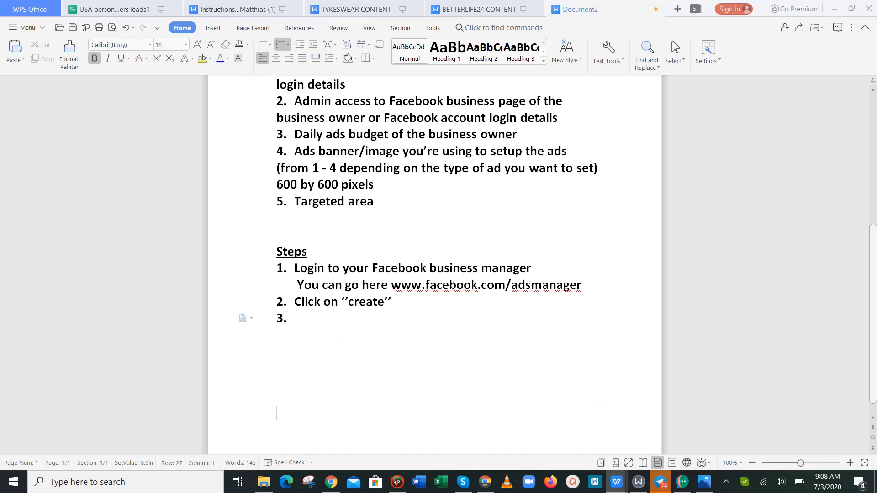
{"action": "type", "text": "Start setting u"}
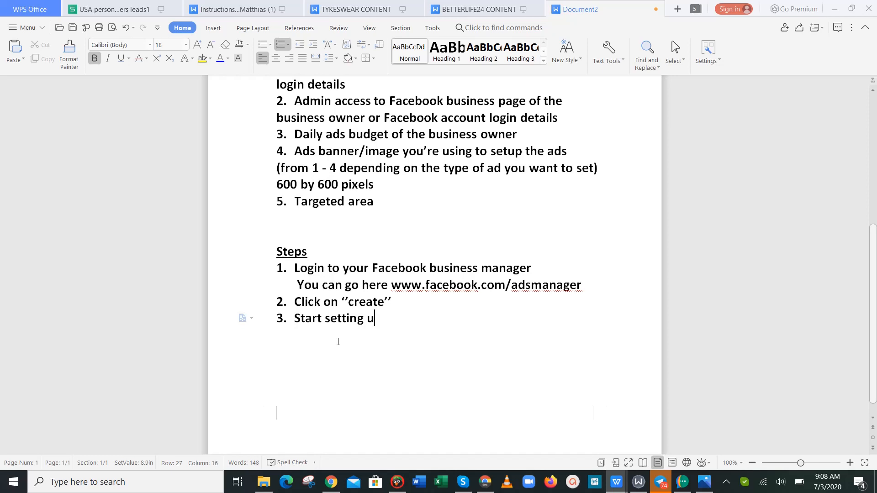
{"action": "type", "text": "p each ads section"}
{"action": "key", "text": "Return"}
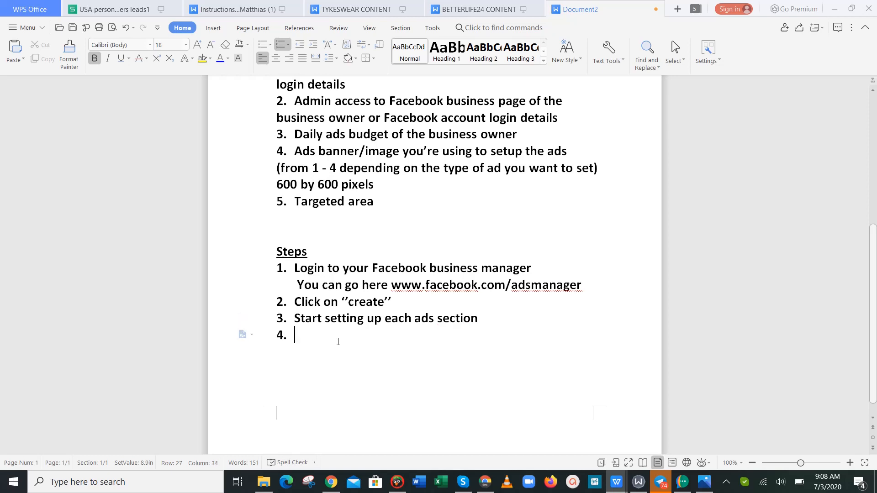
- Add item 4 "Add necessary resources for promoting the business" and item 5 "Then, launch ads" to the Steps list
{"action": "type", "text": "Add n"}
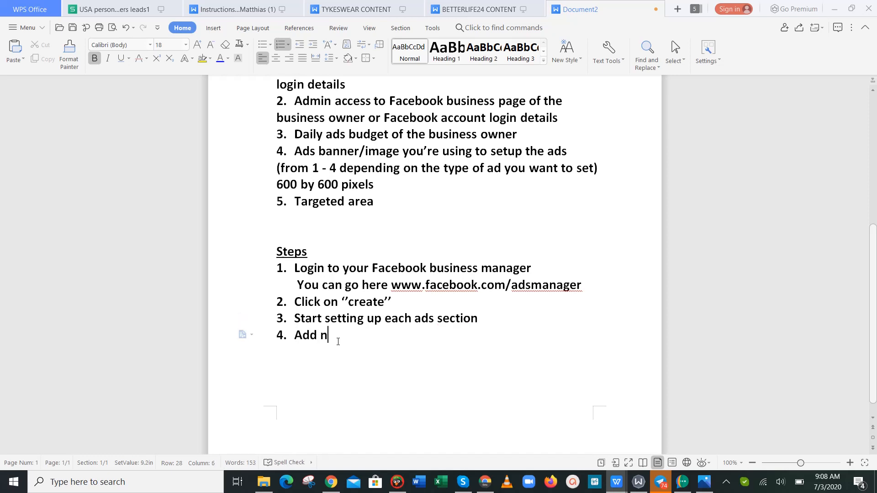
{"action": "type", "text": "ecessary rec"}
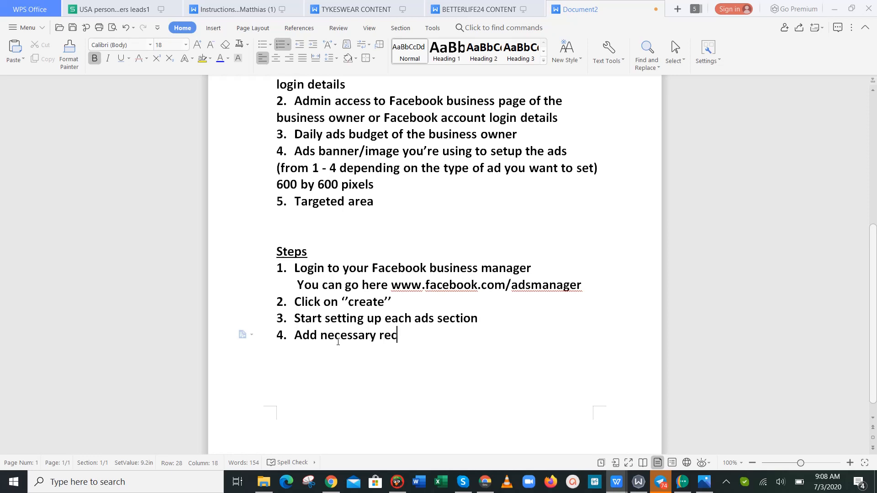
{"action": "key", "text": "BackSpace"}
{"action": "type", "text": "sources for promoti"}
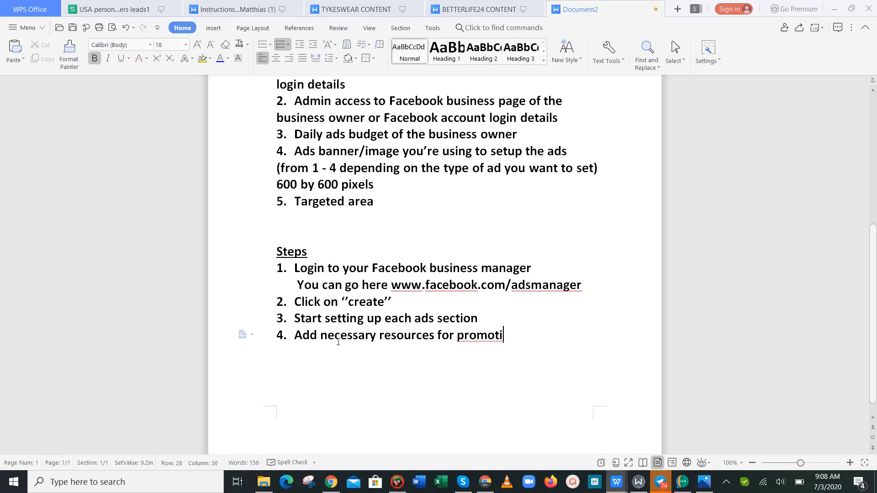
{"action": "key", "text": "BackSpace"}
{"action": "type", "text": "ting the business"}
{"action": "key", "text": "Return"}
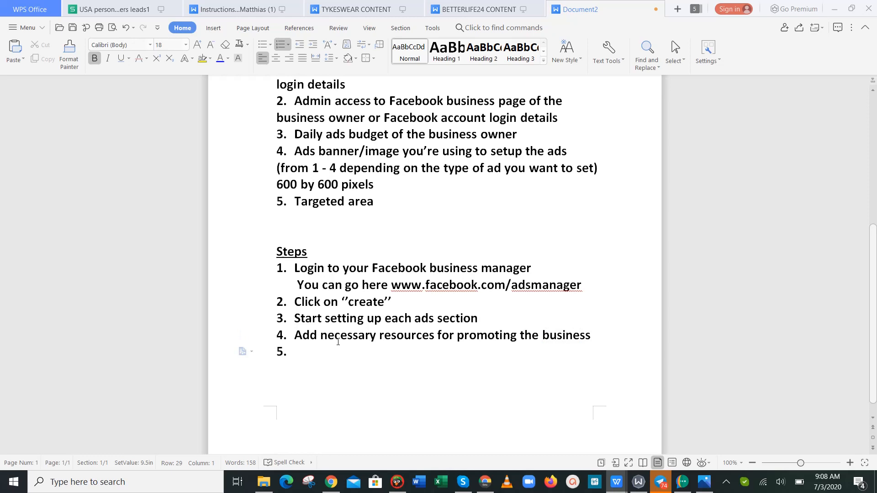
{"action": "type", "text": "Then, launch a"}
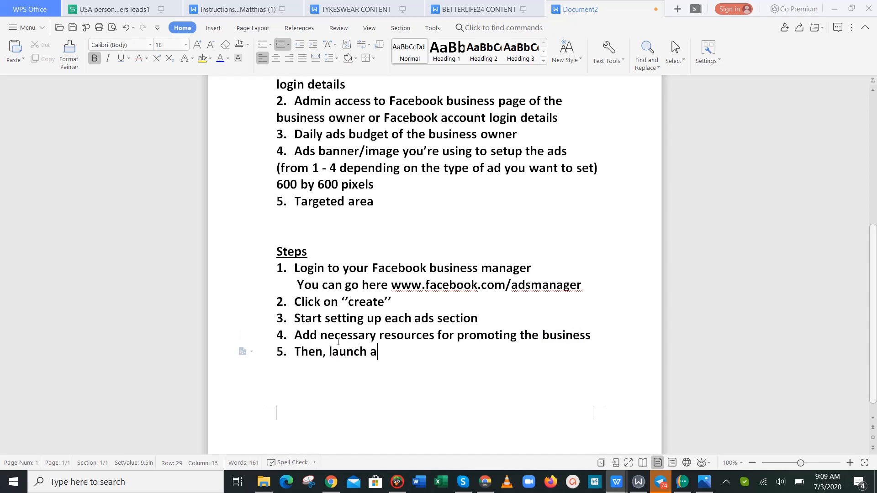
{"action": "type", "text": "ds"}
- Return to the beginning of the document, and minimize the WPS Office and browser windows to reveal the desktop
{"action": "left_click_drag", "start_coordinate": [872, 314], "coordinate": [872, 187]}
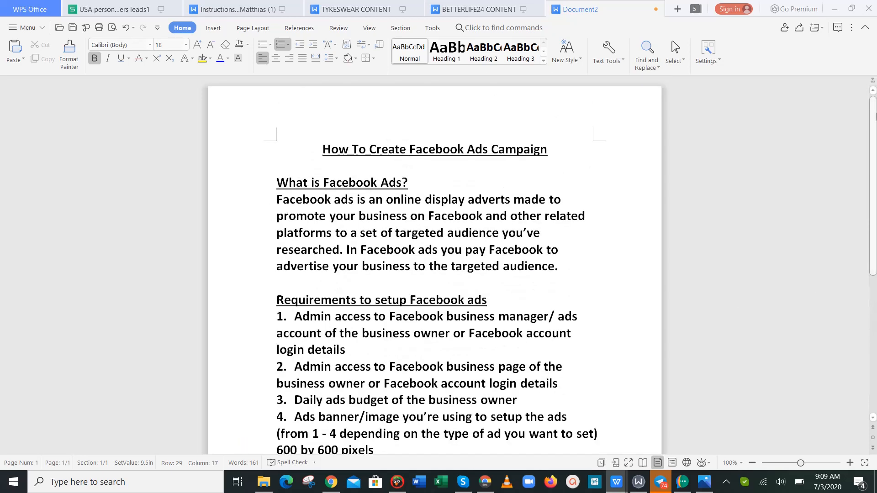
{"action": "left_click", "coordinate": [834, 9]}
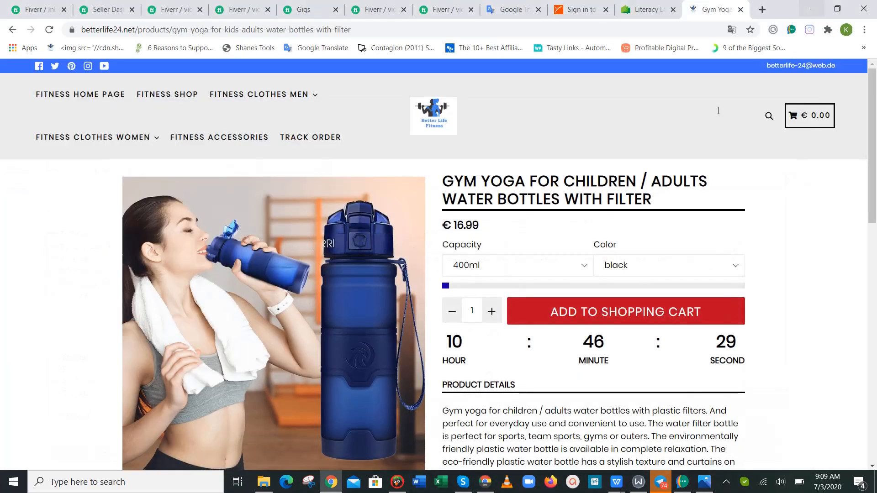
{"action": "left_click", "coordinate": [802, 5]}
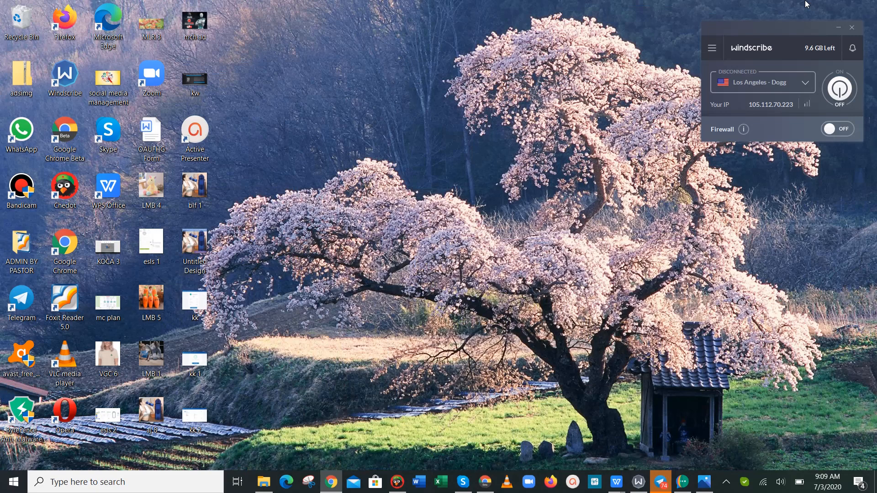